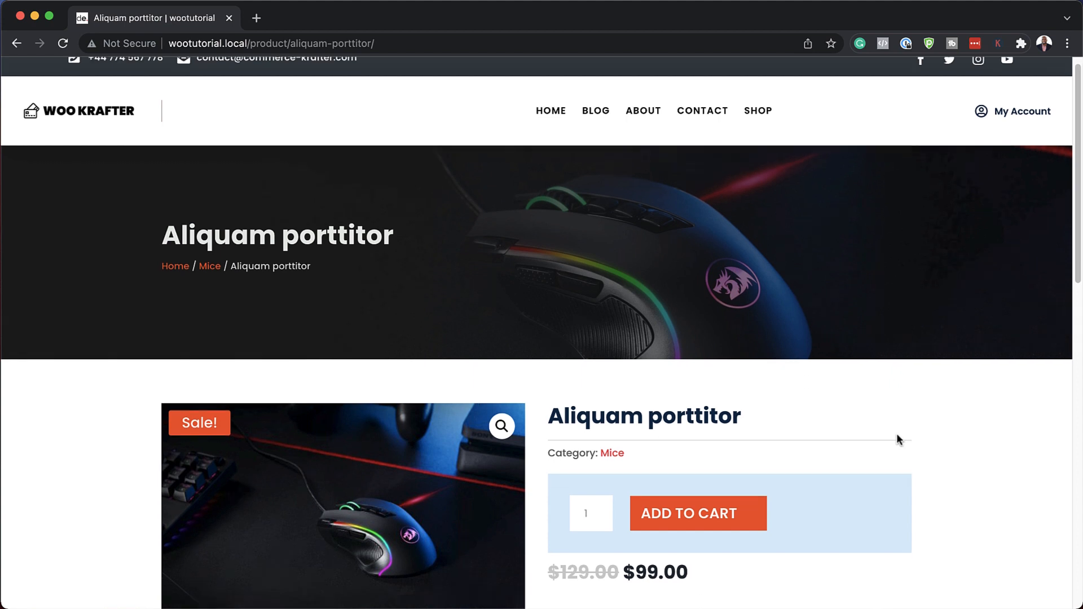
- Add the Aliquam porttitor mouse to the cart and proceed to checkout
scroll(900, 437, down, 2)
click(713, 435)
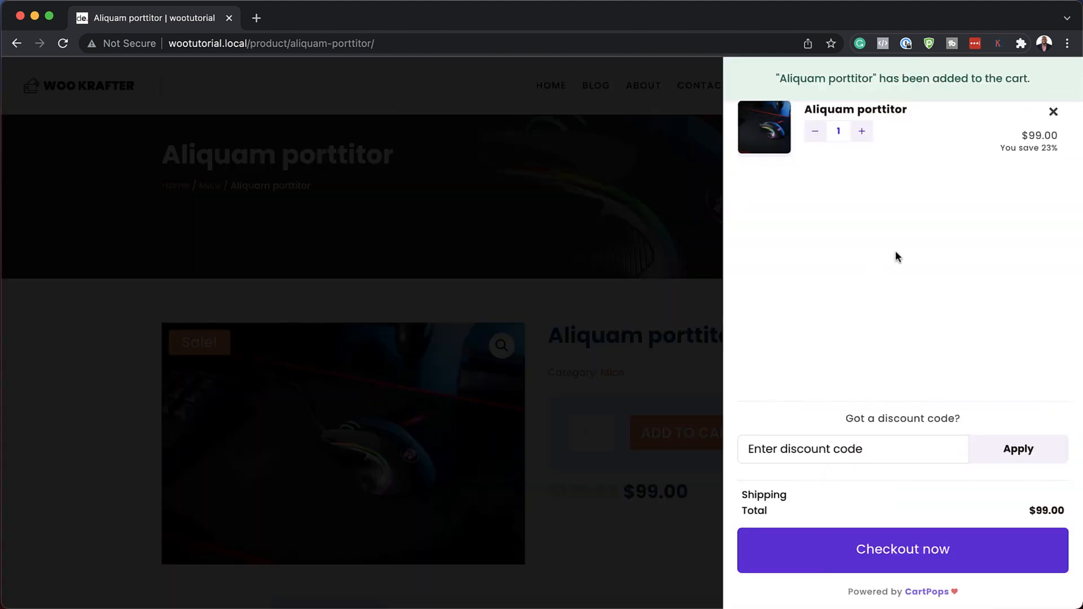
click(909, 555)
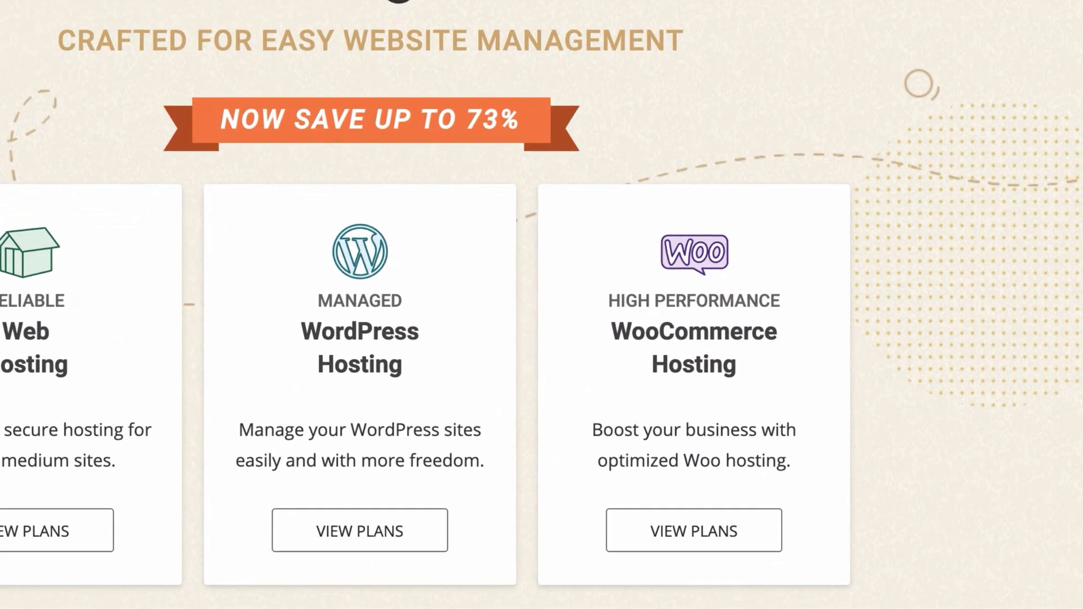
- Compare the SiteGround WooCommerce hosting plans and choose the GrowBig plan
click(790, 596)
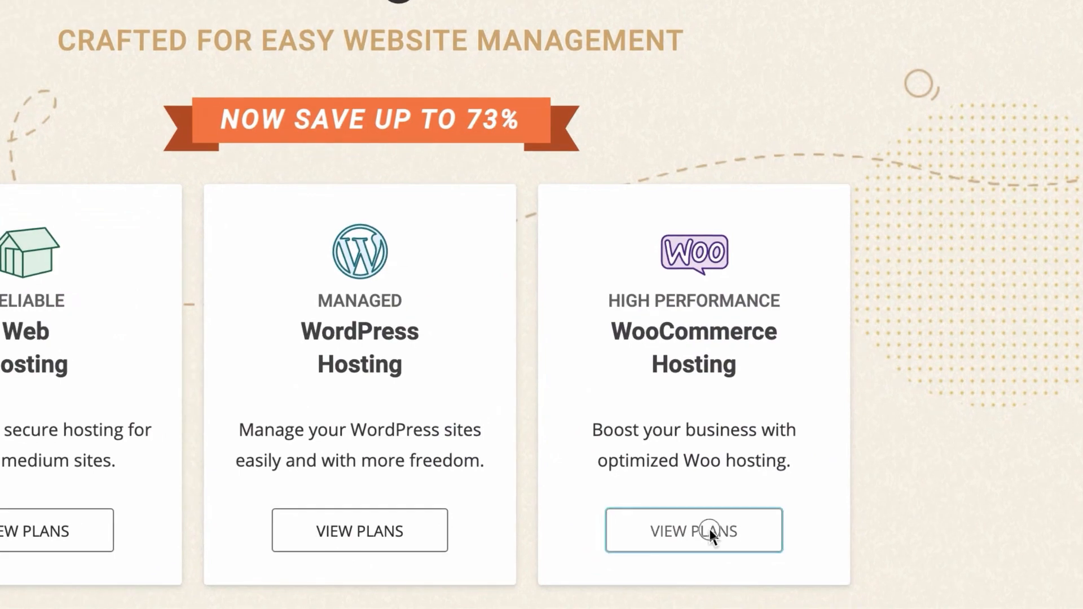
scroll(655, 385, down, 2)
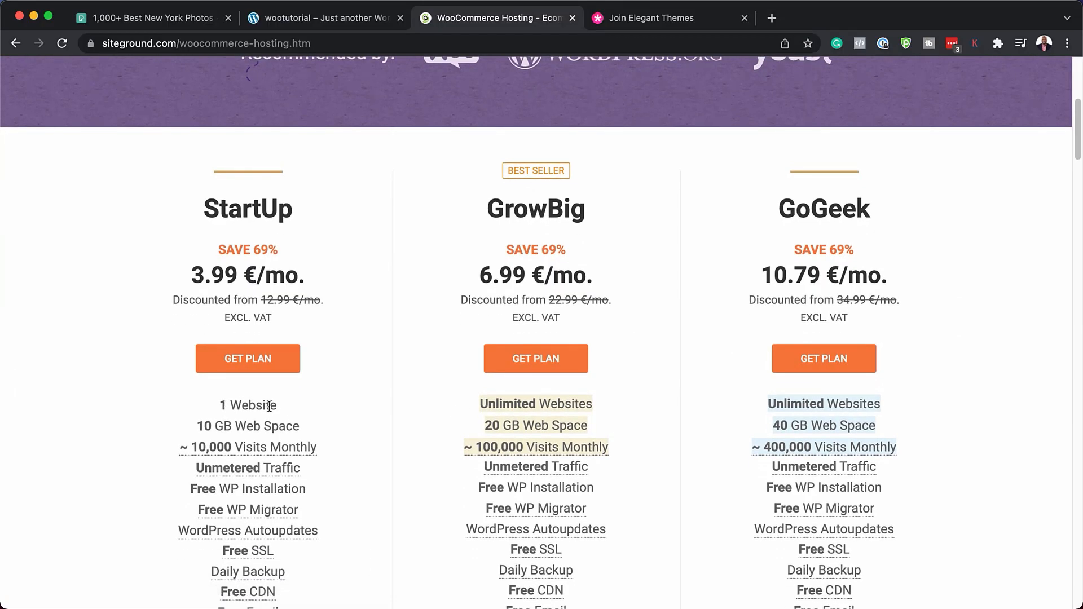
scroll(657, 441, down, 2)
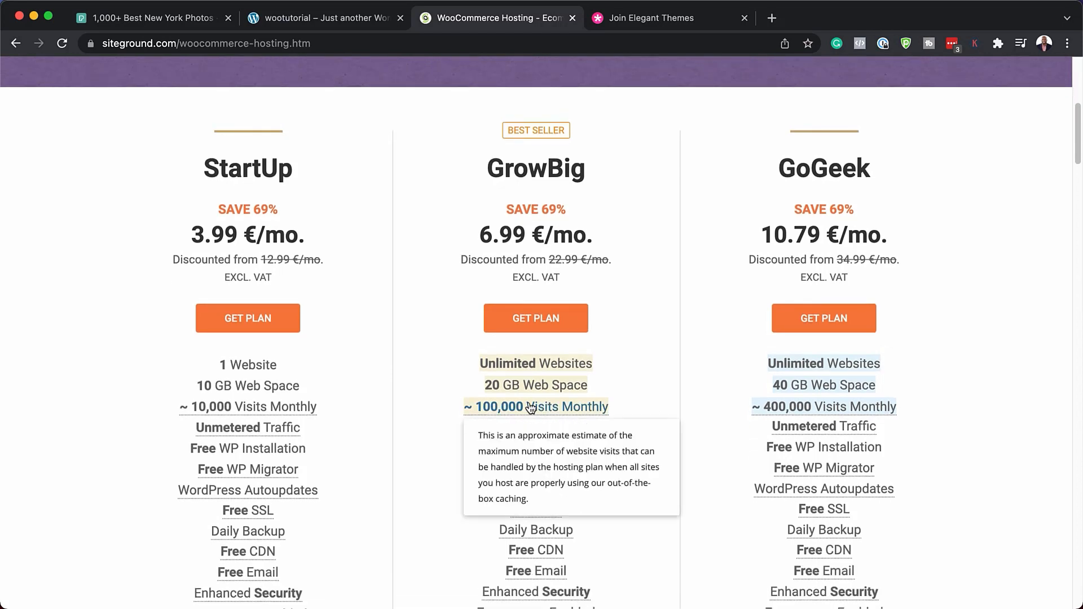
scroll(664, 428, down, 1)
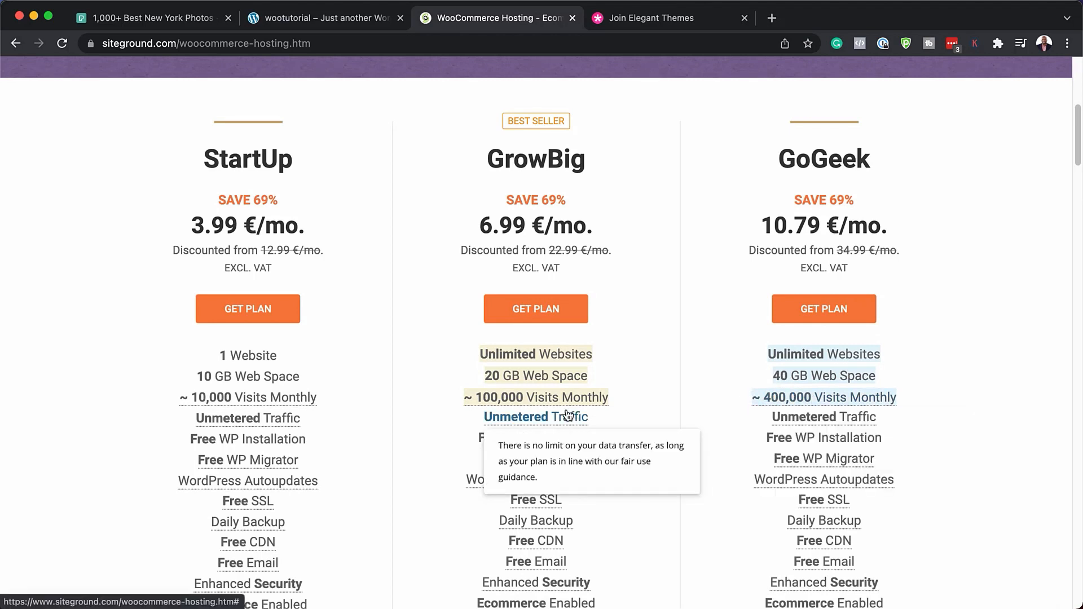
scroll(568, 416, down, 5)
scroll(568, 416, up, 8)
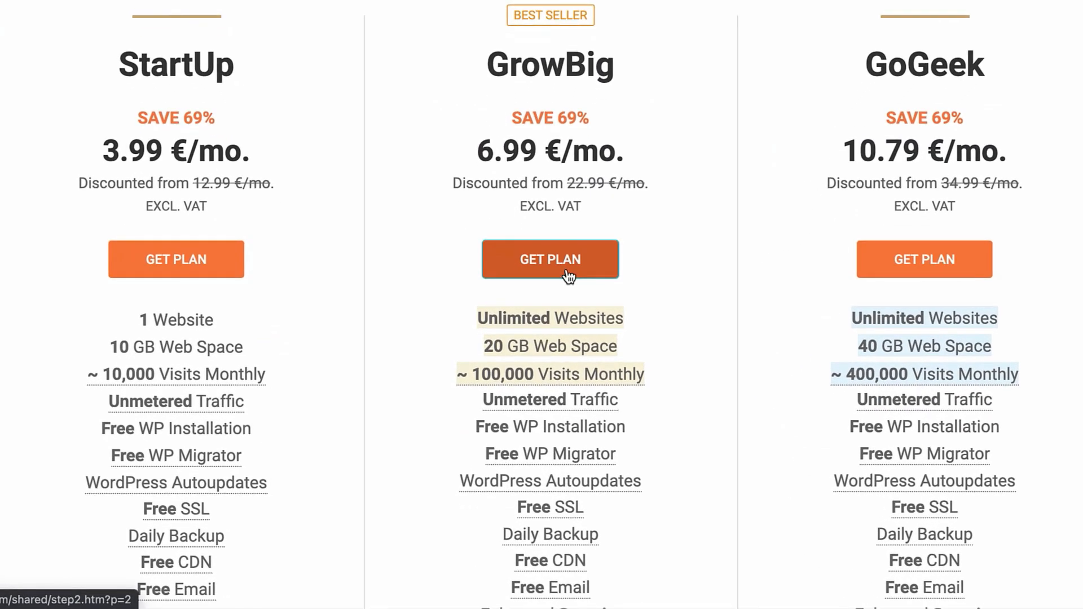
click(568, 276)
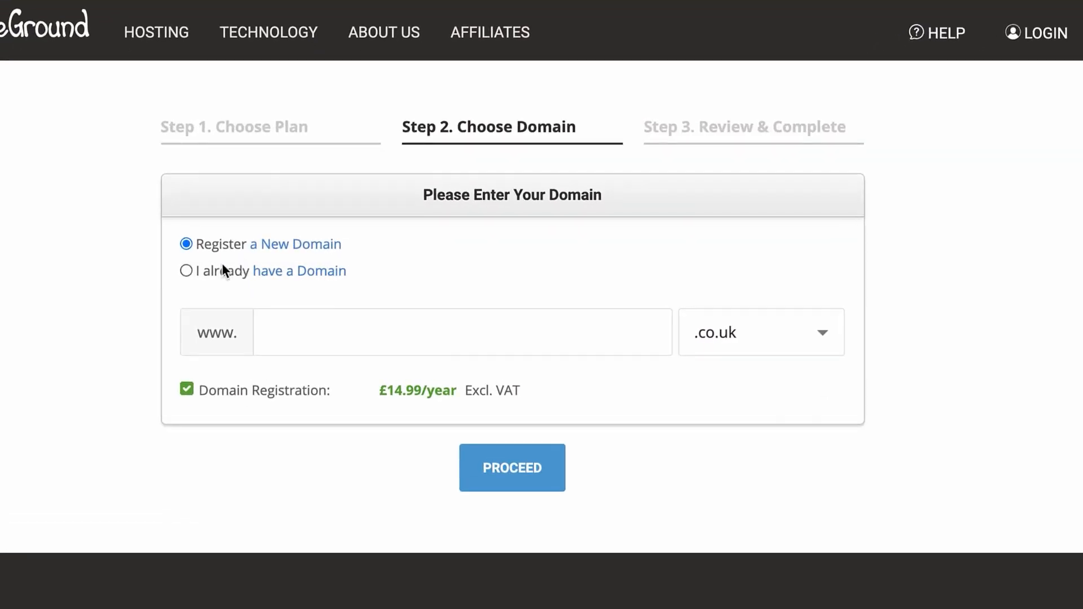
- Use the already owned domain funnelstoincome.com for the hosting order and proceed to the review stage
click(185, 271)
click(397, 332)
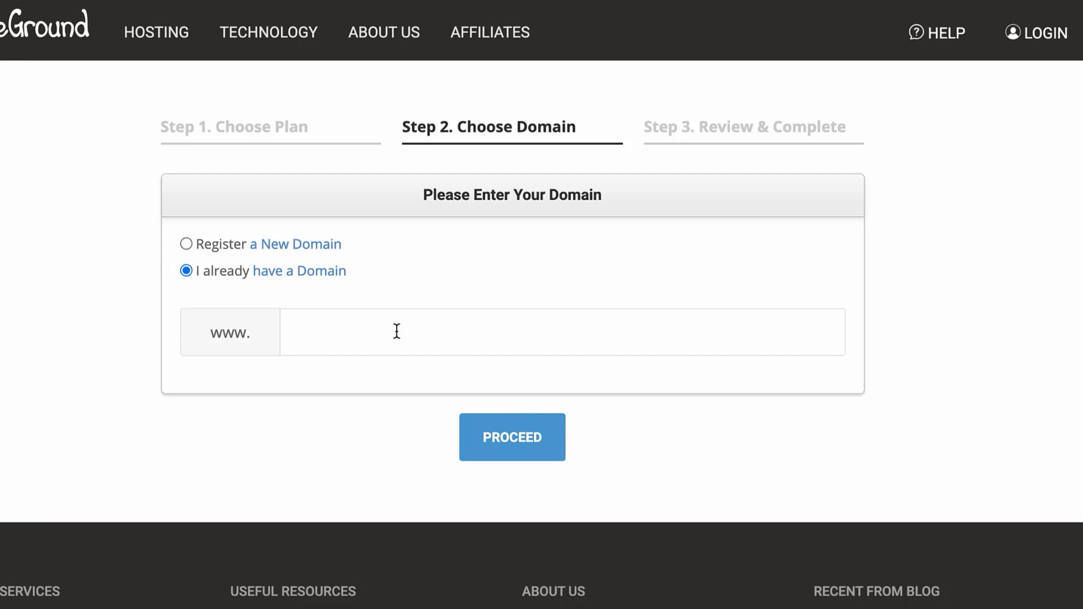
text(funnelstoincome.com)
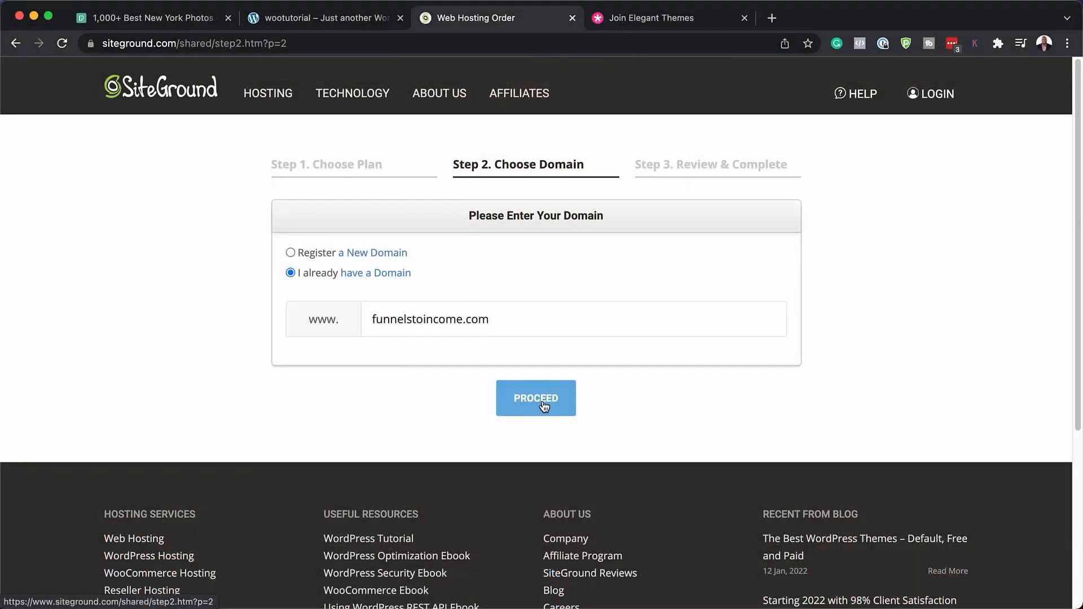
click(541, 399)
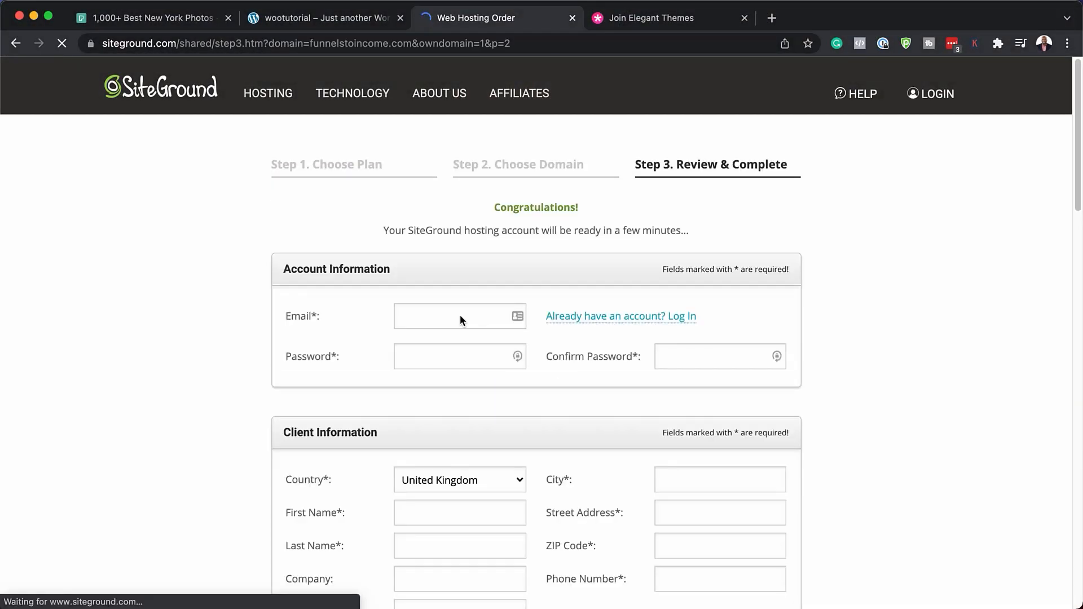
- Fill in the account e-mail and password plus the client's first and last name, keeping United Kingdom as the country
click(460, 314)
click(467, 346)
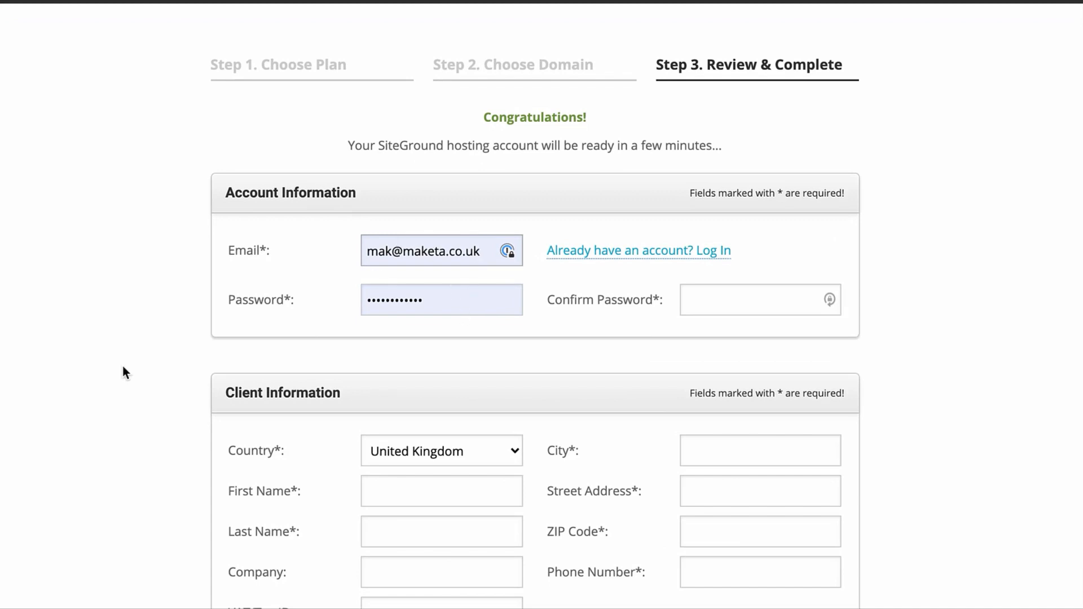
scroll(123, 370, down, 2)
scroll(138, 390, down, 1)
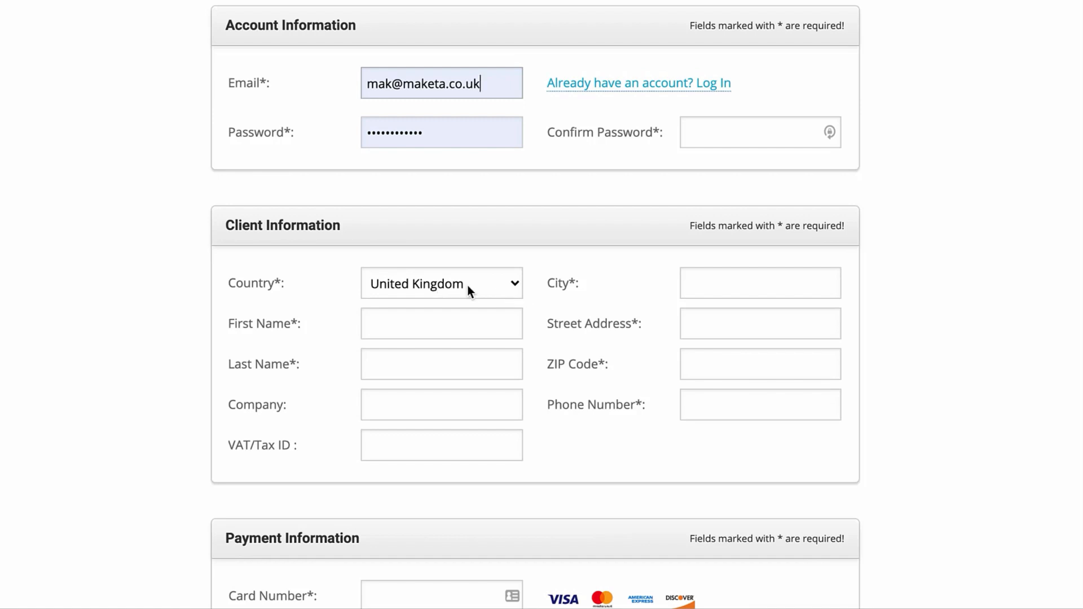
click(489, 282)
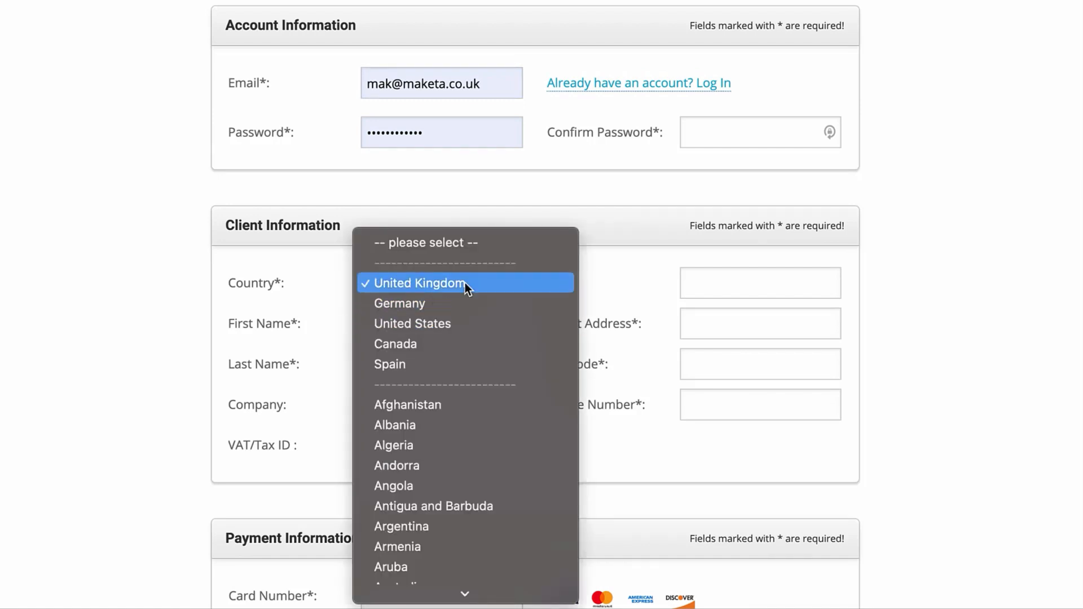
scroll(475, 534, down, 3)
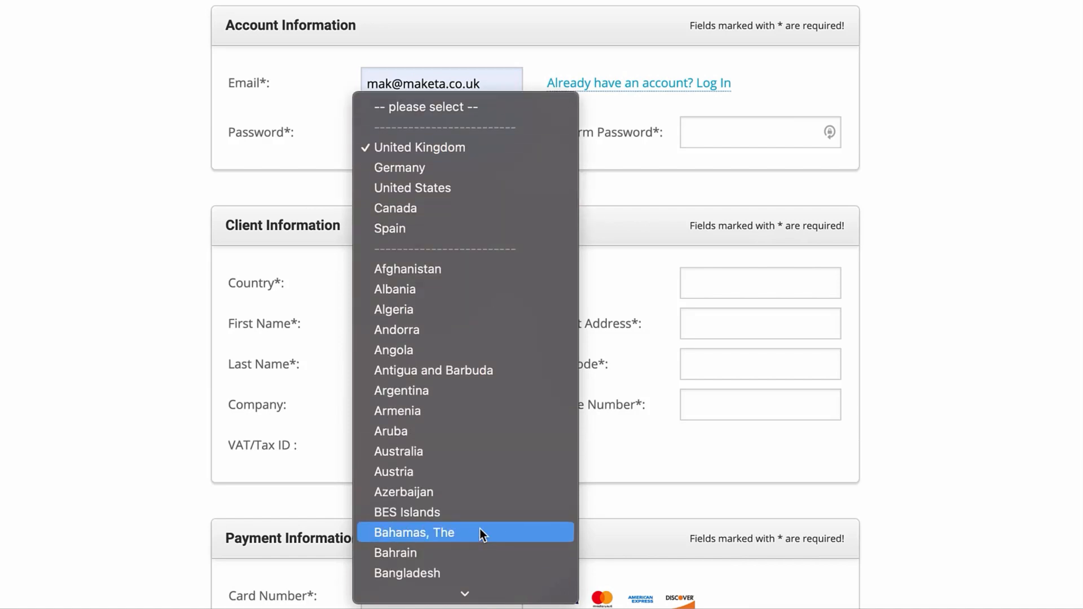
click(96, 311)
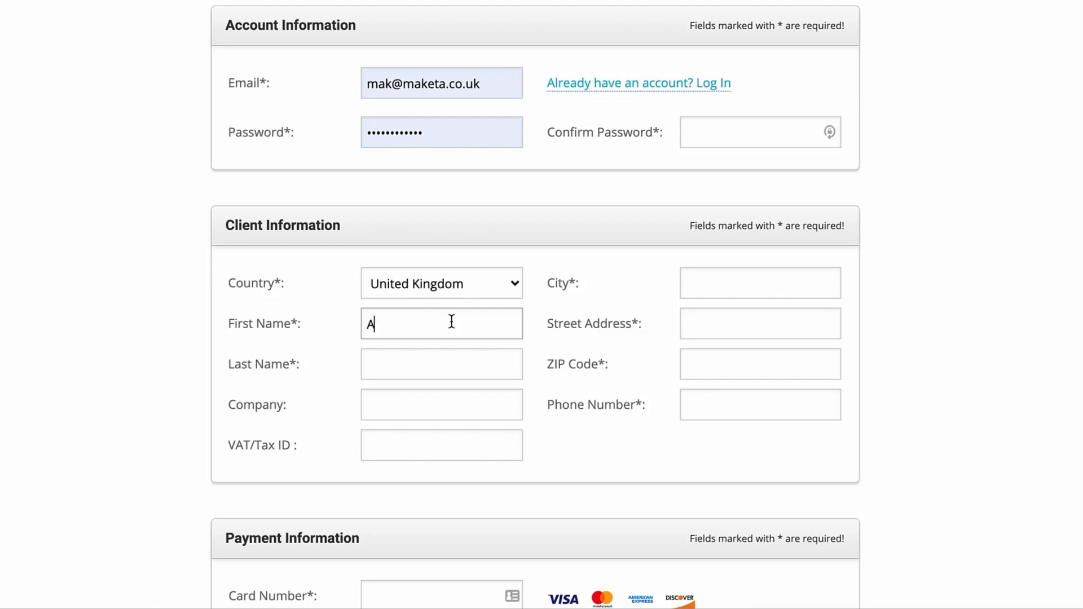
click(738, 283)
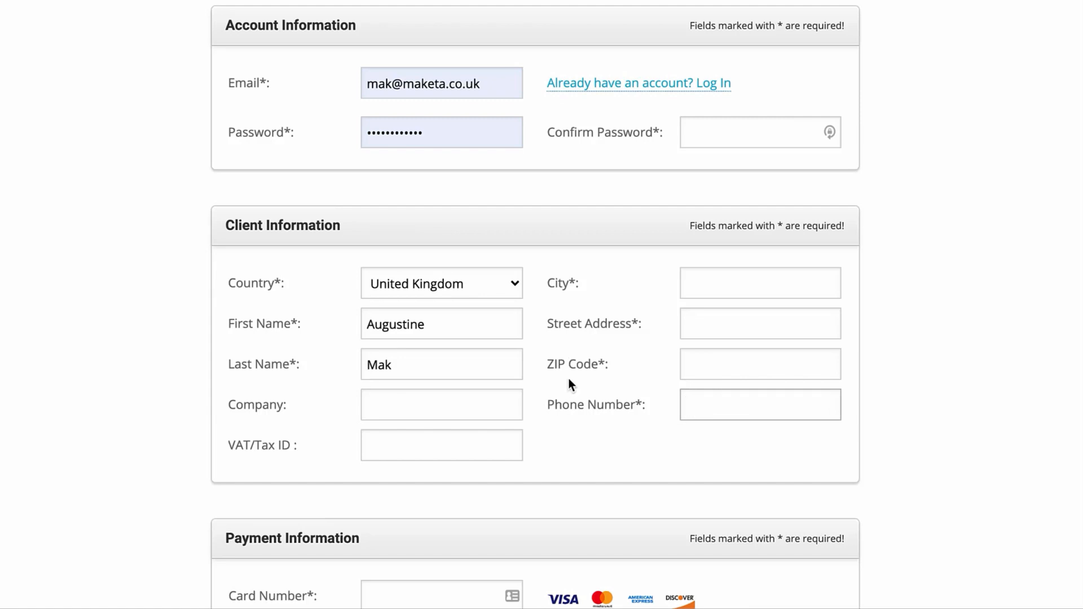
- Review the order form's payment fields, hosting plan and period, extra services, total cost and terms
scroll(570, 383, down, 5)
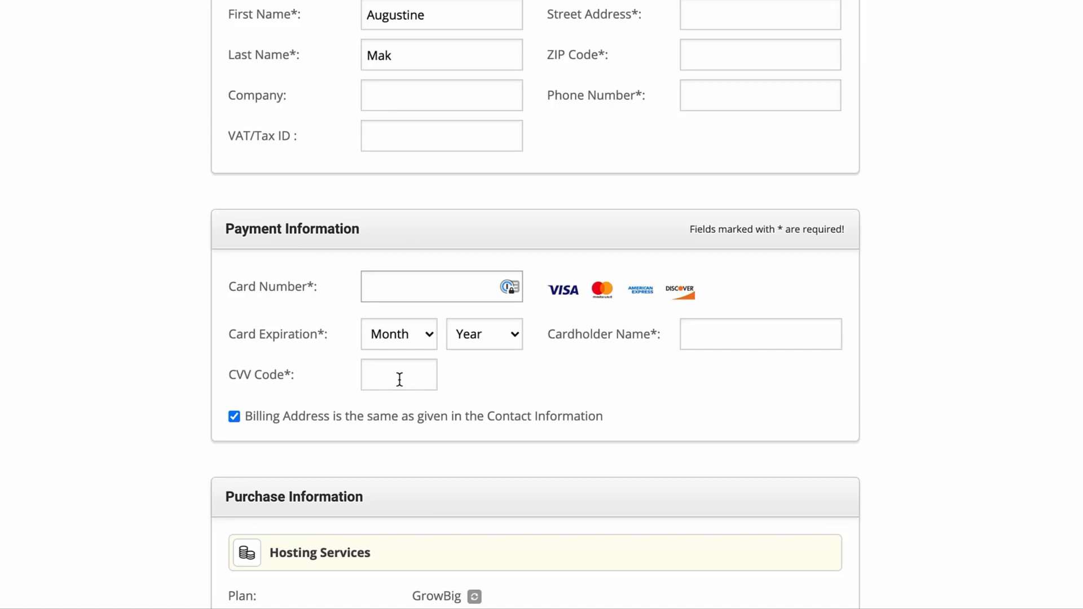
scroll(577, 397, down, 2)
scroll(576, 397, down, 3)
scroll(577, 399, down, 3)
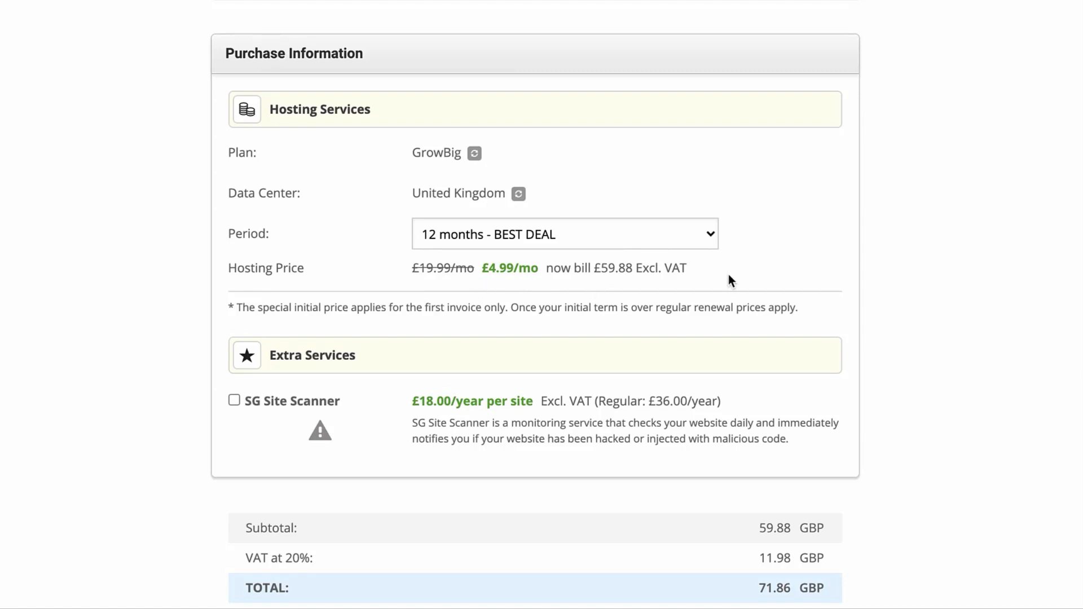
scroll(602, 359, down, 5)
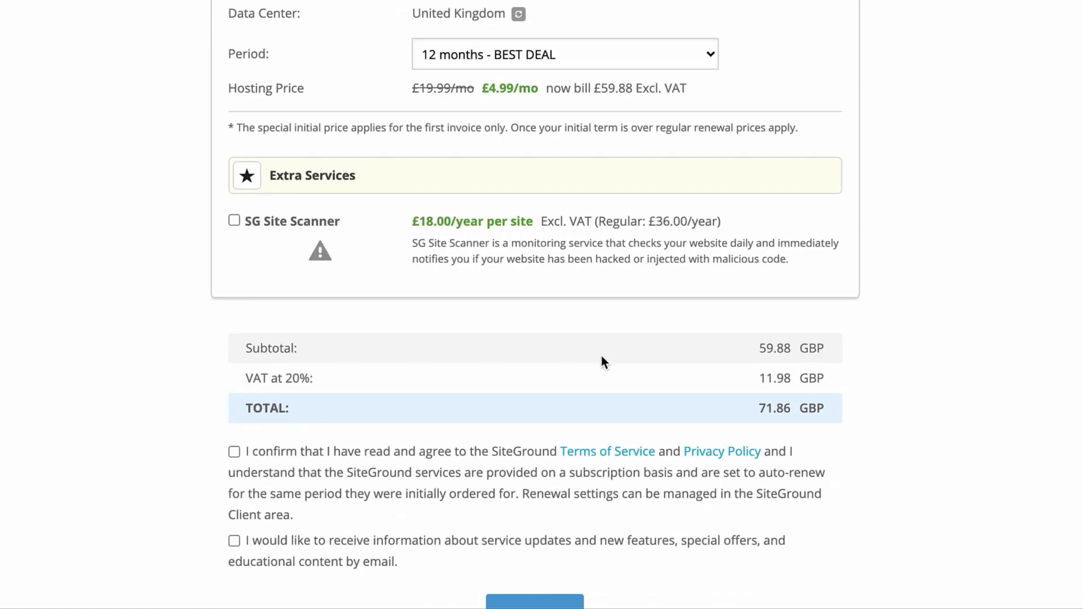
scroll(601, 361, down, 1)
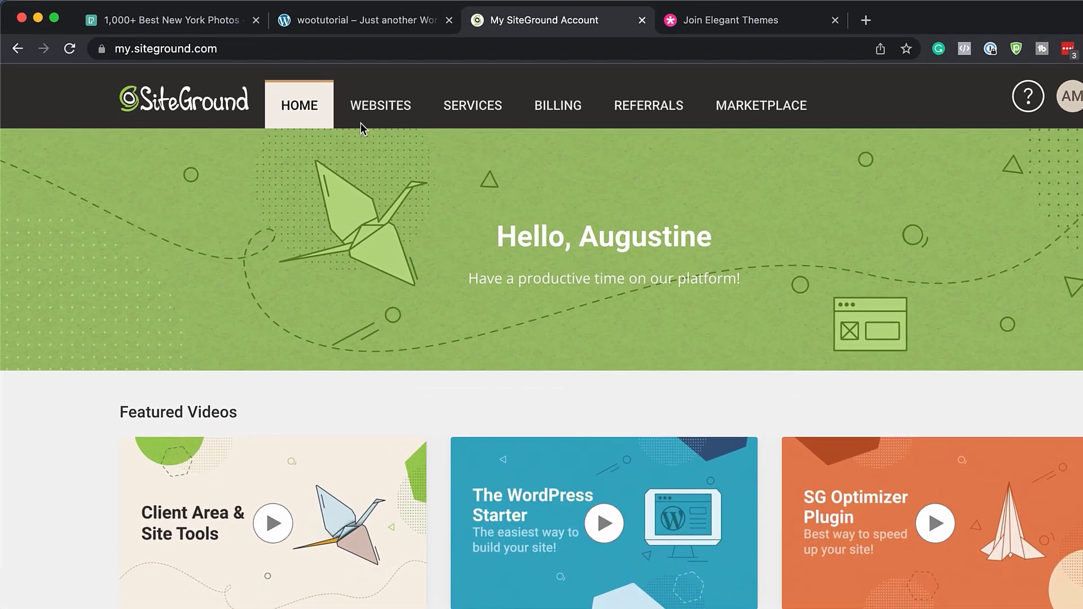
- Start adding a new website in the SiteGround account, using a temporary domain
click(353, 105)
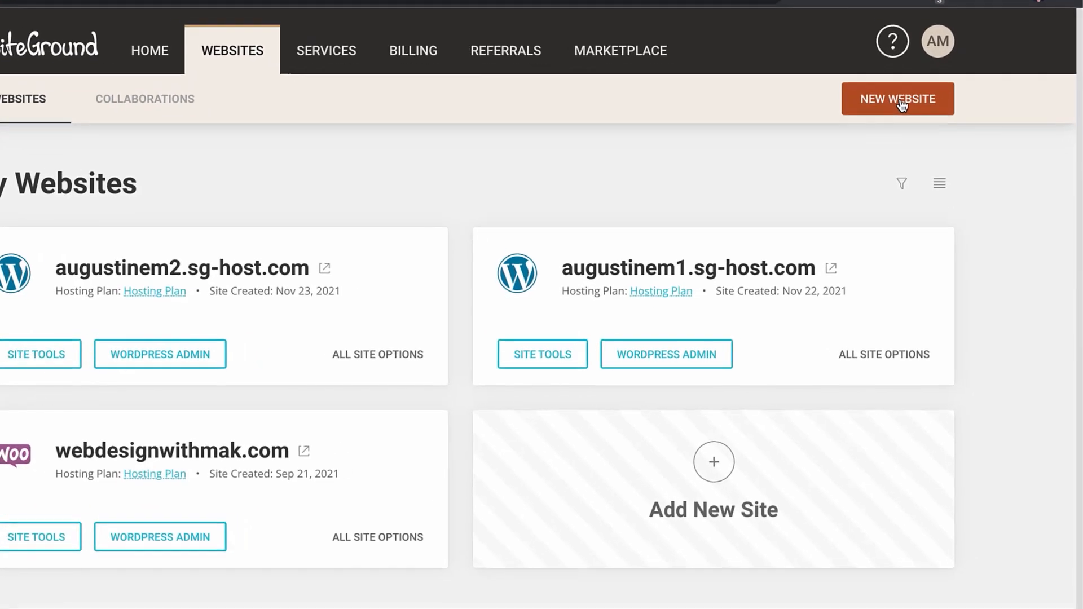
click(925, 140)
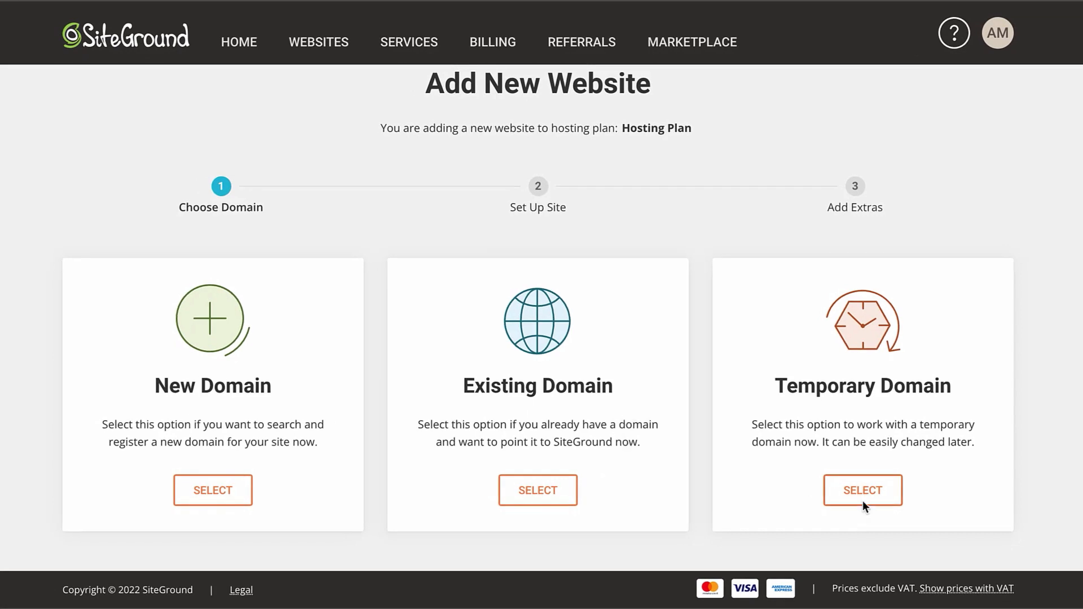
click(863, 502)
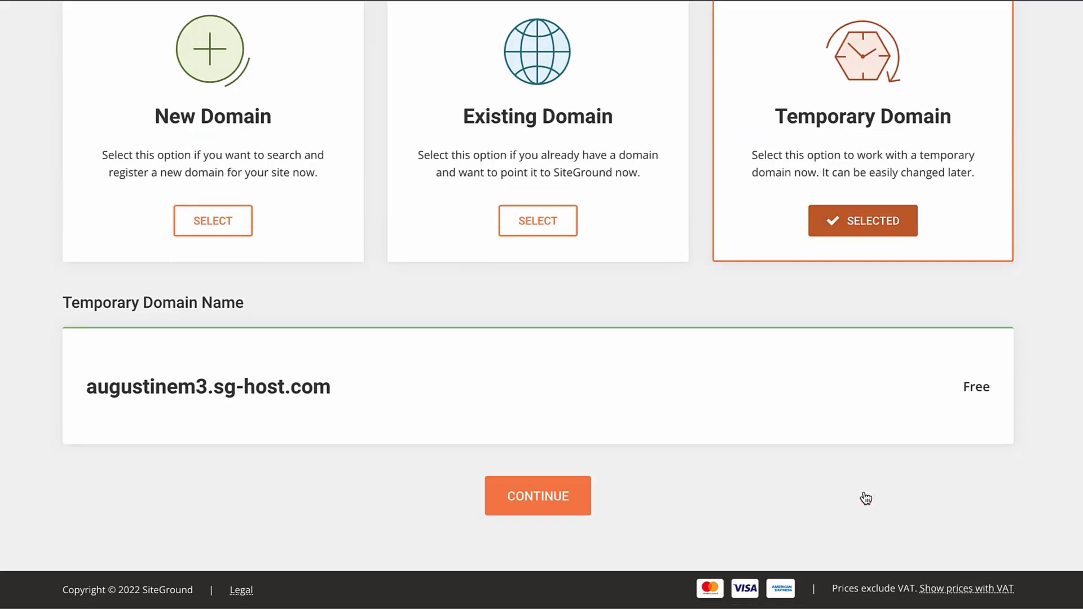
click(542, 500)
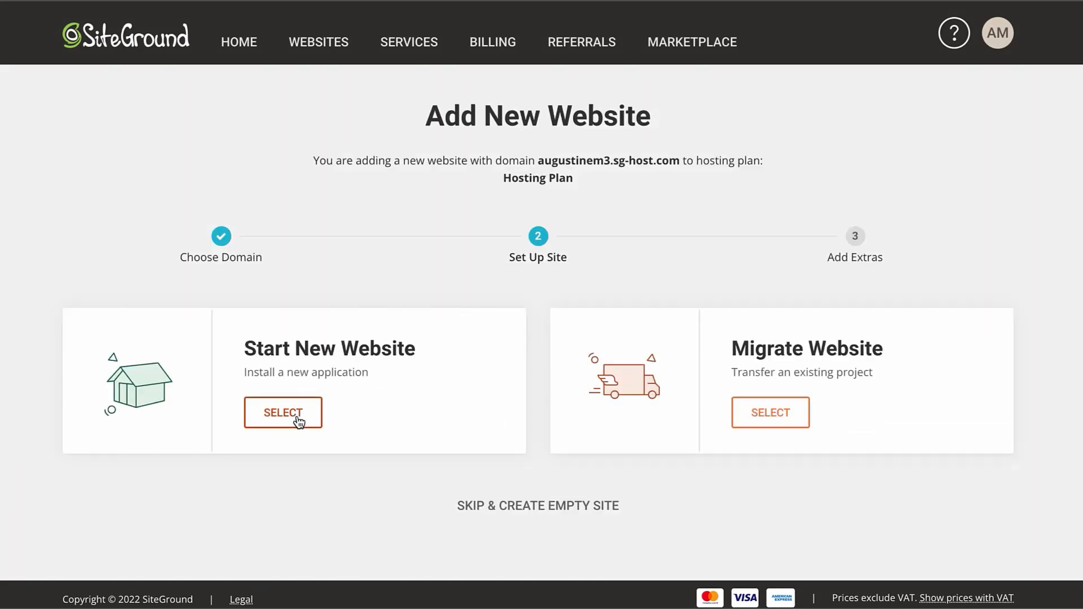
- Set up a new WooCommerce website, filling in the saved login e-mail and password, and continue
click(299, 423)
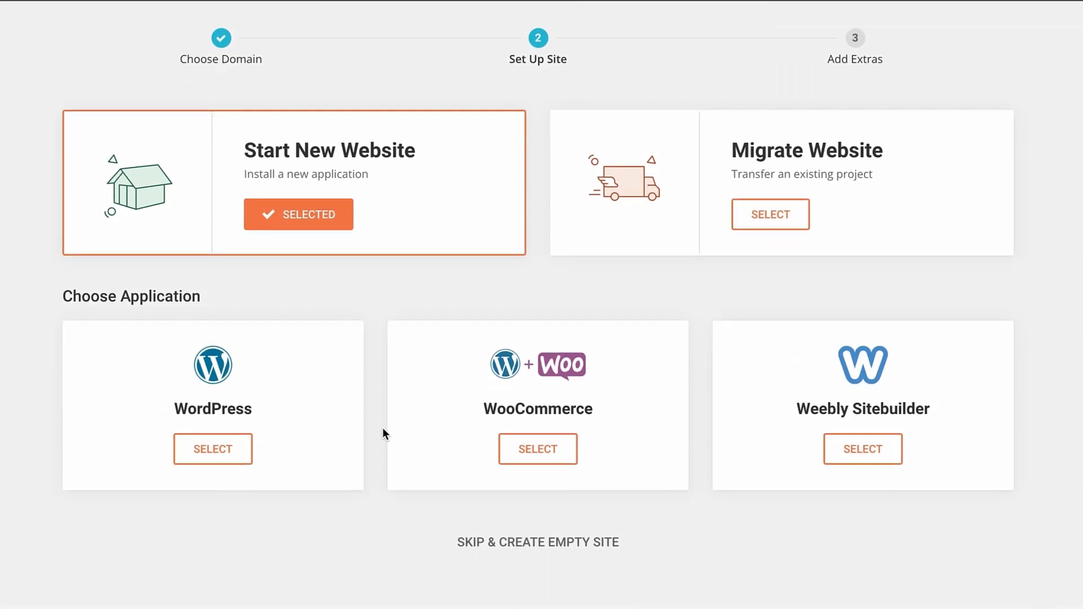
click(550, 457)
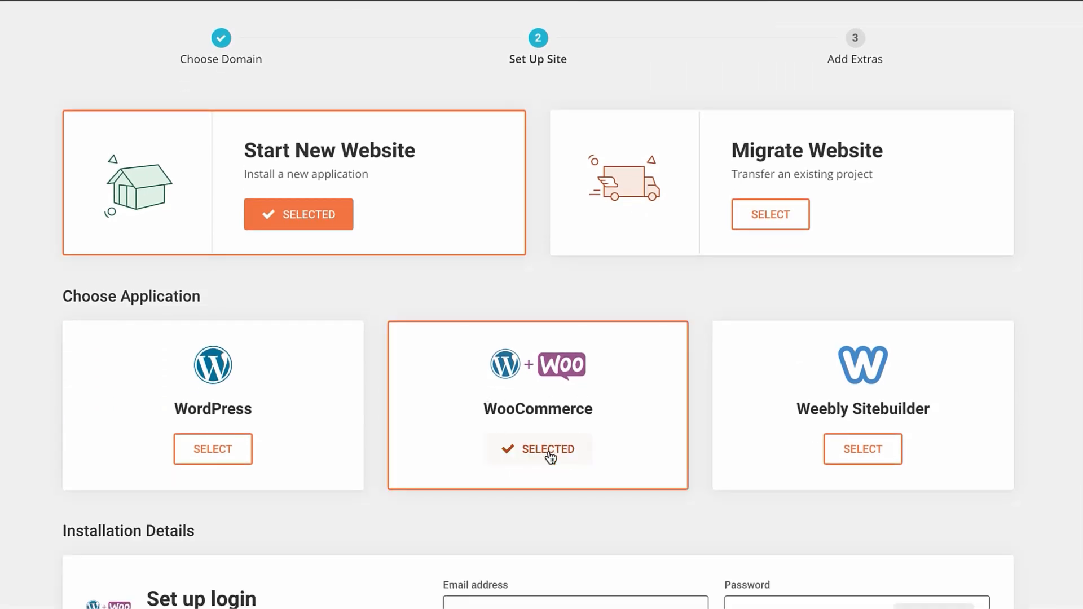
click(601, 404)
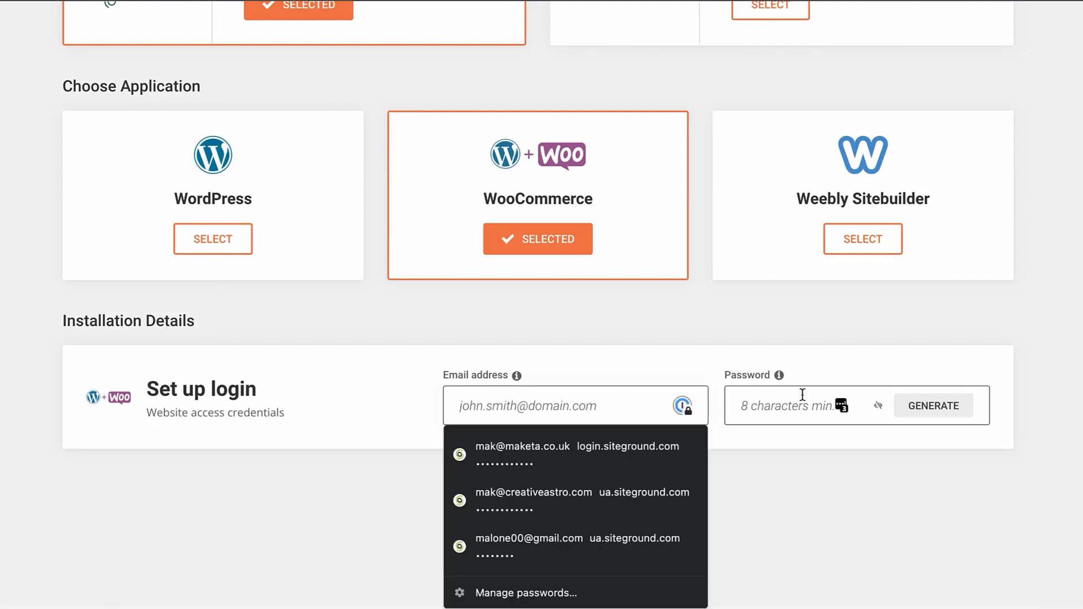
click(543, 499)
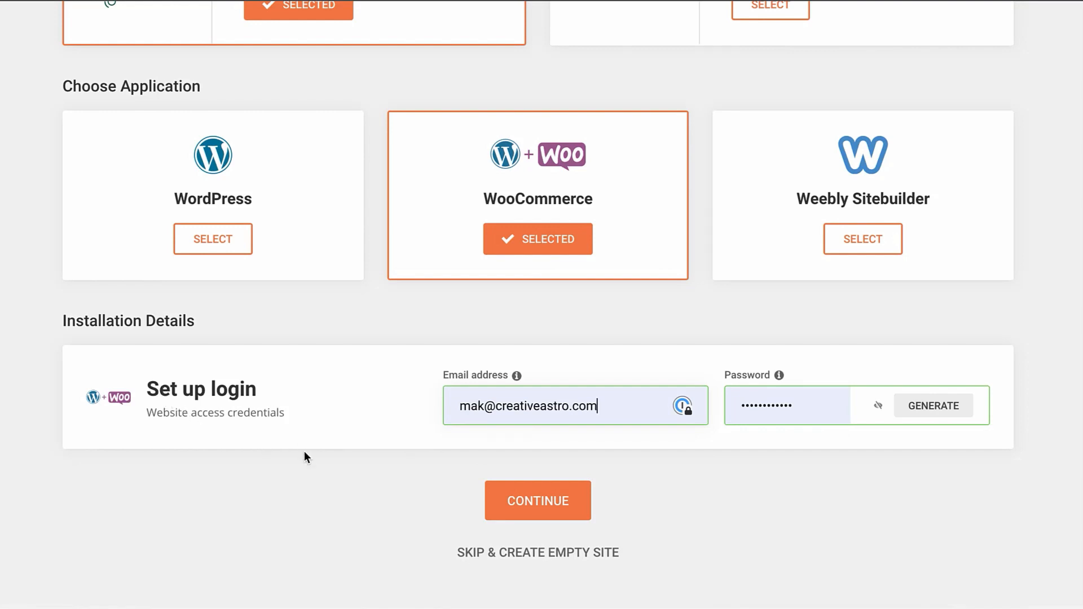
click(536, 507)
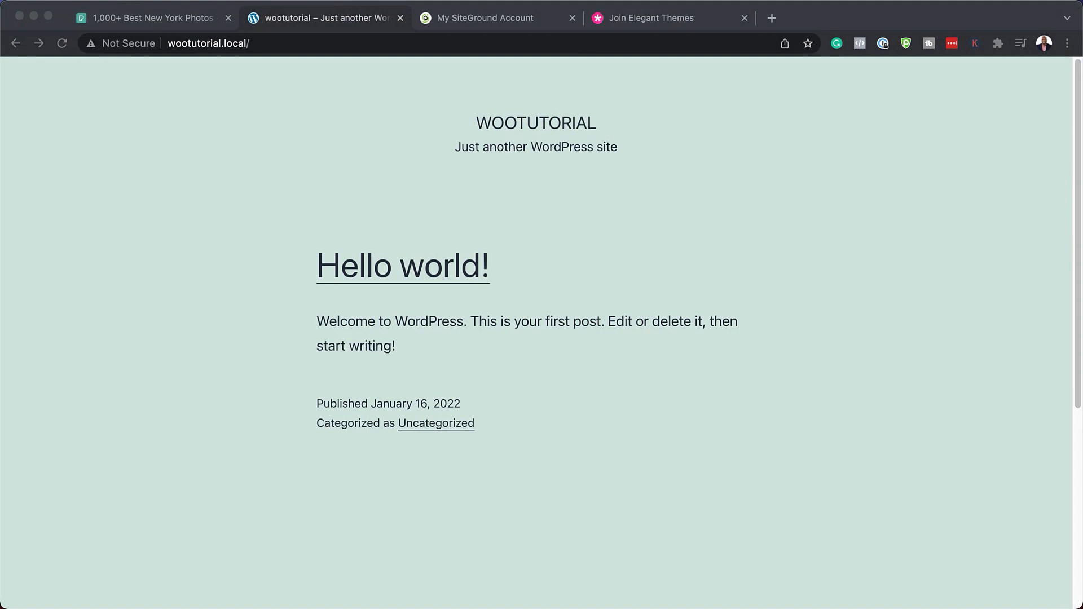
- Go to the WordPress admin login page at wootutorial.local/wp-admin
click(310, 44)
click(310, 44)
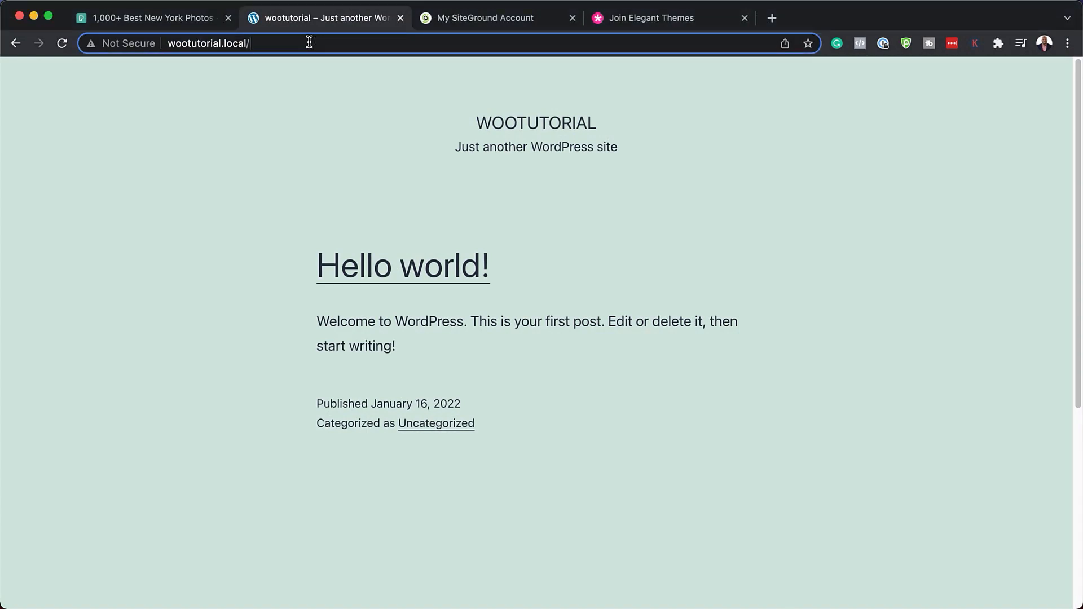
text(wp-admin)
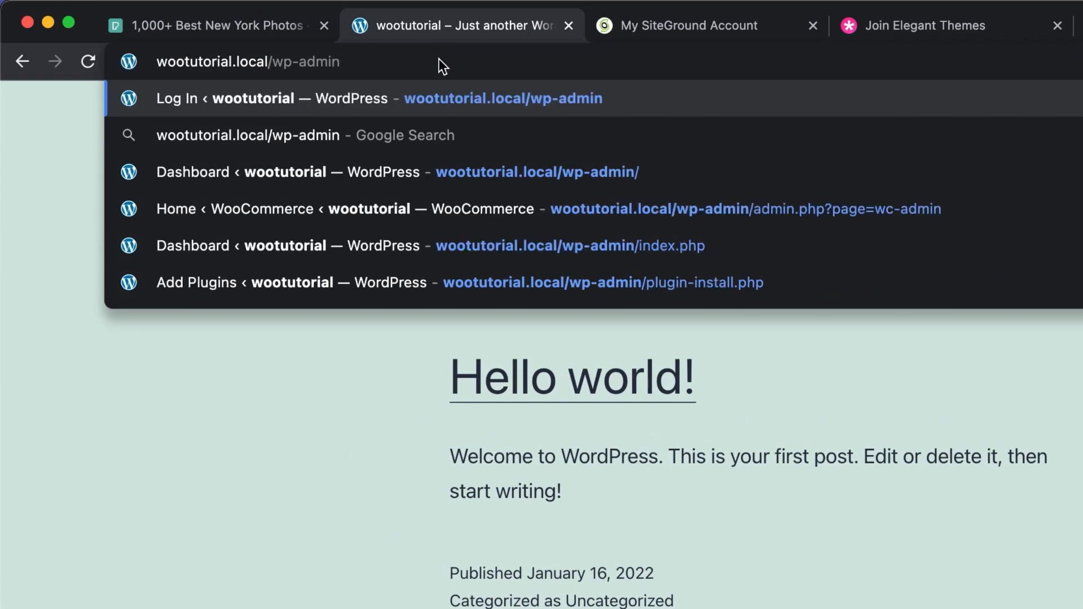
key(Return)
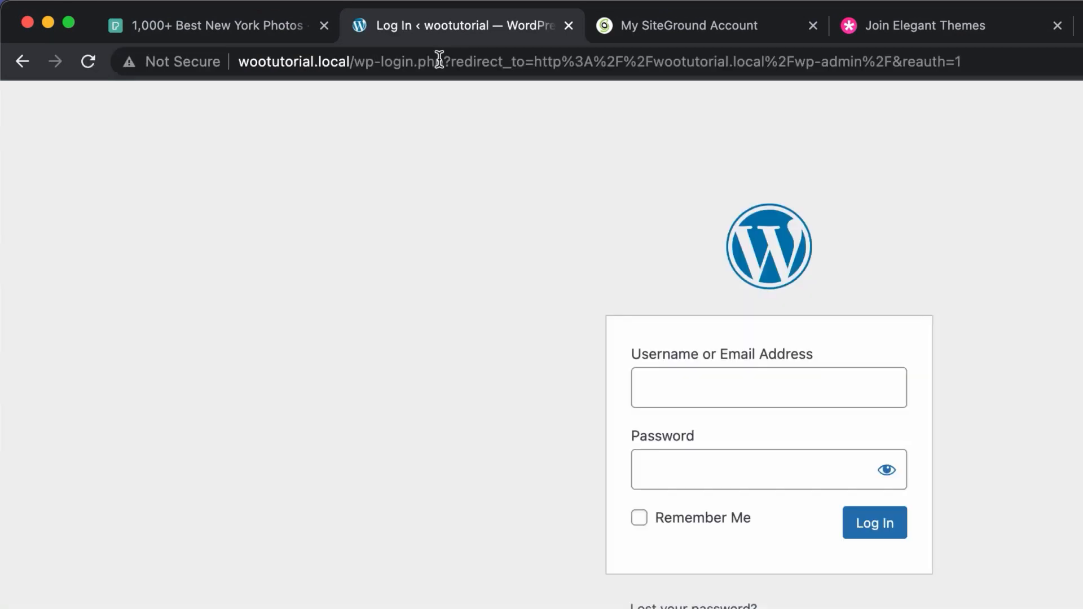
- Log in to the WordPress dashboard with the admin username and password
text(mak)
text(admin)
key(Tab)
text(••••••••)
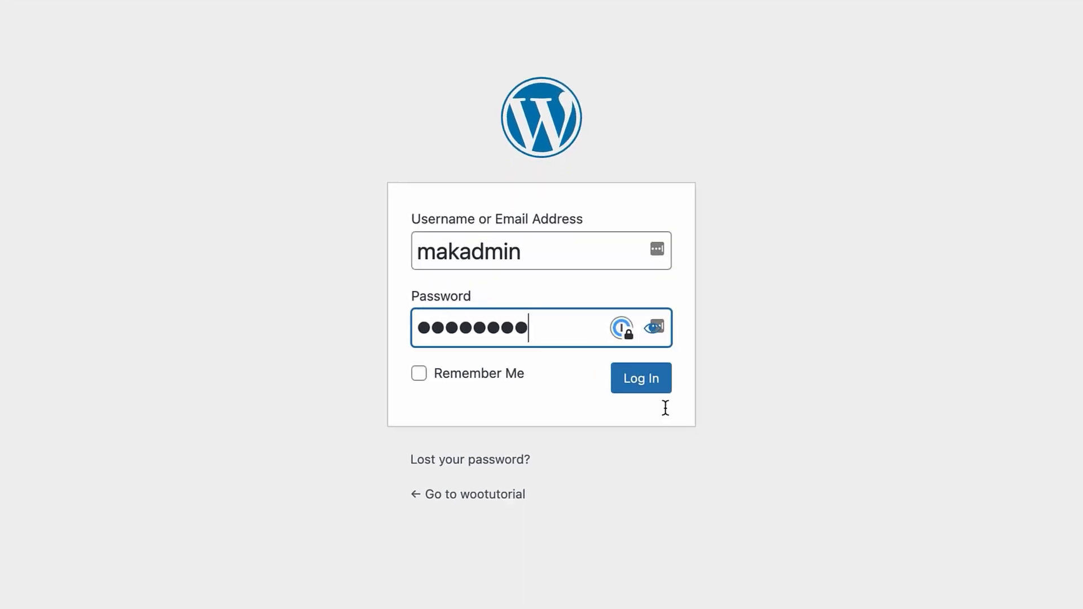
click(648, 384)
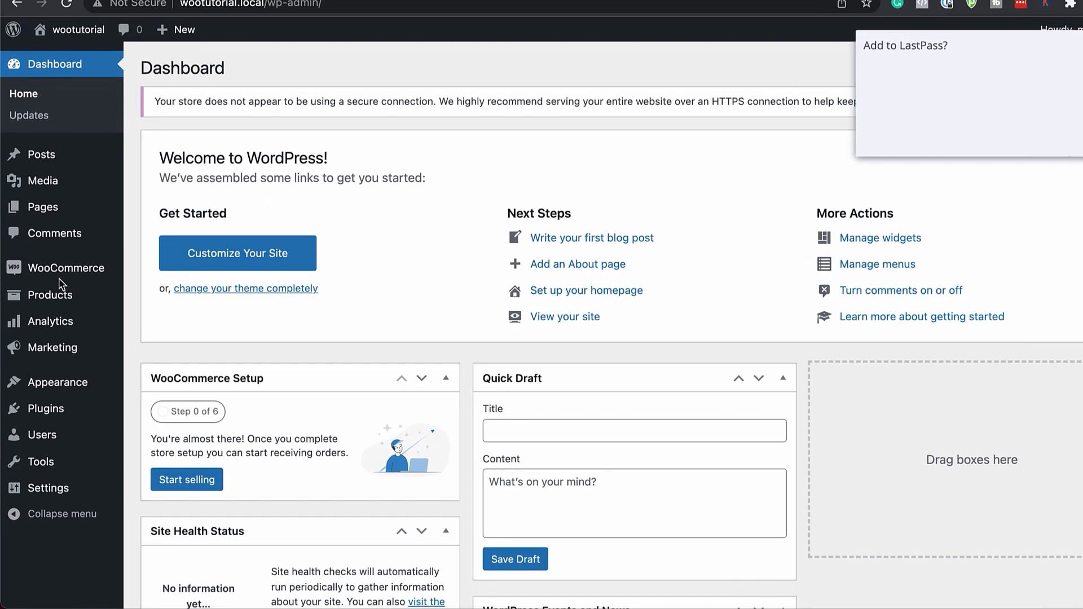
- Decline saving the WordPress login in LastPass, and review the pricing plans on the Elegant Themes website
mouse_move(99, 241)
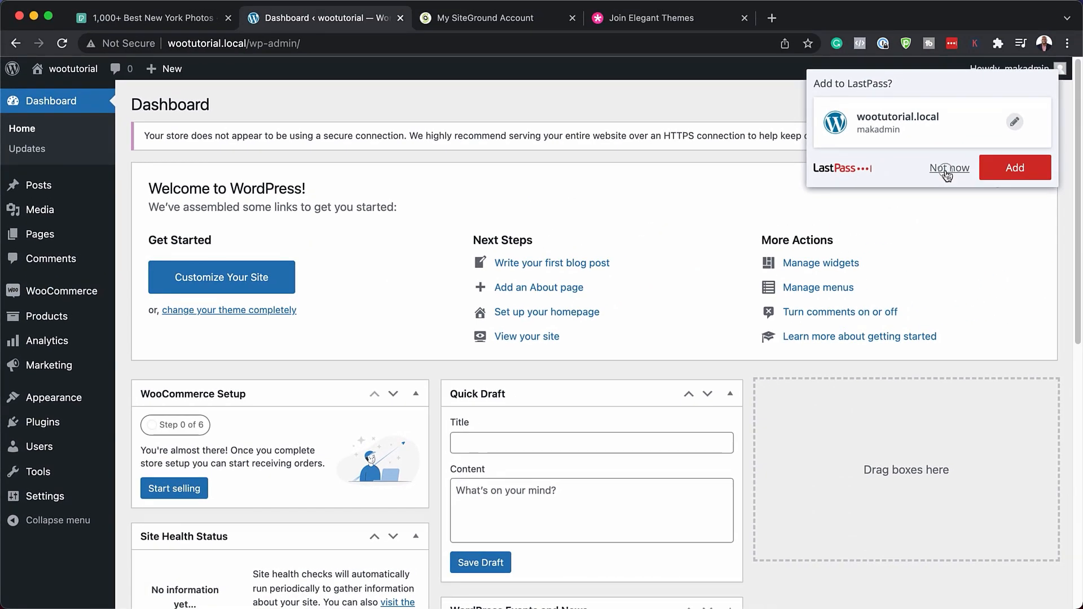
click(881, 168)
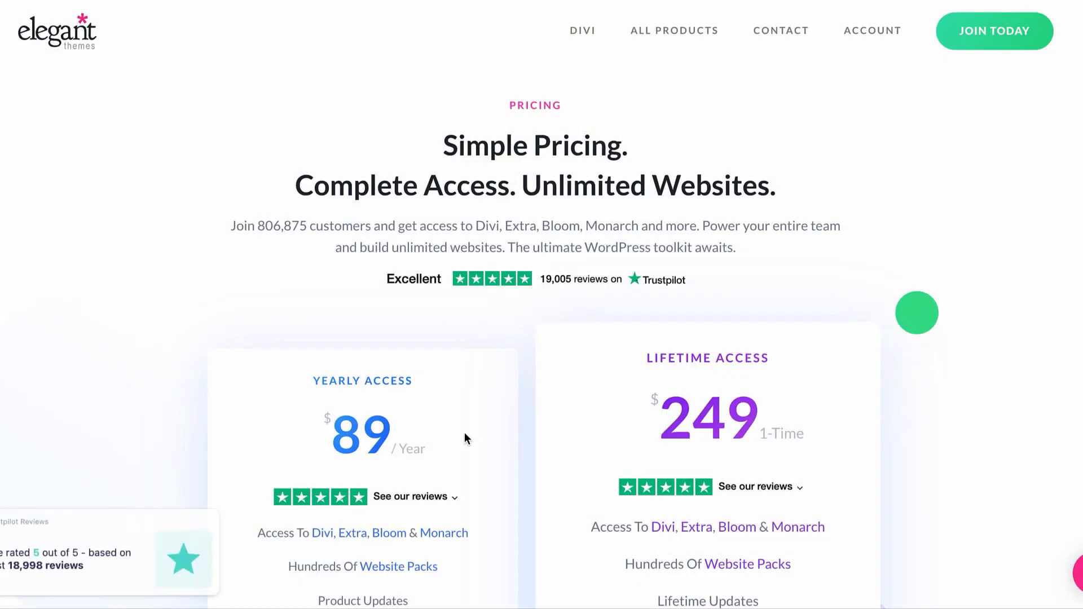
scroll(465, 432, down, 1)
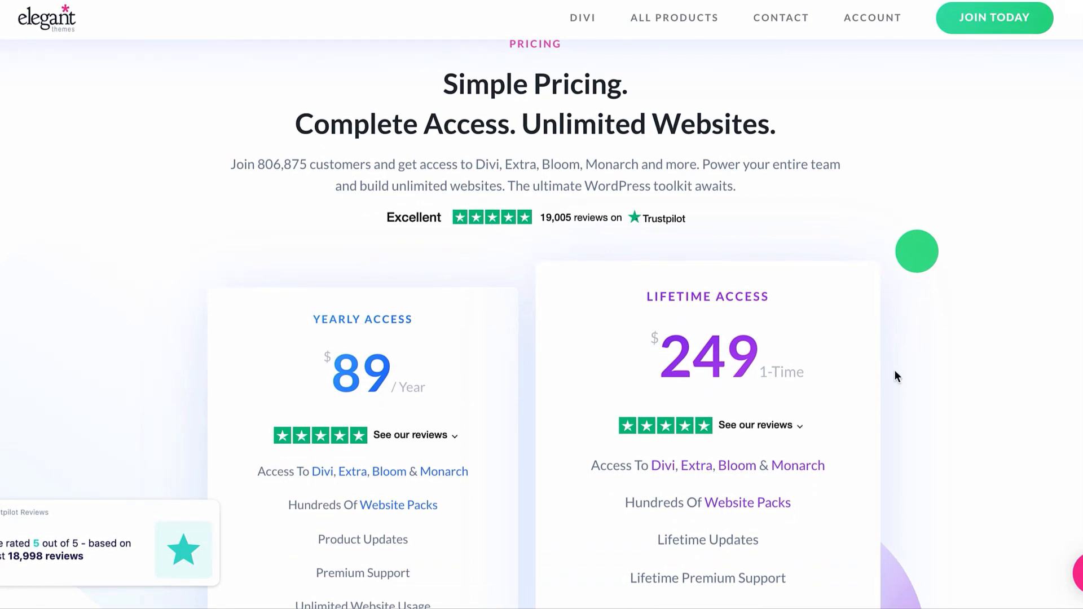
scroll(893, 398, down, 1)
scroll(894, 399, up, 2)
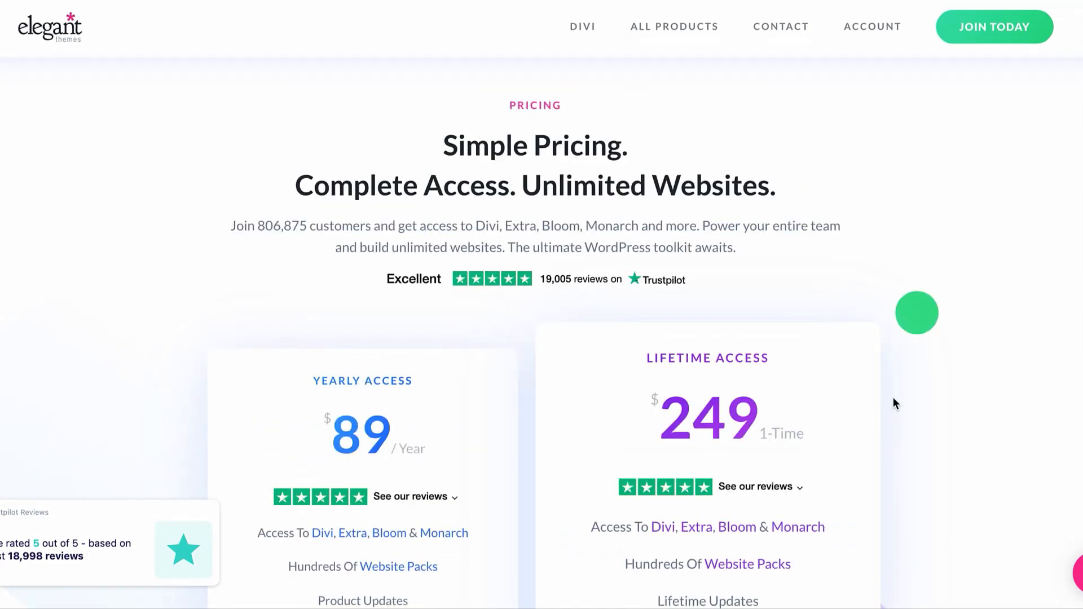
- Log in to the Elegant Themes members area with the saved credentials and download the Divi theme
mouse_move(894, 30)
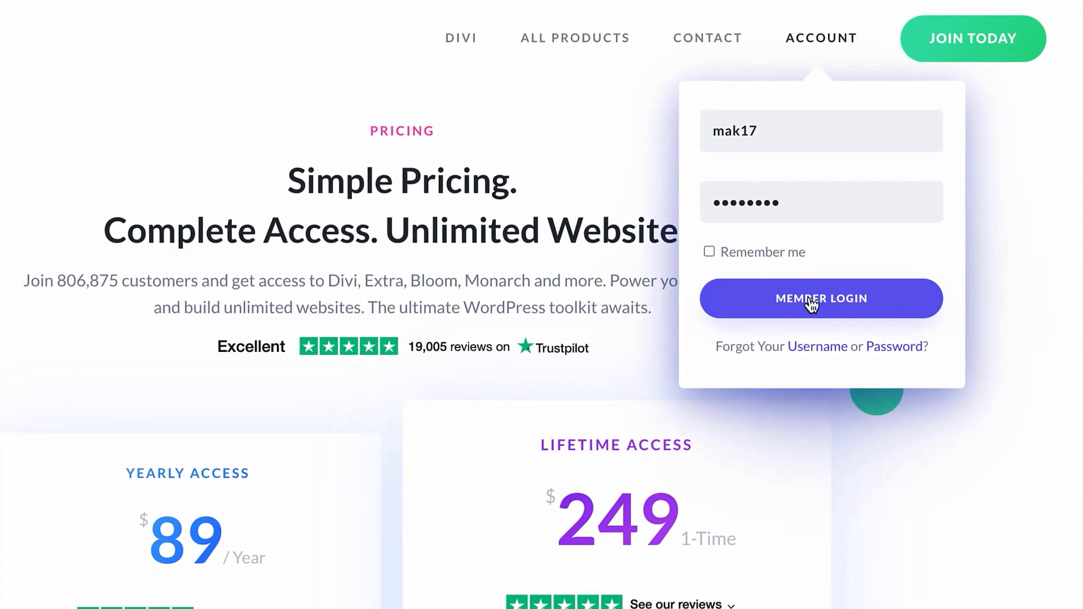
click(810, 304)
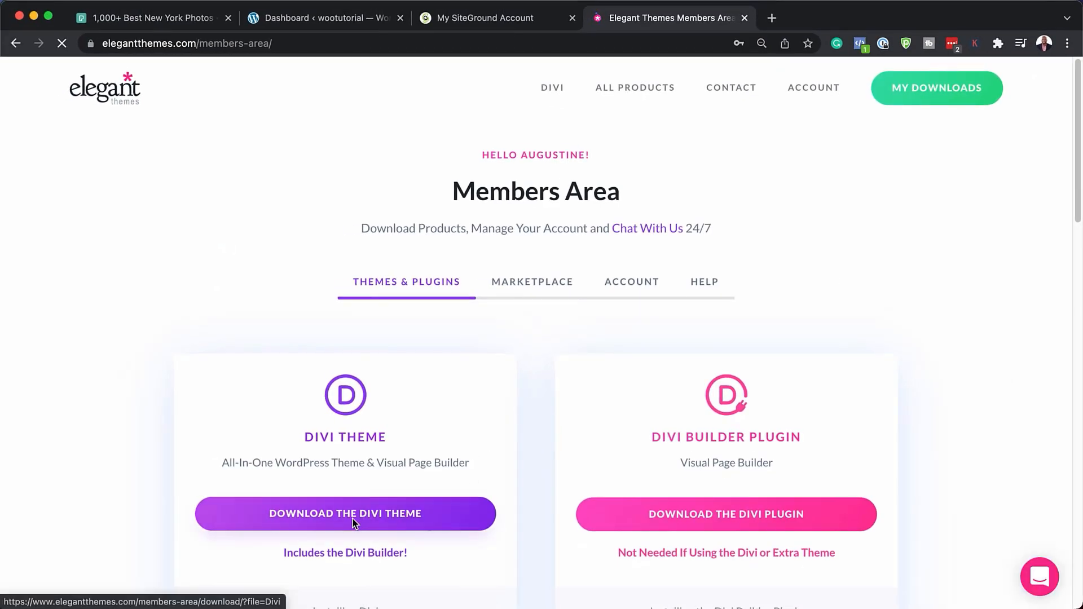
click(352, 516)
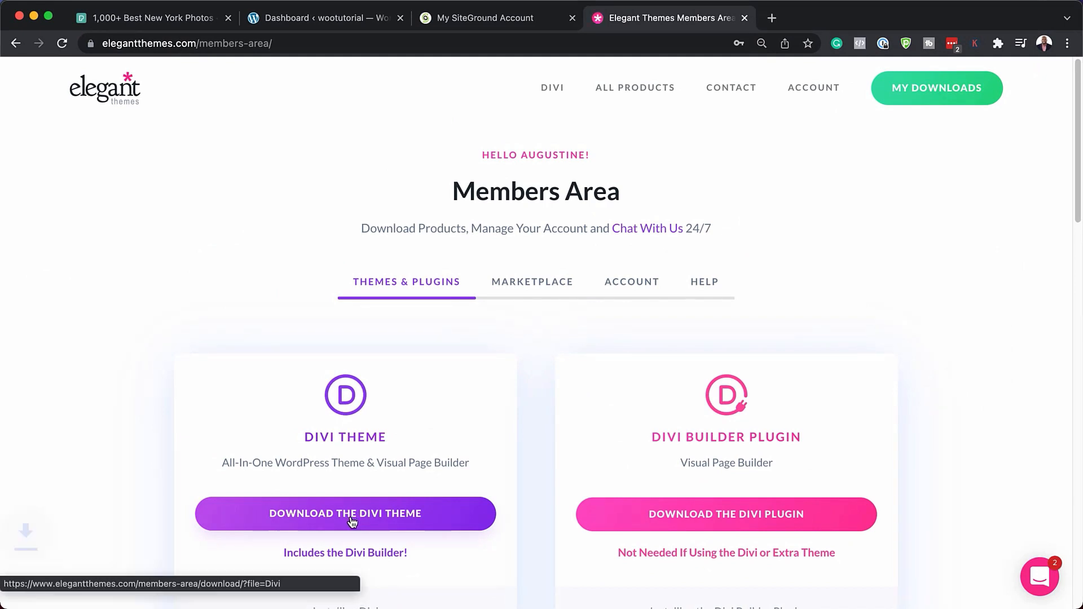
- Open the API keys page of the Elegant Themes account and copy the existing API key
scroll(542, 330, down, 1)
scroll(541, 330, down, 1)
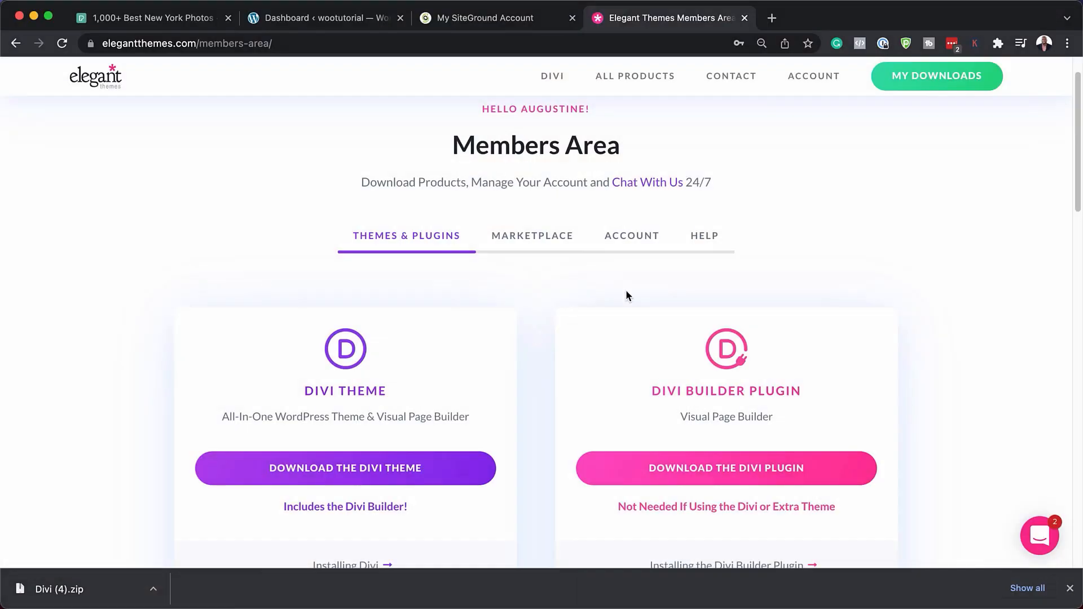
click(649, 236)
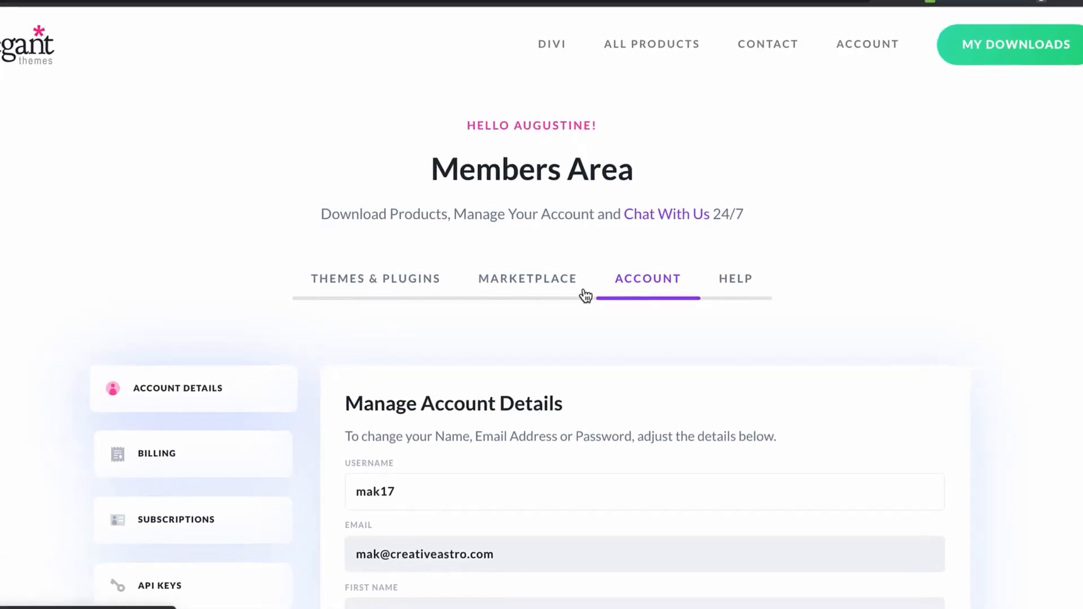
scroll(478, 357, down, 3)
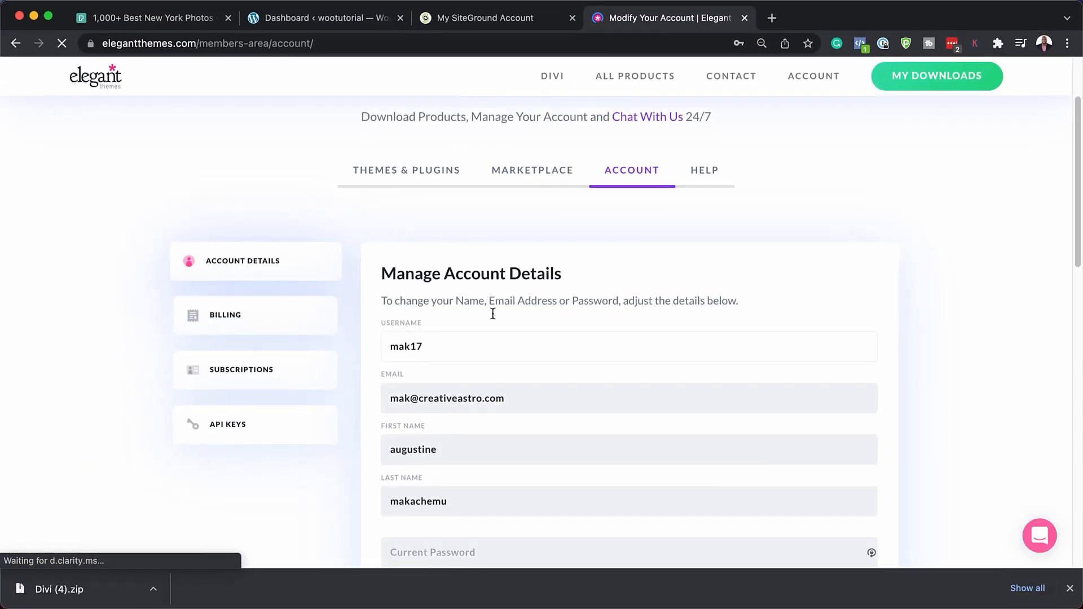
click(235, 403)
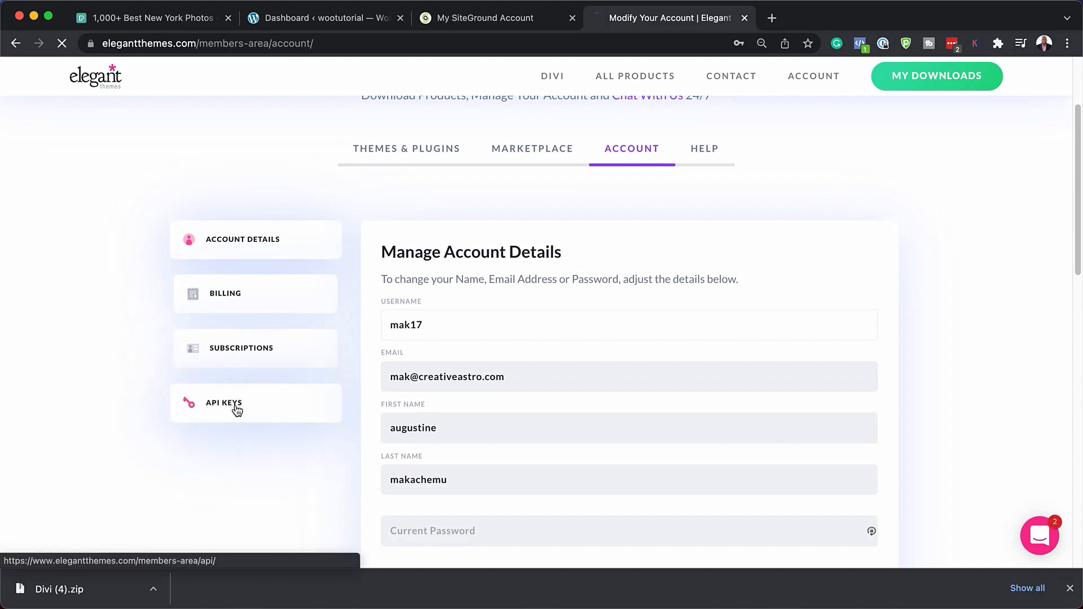
scroll(600, 429, down, 2)
scroll(600, 432, down, 2)
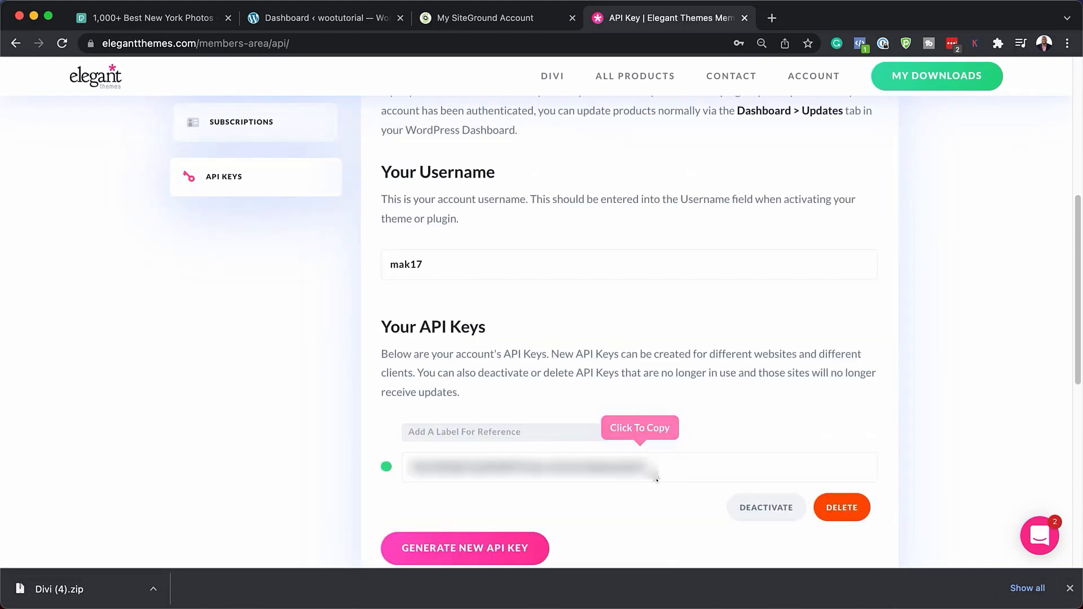
click(633, 470)
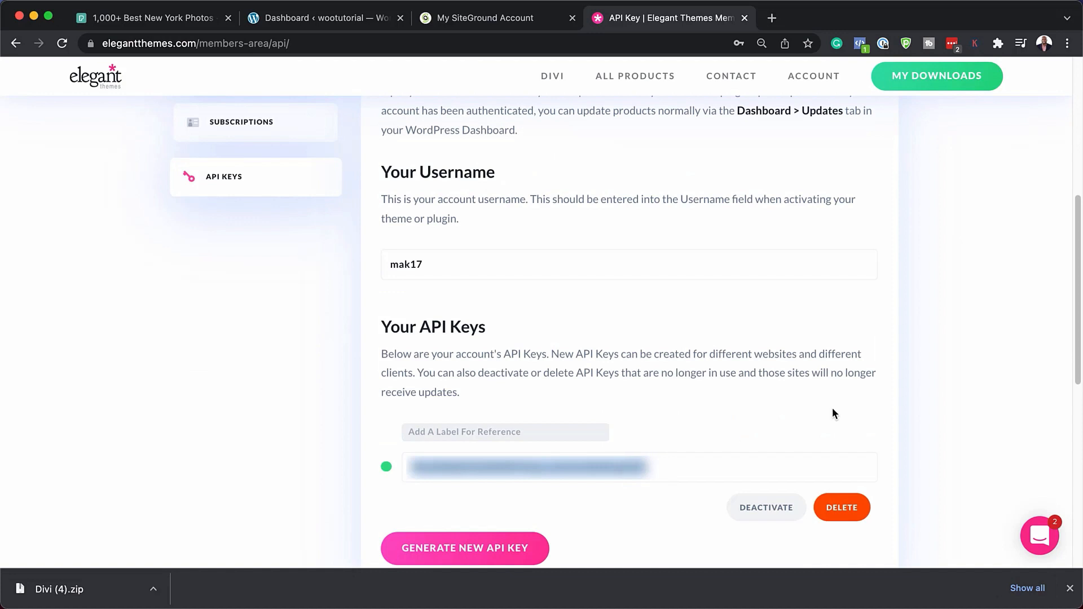
- Close the Elegant Themes site, return to WordPress, and upload and activate the theme file Divi (4).zip
click(746, 18)
click(327, 19)
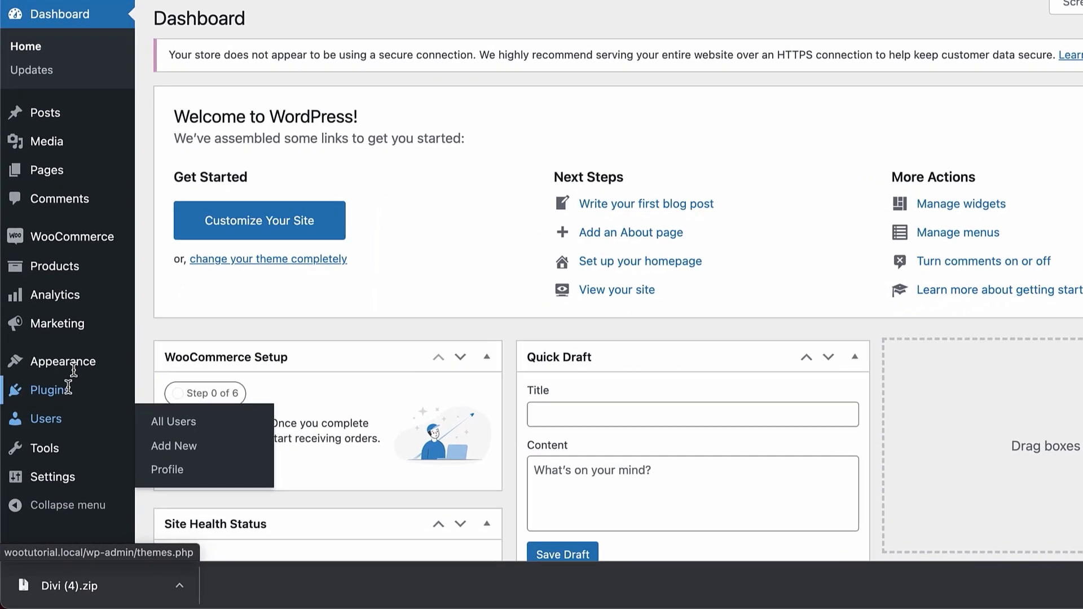
mouse_move(65, 404)
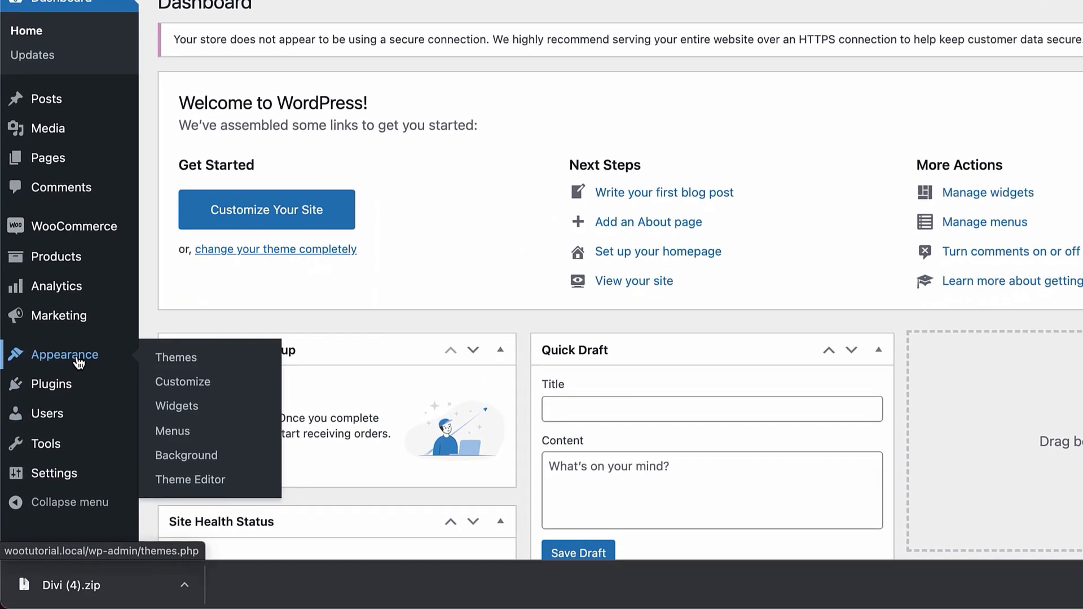
click(182, 361)
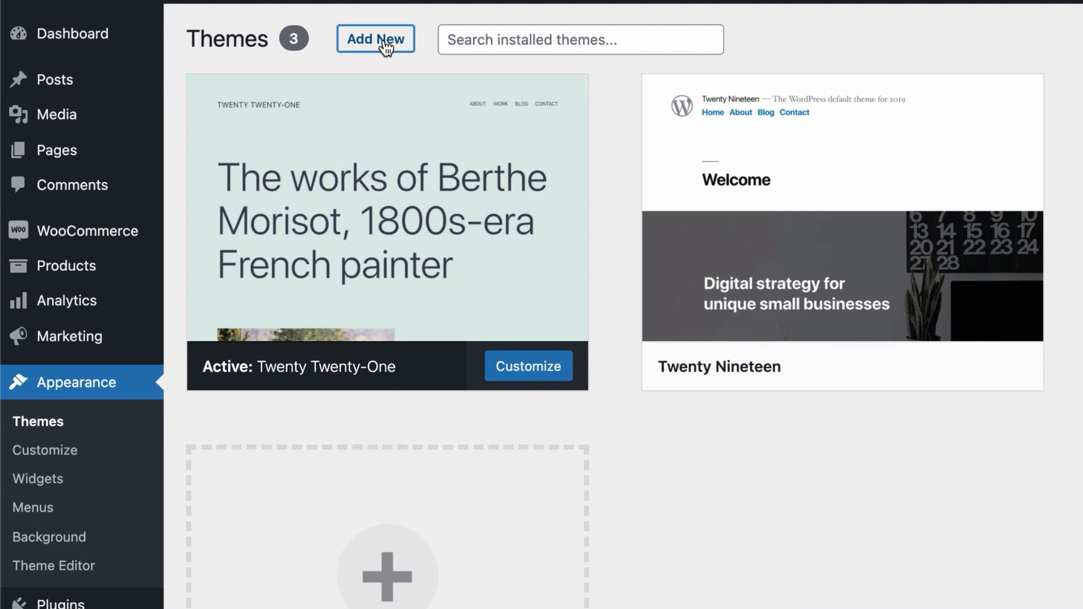
click(383, 44)
click(383, 44)
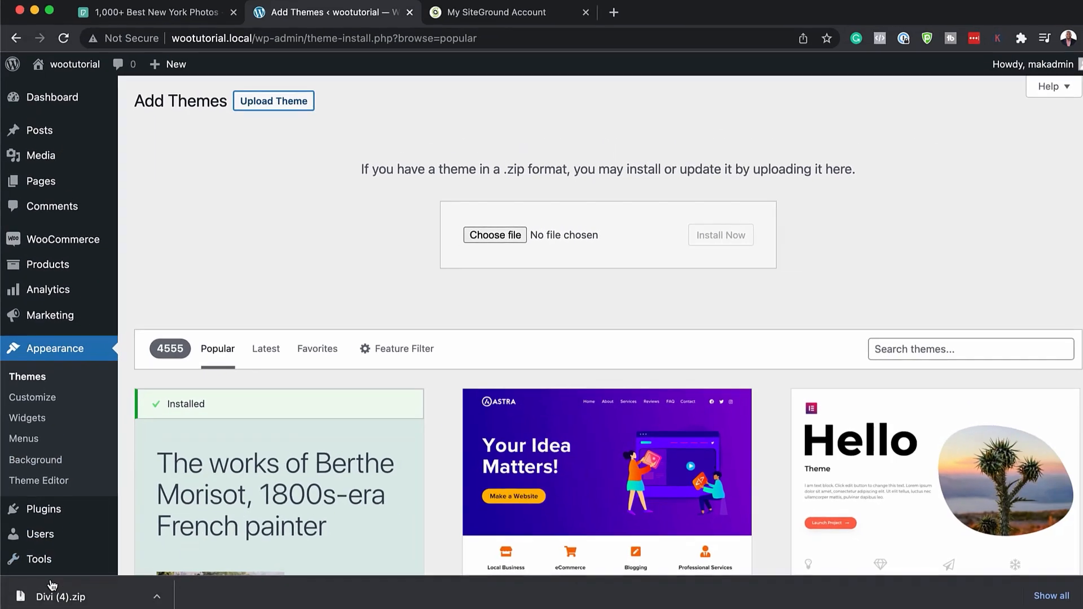
drag(56, 593, 483, 294)
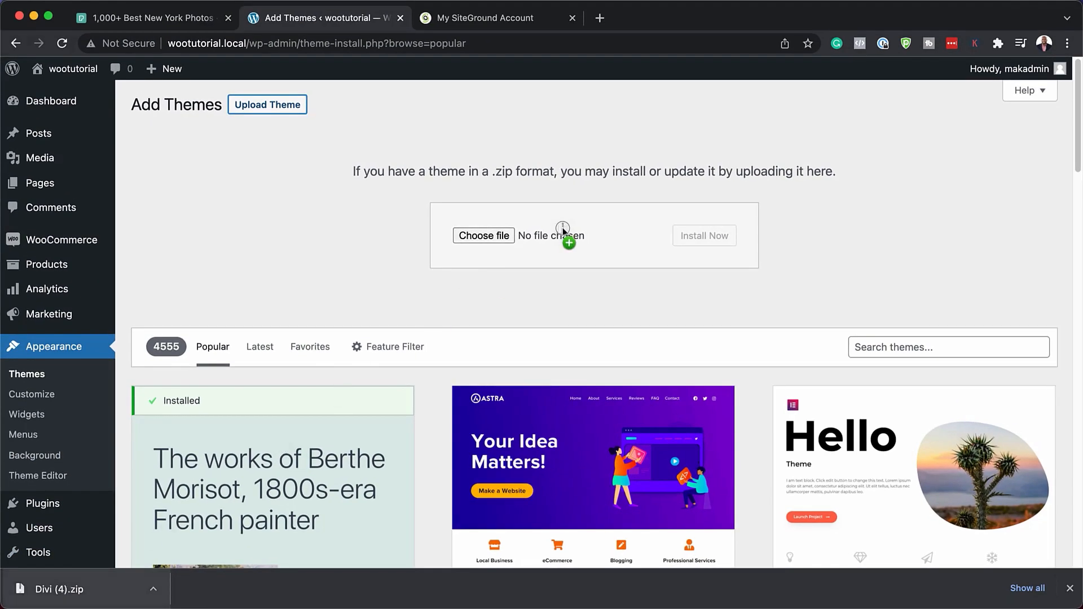
drag(563, 231, 563, 233)
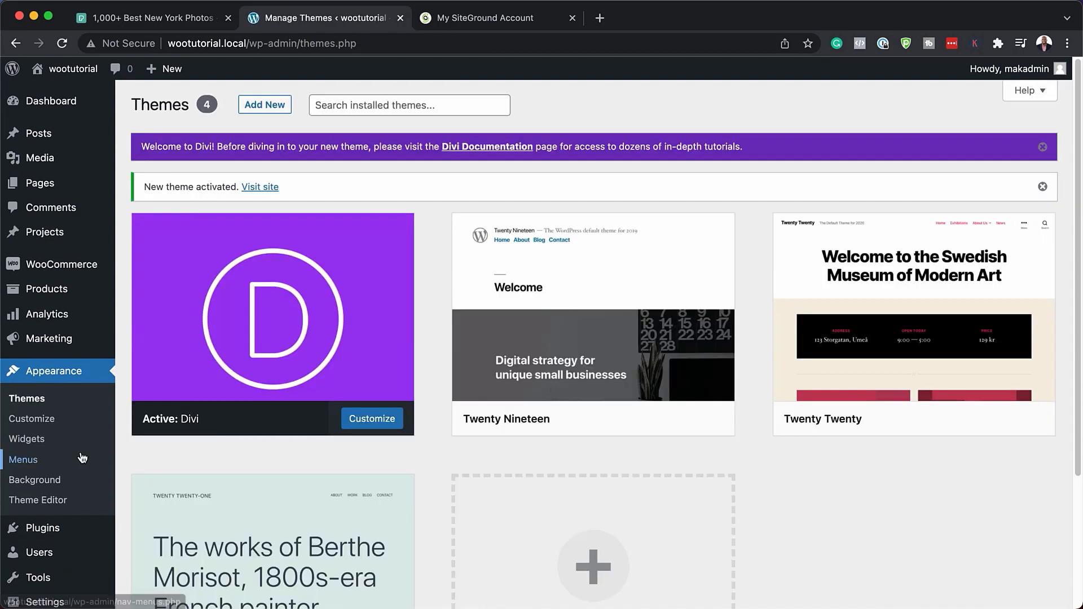
- Enter the Elegant Themes username and API key in the update settings of the Divi theme options
scroll(106, 410, down, 3)
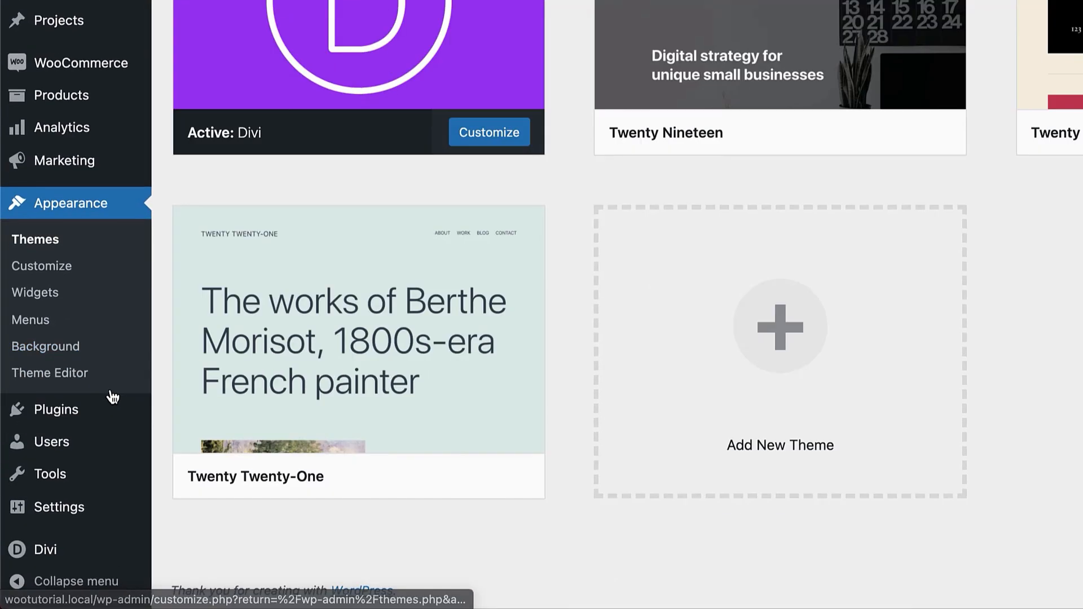
mouse_move(63, 556)
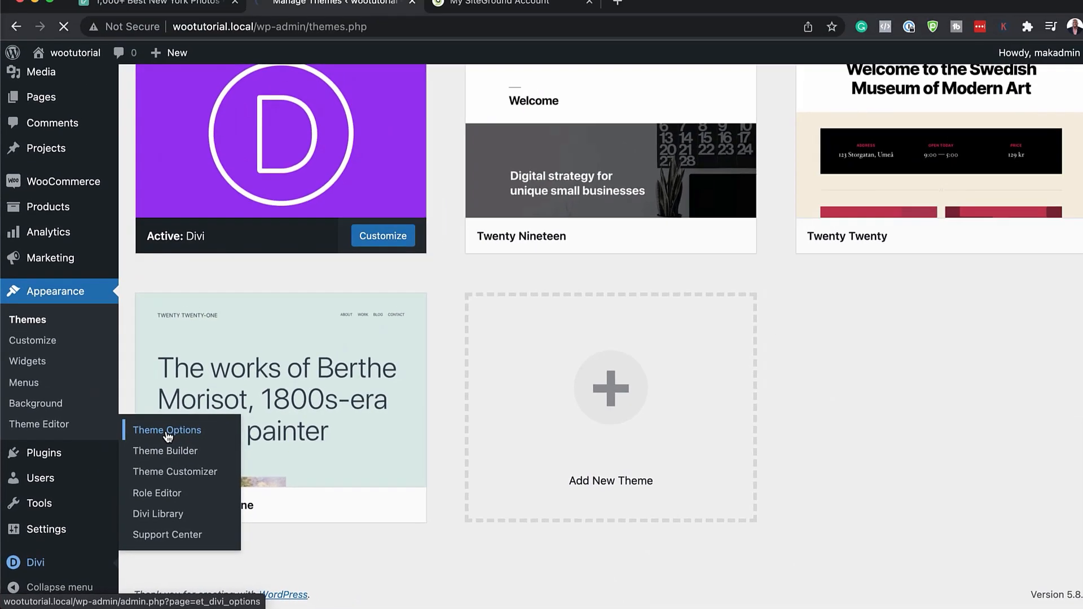
click(197, 381)
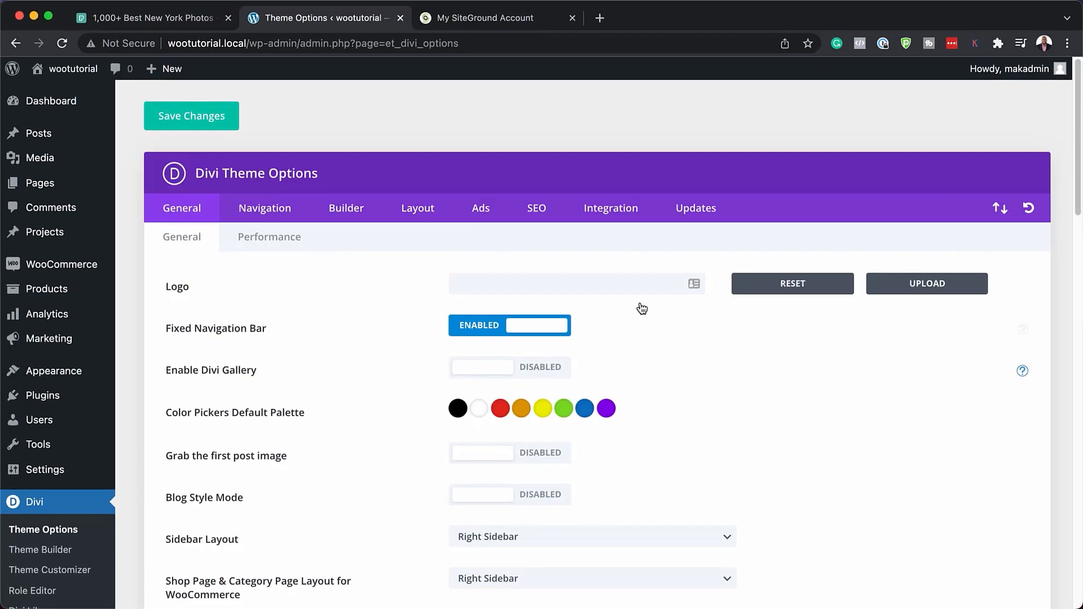
click(699, 216)
click(586, 285)
click(576, 323)
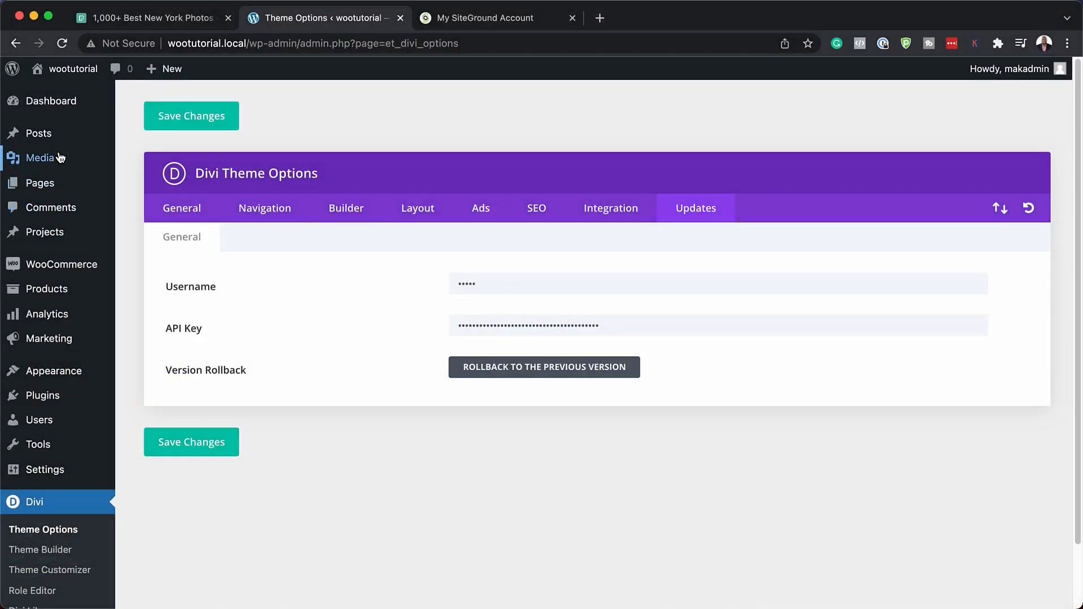
- Upload the 20 most recent JPEG images from the Downloads folder to the WordPress media library
mouse_move(60, 158)
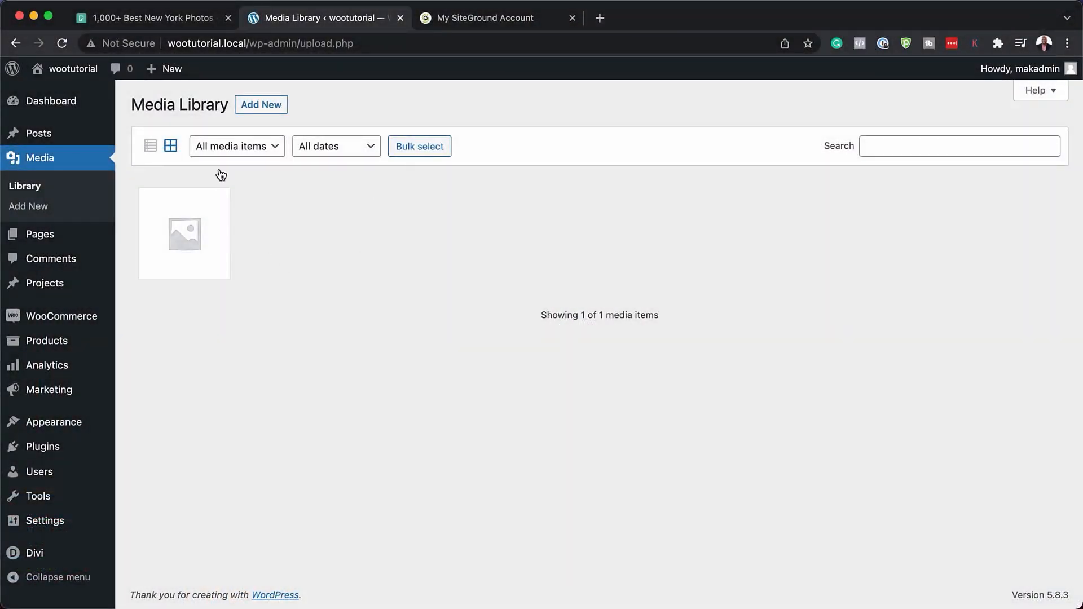
click(270, 108)
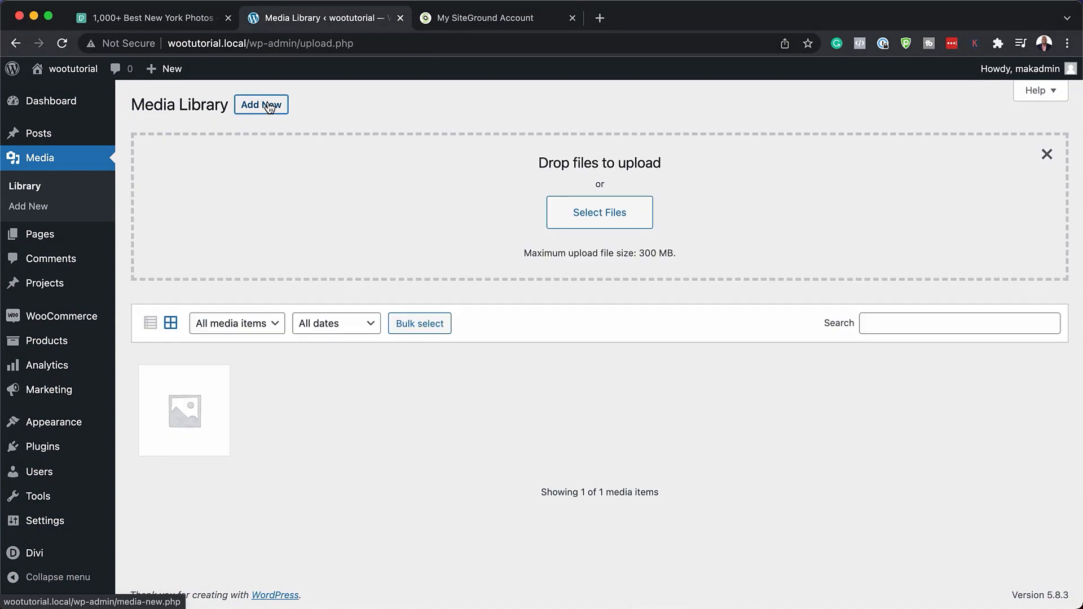
click(622, 214)
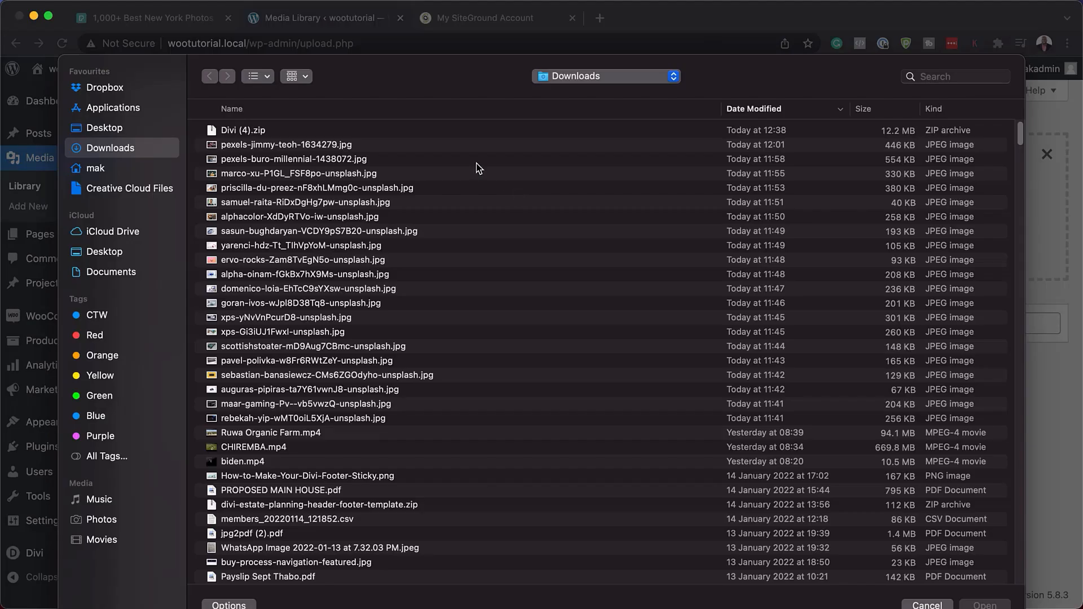
click(267, 146)
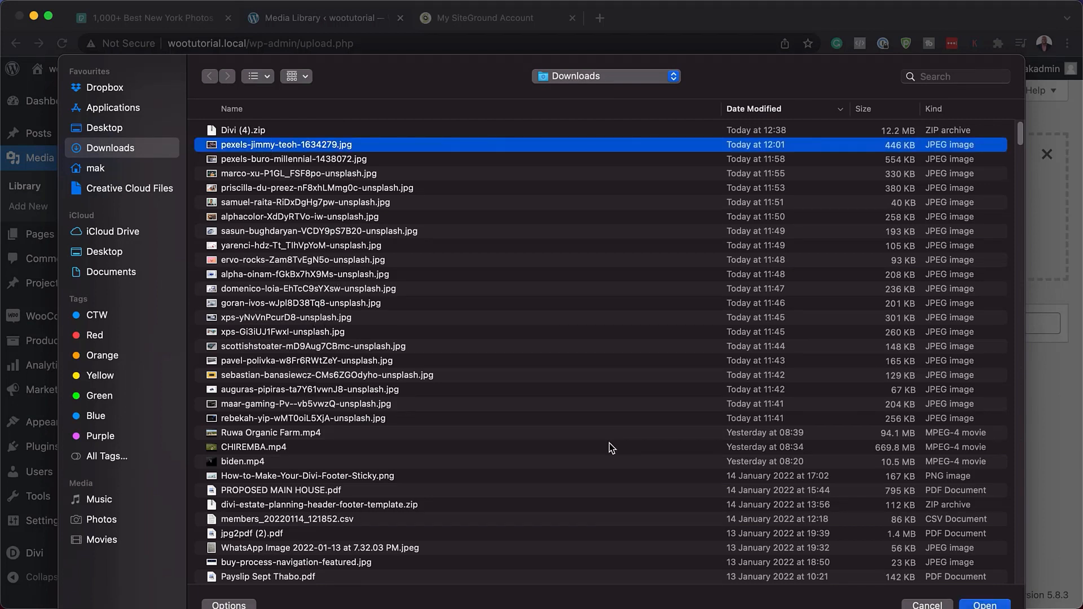
shift+click(327, 420)
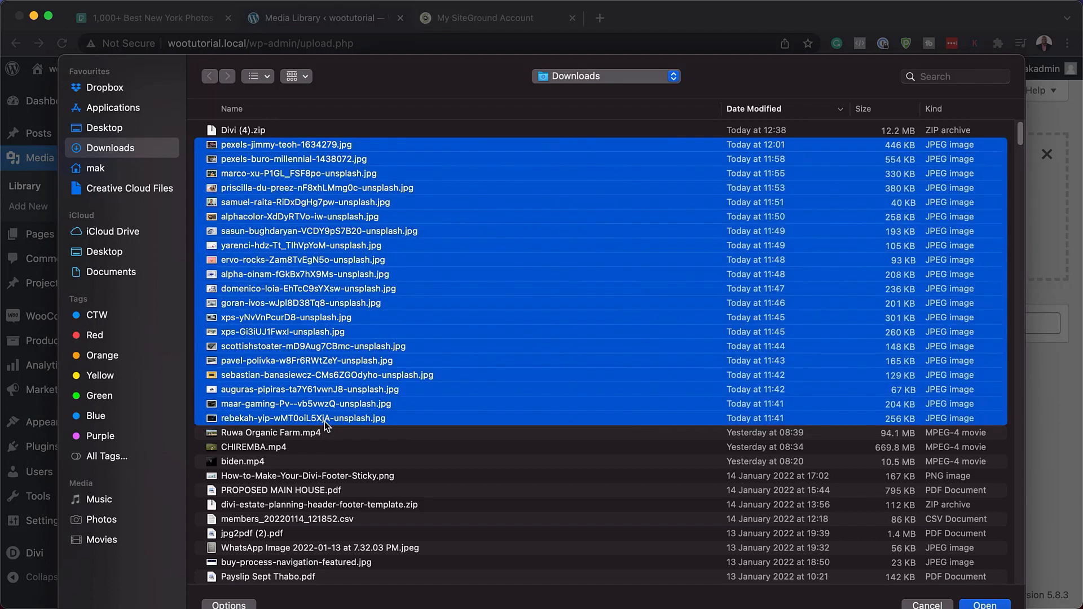
click(988, 605)
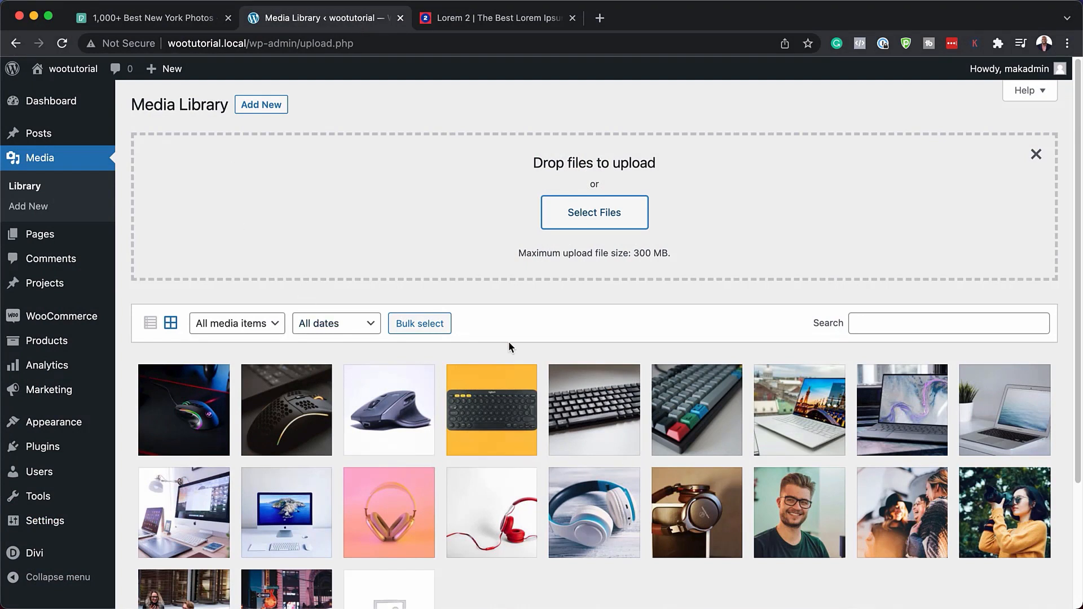
- Start a new WooCommerce product and fill its description with four paragraphs of Lorem ipsum placeholder text
scroll(557, 374, down, 3)
scroll(558, 381, up, 3)
mouse_move(52, 343)
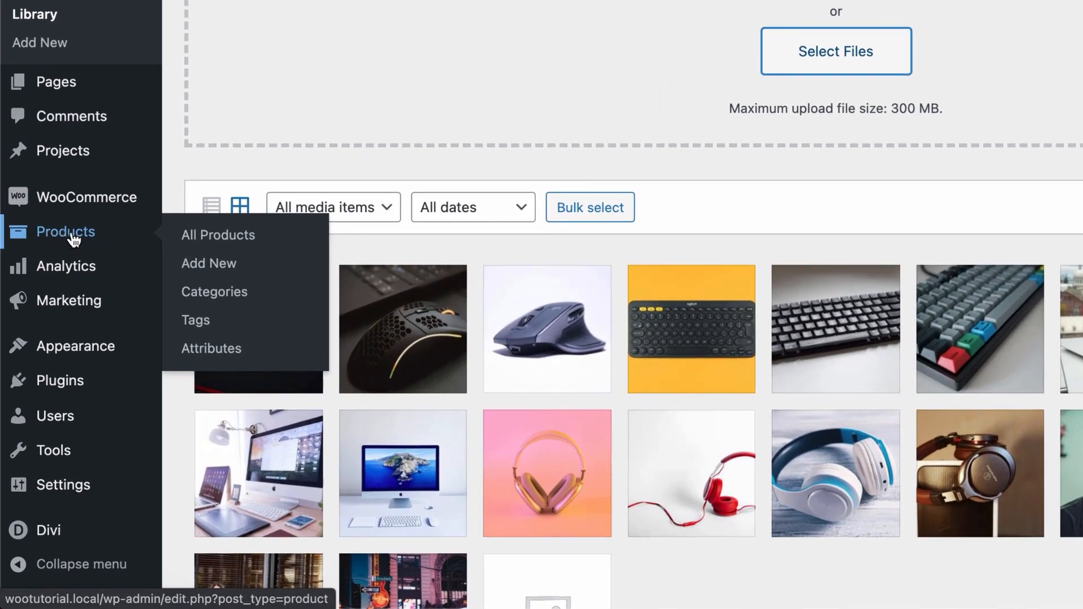
click(226, 269)
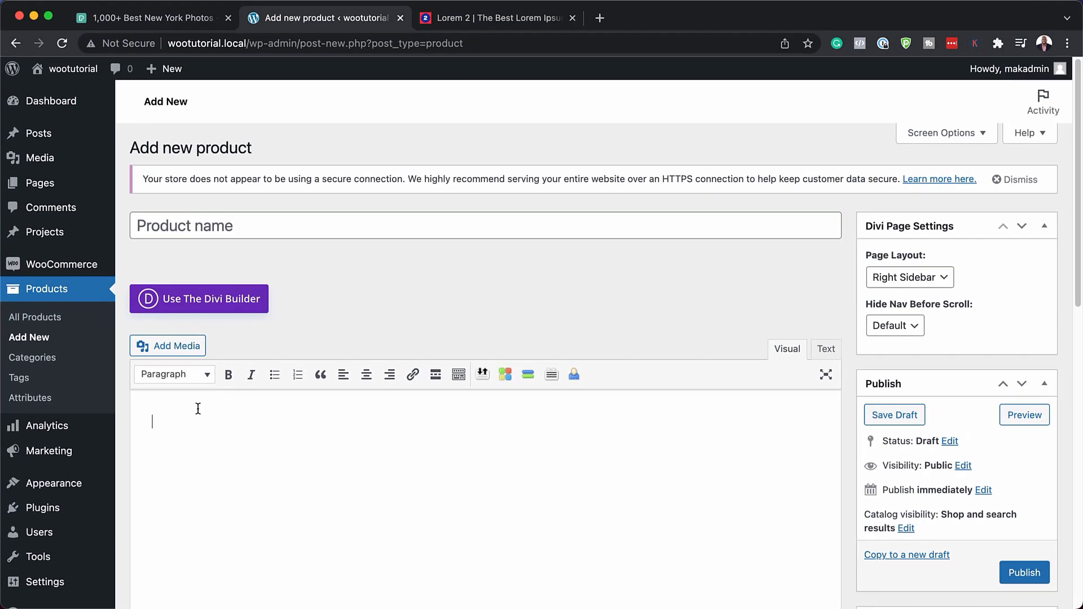
click(218, 385)
text(Lorem ipsum dolor sit amet, consectetuer adipiscing elit. Donec odio. Quisque volutpat mattis eros. Nullam malesuada erat ut turpis. Suspendisse urna nibh, viverra non, semper suscipit, posuere a, pede.  Donec nec justo eget felis facilisis fermentum. Aliquam porttitor mauris sit amet orci. Aenean dignissim pellentesque felis.  Morbi in sem quis dui placerat ornare. Pellentesque odio nisi, euismod in, pharetra a, ultricies in, diam. Sed arcu. Cras consequat.  Praesent dapibus, neque id cursus faucibus, tortor neque egestas auguae, eu vulputate magna eros eu erat. Aliquam erat volutpat. Nam dui mi, tincidunt quis, accumsan porttitor, facilisis luctus, metus.)
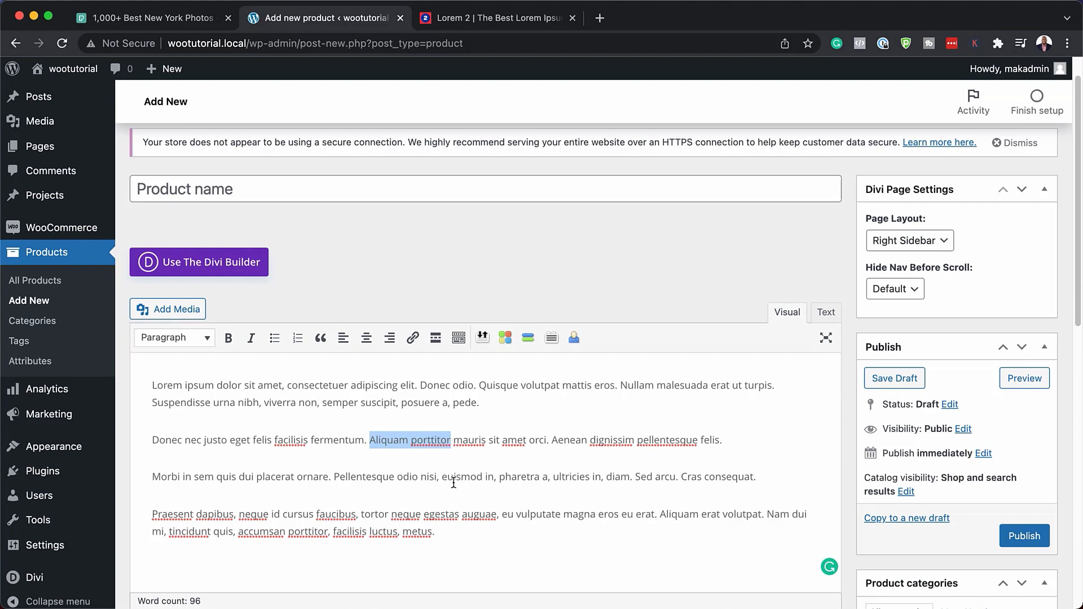
- Name the new product "Aliquam porttitor", using the words from its description
click(236, 189)
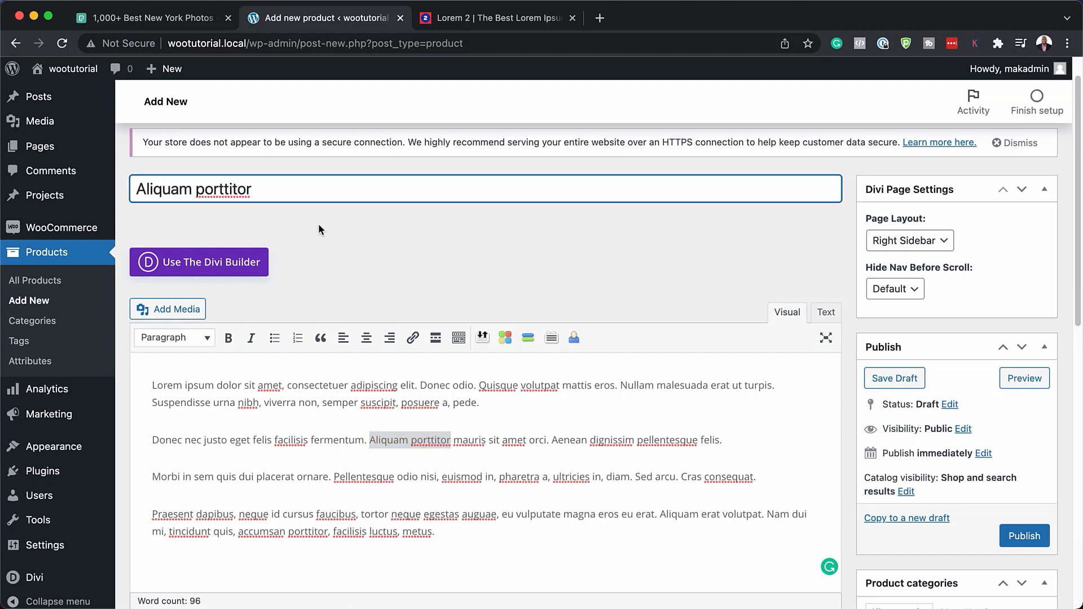
scroll(469, 240, down, 4)
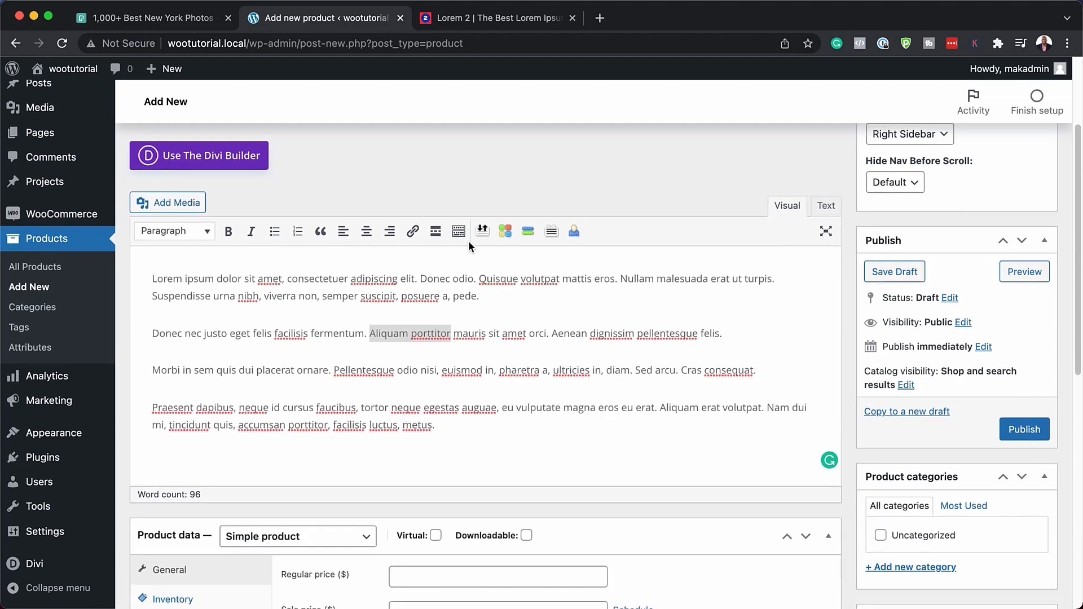
scroll(468, 241, down, 7)
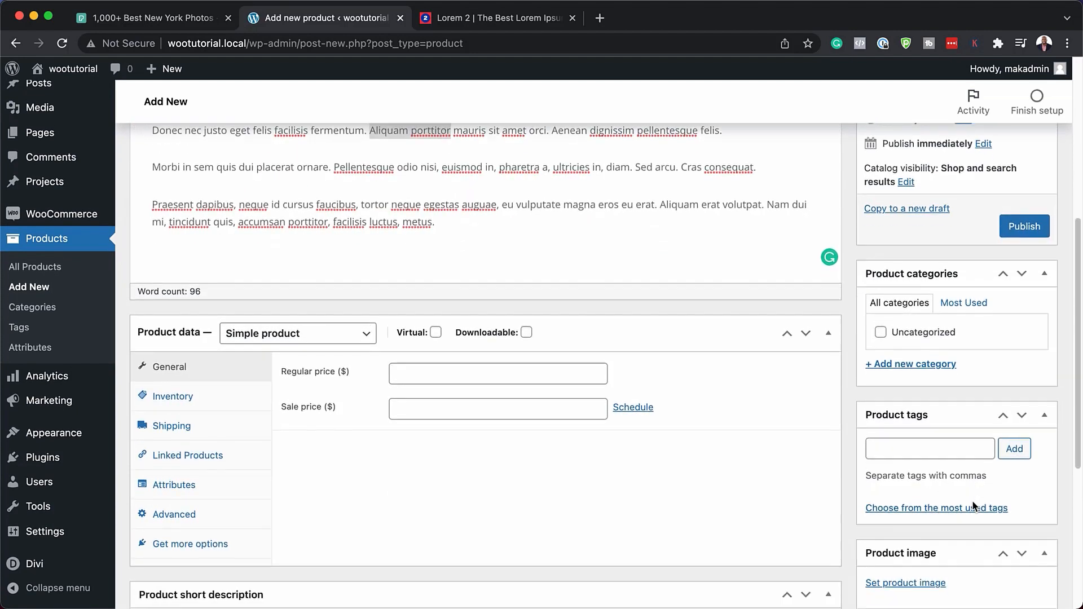
- Set the product image to the media library photo of the black gaming mouse with rainbow lighting on a dark, red-lined mat
scroll(959, 530, down, 1)
click(917, 566)
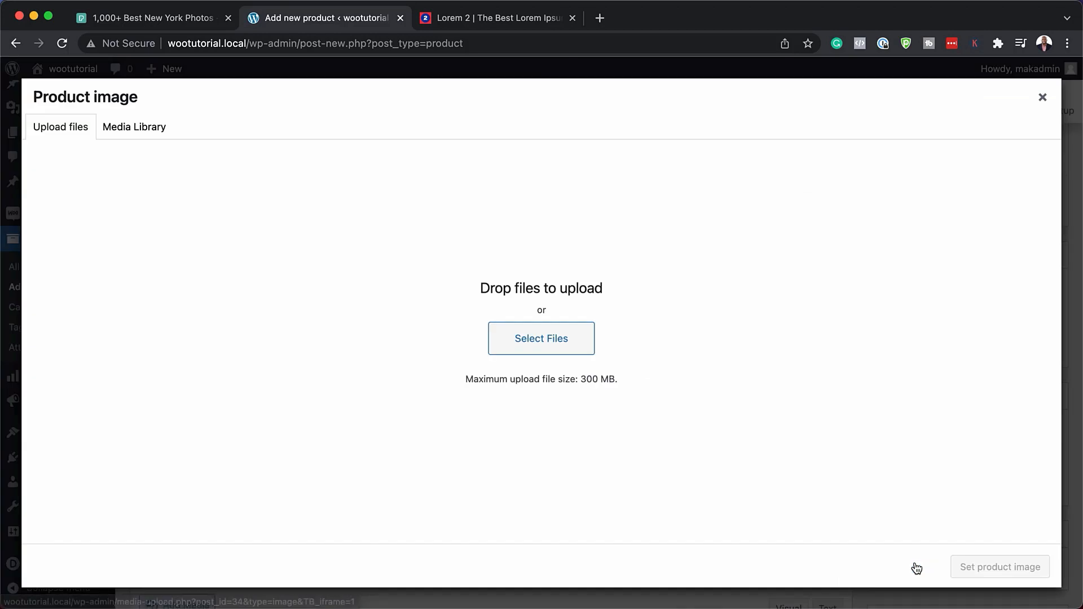
click(136, 128)
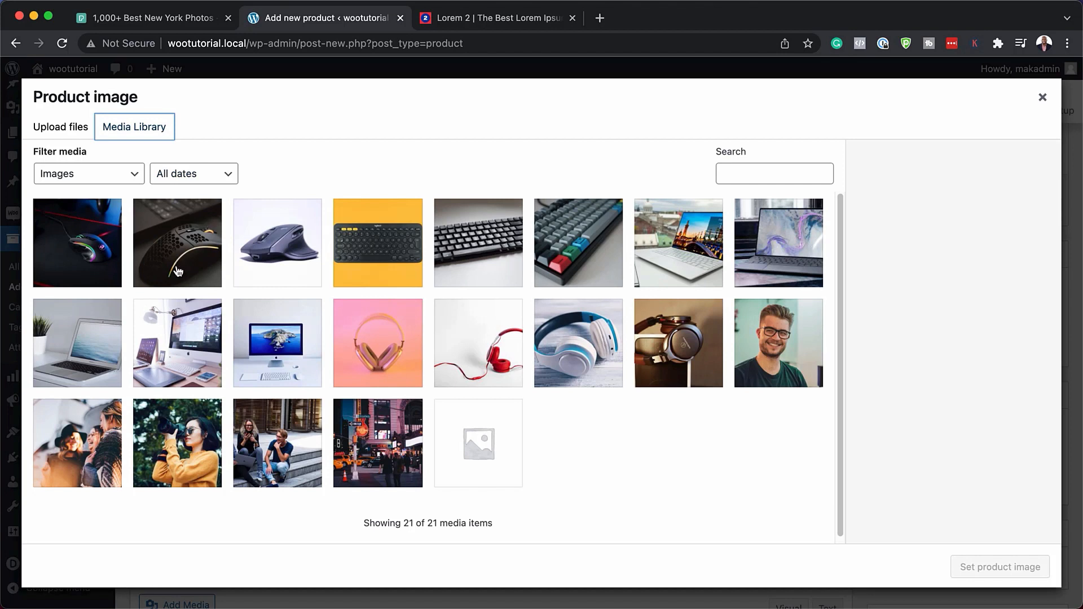
click(90, 256)
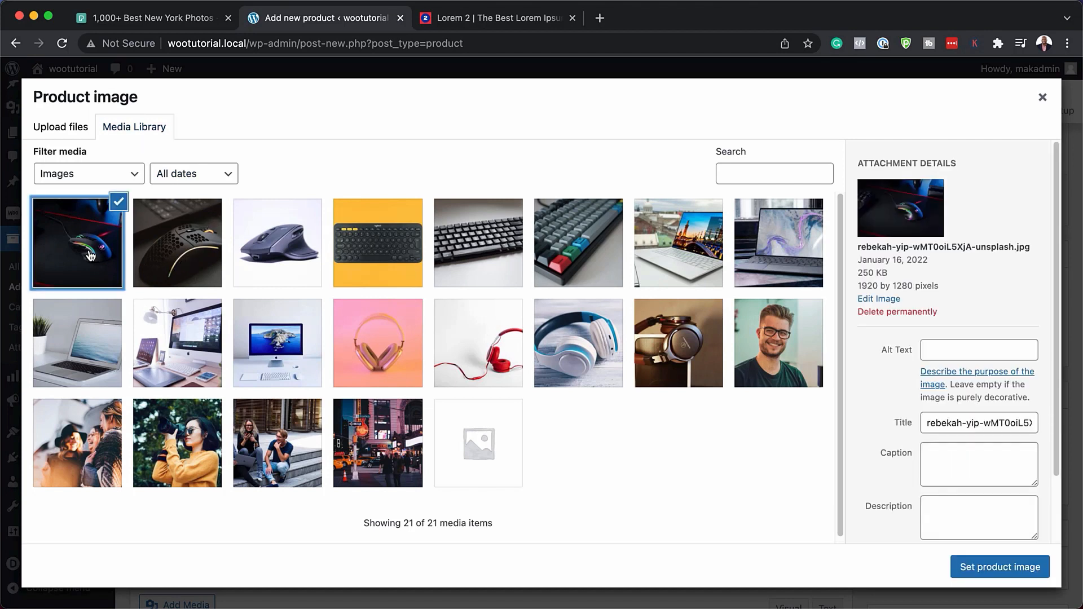
click(985, 569)
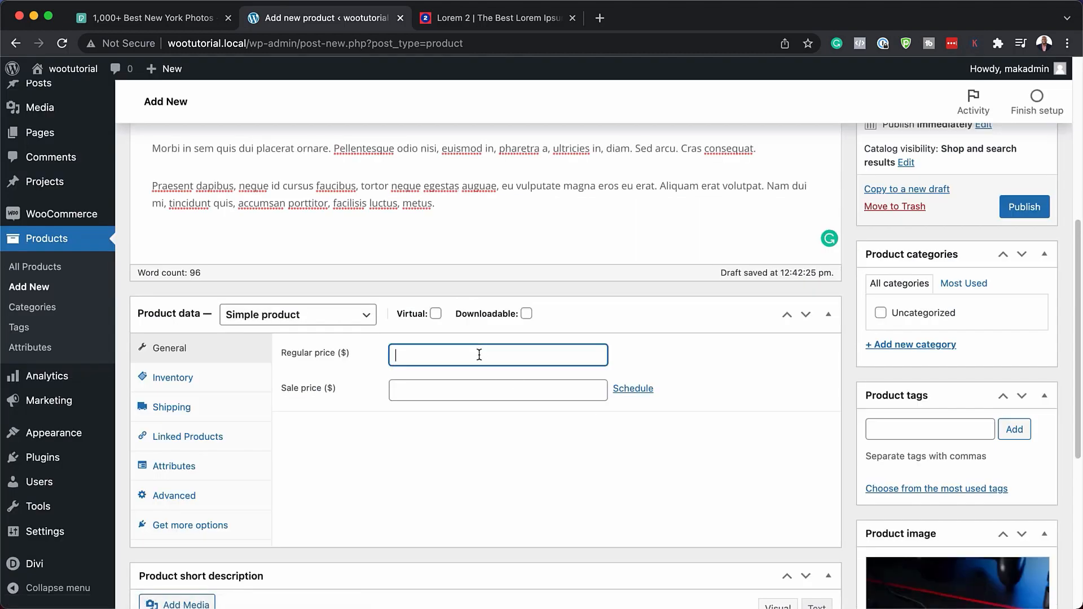
- Set the product's regular price to $129 and its sale price to $99, and publish it
click(469, 393)
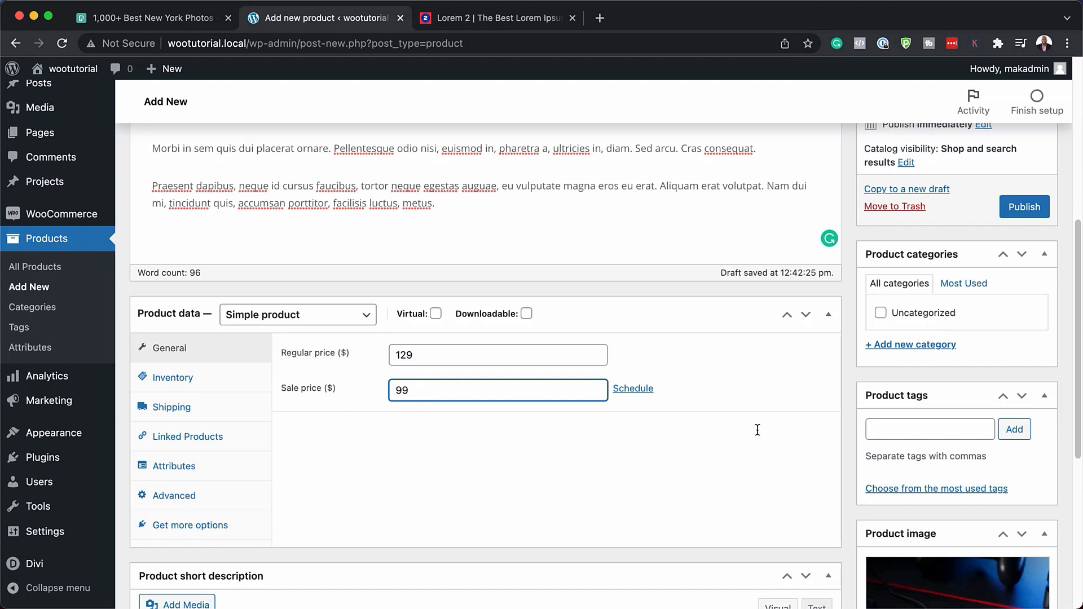
scroll(743, 474, down, 5)
scroll(743, 474, up, 7)
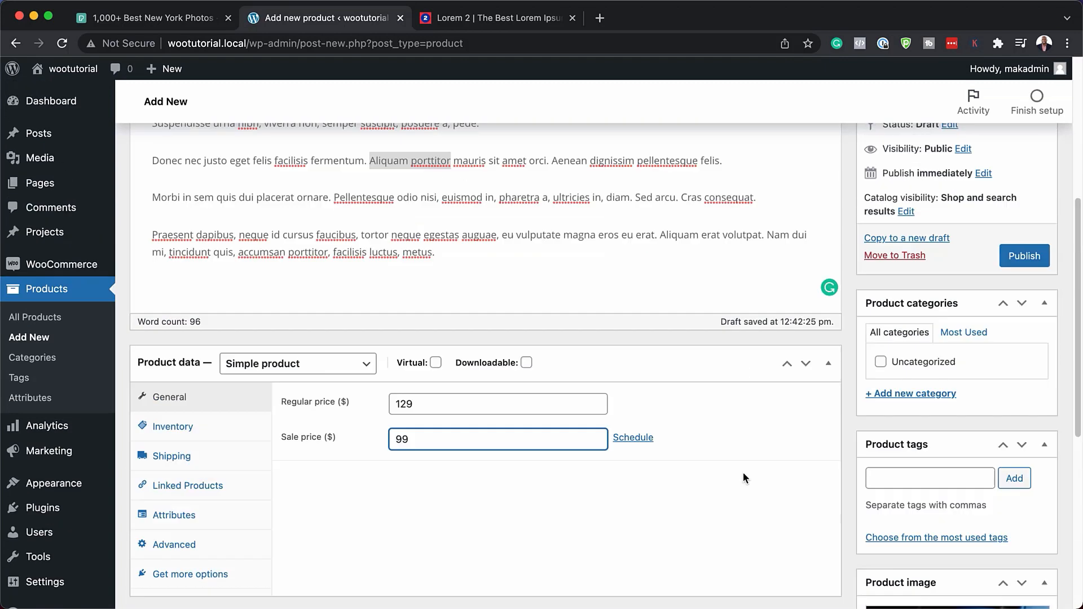
scroll(743, 473, up, 6)
click(1029, 419)
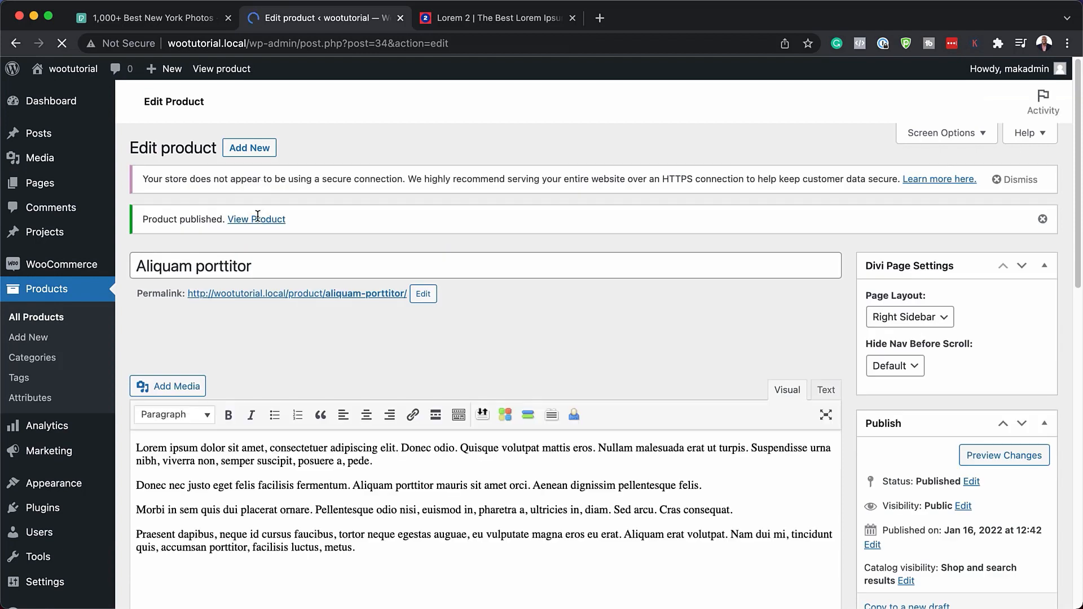
- View the published product's store page and examine its image, prices and description
click(256, 220)
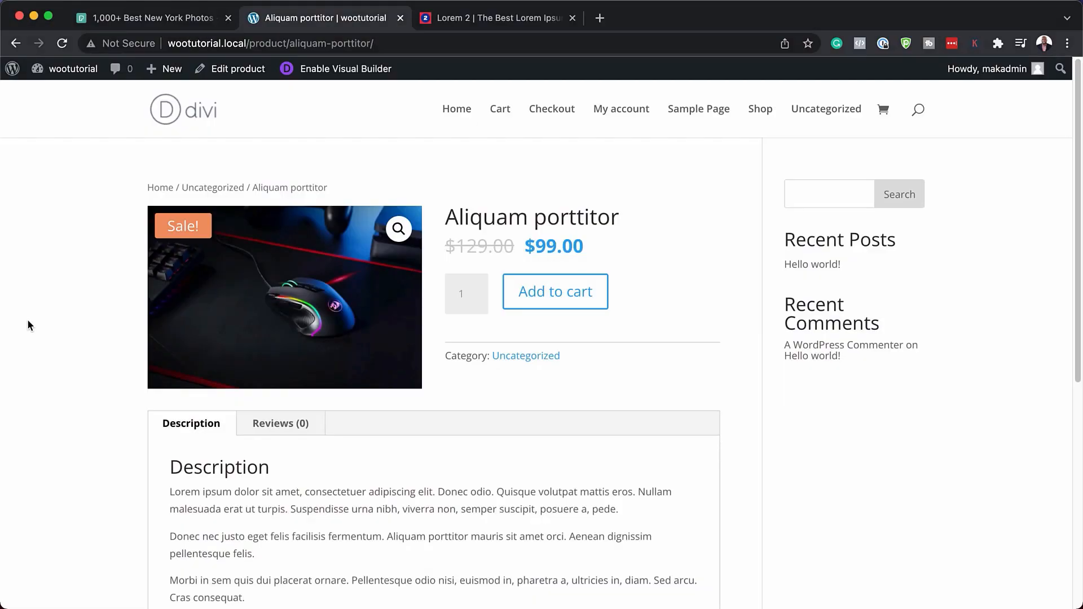
scroll(32, 324, down, 4)
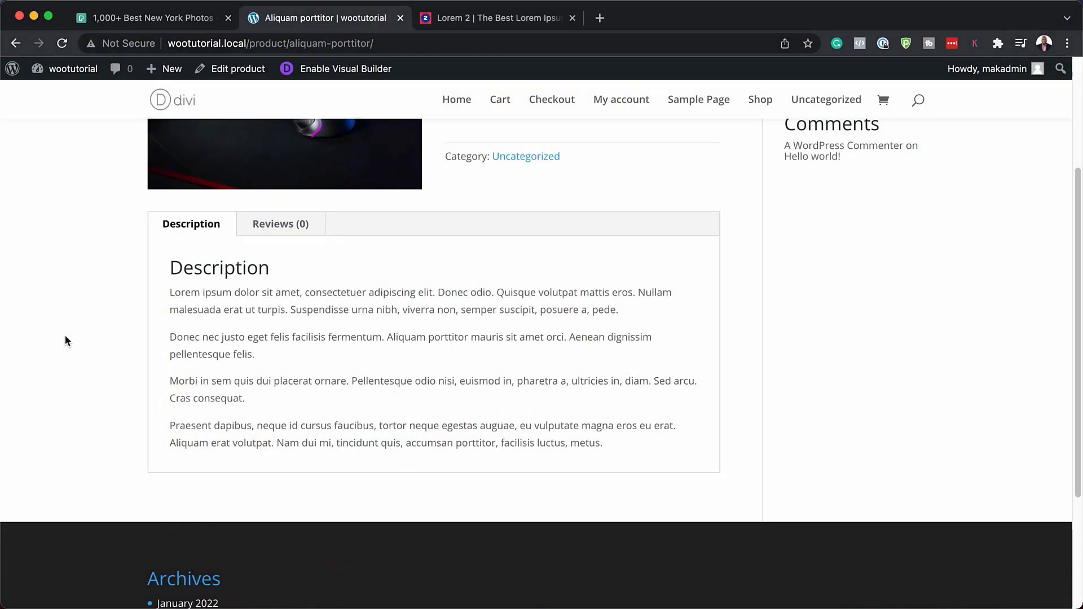
scroll(78, 319, up, 5)
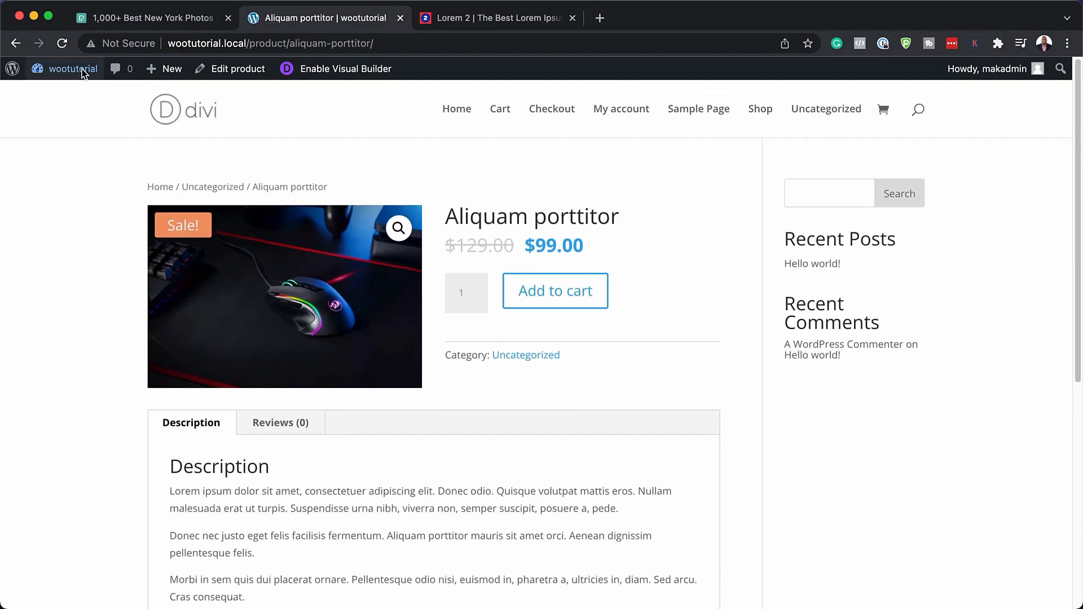
- Return to the WordPress dashboard and open the form for uploading a new plugin as a zip file
mouse_move(82, 73)
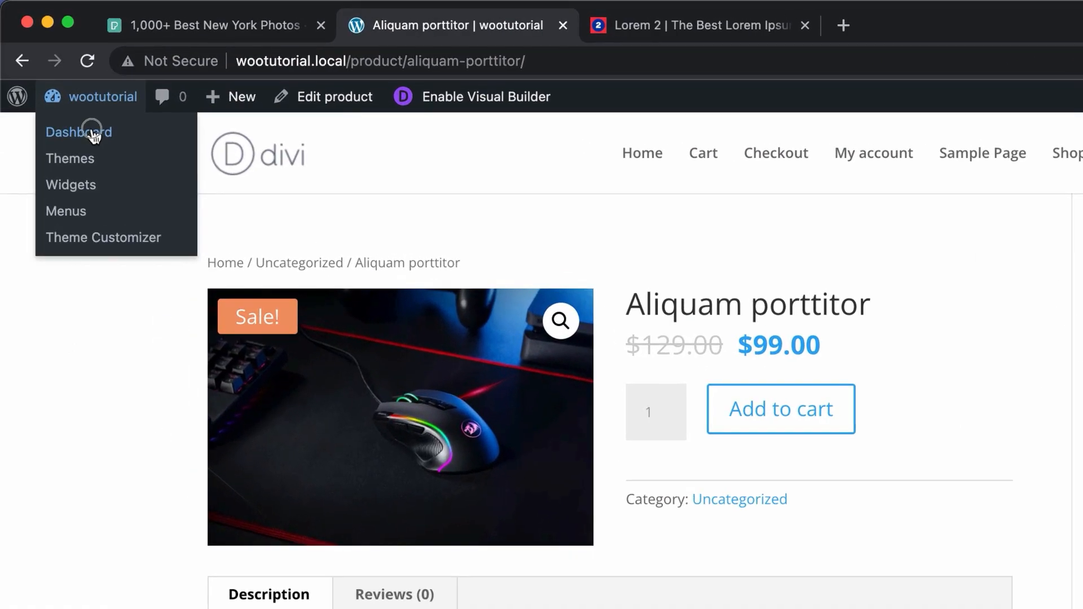
click(66, 95)
mouse_move(40, 418)
click(234, 414)
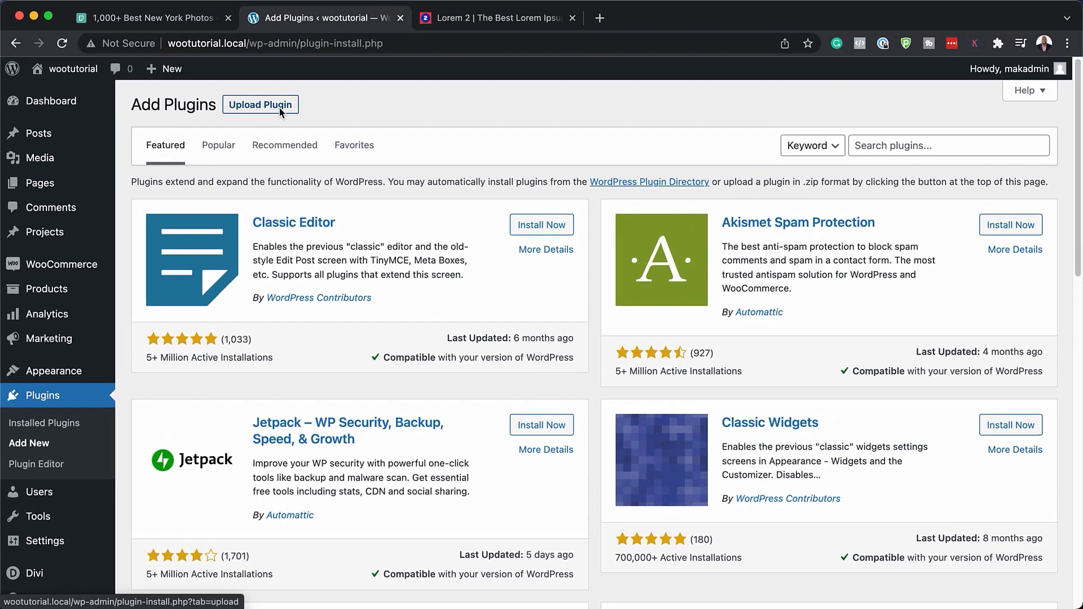
click(279, 107)
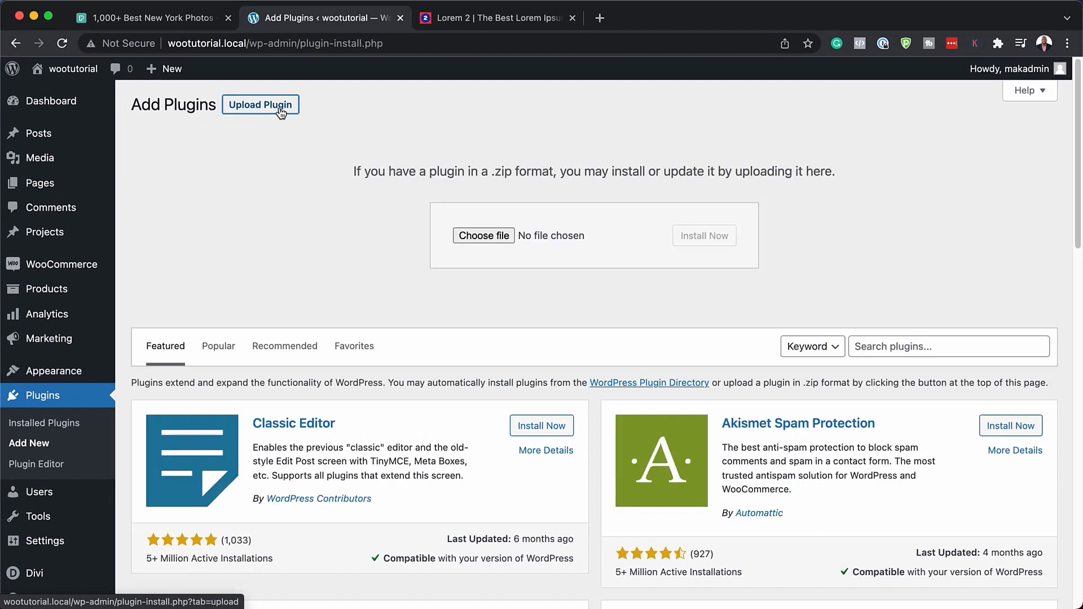
- Upload woo-krafter.zip from the Downloads folder, then install and activate the plugin
click(494, 237)
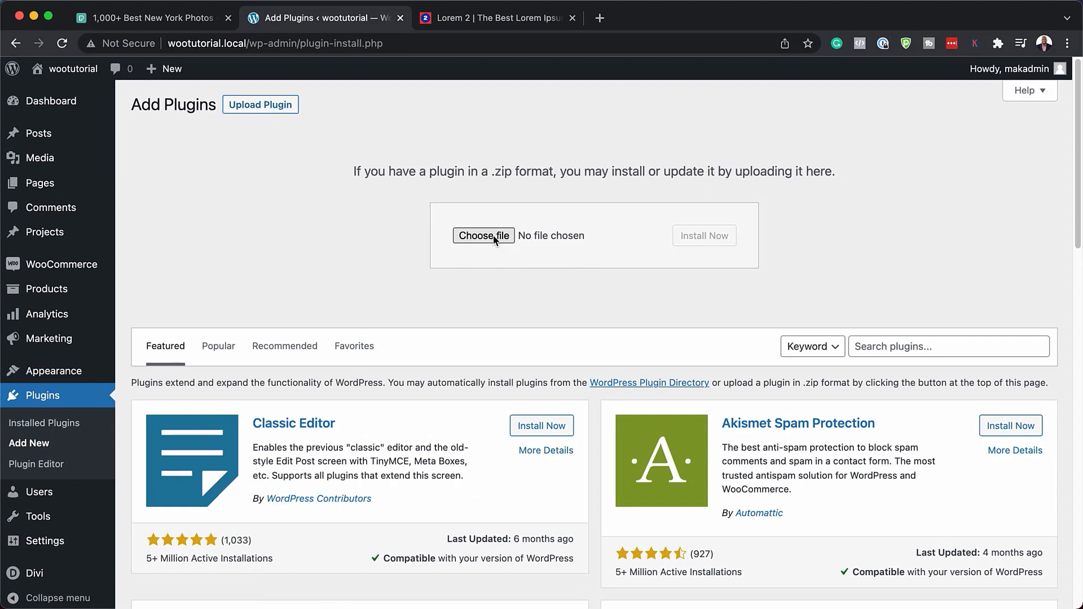
scroll(368, 324, down, 10)
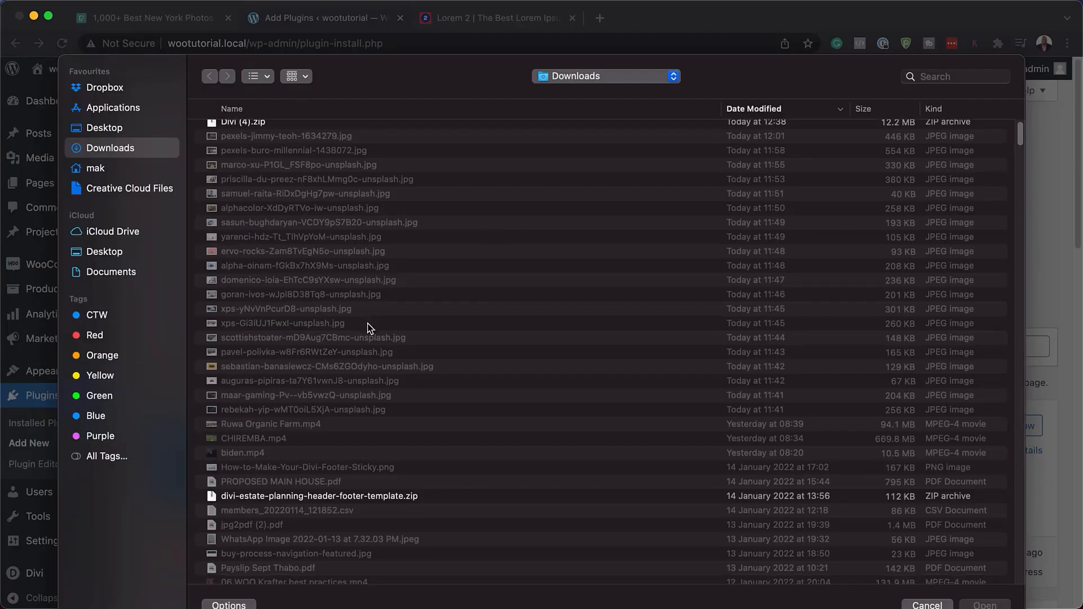
scroll(368, 327, down, 3)
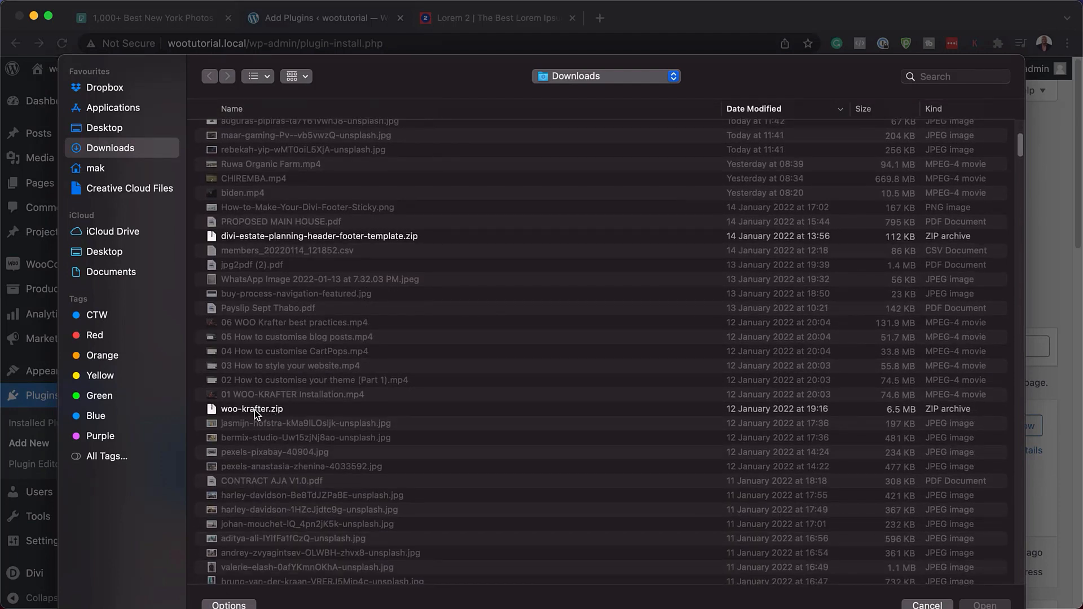
click(278, 413)
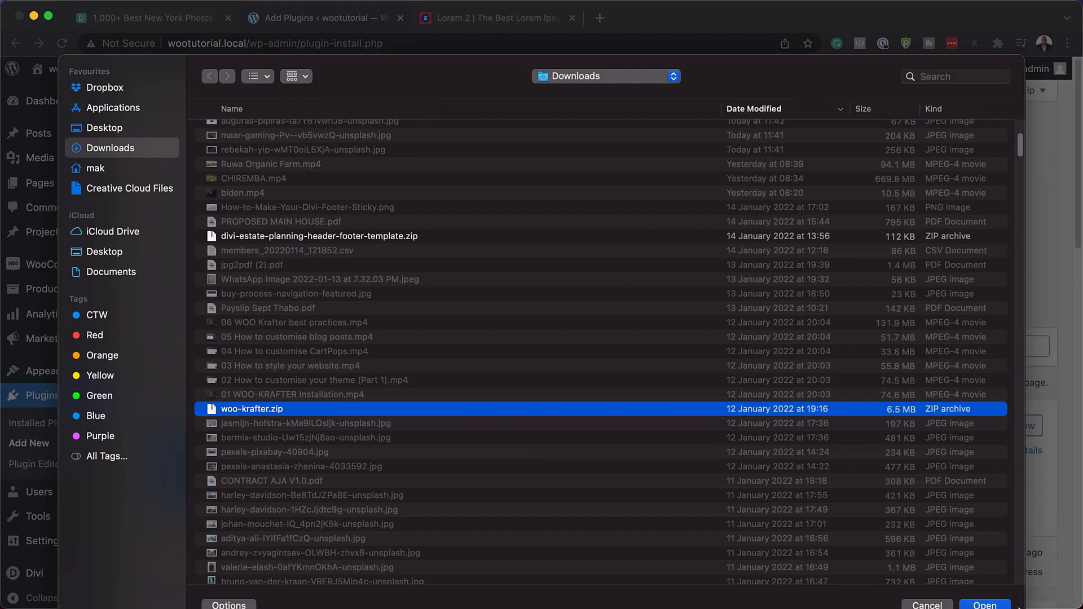
click(998, 605)
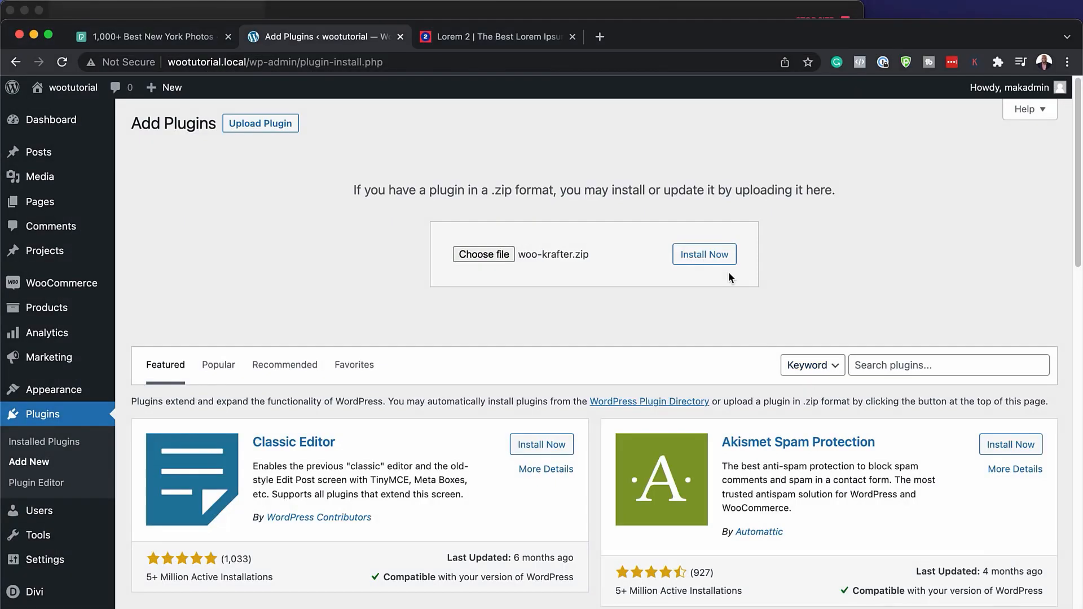
click(718, 261)
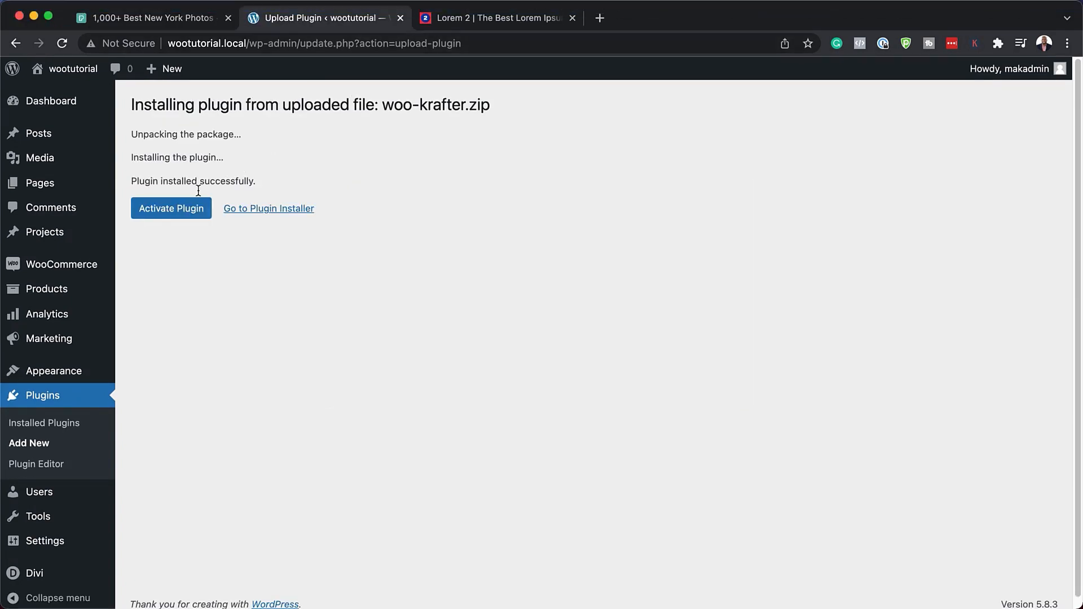
click(181, 215)
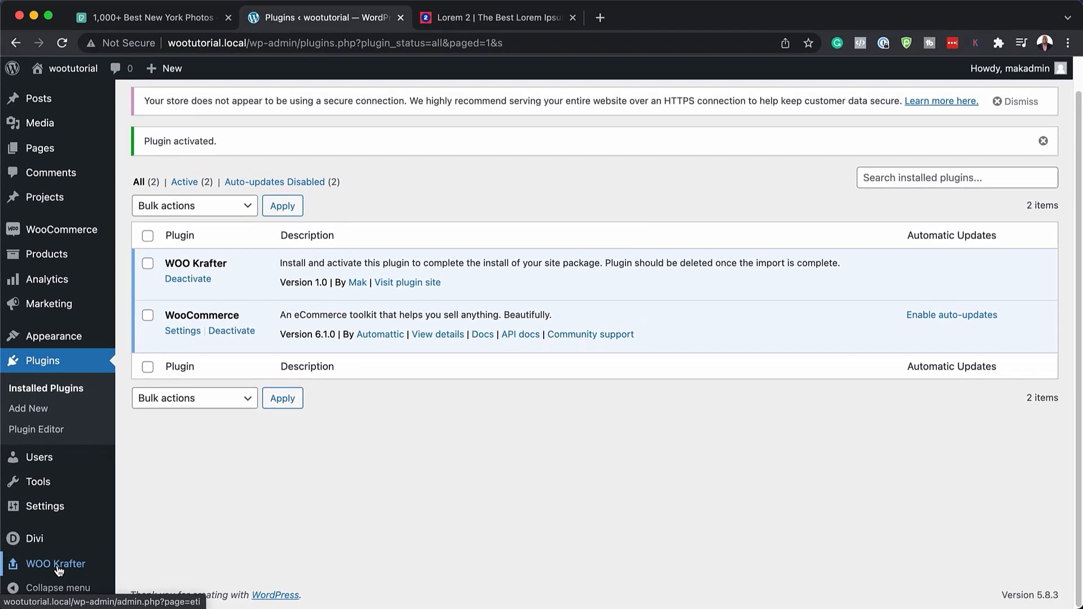
- Open the WOO Krafter importer and review its options for content, site structure, Divi, plugins and theme
click(72, 559)
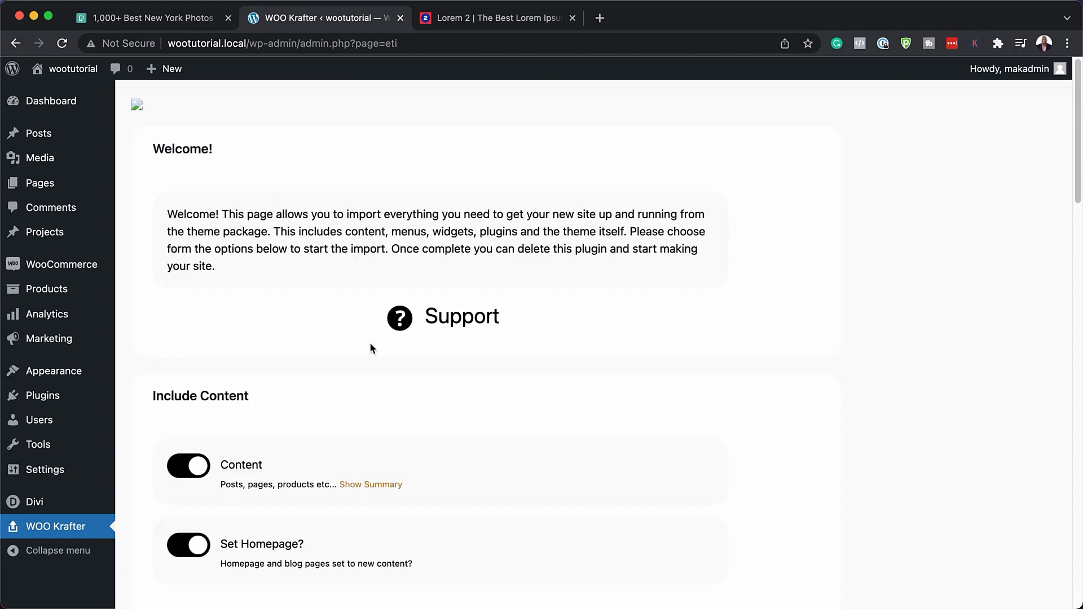
scroll(370, 348, down, 5)
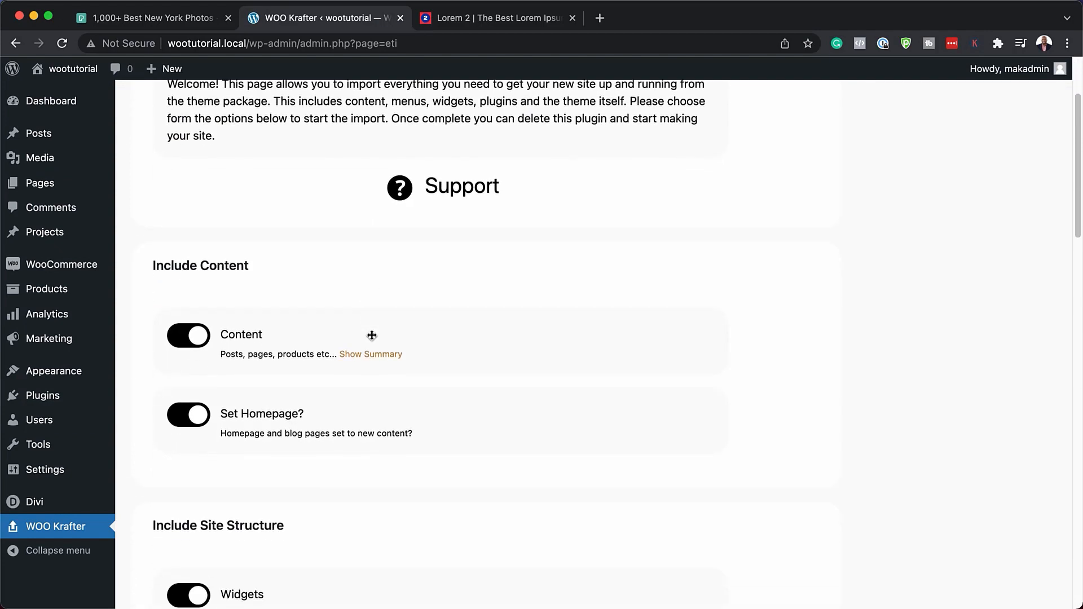
scroll(372, 336, down, 2)
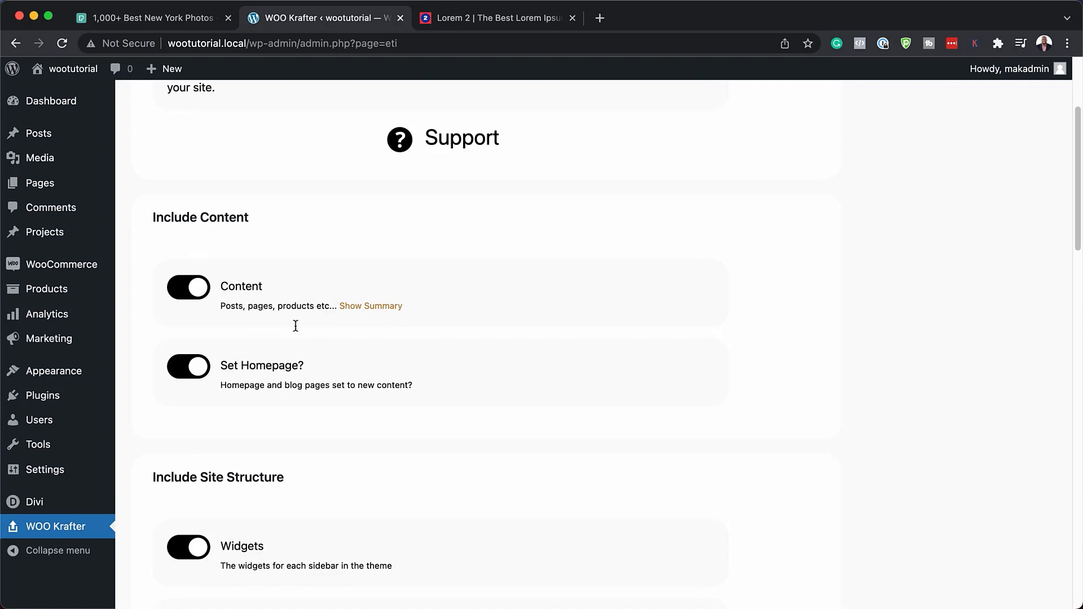
scroll(327, 453, down, 4)
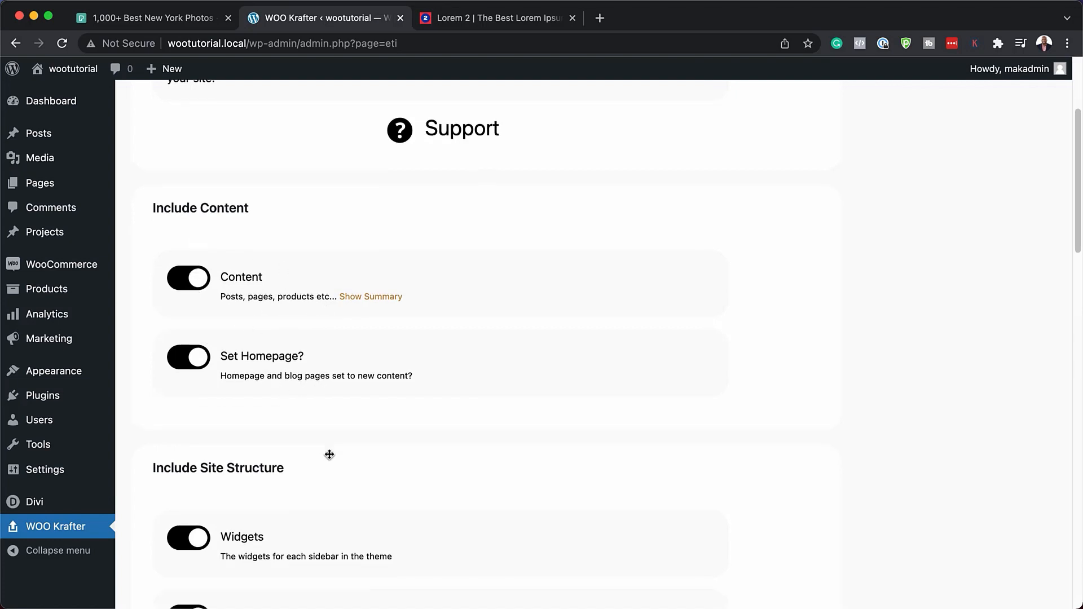
scroll(330, 457, down, 8)
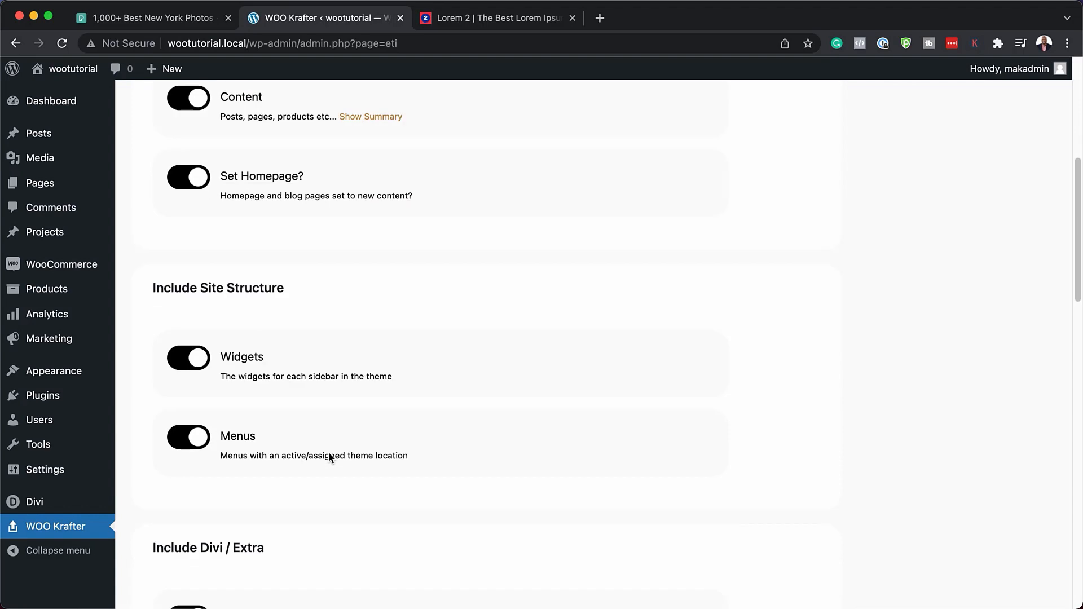
scroll(330, 457, down, 17)
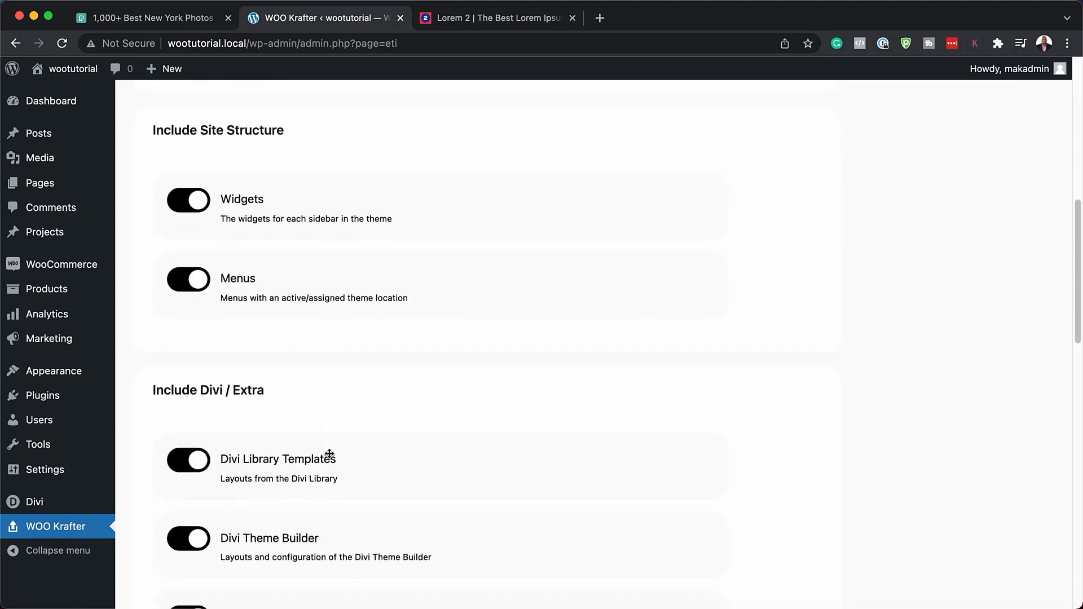
scroll(329, 453, down, 6)
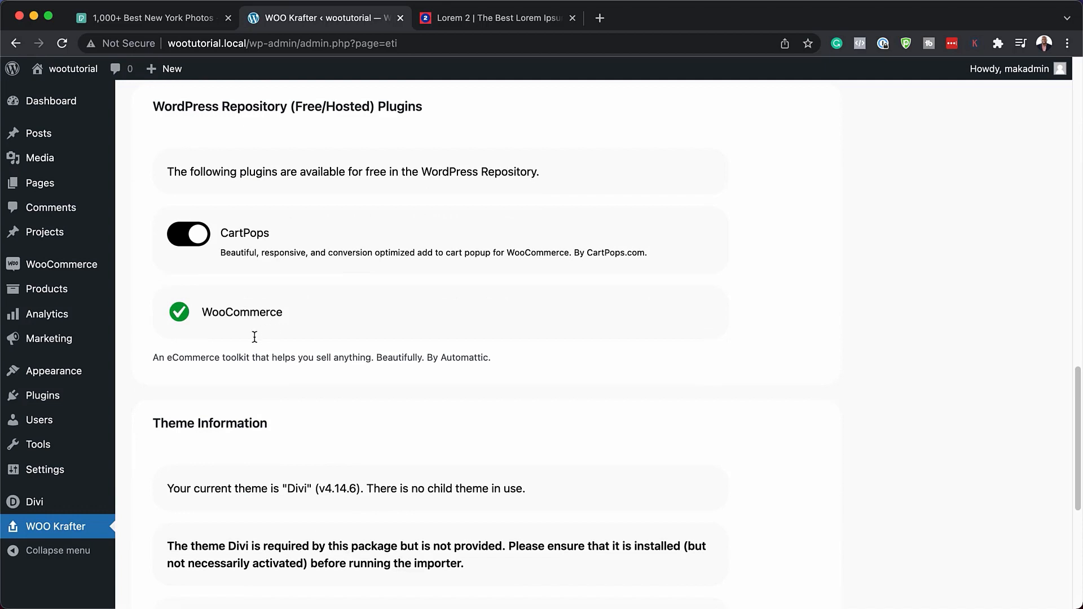
scroll(349, 405, down, 5)
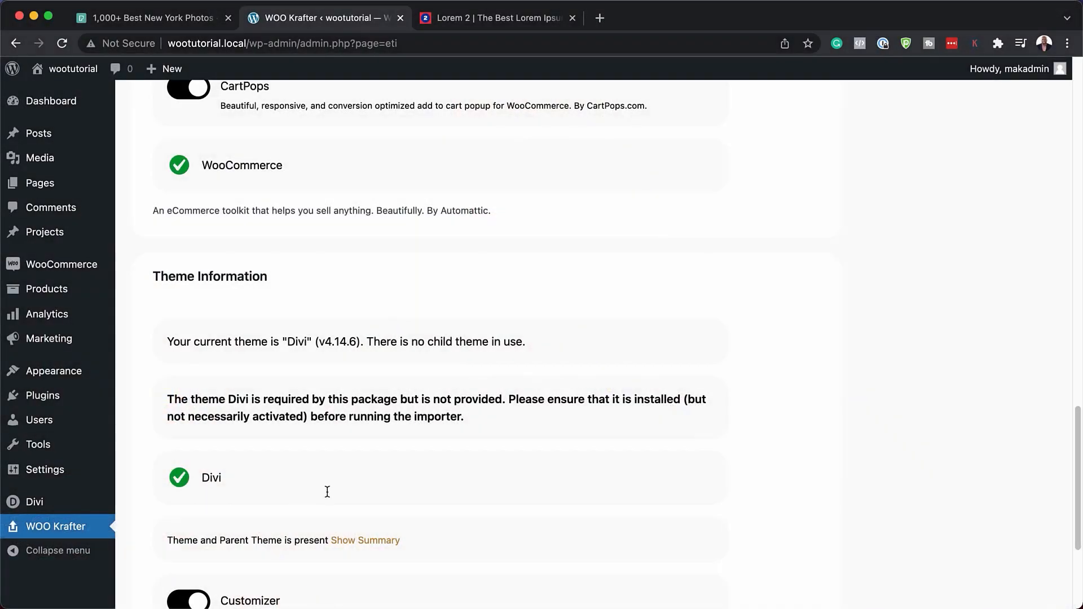
- Open the site's front page in a new tab and examine its current layout from header to footer
scroll(328, 490, down, 4)
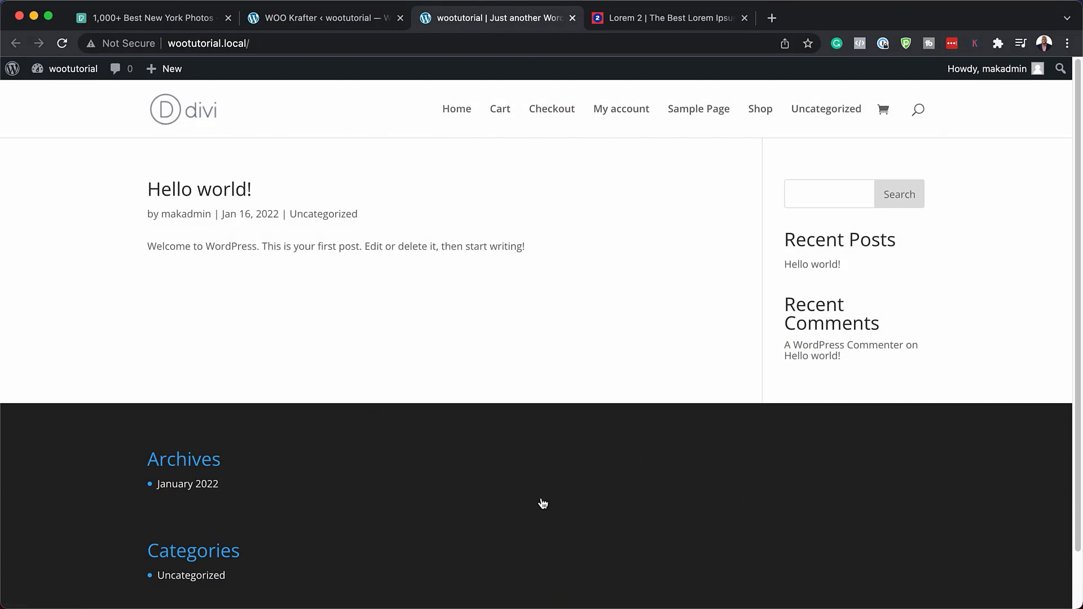
scroll(540, 497, down, 2)
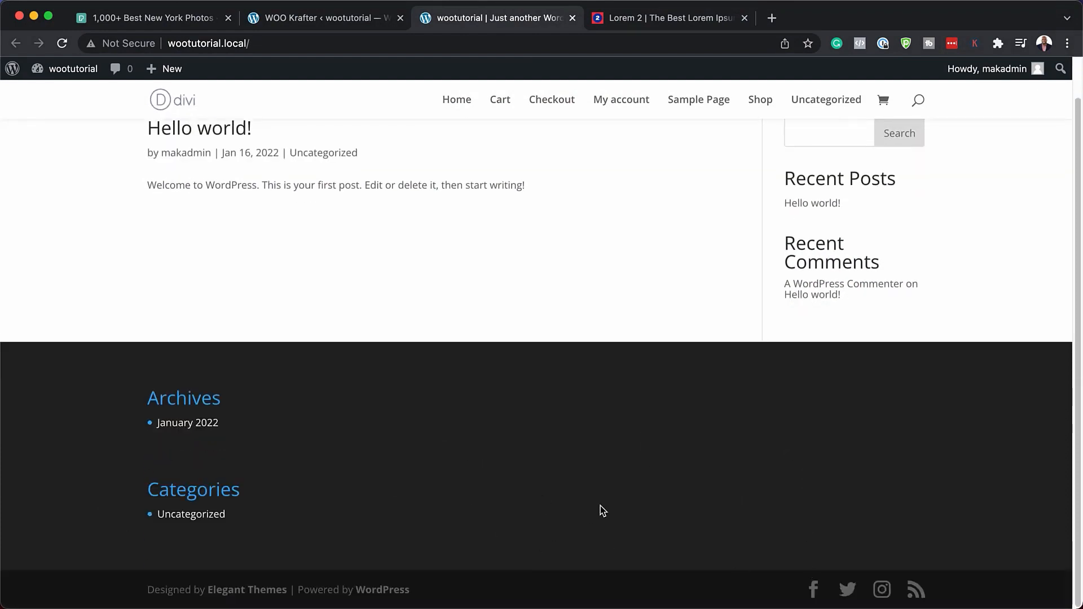
scroll(604, 504, up, 2)
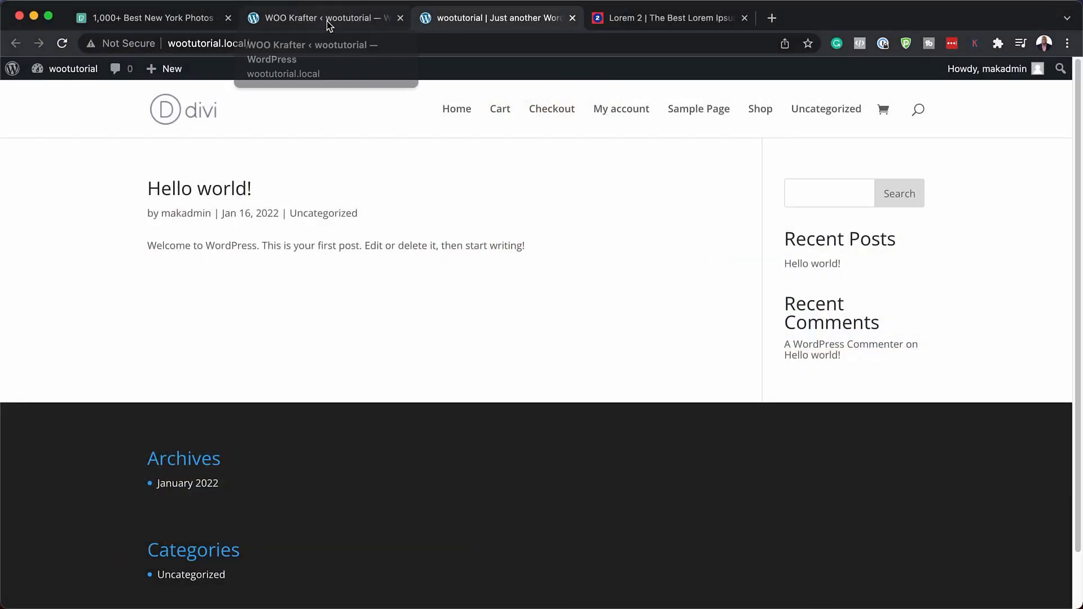
- Return to the WOO Krafter importer, run the site package import and review the import progress log
click(327, 21)
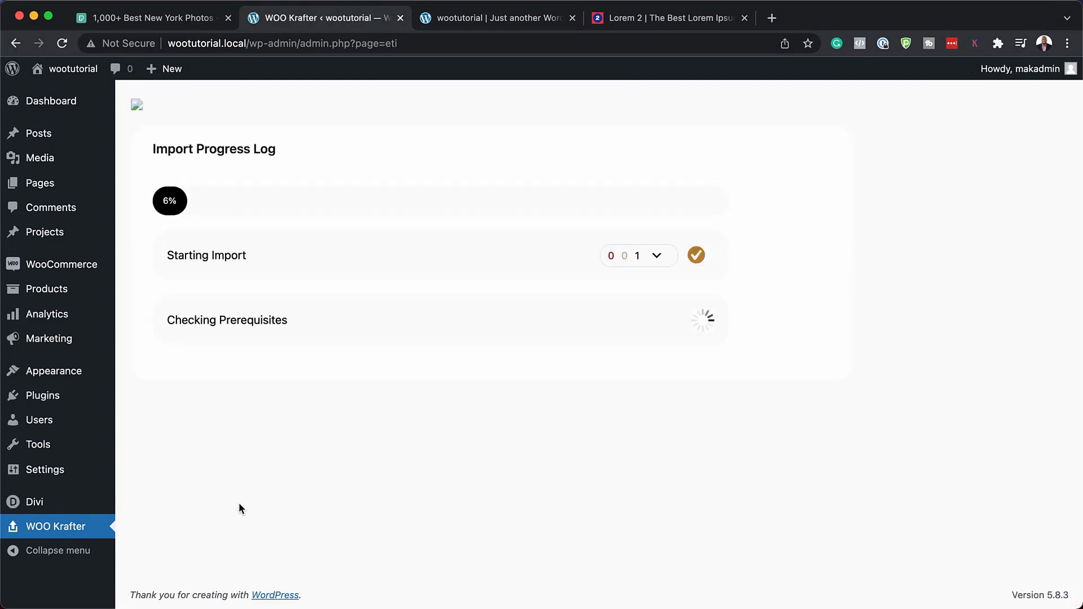
scroll(702, 330, down, 10)
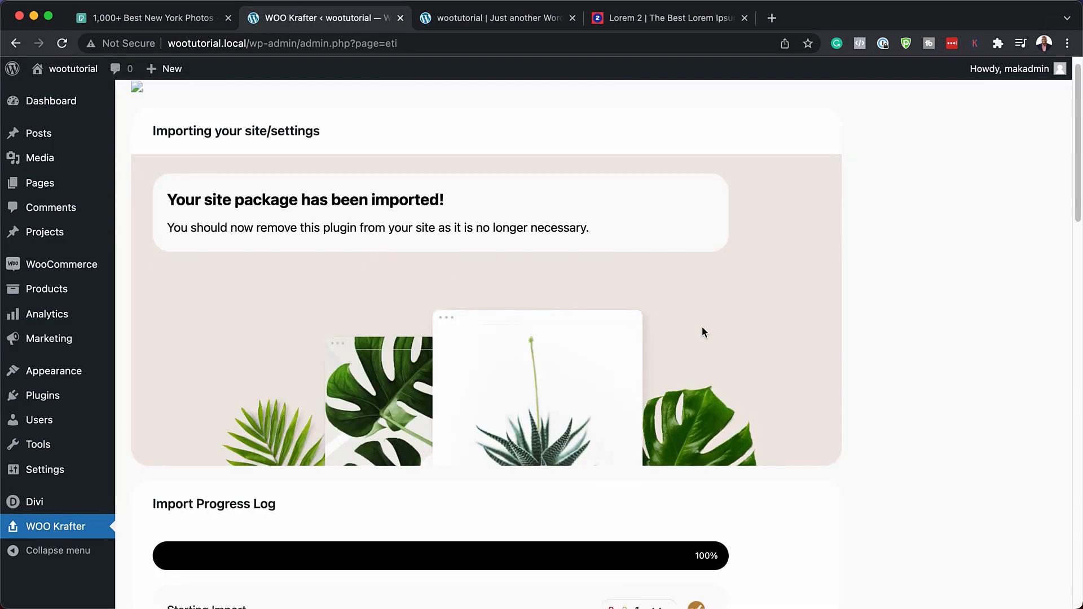
scroll(703, 332, down, 10)
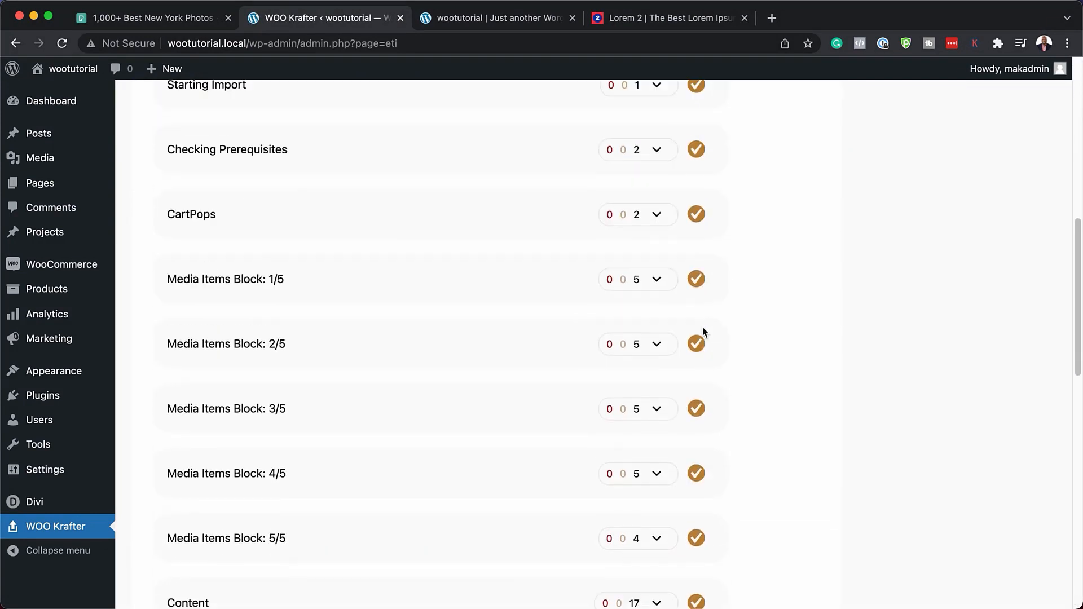
scroll(704, 331, down, 4)
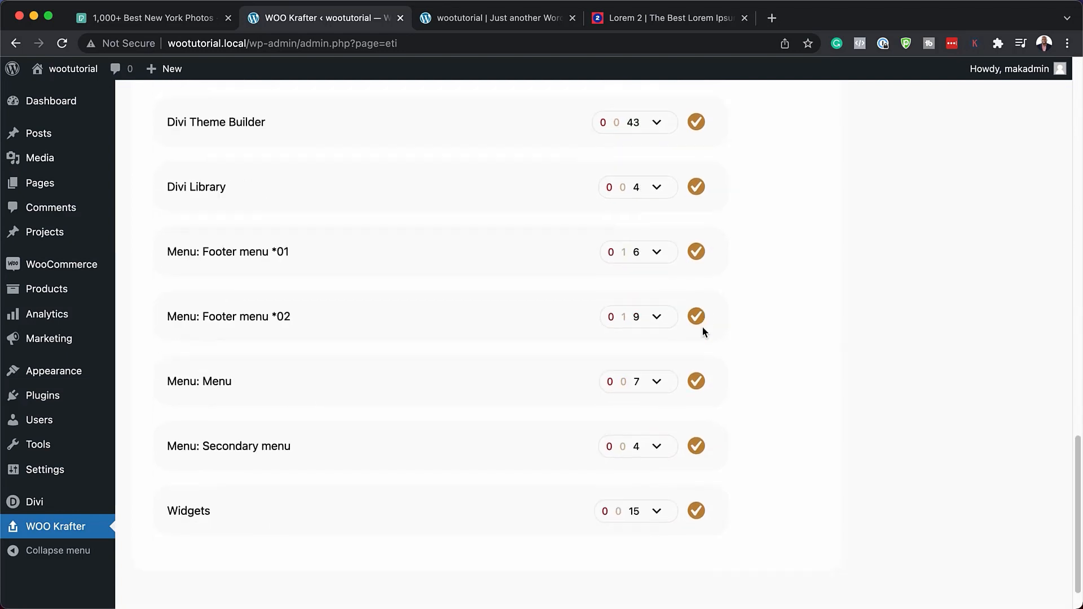
- Deactivate the WOO Krafter plugin among the installed plugins and delete it from the site
mouse_move(55, 398)
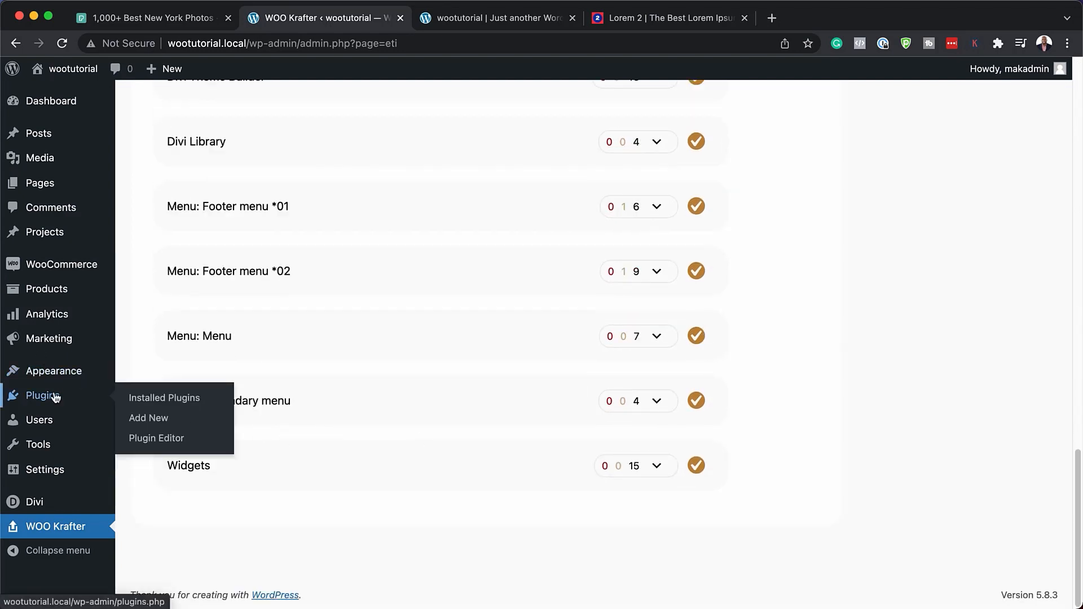
click(160, 405)
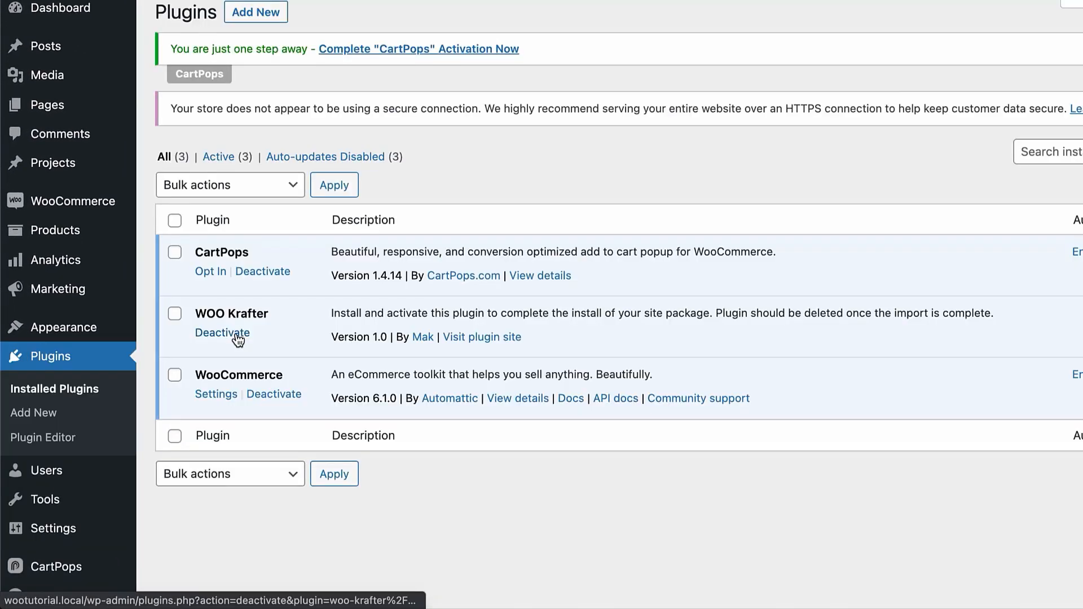
click(237, 336)
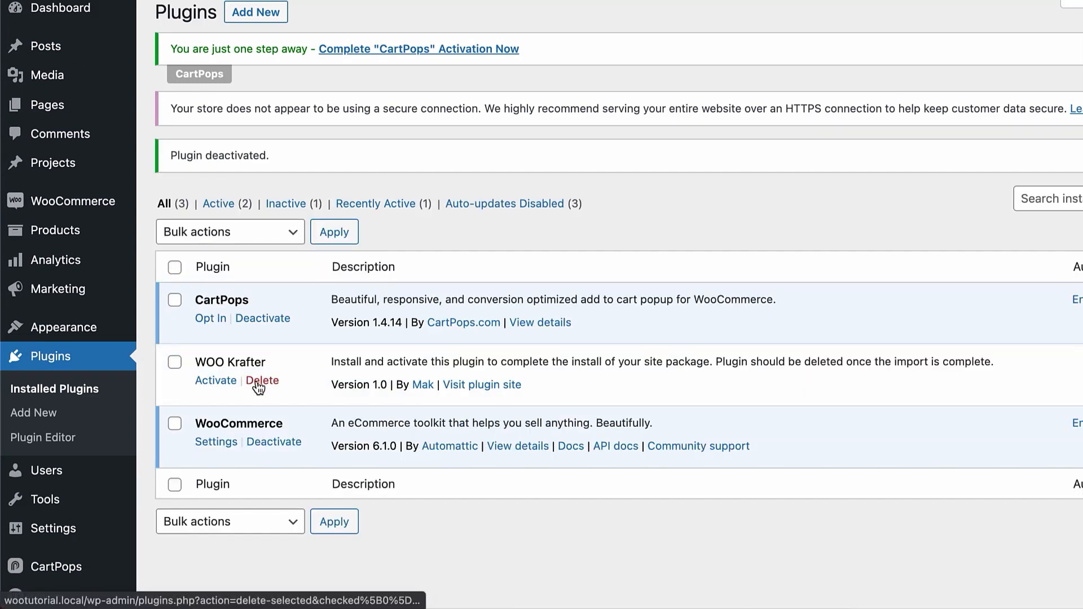
click(257, 379)
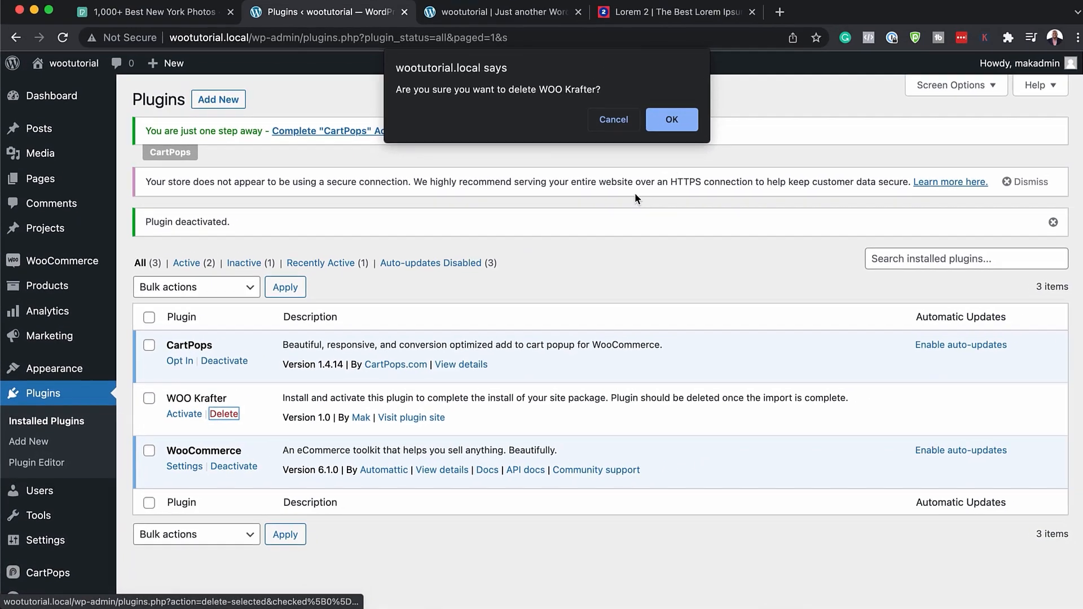
click(669, 121)
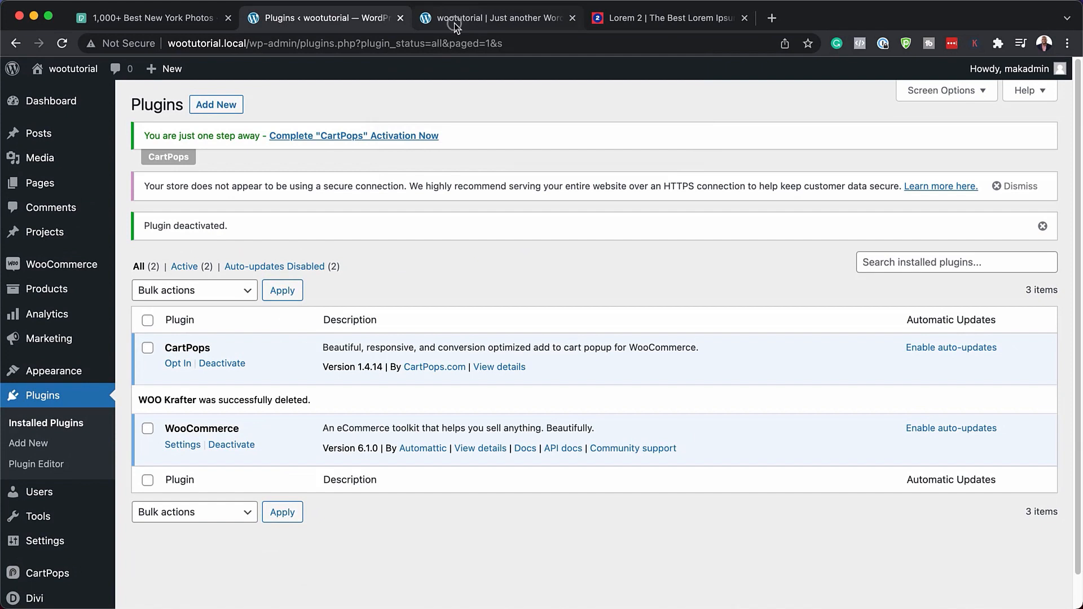
- Reload the site's front page and examine the imported layout, including the hero section and the Latest Products grid
click(455, 22)
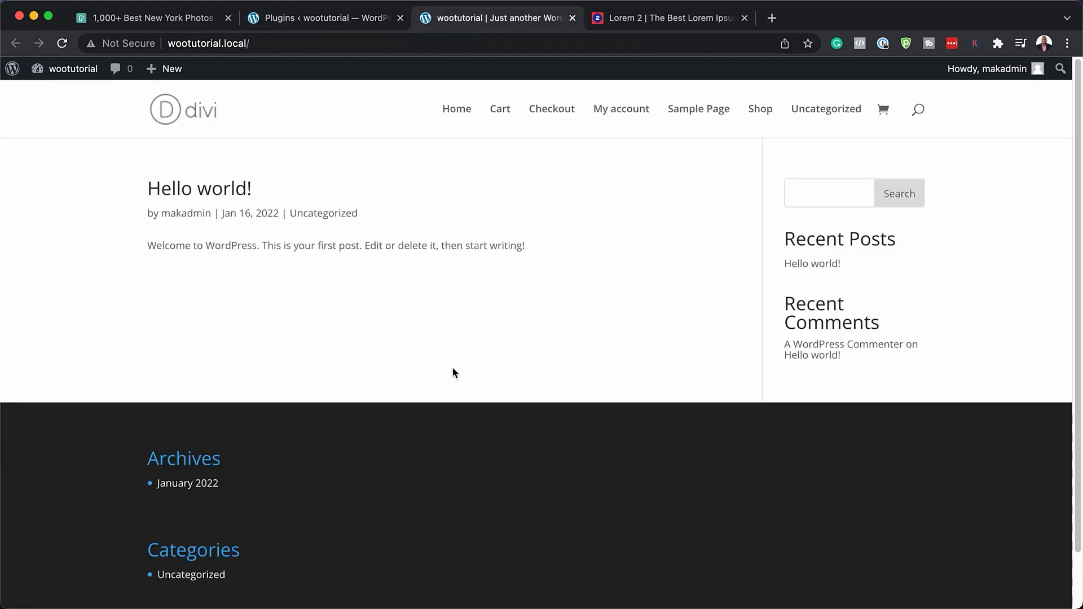
click(64, 47)
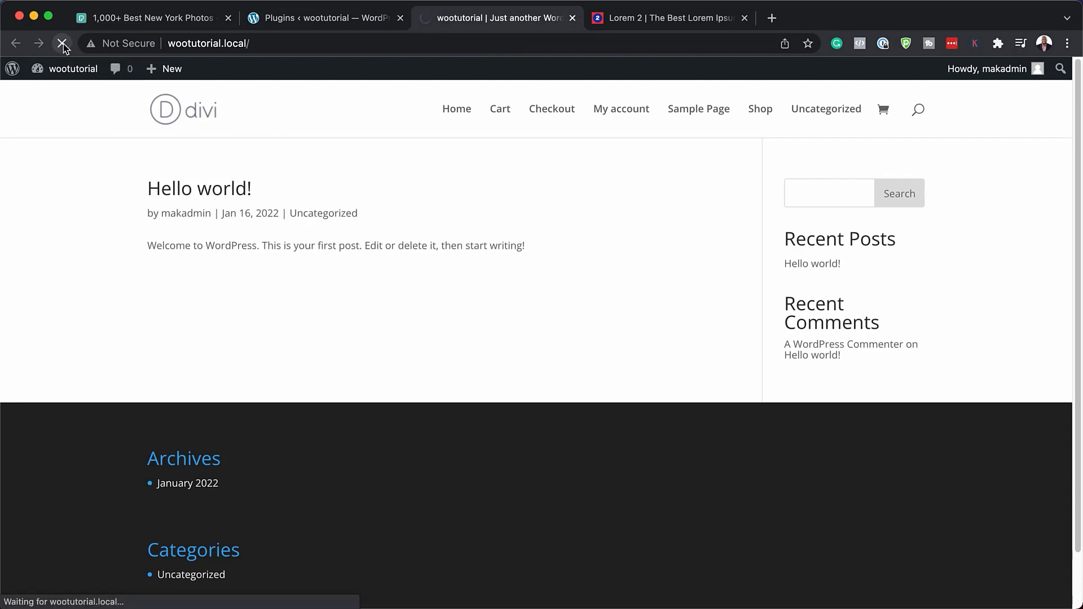
scroll(832, 365, down, 5)
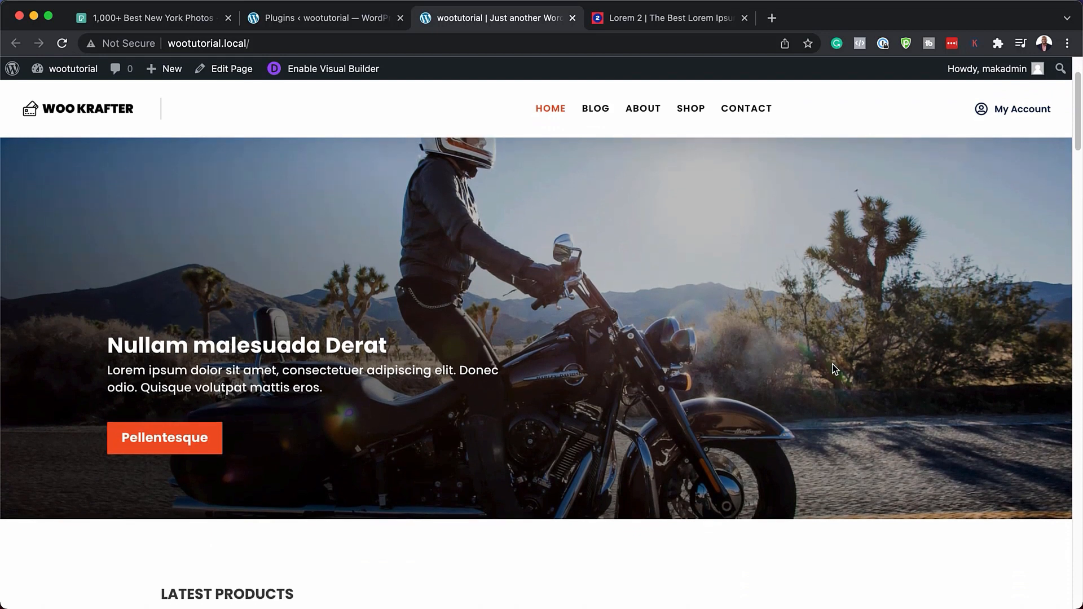
scroll(835, 368, down, 8)
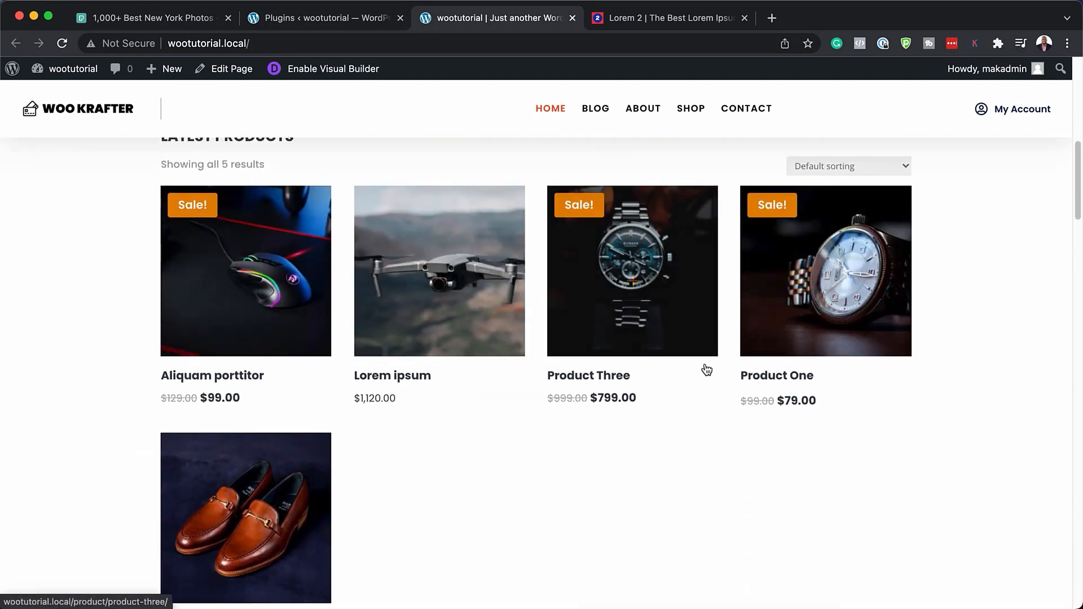
scroll(707, 371, down, 2)
scroll(707, 370, down, 3)
scroll(705, 368, up, 2)
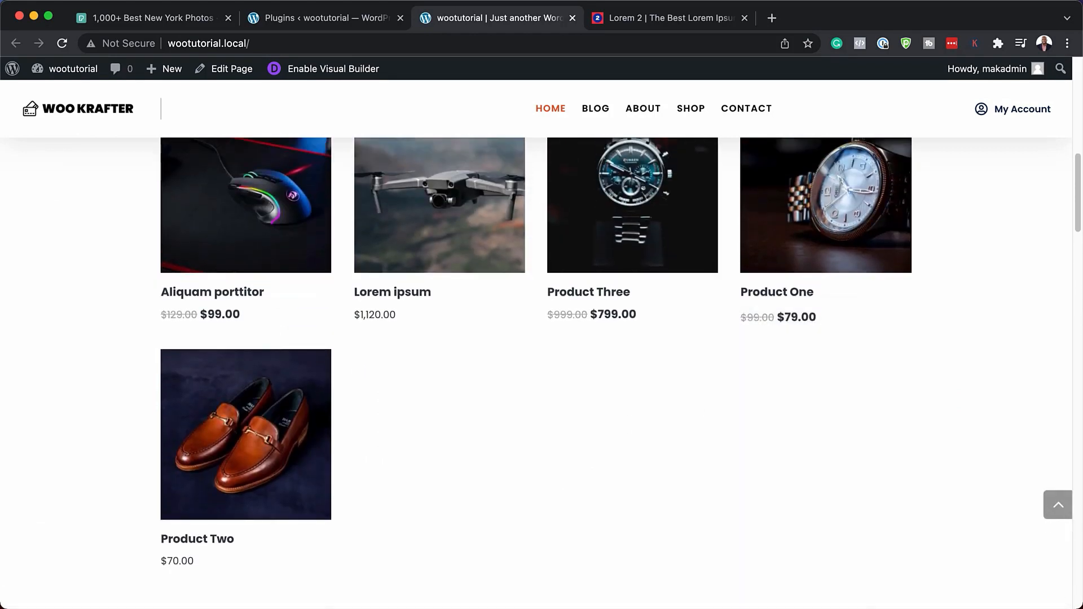
scroll(600, 543, up, 3)
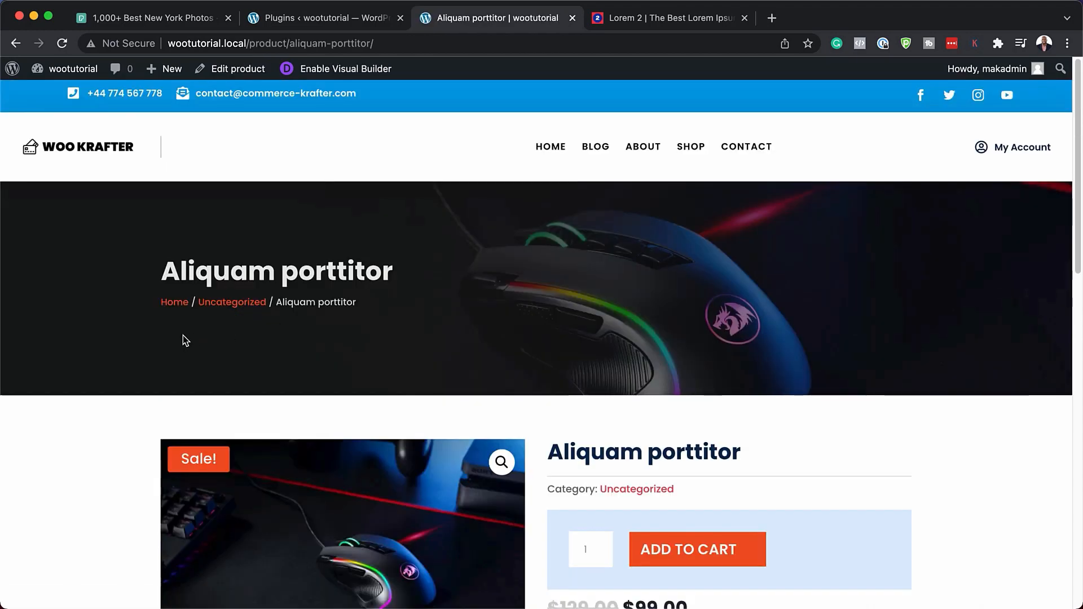
- Examine the Aliquam porttitor product page from its header through the description to the footer
scroll(186, 340, down, 1)
scroll(183, 336, down, 1)
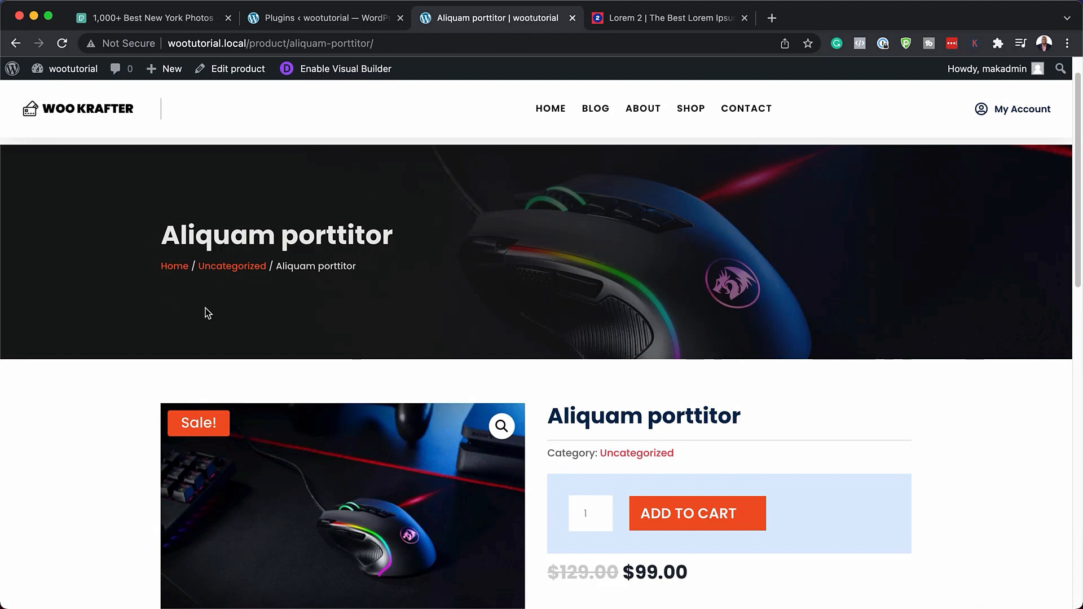
scroll(92, 353, down, 10)
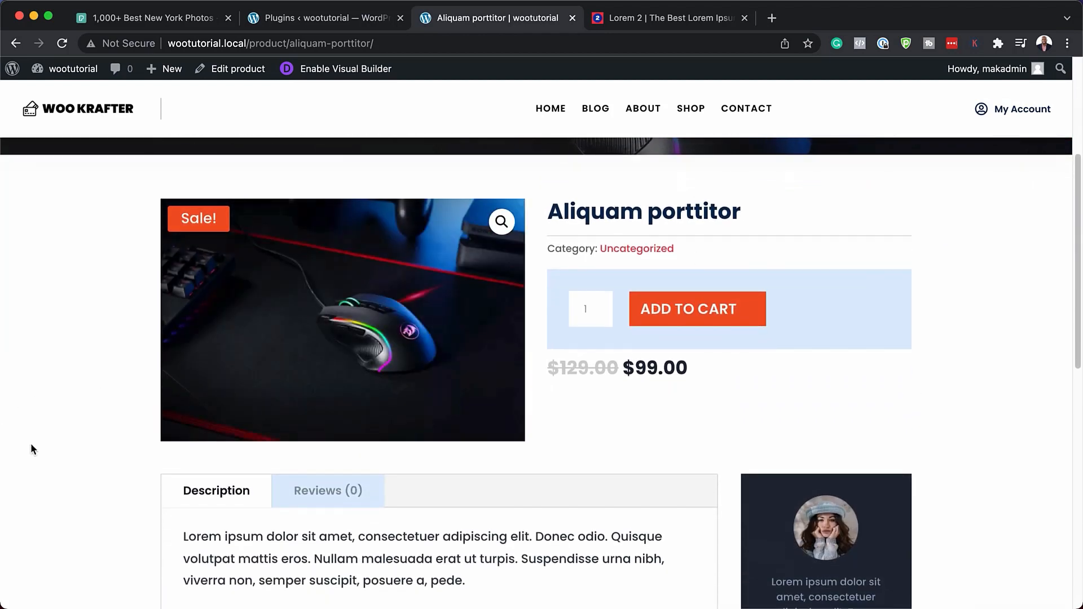
scroll(85, 451, down, 12)
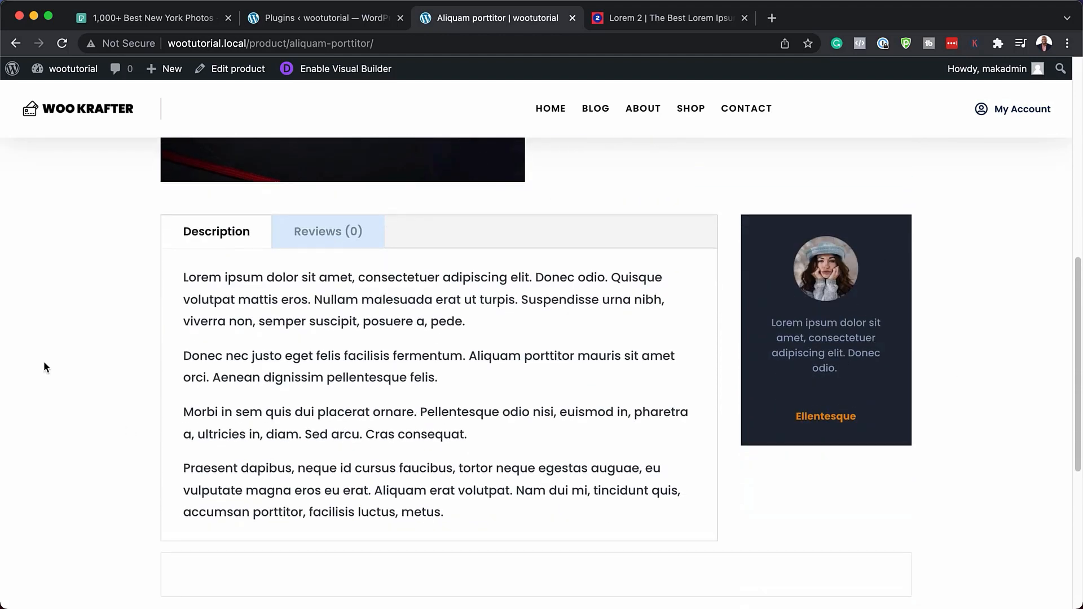
scroll(107, 367, down, 15)
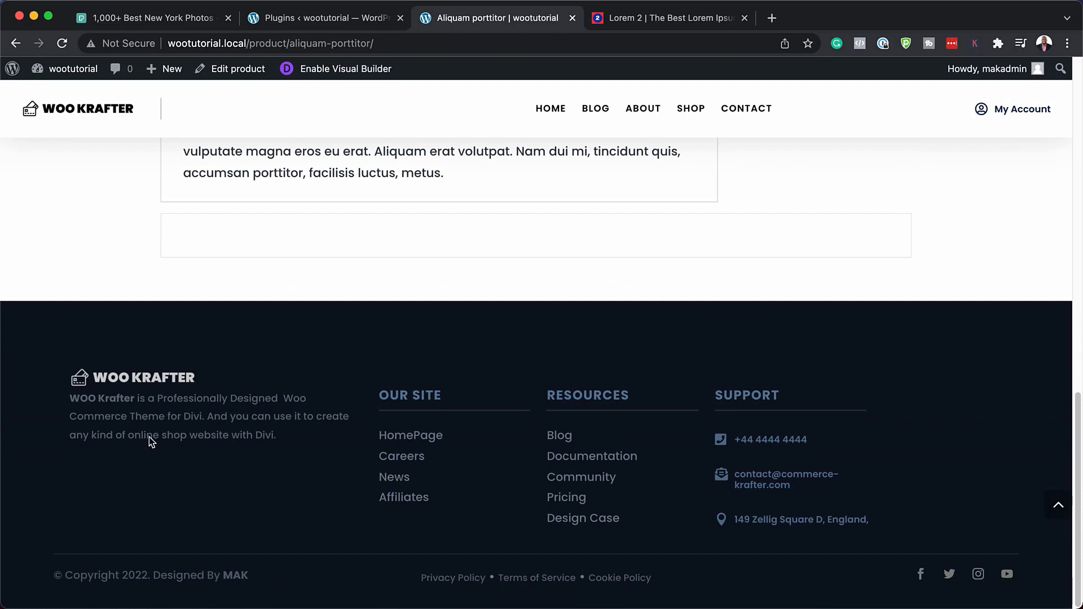
scroll(204, 419, up, 20)
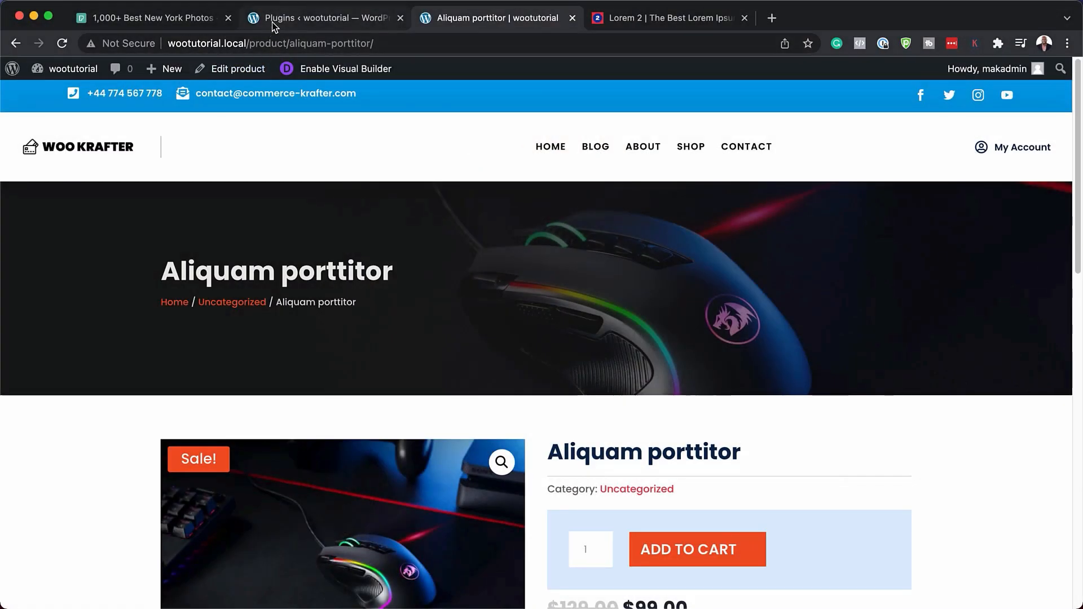
- Return to the WordPress admin and open the list of WooCommerce product categories
click(272, 22)
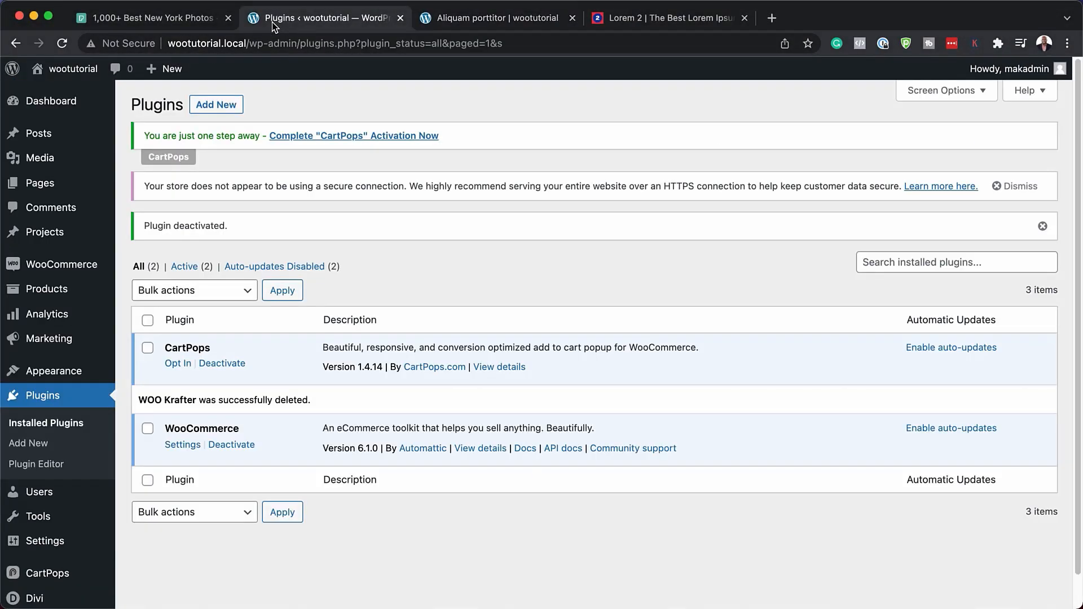
mouse_move(45, 289)
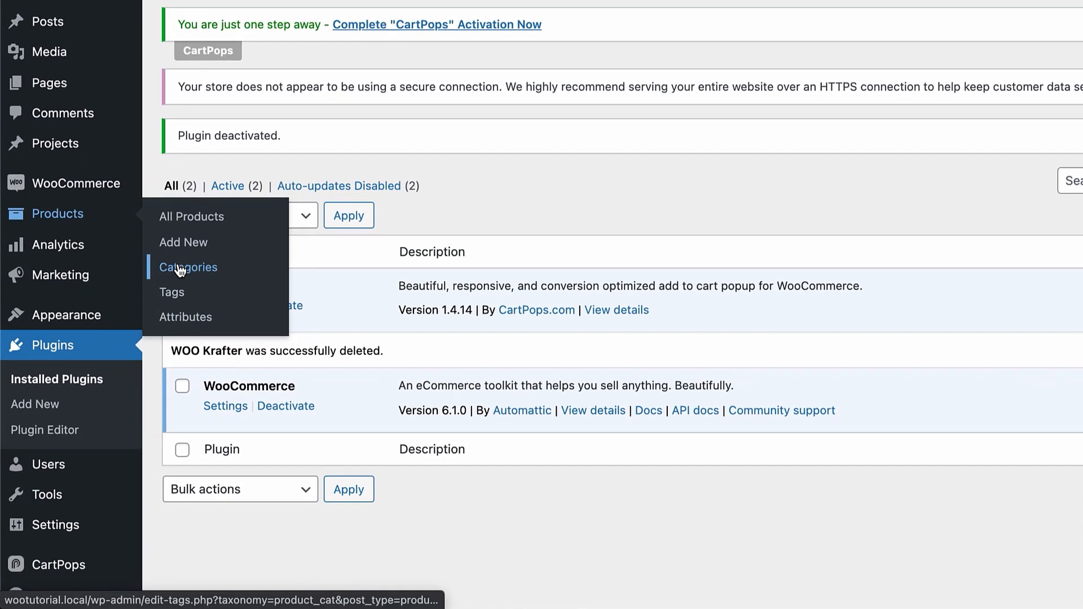
click(179, 268)
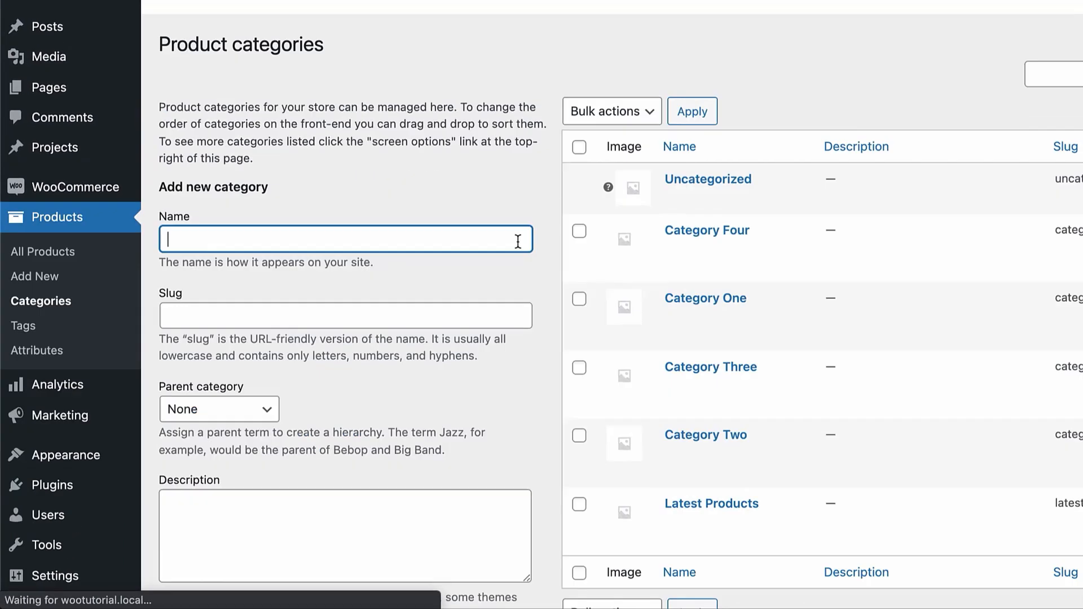
scroll(650, 364, down, 2)
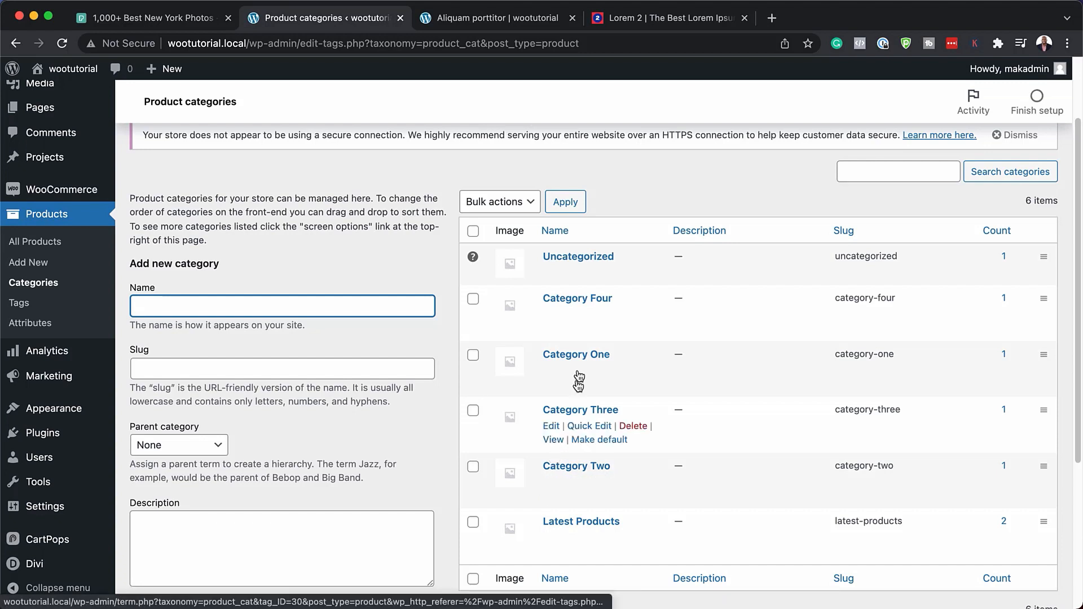
- Rename the product category Category One to Keyboards, set its slug to Keyboards as well, and update it
click(556, 373)
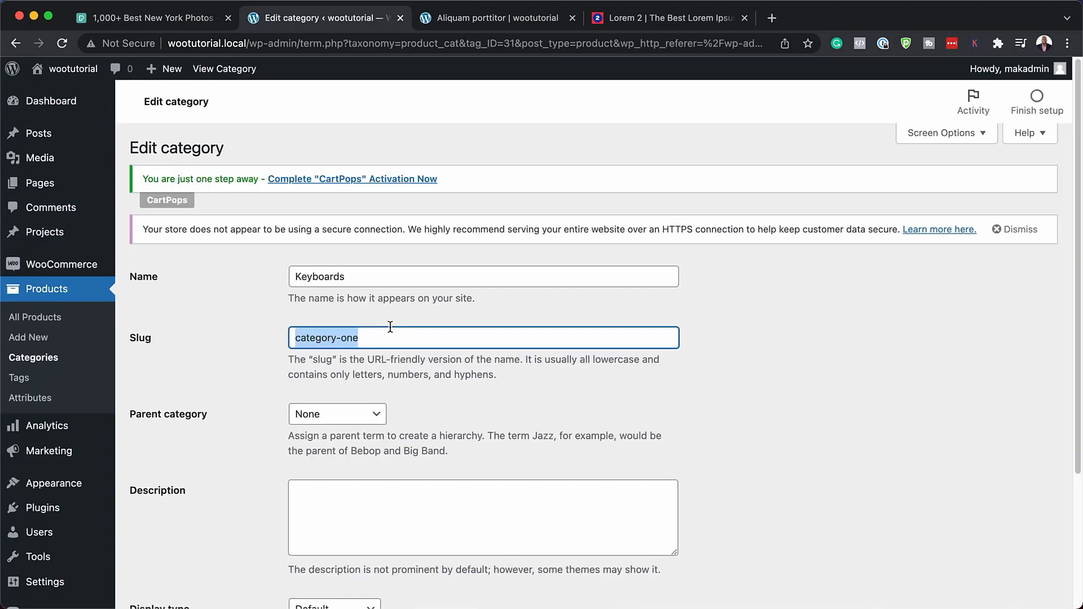
text(Keyboards)
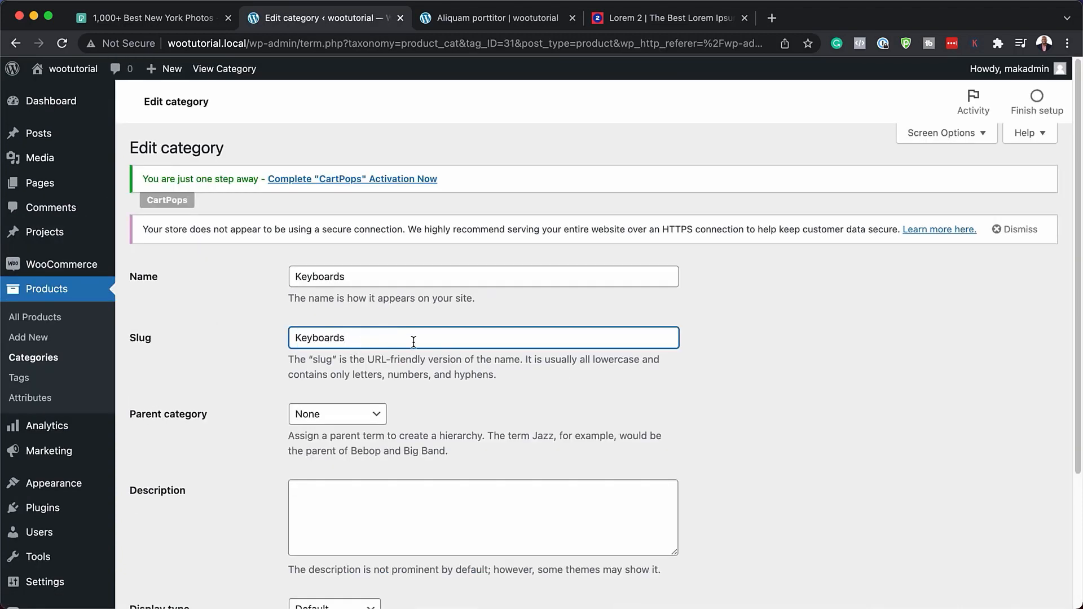
scroll(513, 434, down, 5)
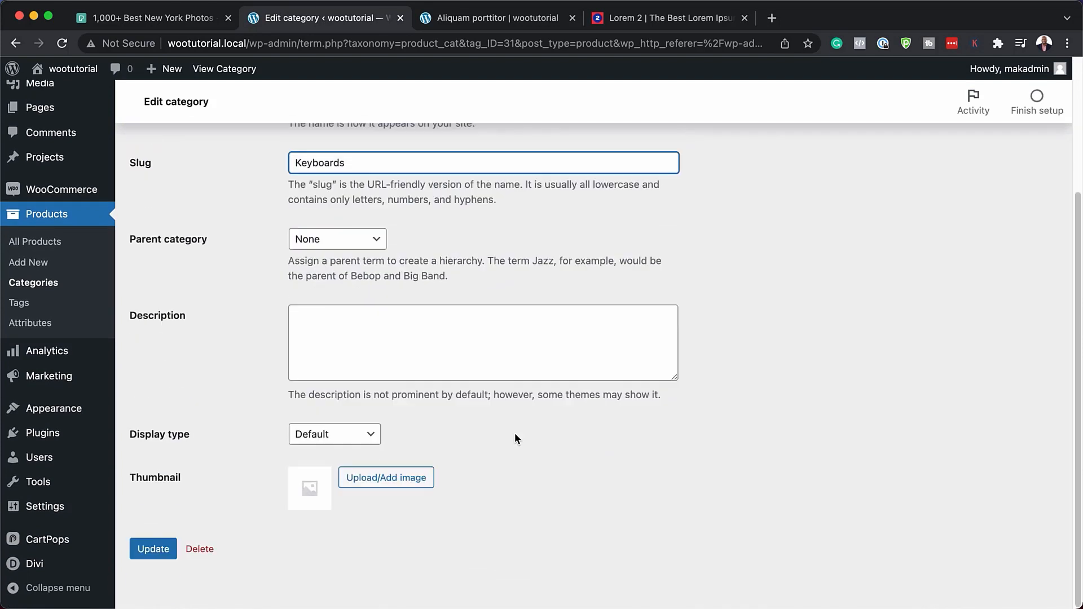
click(160, 554)
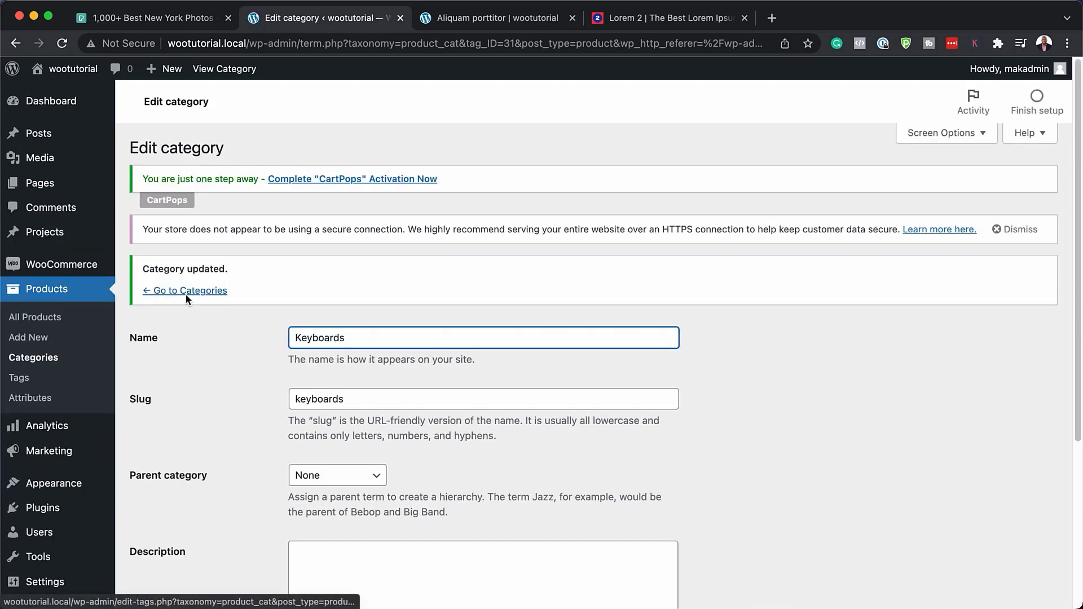
- Go back to the category list, open the Uncategorized category for editing and change its name to Headphones
click(187, 295)
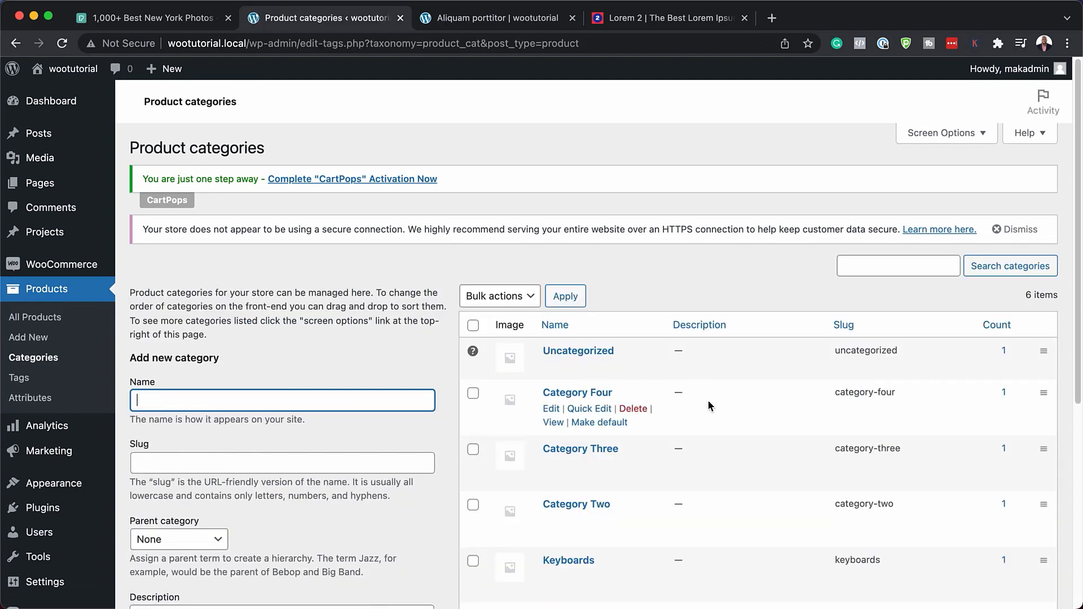
scroll(761, 488, down, 2)
scroll(760, 484, down, 2)
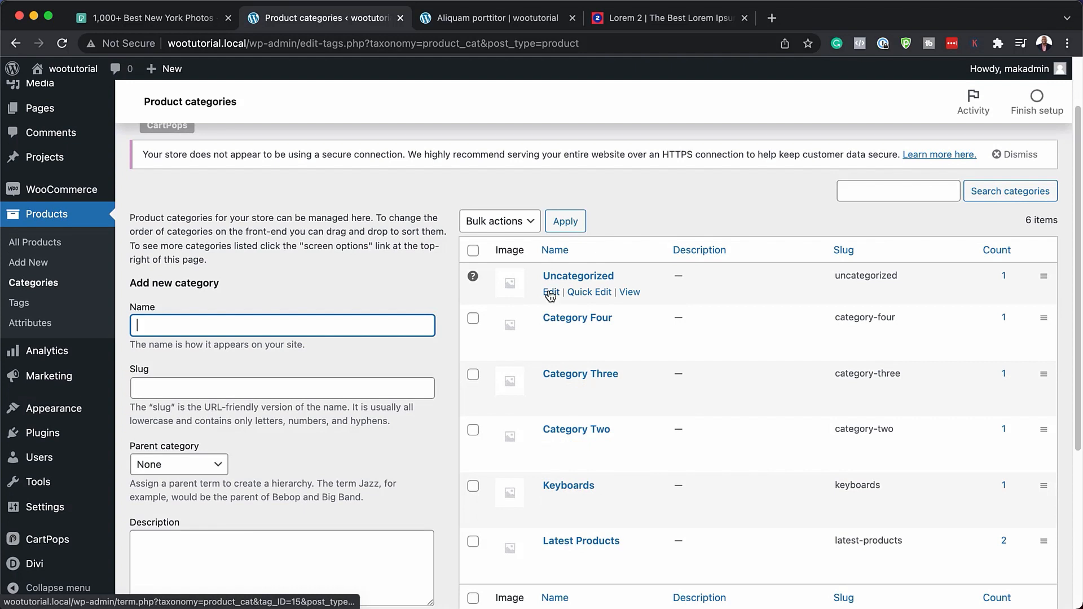
click(551, 293)
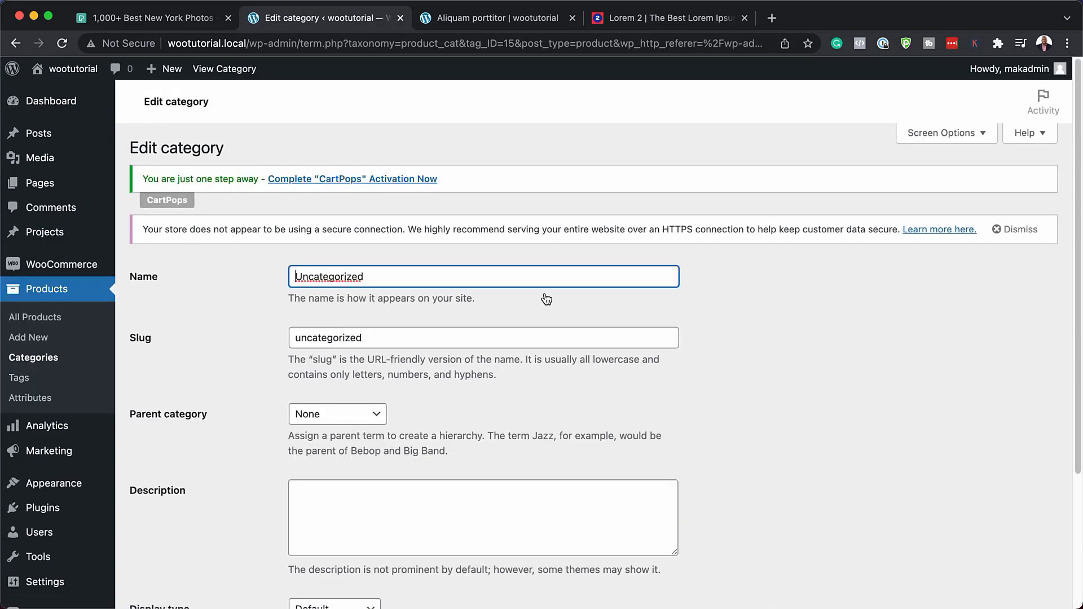
double_click(415, 275)
text(Headphones)
double_click(404, 282)
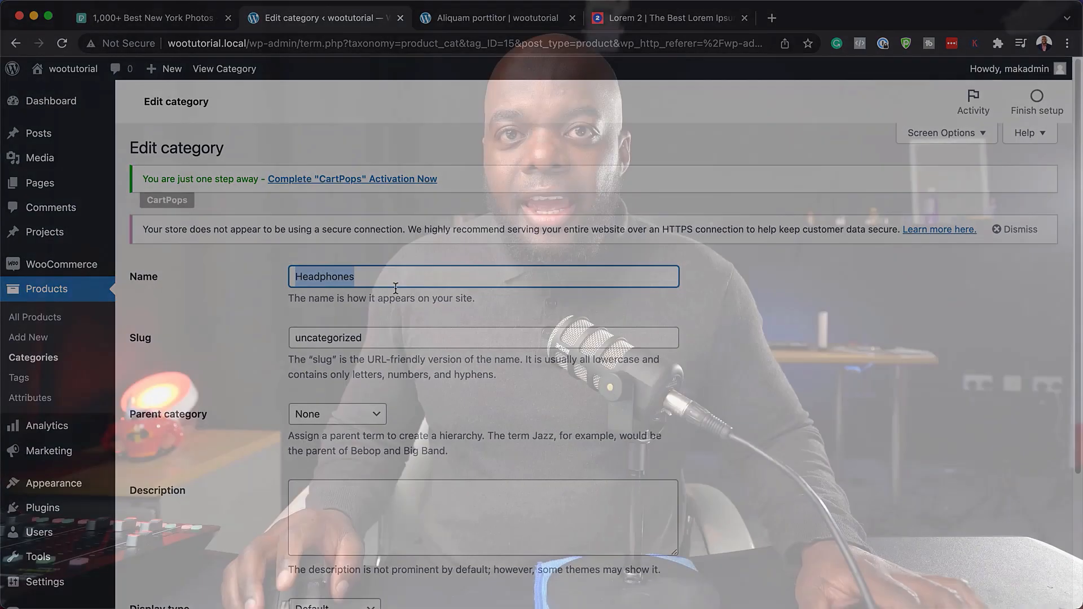
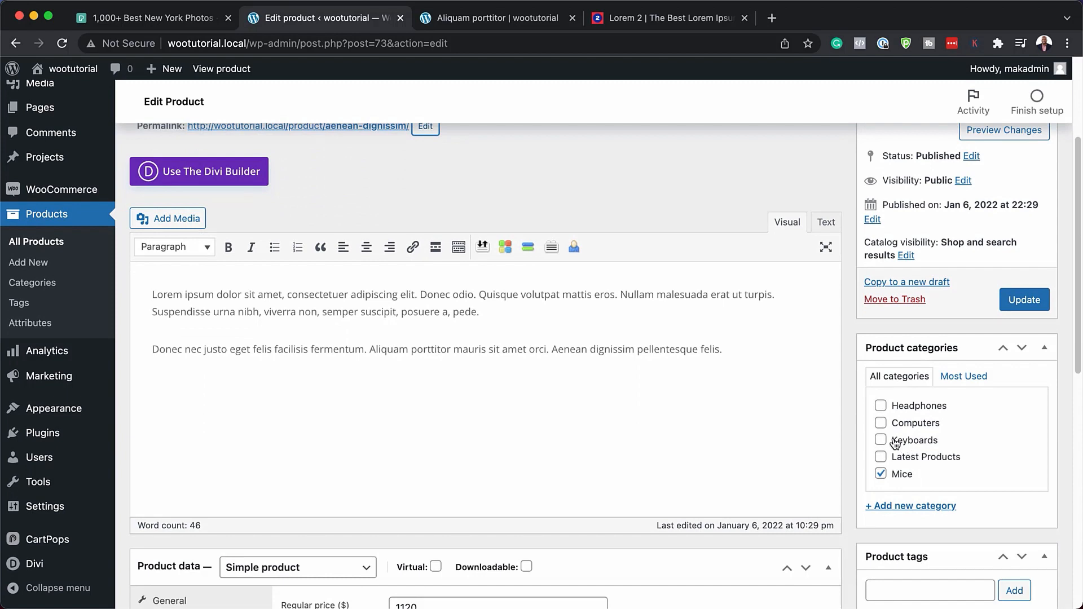
- Assign the drone product to the Computers category and remove it from Mice
click(884, 425)
click(881, 477)
- Replace the product's drone image with the media library photo of a desktop computer, laptop and lamp on a desk
scroll(956, 470, down, 5)
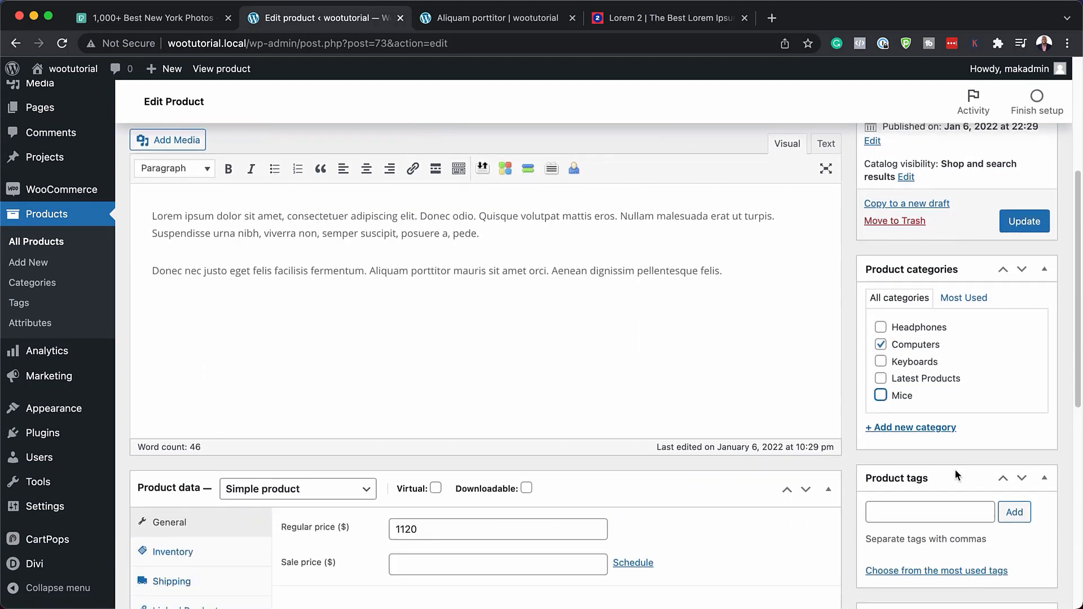
scroll(956, 471, down, 3)
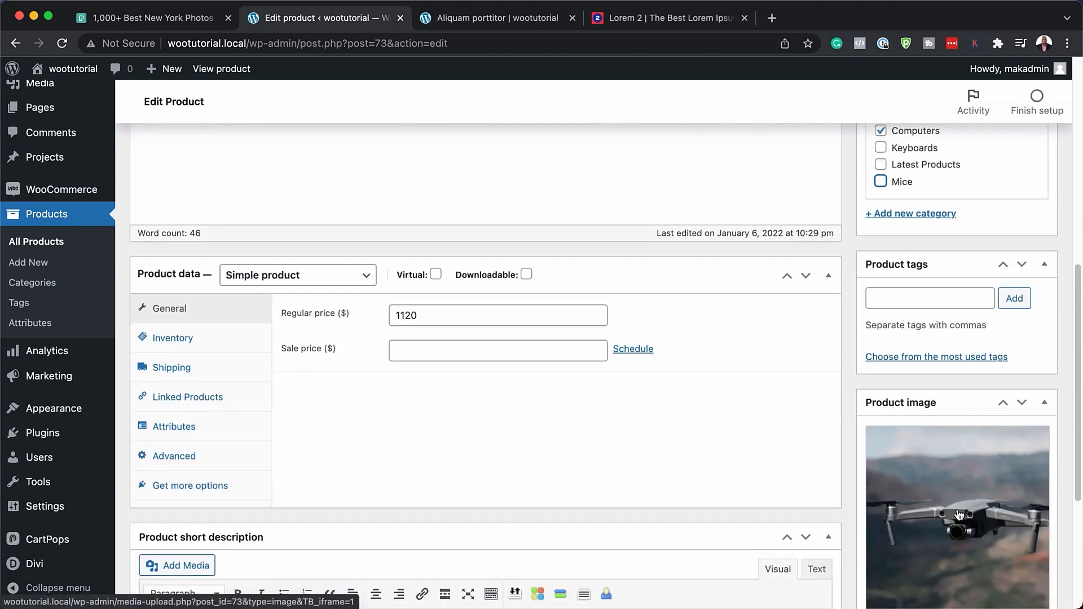
click(955, 499)
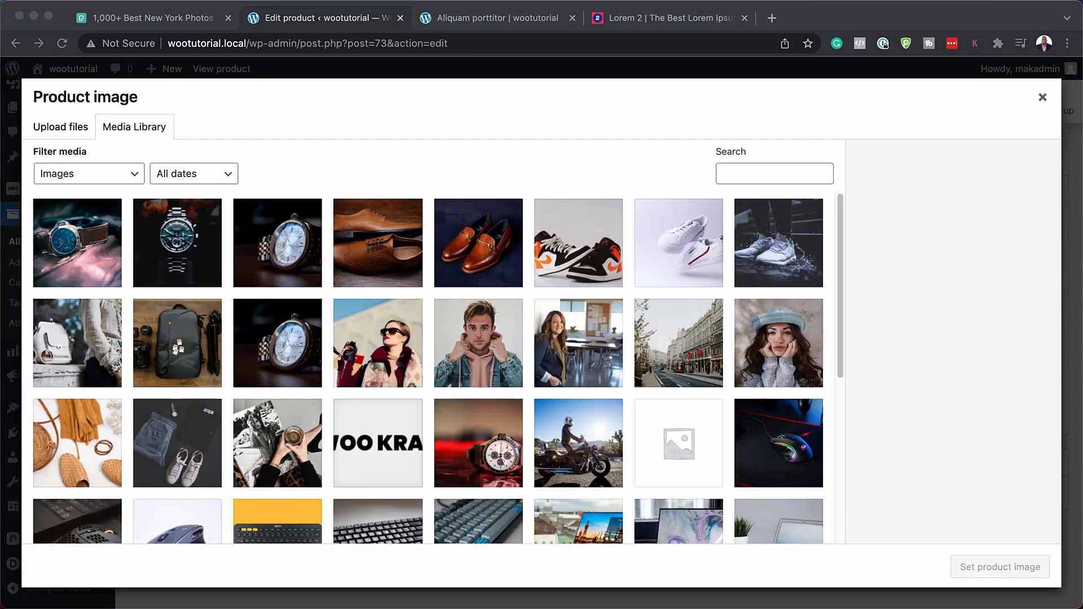
scroll(438, 368, down, 4)
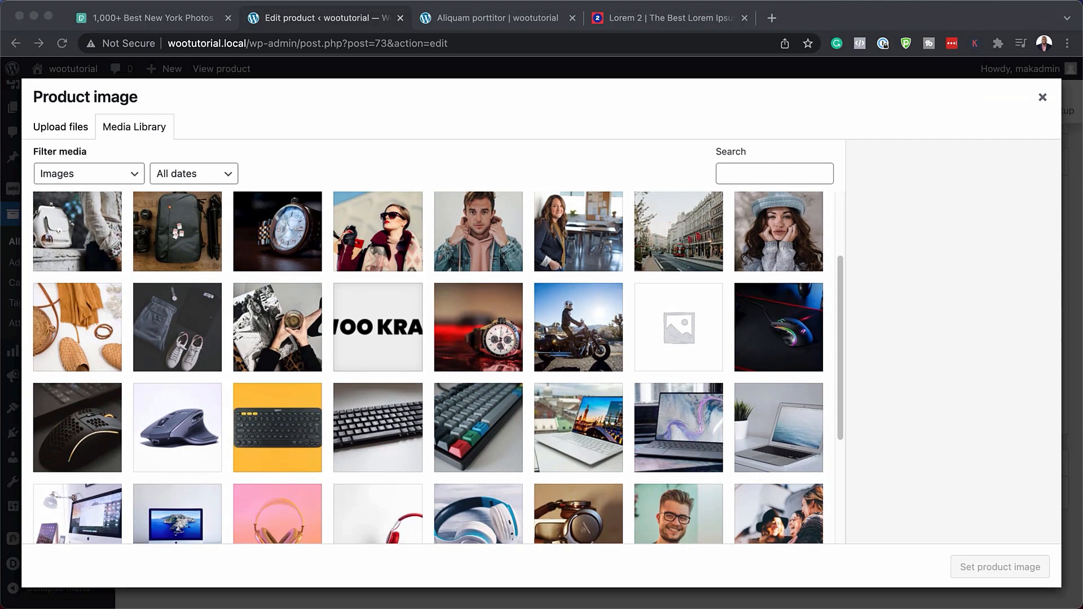
scroll(438, 367, down, 3)
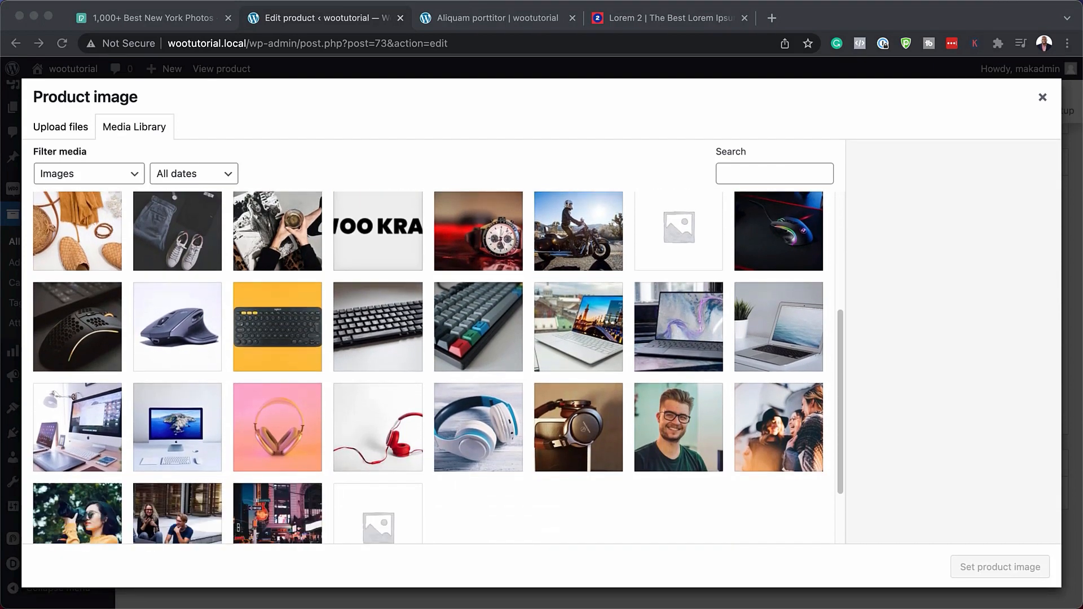
click(81, 427)
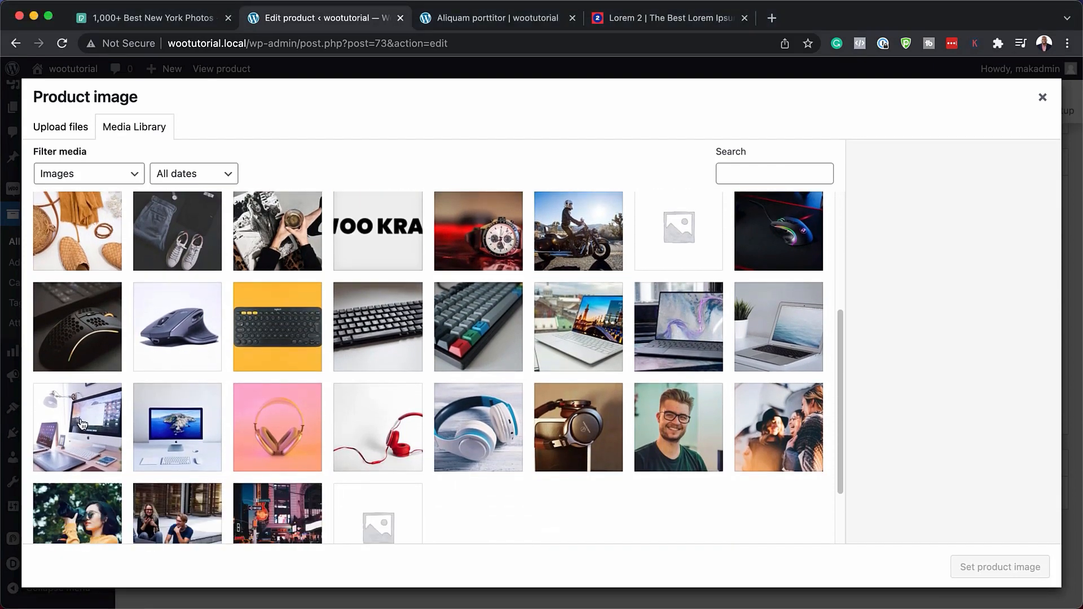
click(80, 424)
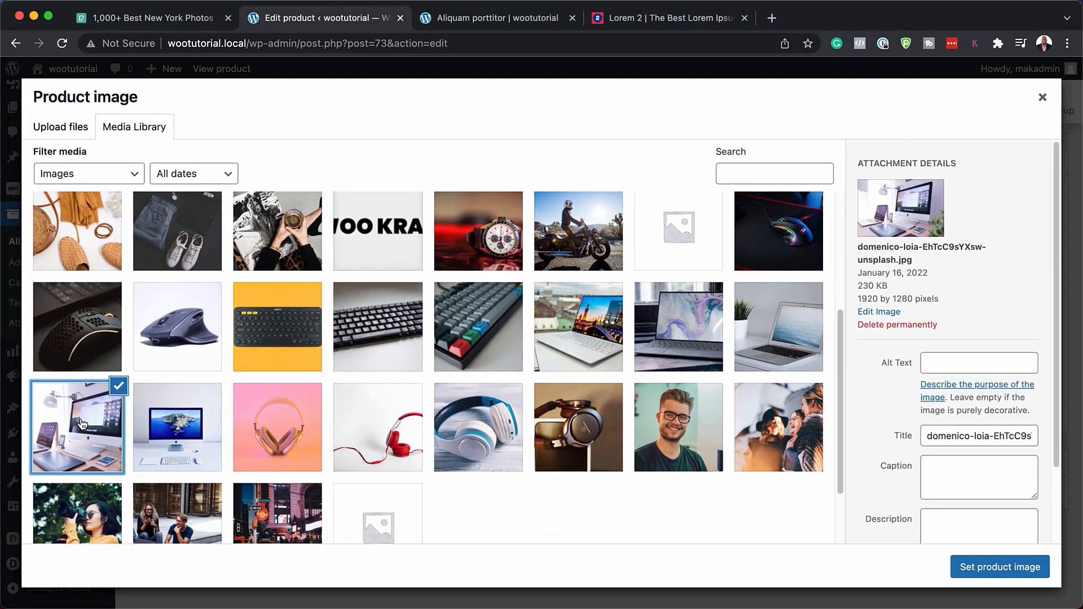
click(997, 567)
- Move the Lorem ipsum product from the Mice category to Computers and update it
scroll(543, 409, up, 10)
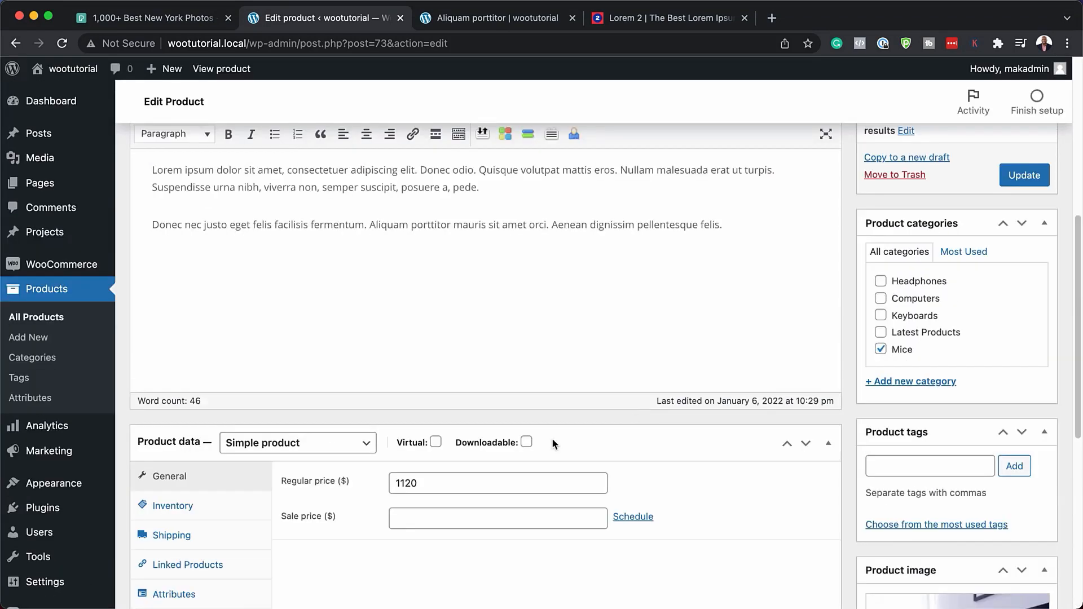
scroll(758, 464, down, 2)
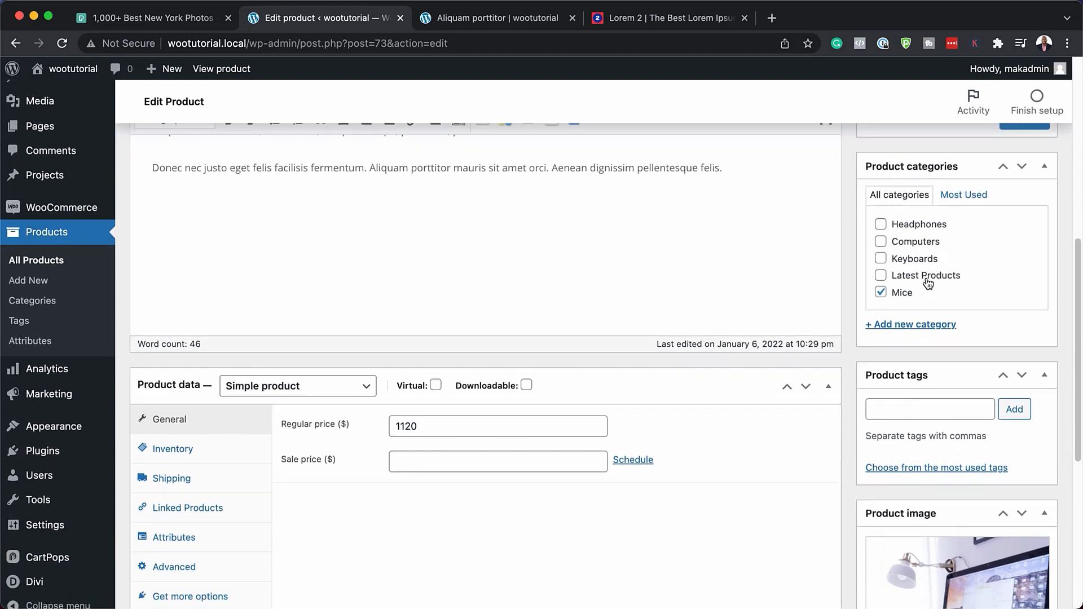
click(880, 292)
click(880, 241)
scroll(814, 399, down, 6)
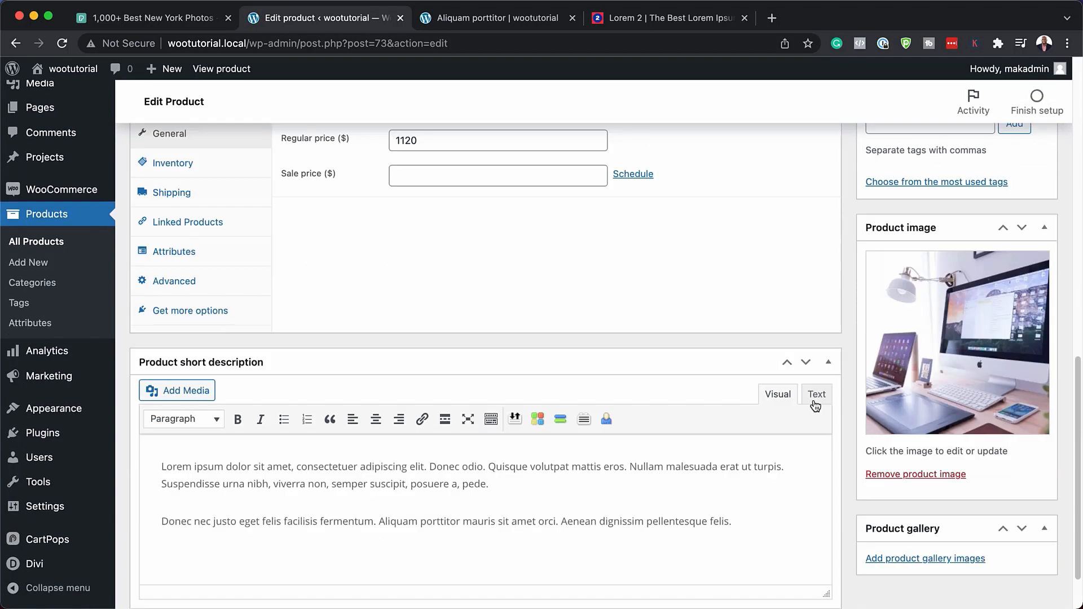
scroll(813, 399, up, 14)
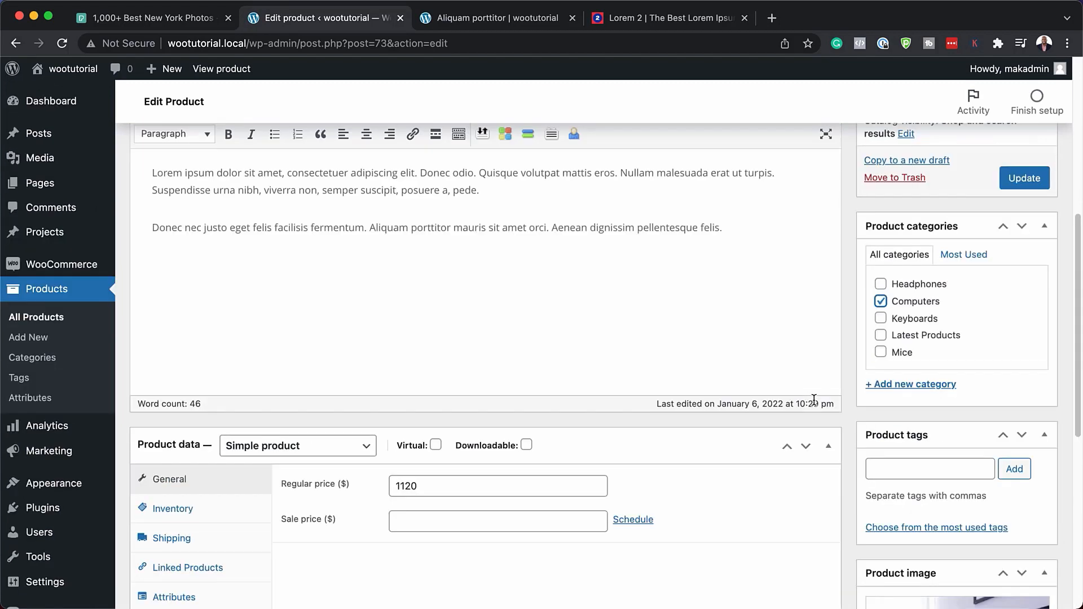
click(1024, 372)
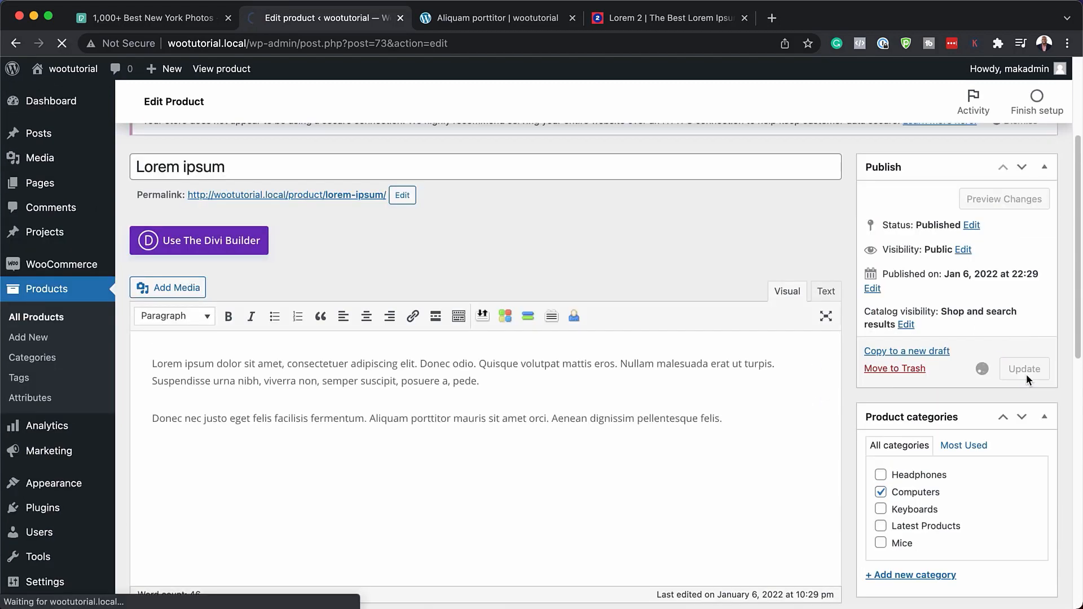
- View the updated Lorem ipsum product page on the storefront and look through its details
click(235, 272)
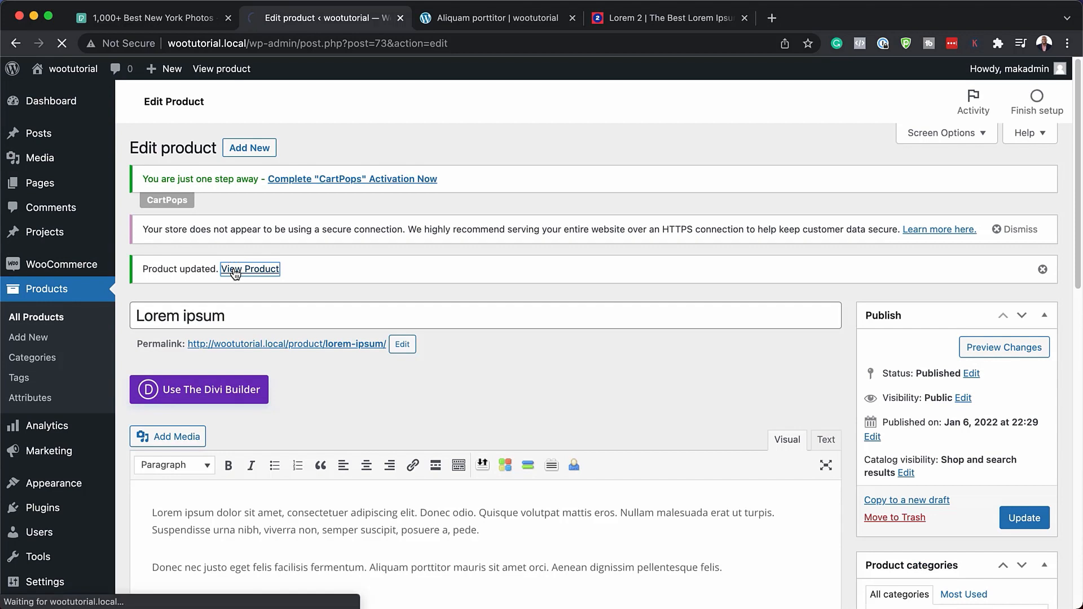
scroll(865, 338, down, 5)
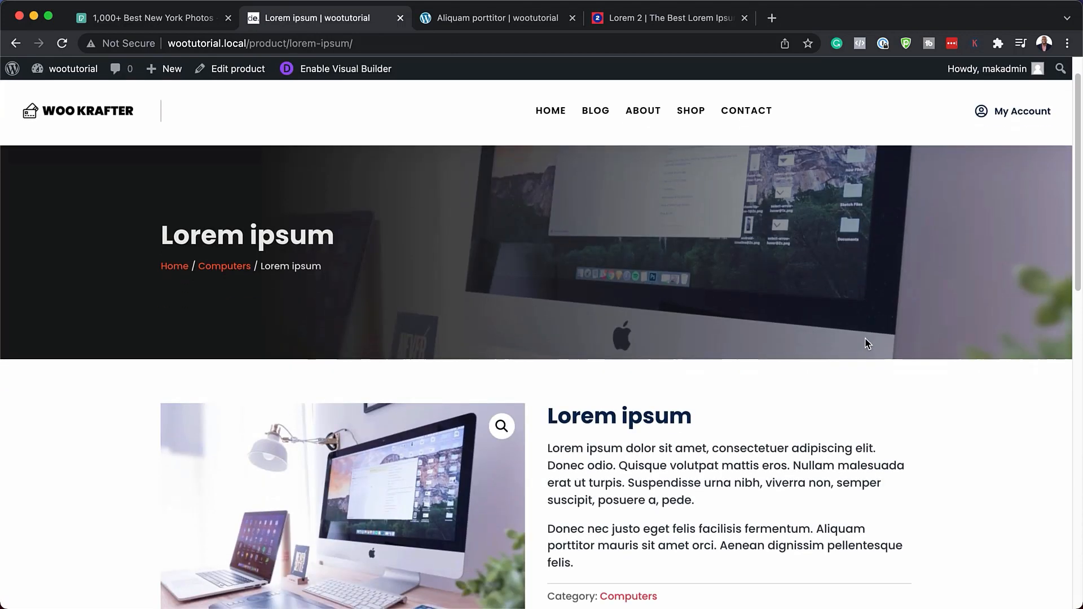
scroll(1027, 363, down, 10)
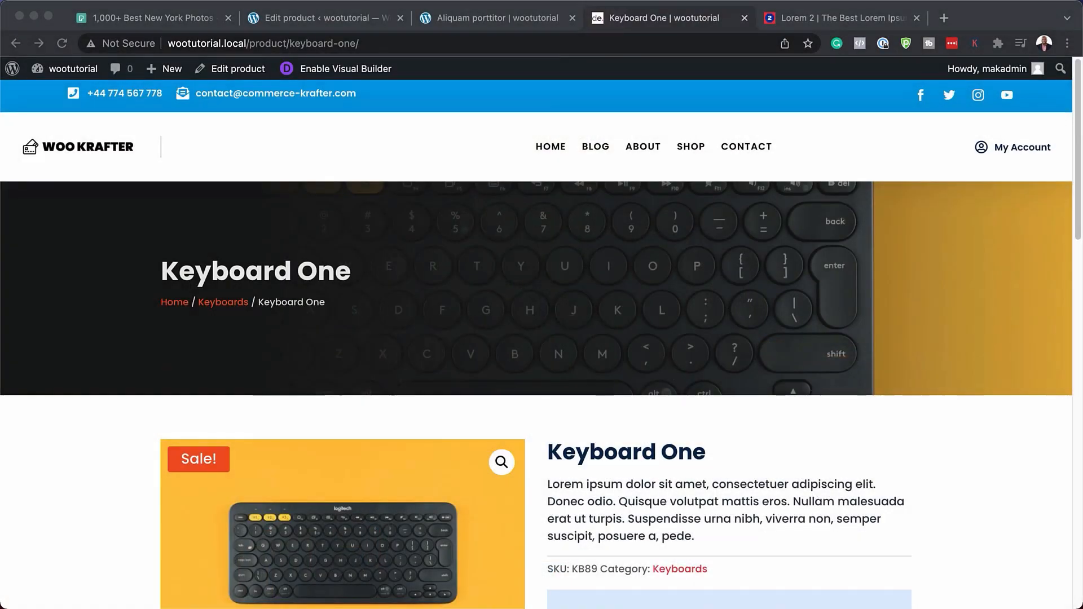
- Review the Keyboard One product page down to the suggested products, and look over the same product's settings in the editor
scroll(542, 339, down, 5)
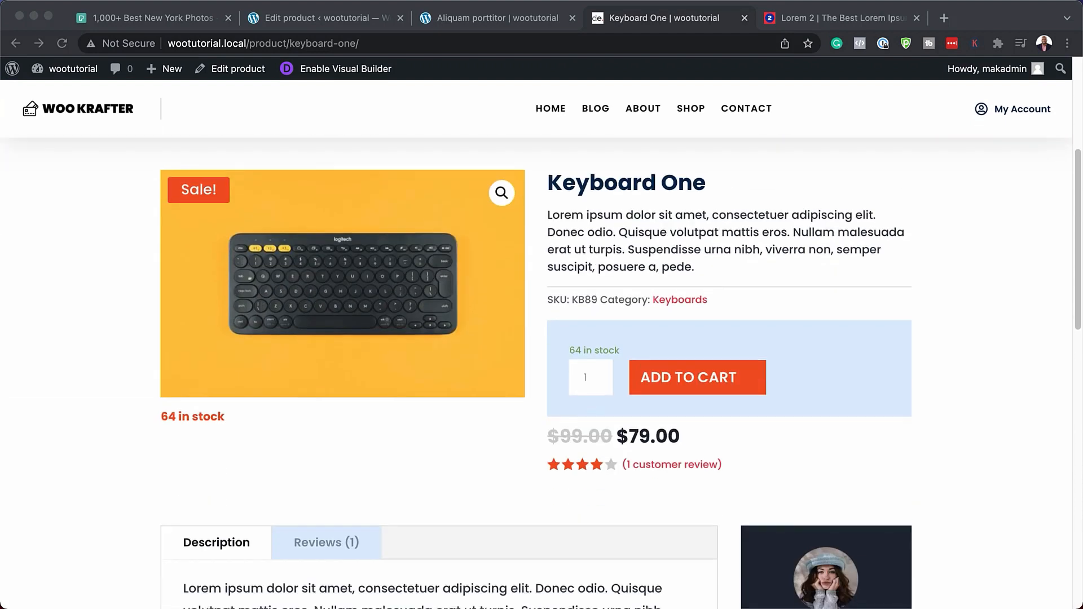
scroll(541, 372, down, 8)
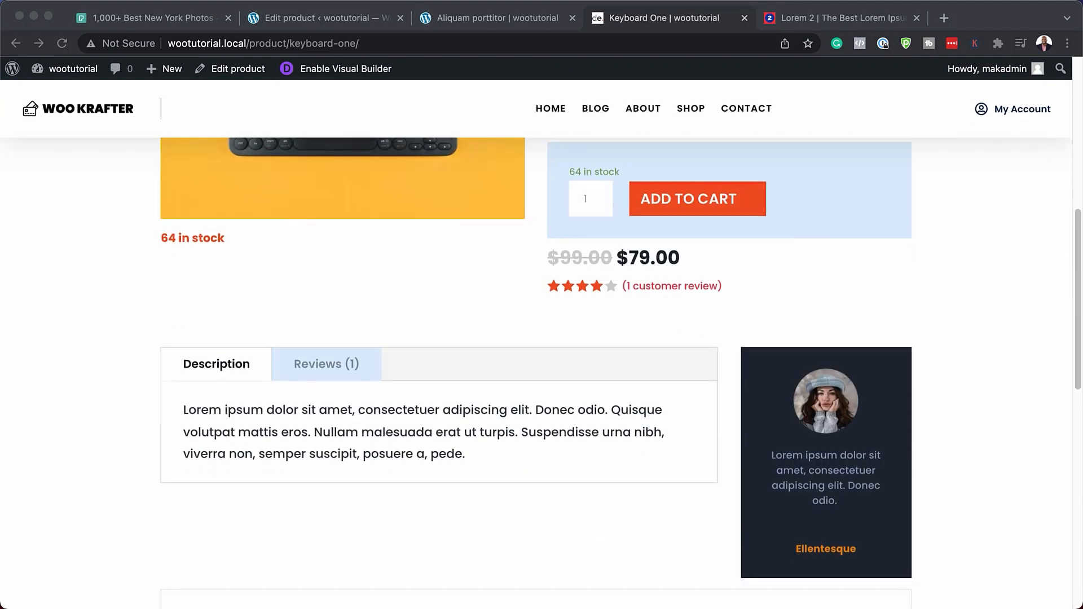
scroll(542, 372, down, 2)
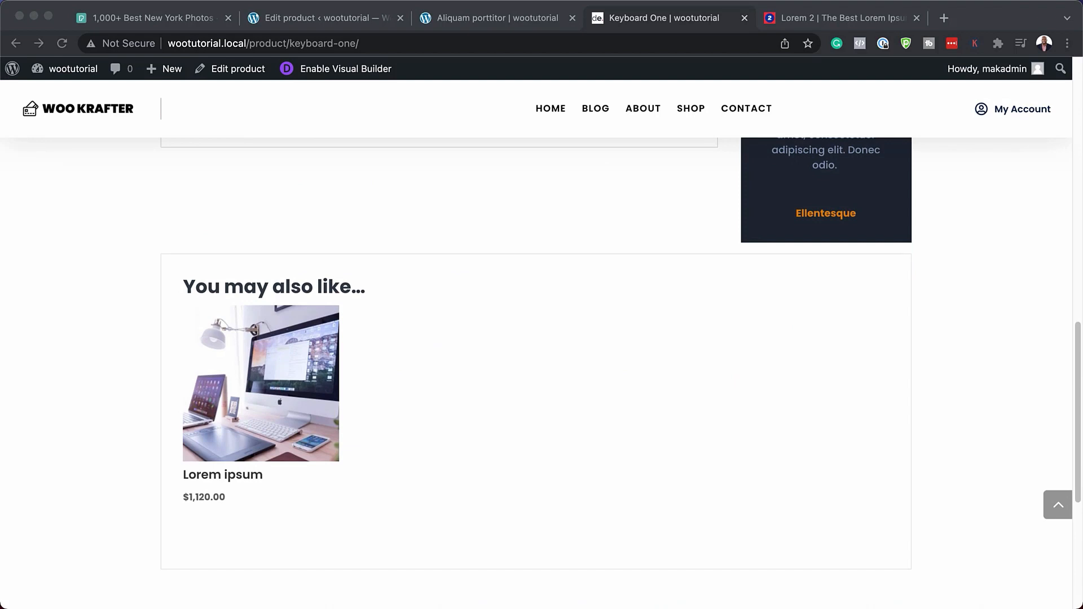
scroll(541, 338, up, 7)
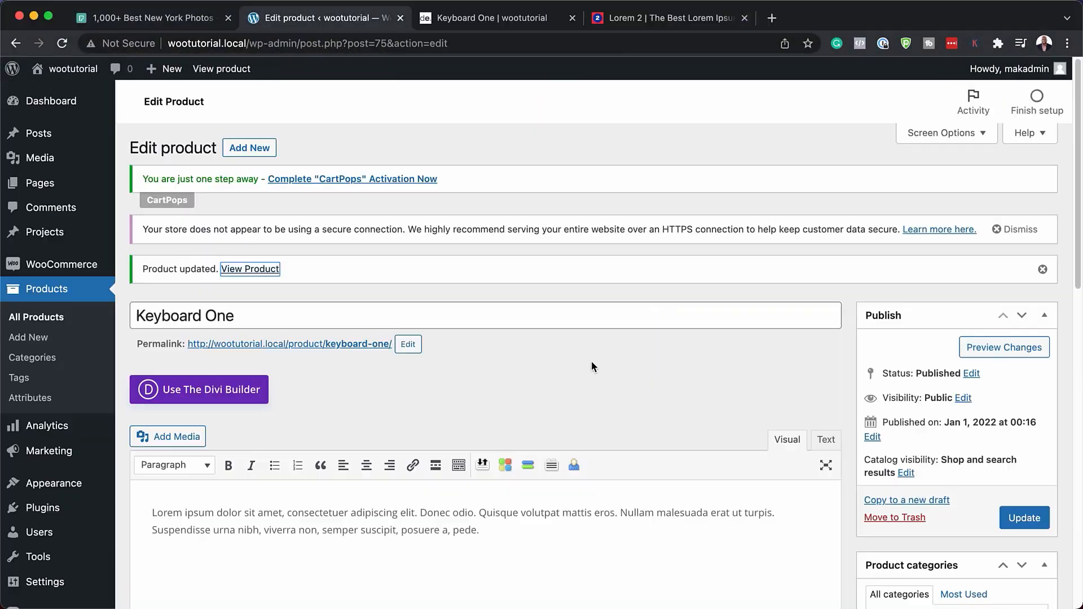
scroll(591, 367, down, 2)
scroll(591, 367, down, 5)
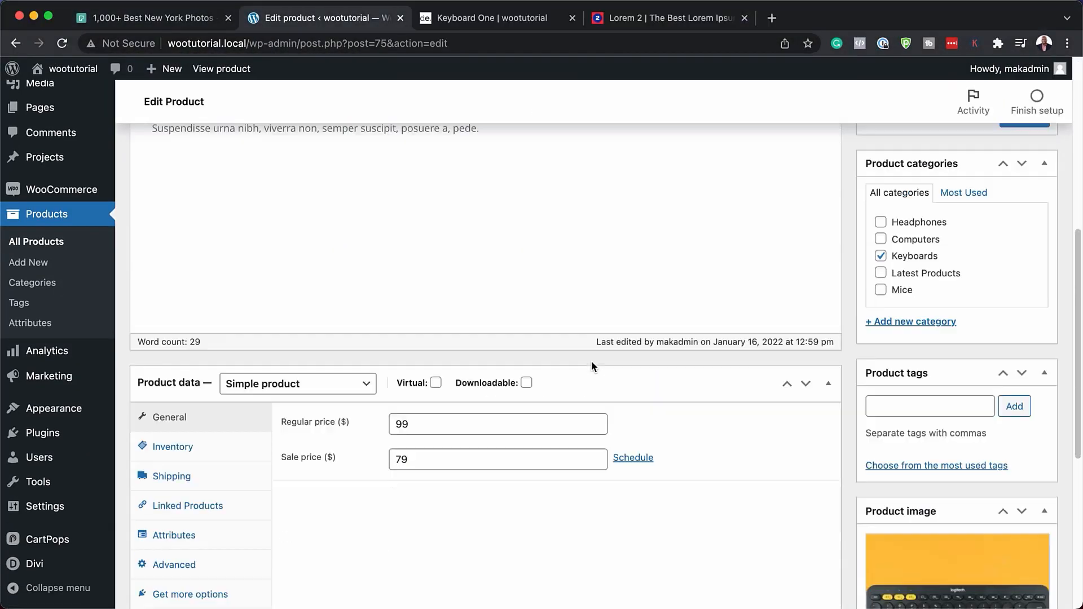
scroll(591, 364, up, 7)
scroll(353, 404, down, 2)
scroll(352, 397, down, 1)
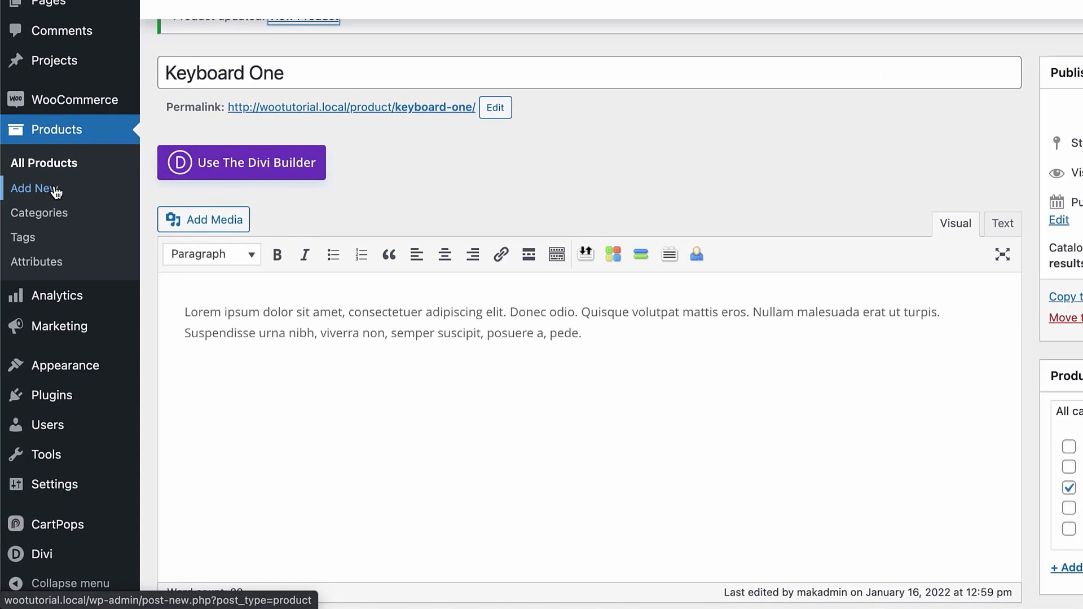
- Start a new product named Keyboard Two and fill its description with four paragraphs of lorem ipsum text
click(57, 190)
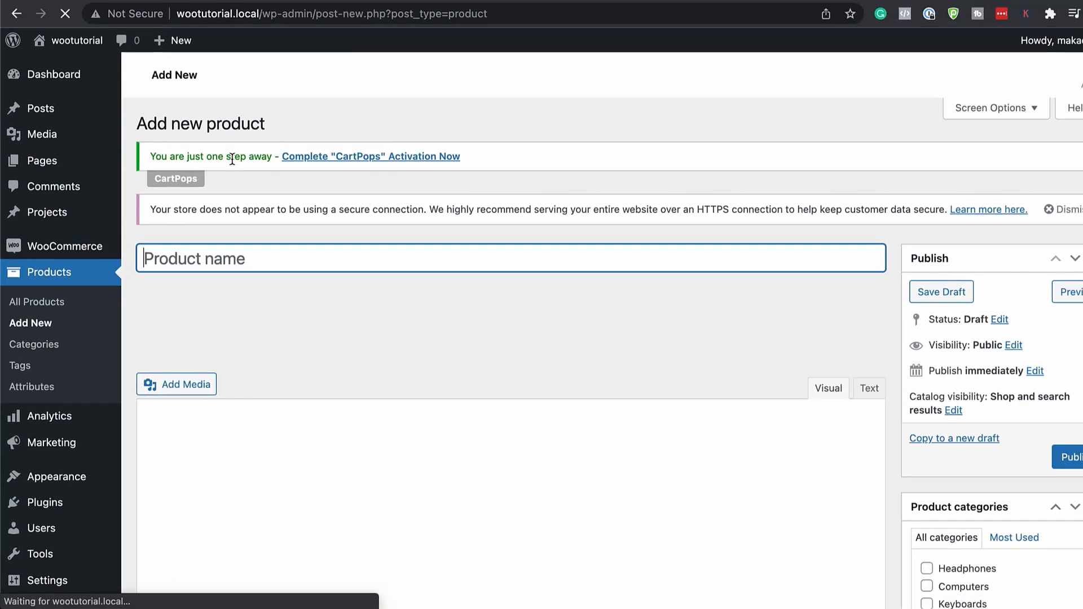
text(Keyboard Two)
click(210, 472)
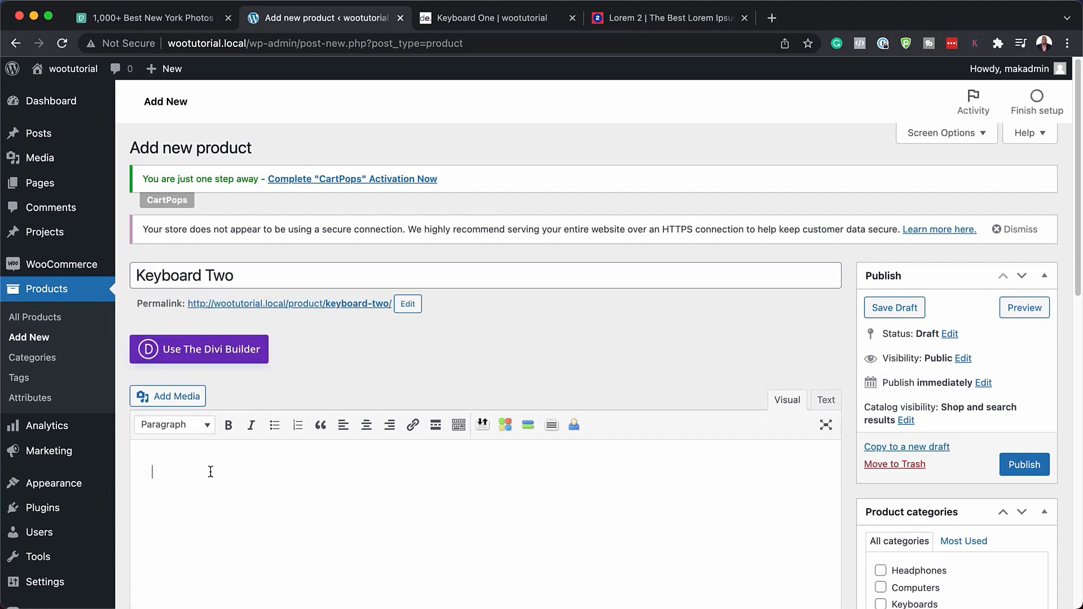
text(Lorem ipsum dolor sit amet, consectetuer adipiscing elit. Donec odio. Quisque volutpat mattis eros. Nullam malesuada erat ut turpis. Suspendisse urna nibh, viverra non, semper suscipit, posuere a, pede.  Donec nec justo eget felis facilisis fermentum. Aliquam porttitor mauris sit amet orci. Aenean dignissim pellentesque felis.  Morbi in sem quis dui placerat ornare. Pellentesque odio nisi, euismod in, pharetra a, ultricies in, diam. Sed arcu. Cras consequat.  Praesent dapibus, neque id cursus faucibus, tortor neque egestas auguae, eu vulputate magna eros eu erat. Aliquam erat volutpat. Nam dui mi, tincidunt quis, accumsan porttitor, facilisis luctus, metus.)
- Set the regular price of Keyboard Two to $99
scroll(580, 460, down, 10)
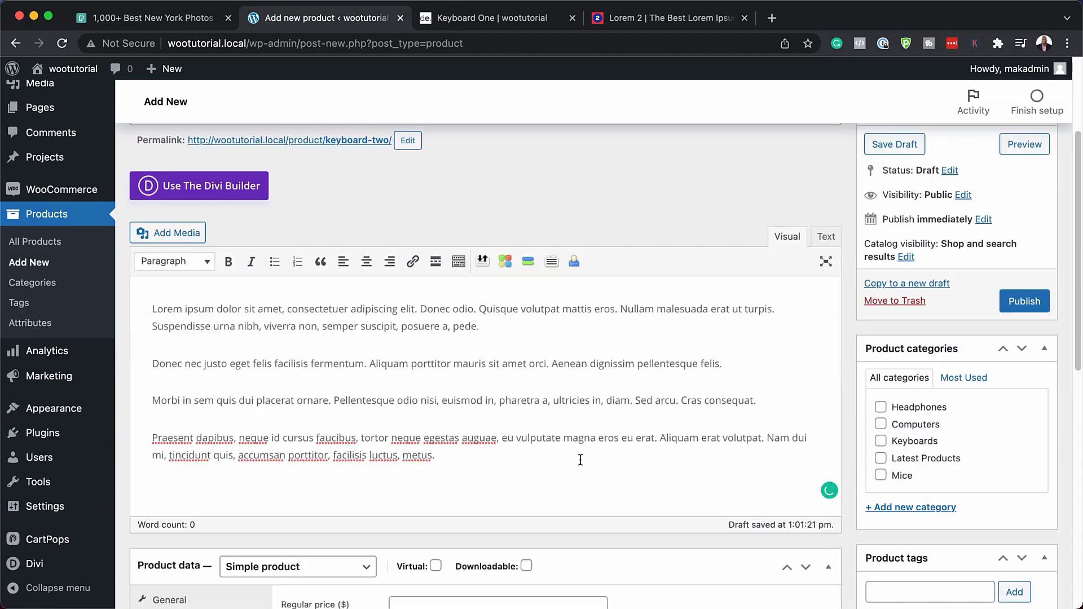
click(437, 357)
text(99)
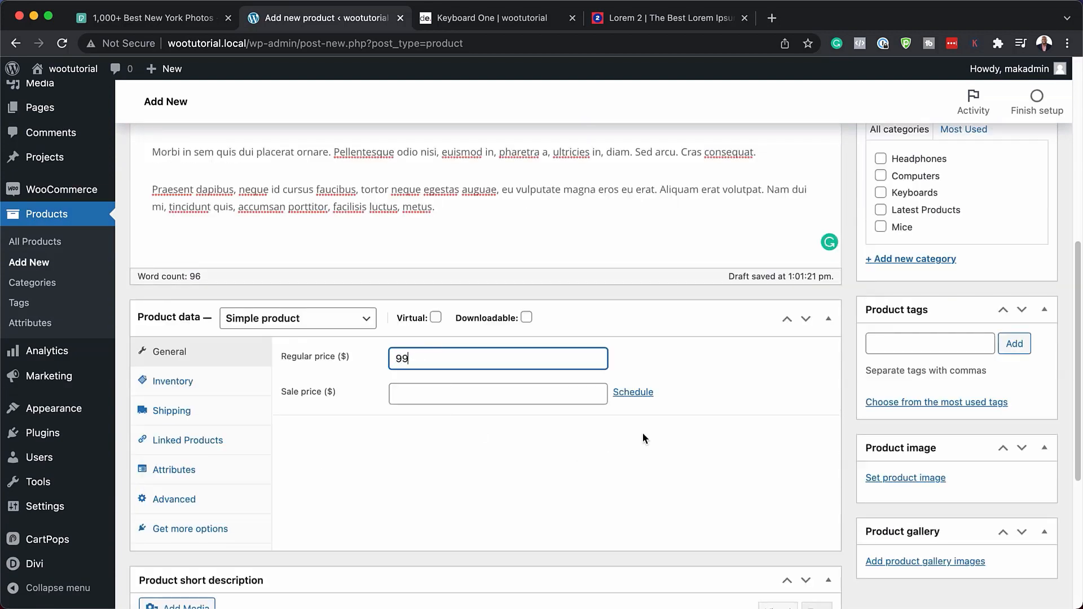
- Set the media library photo of the grey keyboard with red, green and blue keys as the product image
click(933, 479)
scroll(625, 363, down, 2)
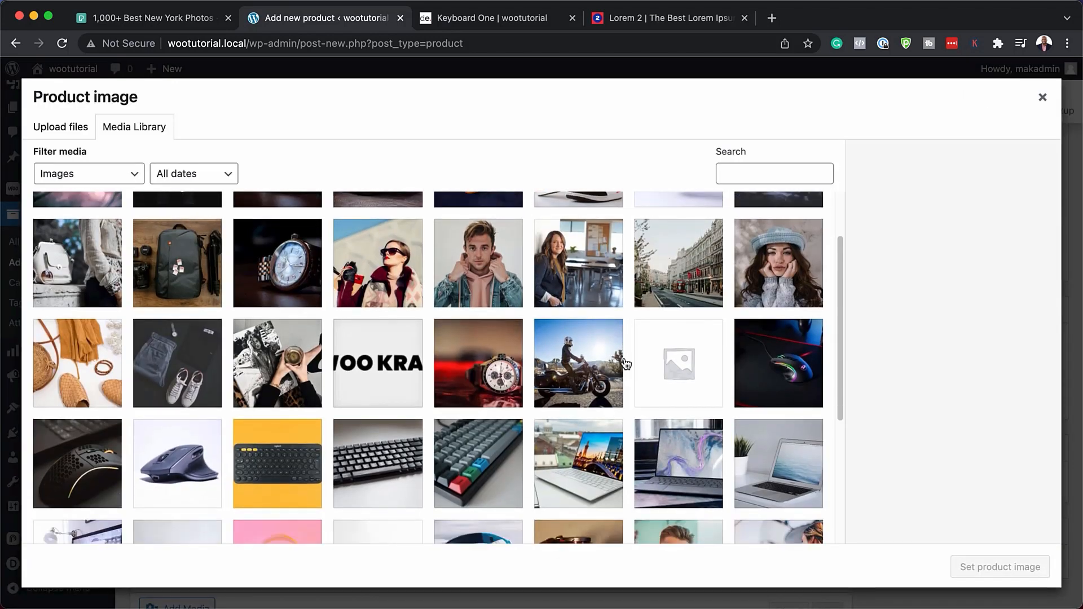
click(474, 413)
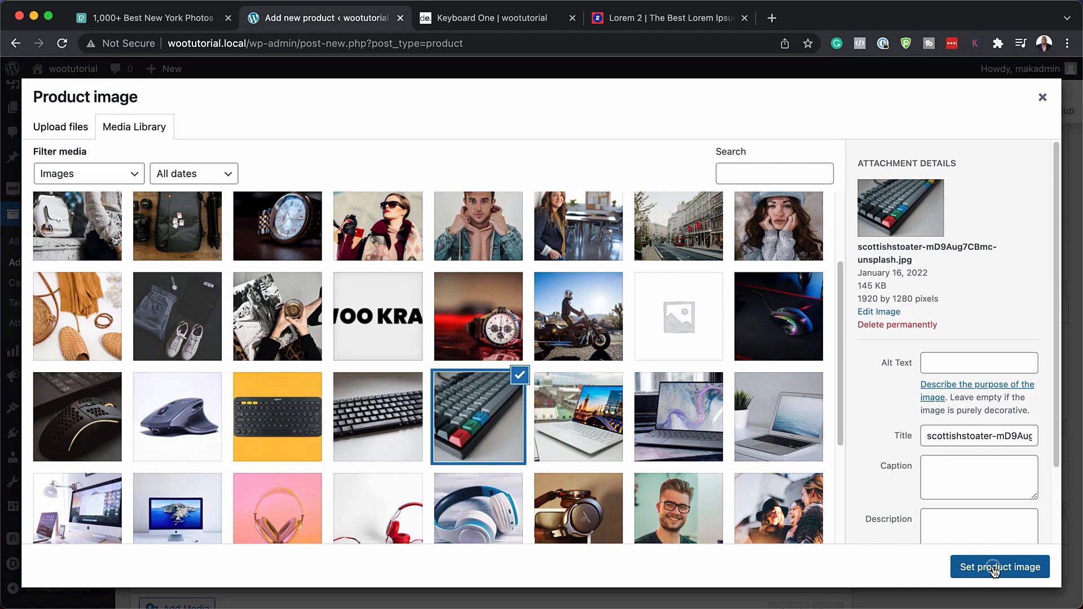
click(991, 574)
- Search the linked products for lorem and add Keyboard One (KB89) as an upsell for Keyboard Two
scroll(717, 477, down, 4)
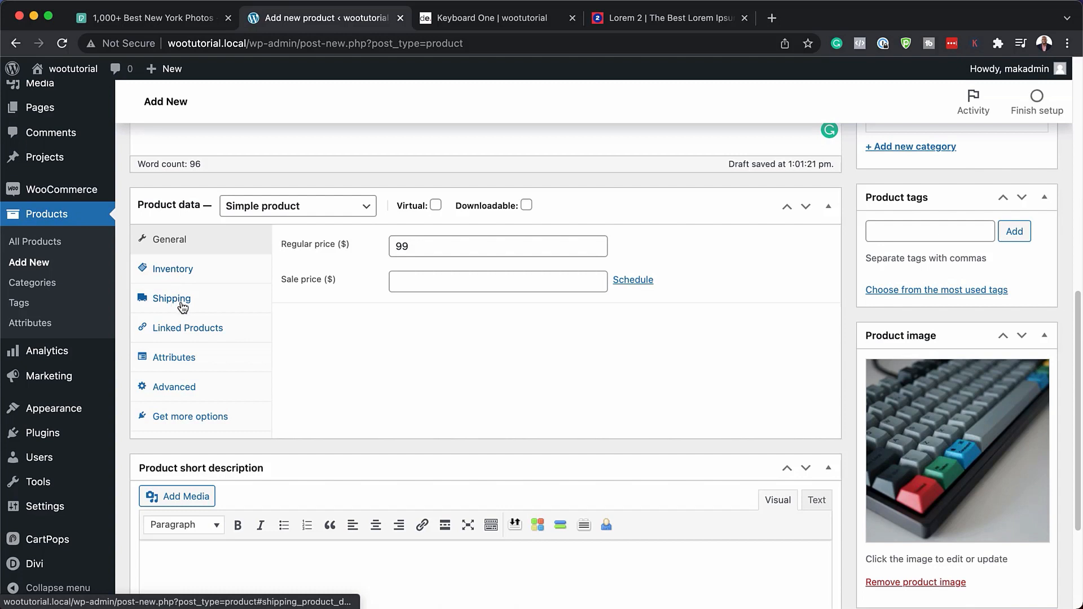
click(184, 332)
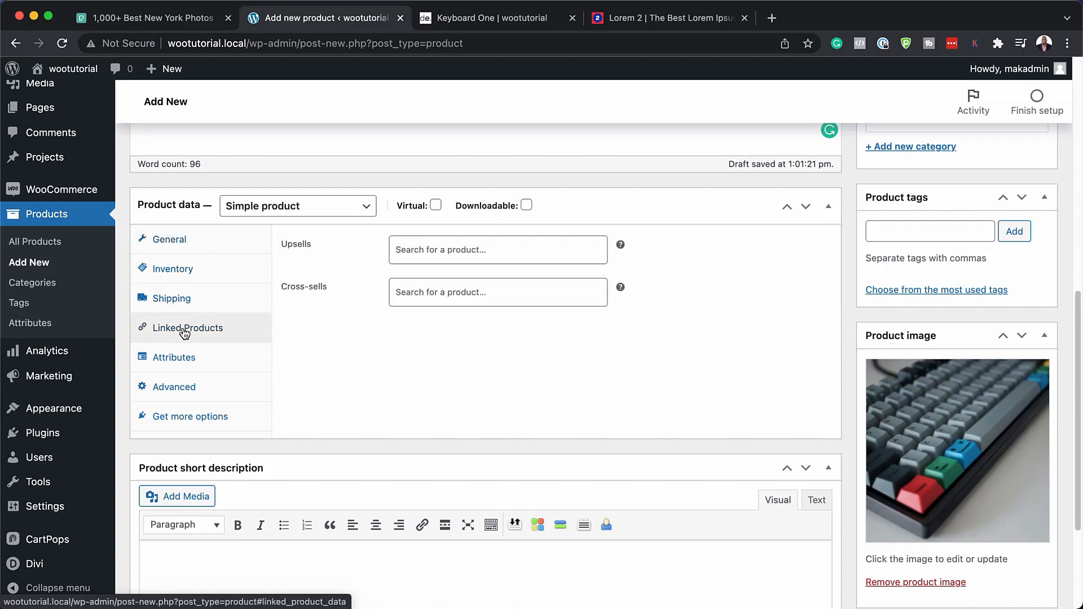
click(534, 246)
text(lorem)
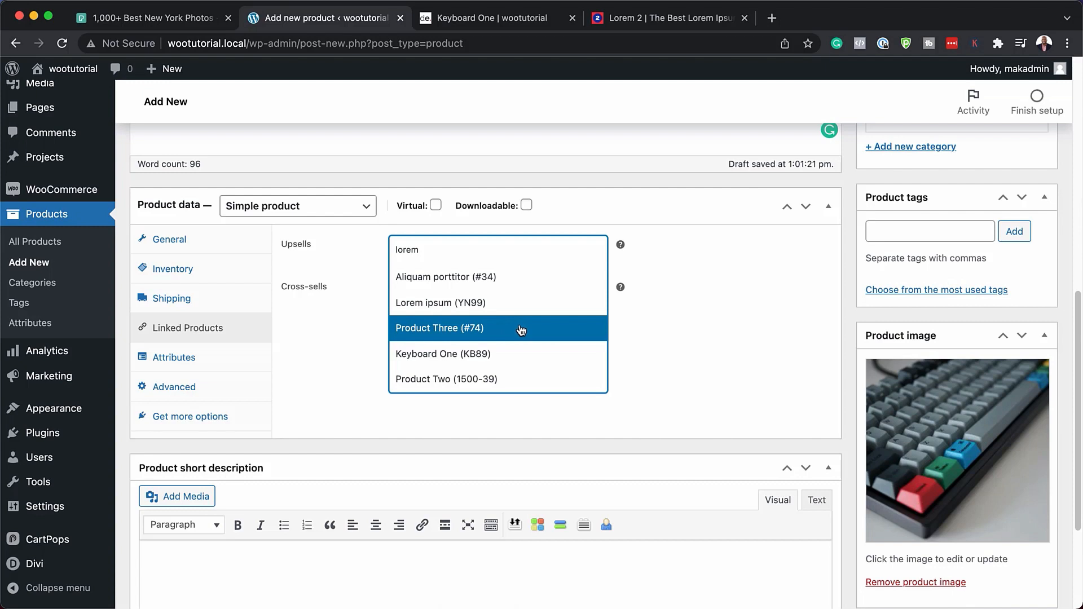
click(510, 355)
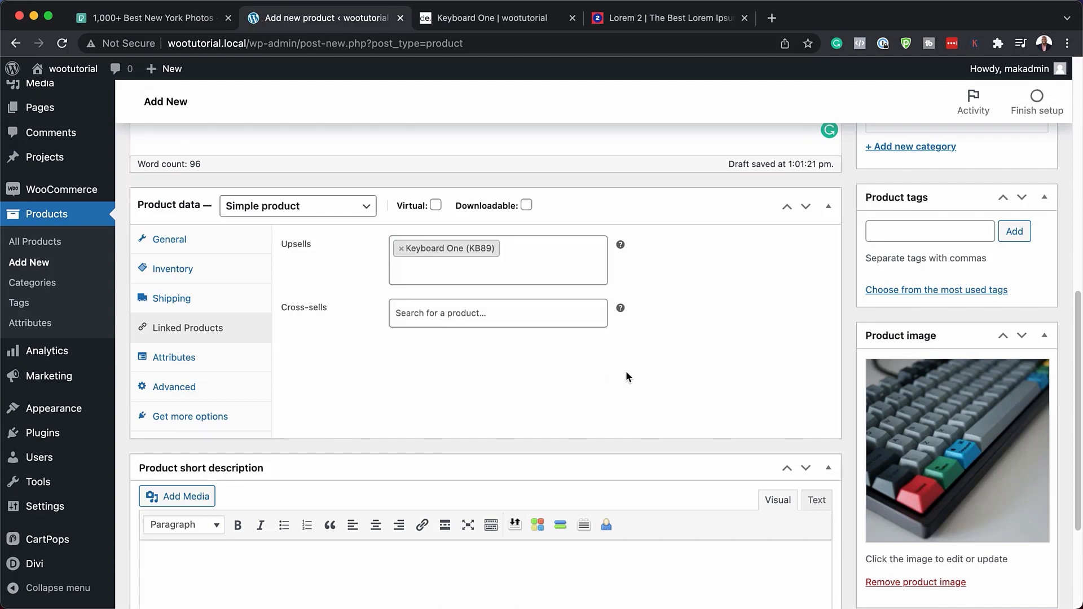
- Assign Keyboard Two to the Keyboards category and publish the product
scroll(740, 364, up, 6)
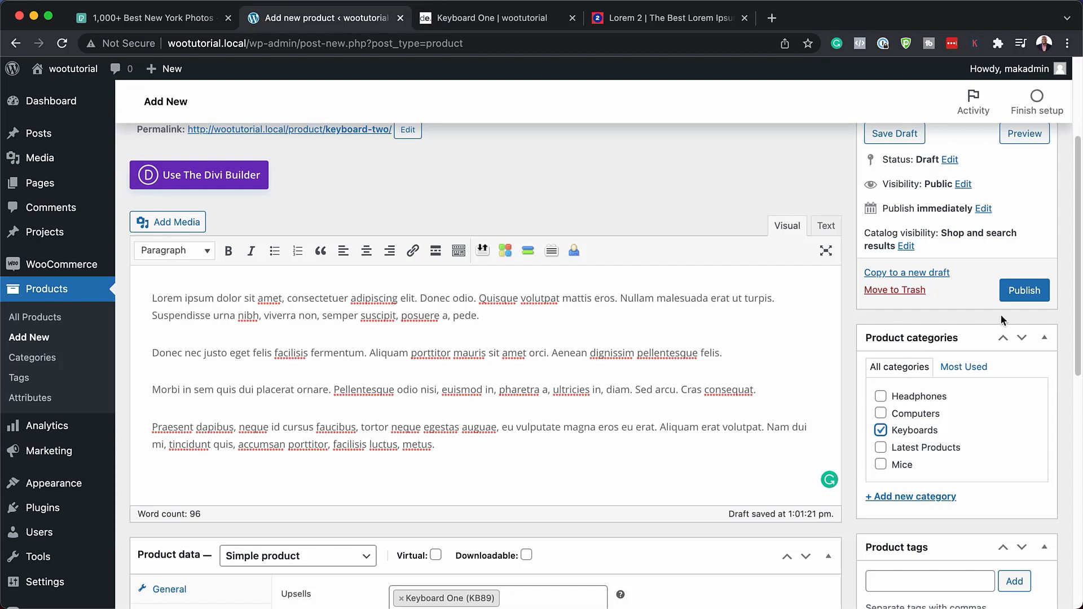
click(1025, 291)
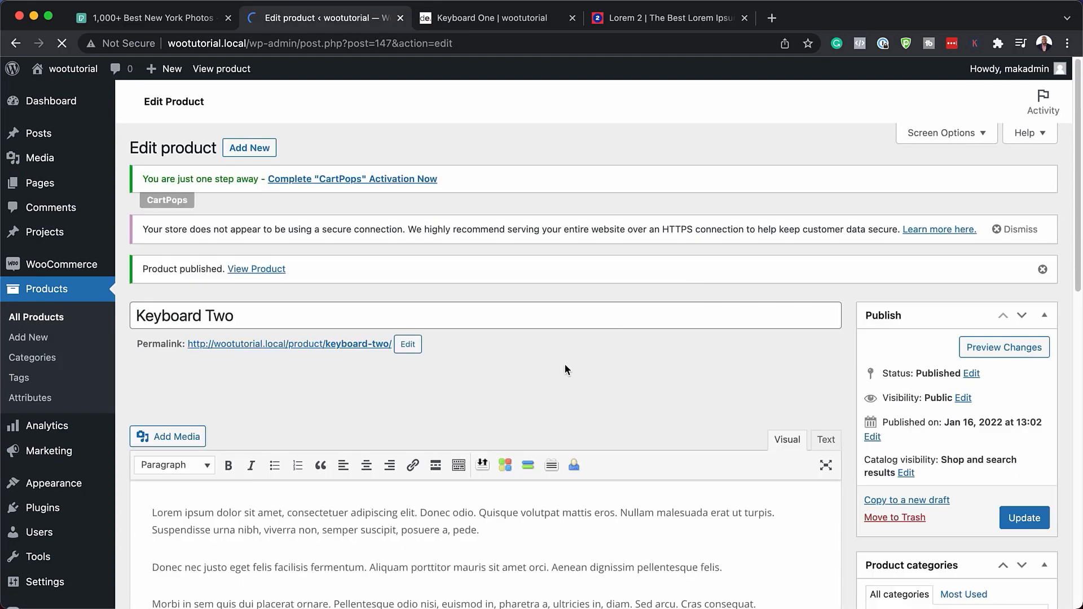
- Enable stock management for Keyboard Two and set its stock quantity to 200
scroll(565, 362, down, 2)
scroll(566, 366, down, 7)
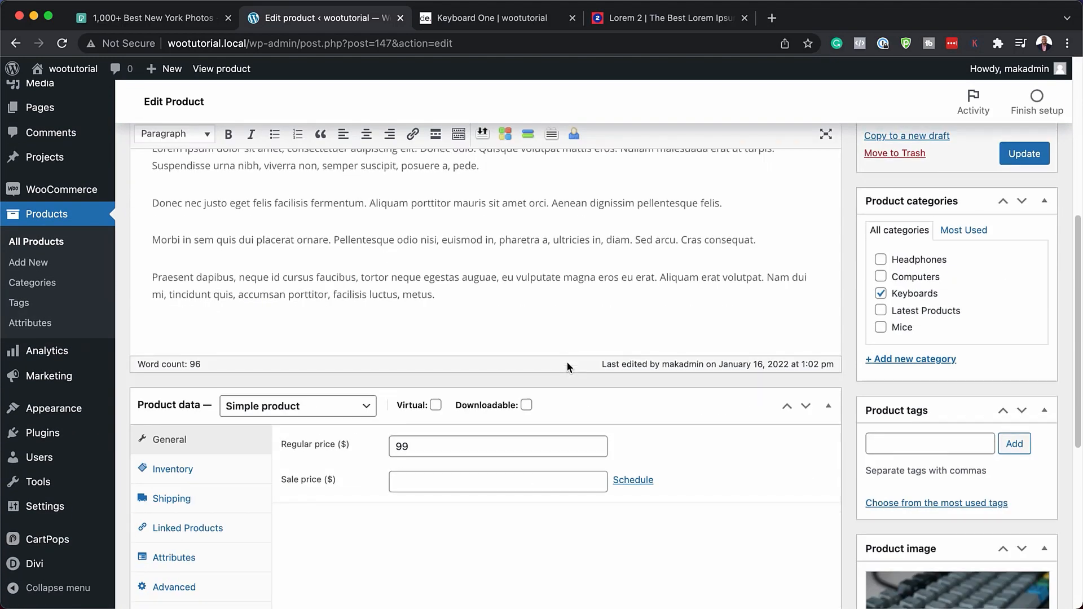
click(179, 401)
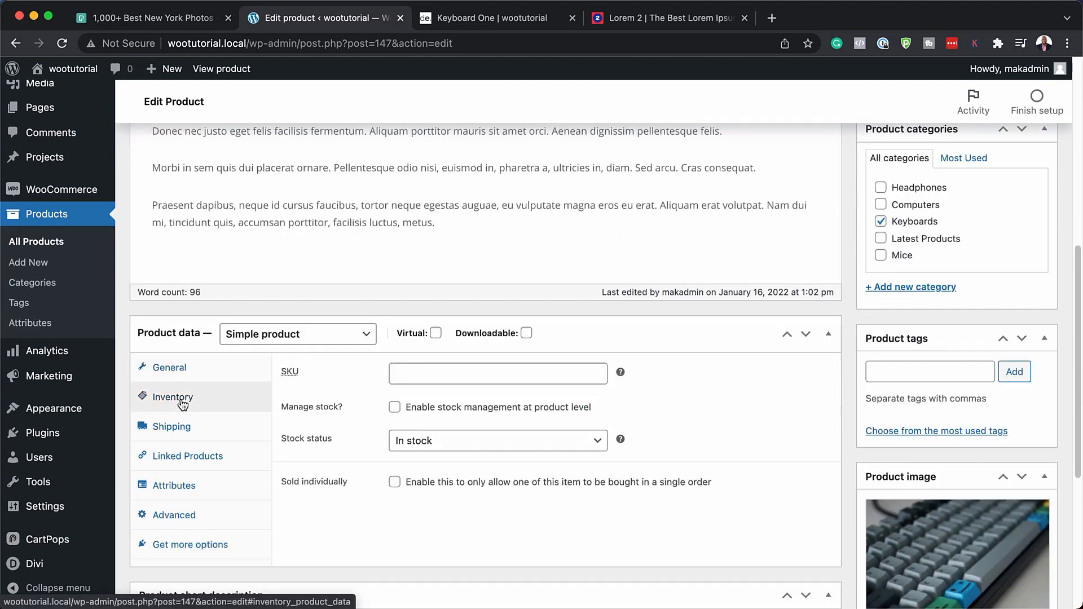
click(394, 407)
drag(423, 438, 353, 430)
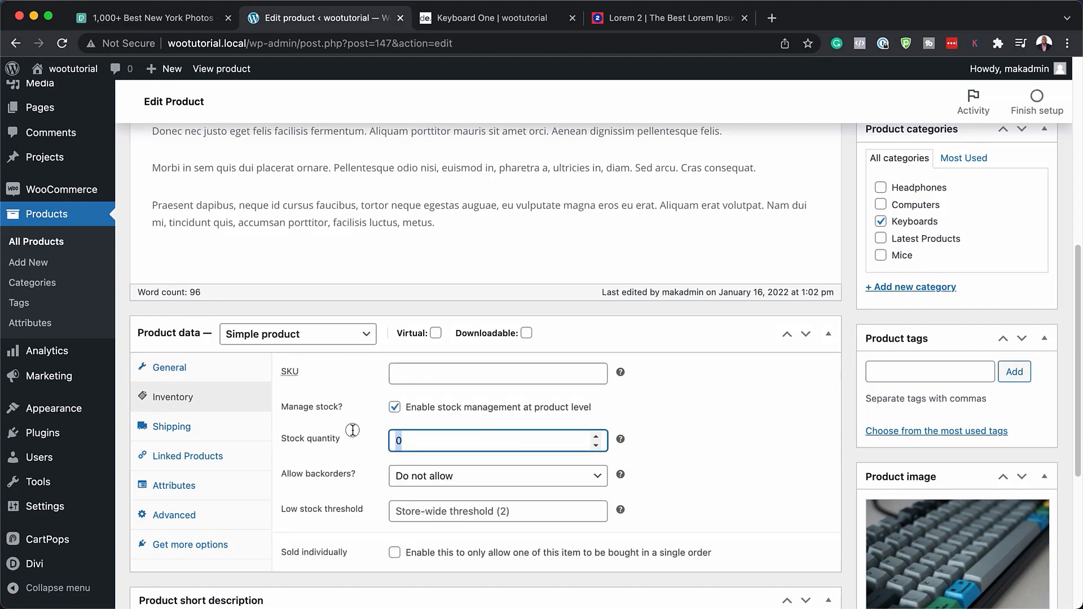
text(200)
- Set Keyboard Two's SKU to KB78 and update the product
click(434, 375)
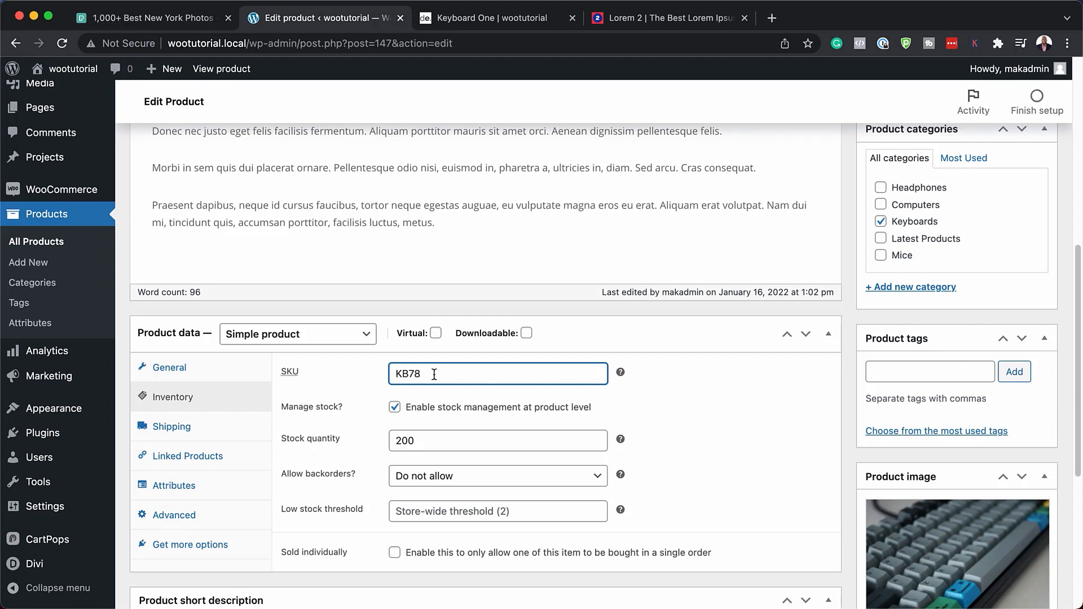
scroll(700, 424, down, 2)
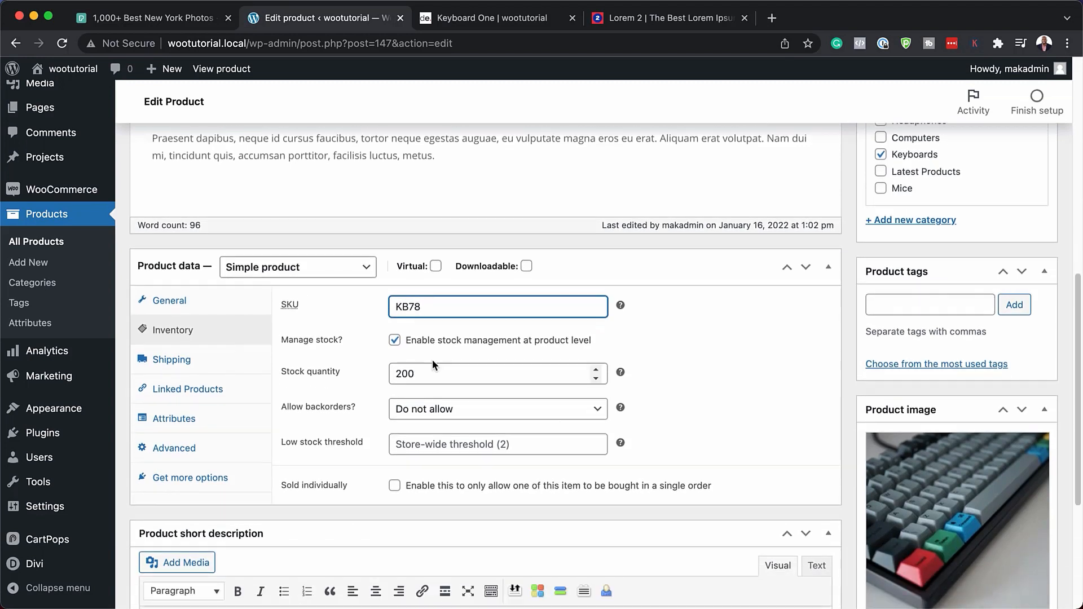
scroll(810, 408, up, 5)
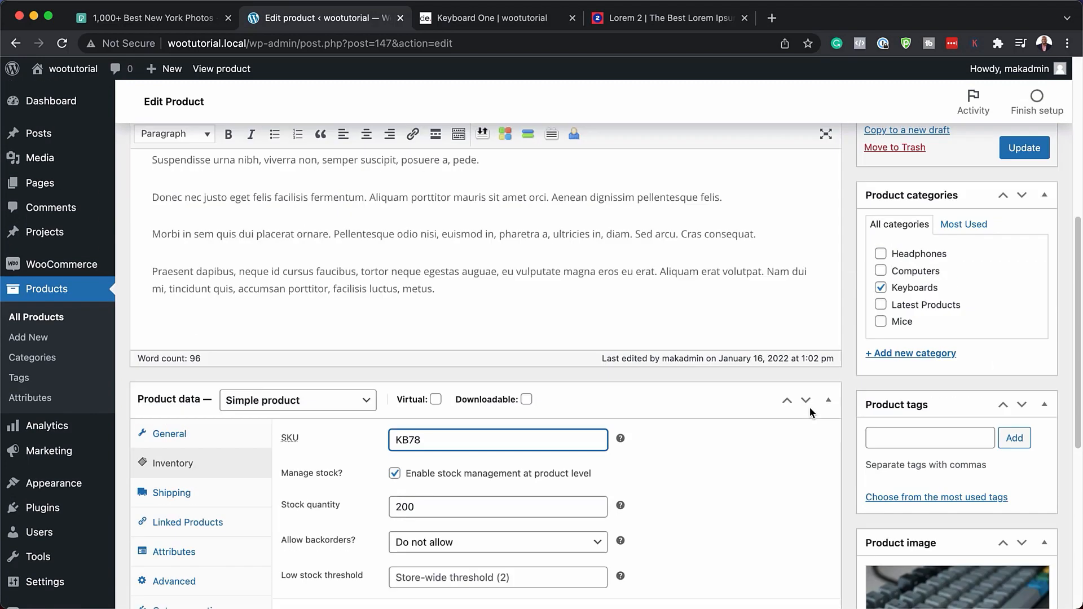
scroll(810, 407, up, 1)
click(1031, 186)
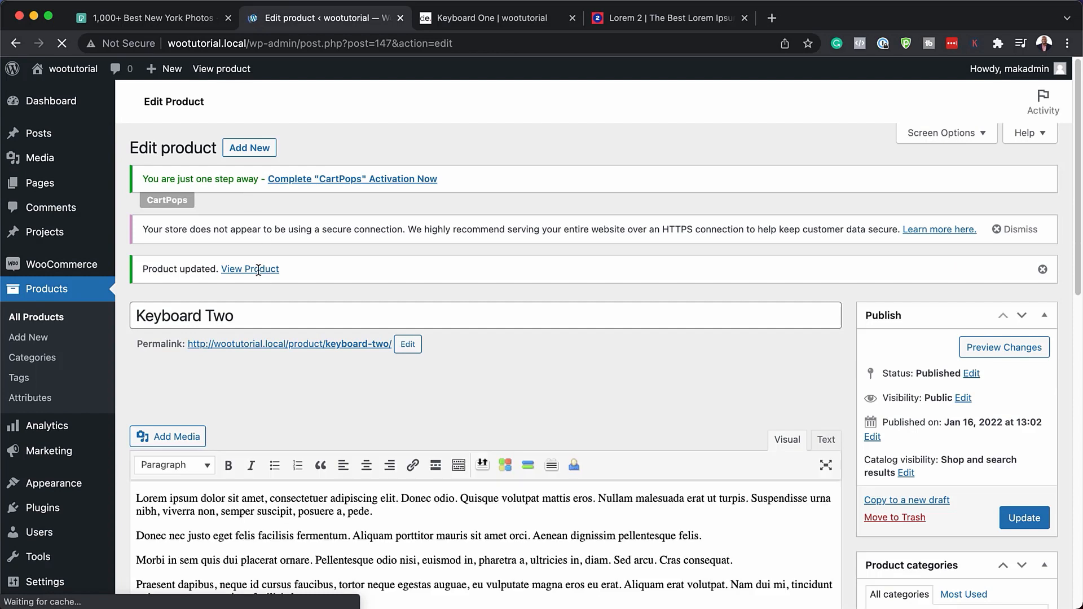
- View Keyboard Two's live product page and examine its stock information, price, description and upsell section
click(257, 272)
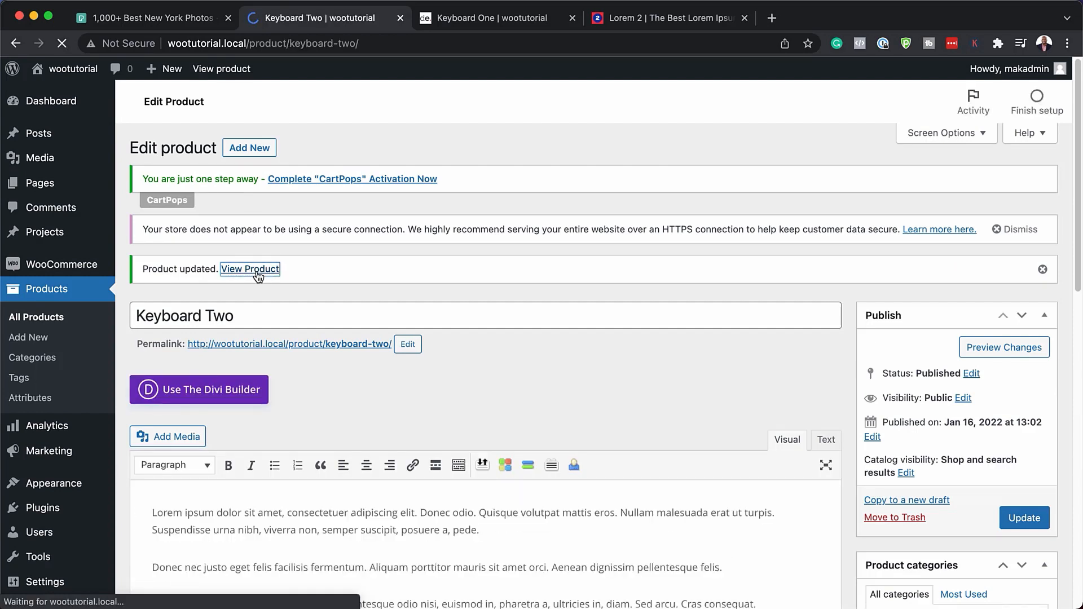
scroll(101, 415, down, 5)
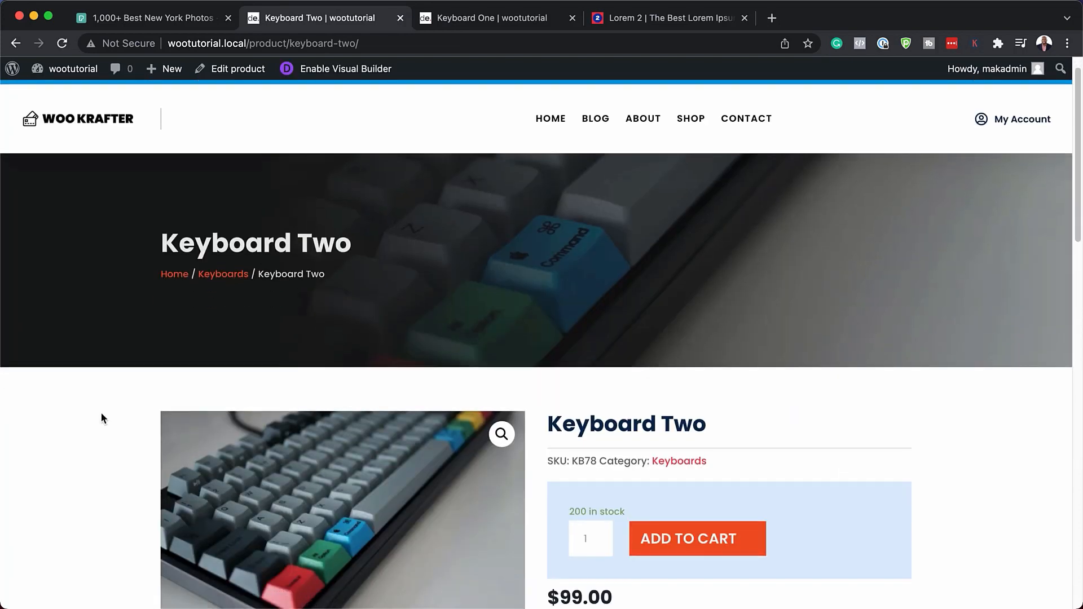
scroll(100, 411, down, 2)
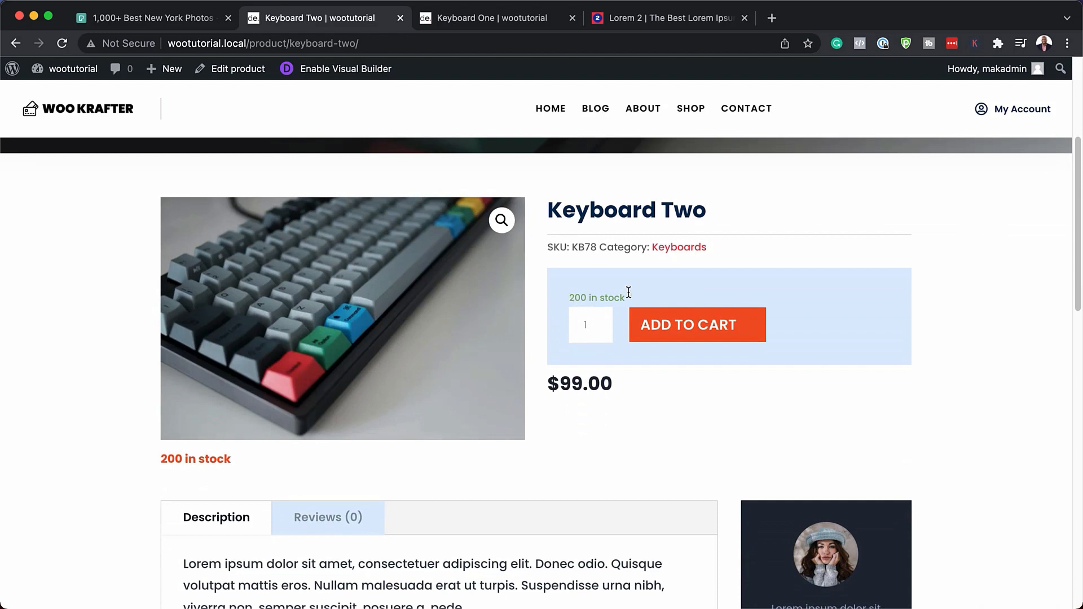
drag(161, 457, 239, 461)
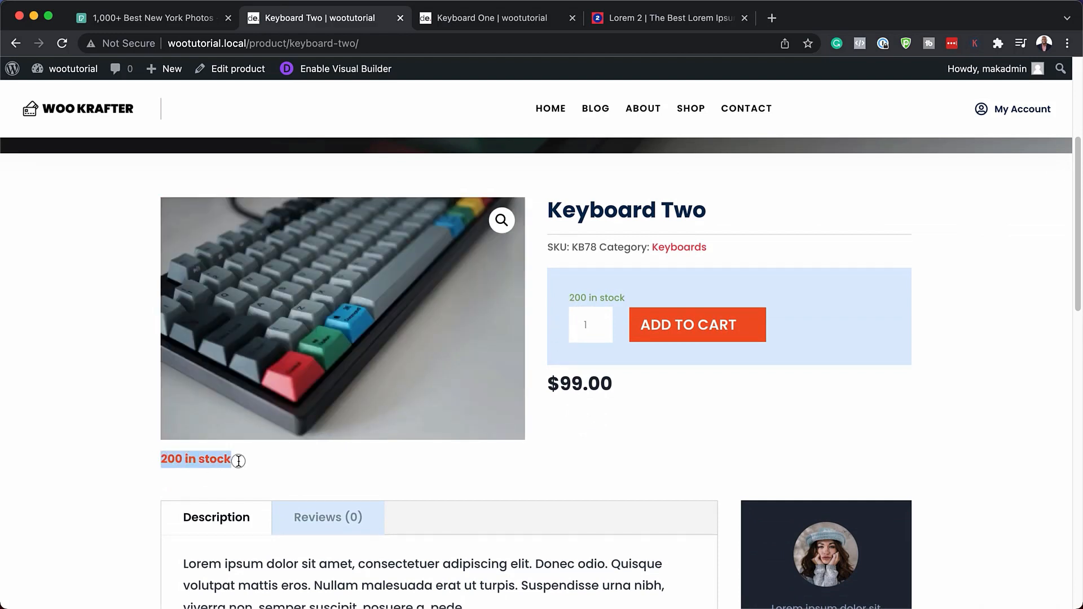
click(121, 457)
scroll(120, 458, down, 5)
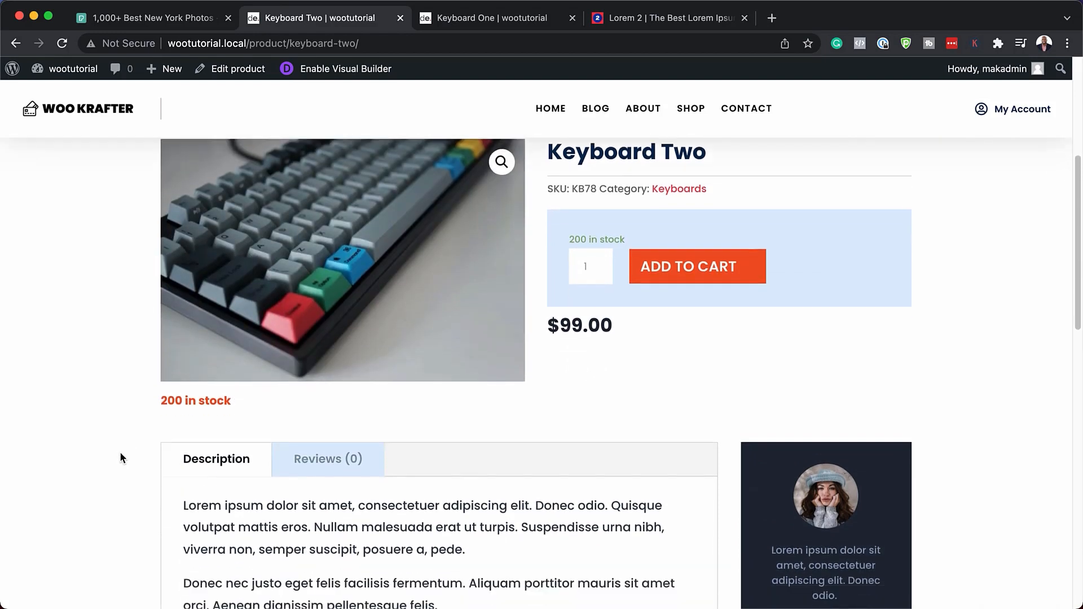
scroll(120, 458, down, 10)
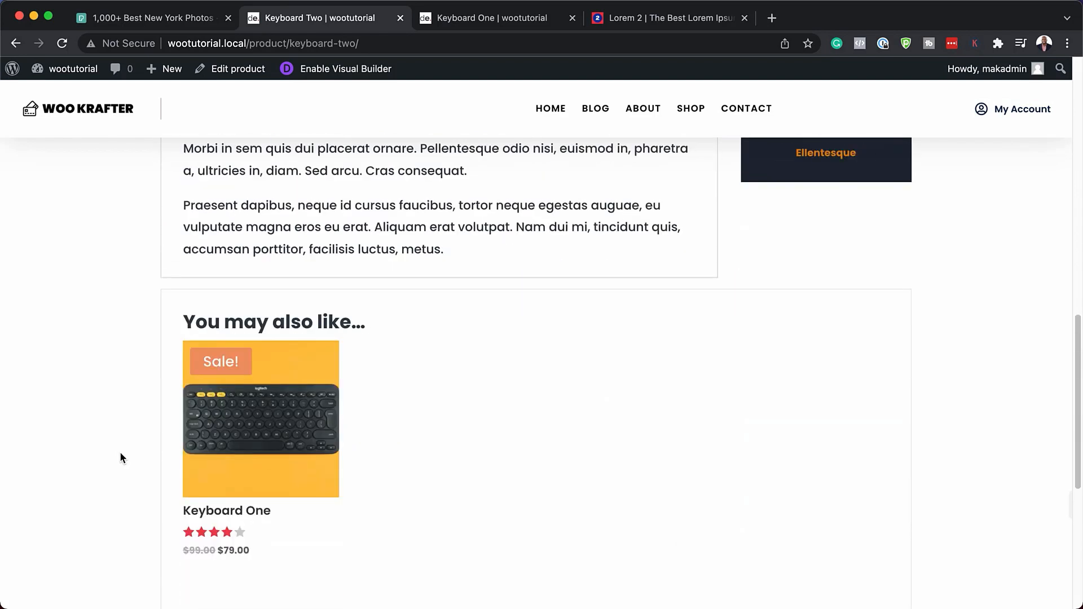
mouse_move(280, 340)
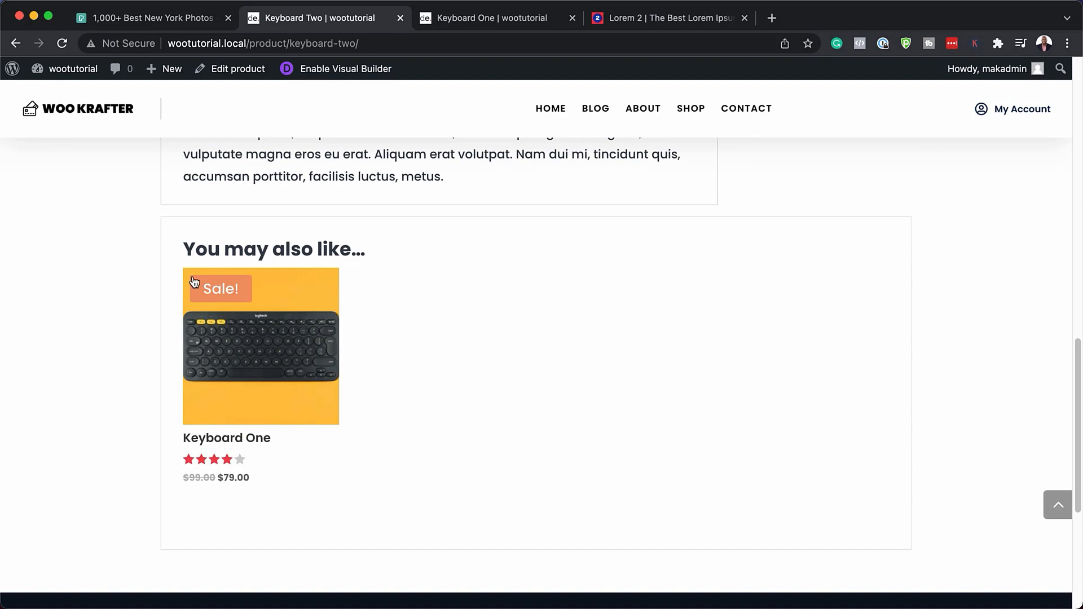
scroll(113, 389, up, 7)
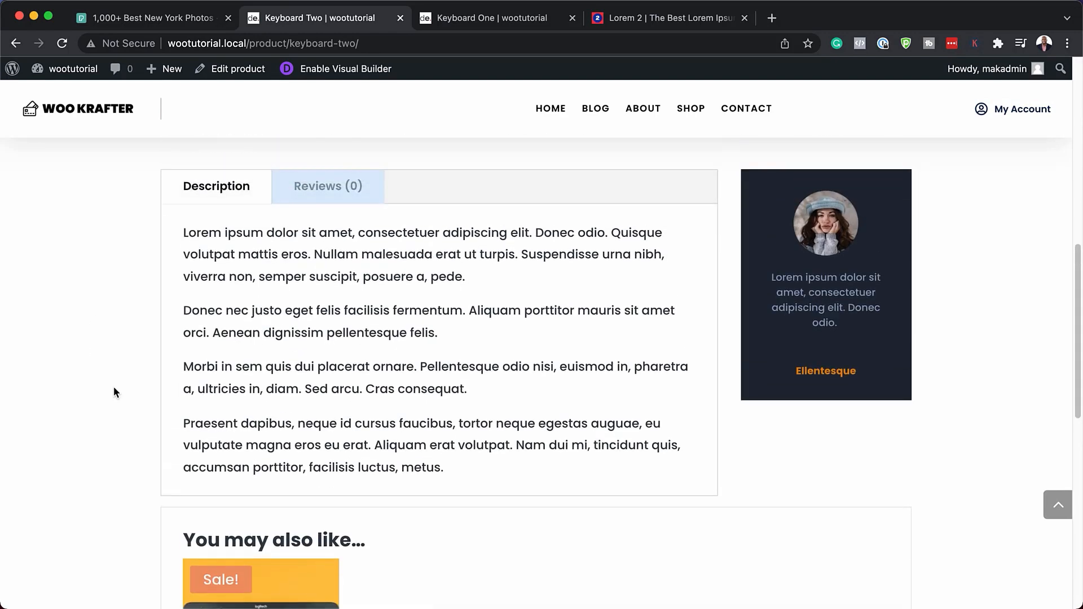
- Open the store's home page and look over the Latest Products section
scroll(113, 387, up, 10)
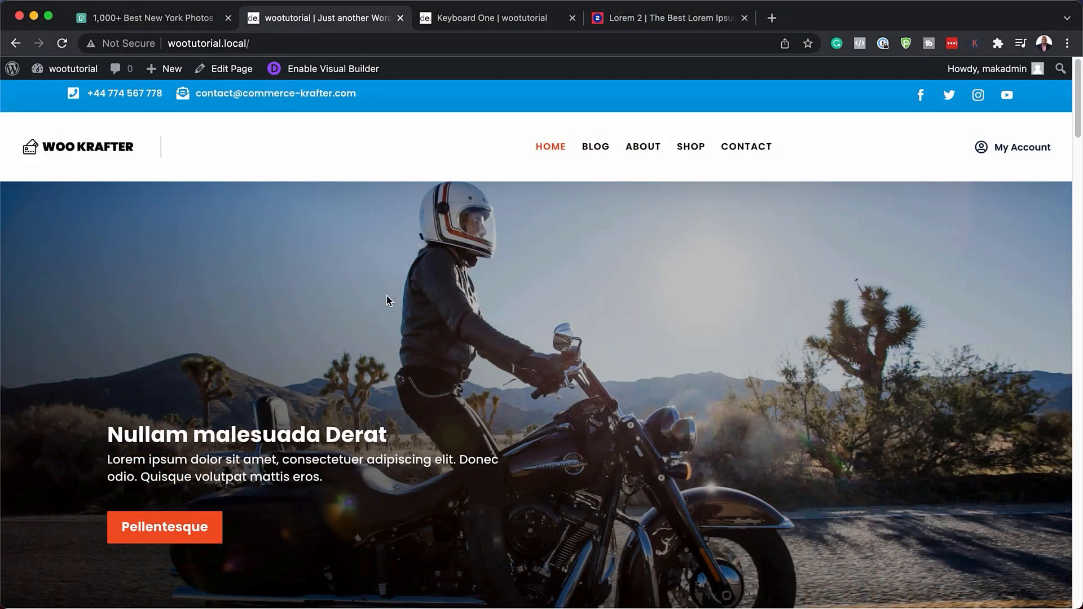
scroll(745, 406, down, 2)
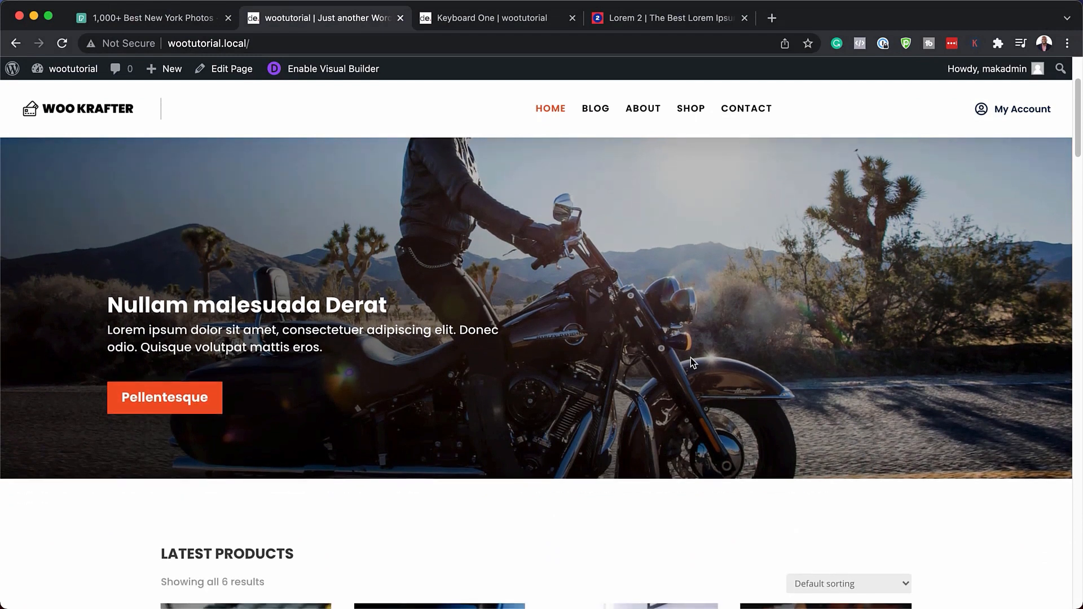
scroll(692, 362, down, 5)
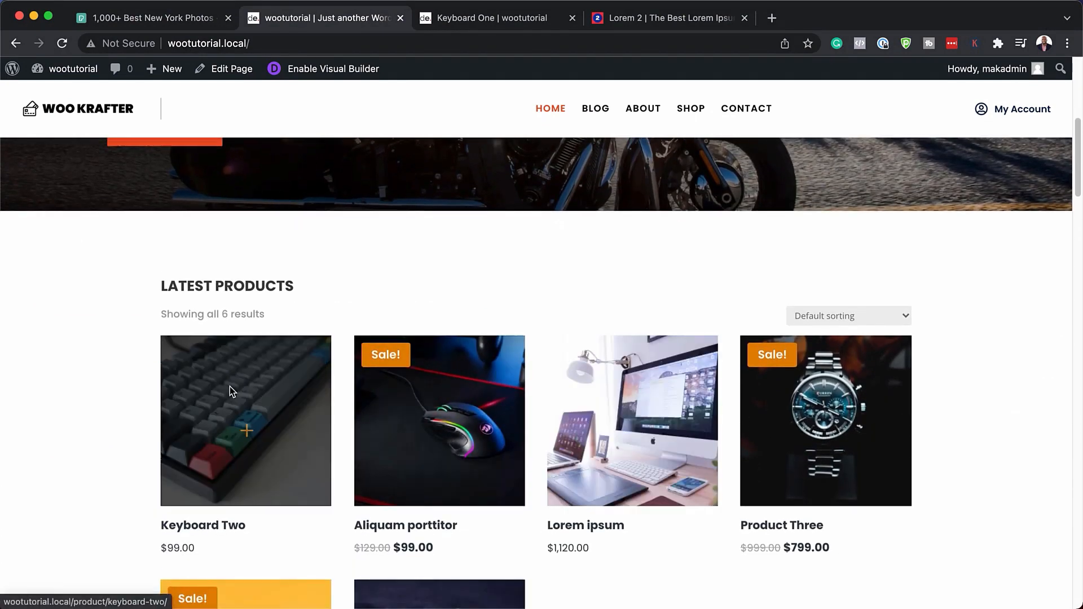
scroll(1064, 353, down, 3)
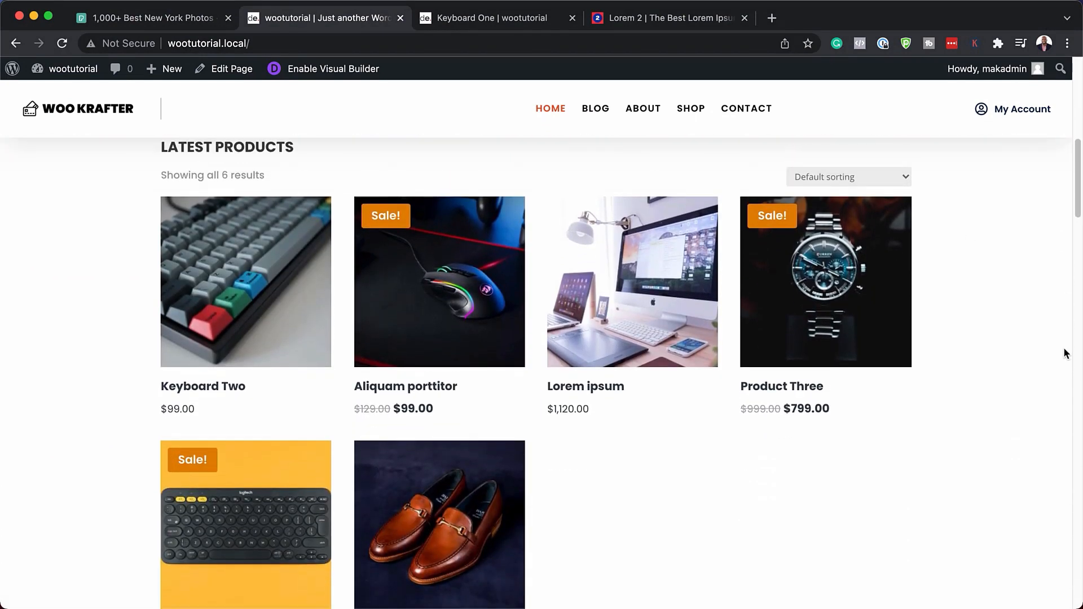
scroll(1064, 353, up, 10)
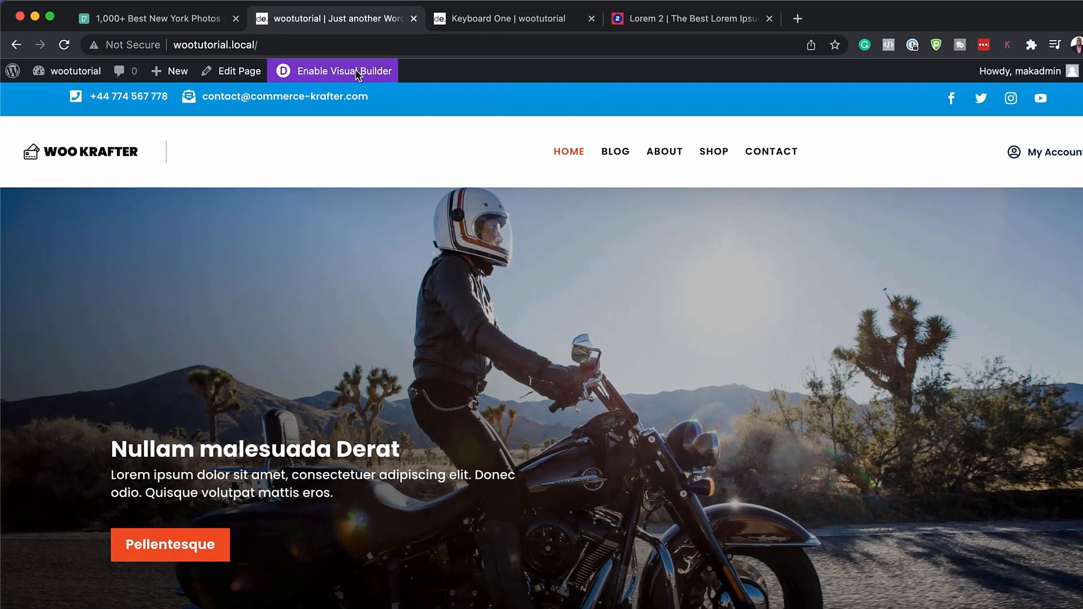
- Edit the home page in the Visual Builder and change the fullwidth header's title to "Tech Nullam malesuada Derat"
click(346, 69)
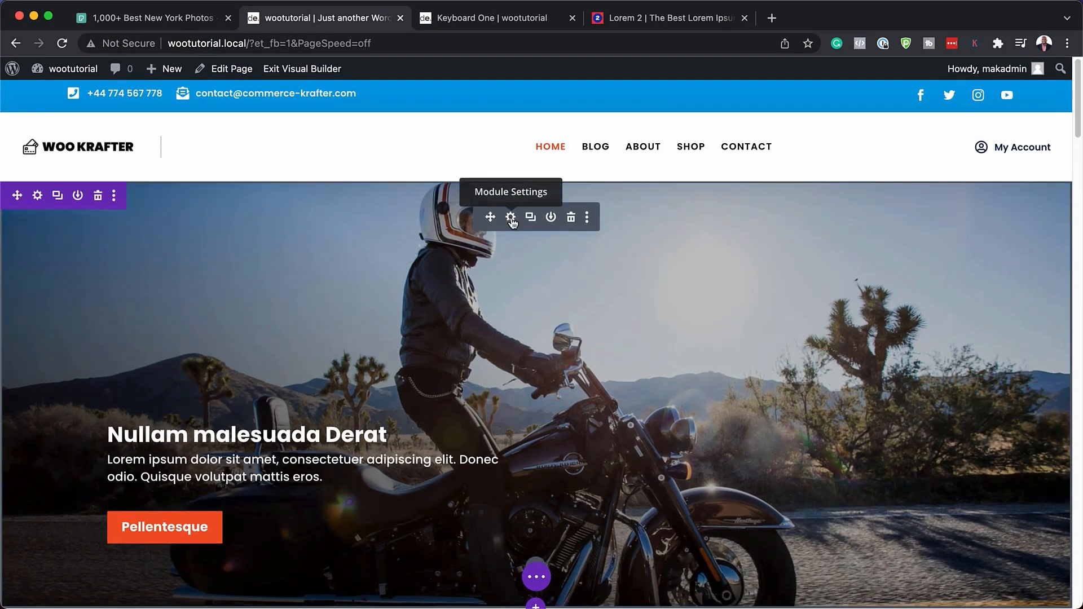
click(511, 218)
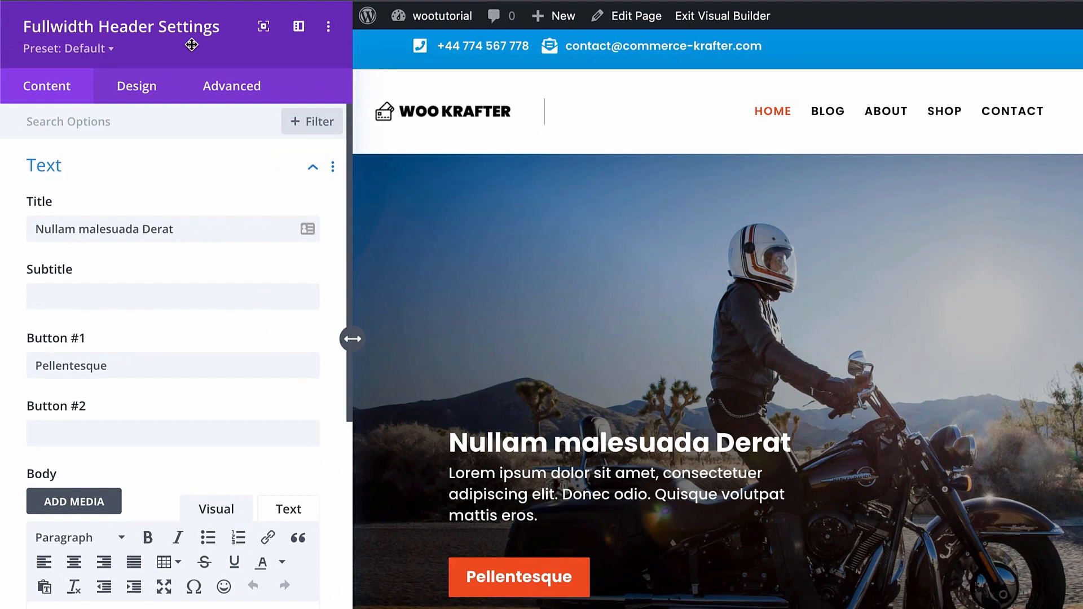
click(185, 231)
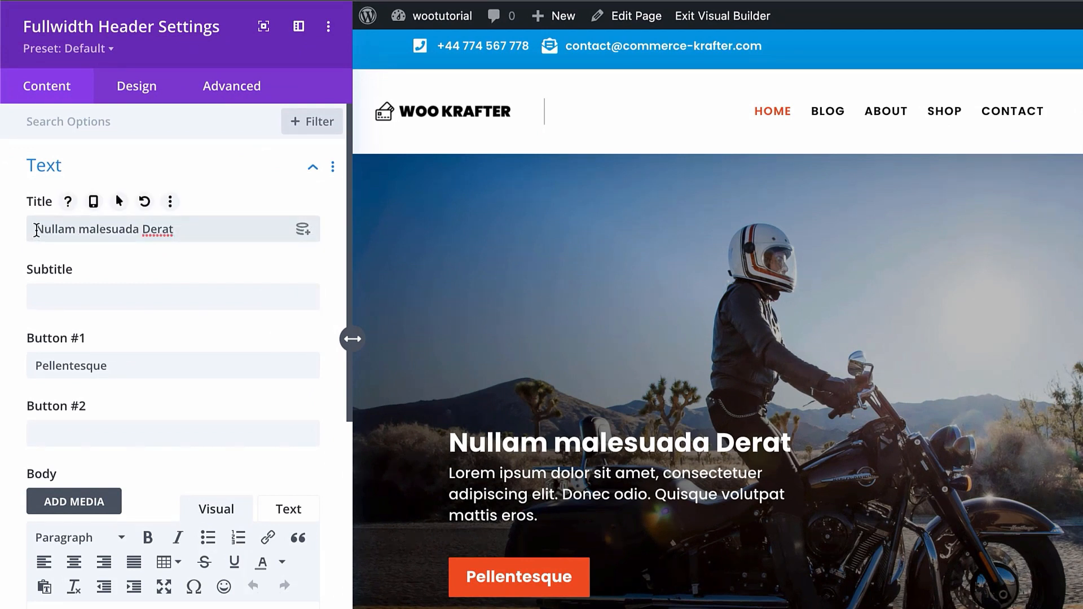
key(Home)
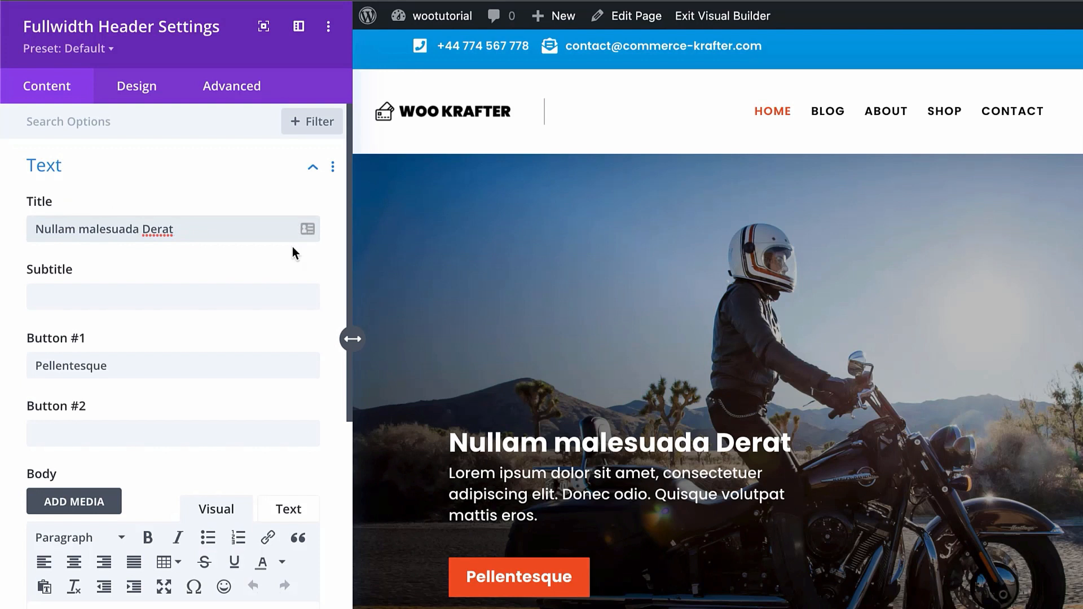
text(Tech)
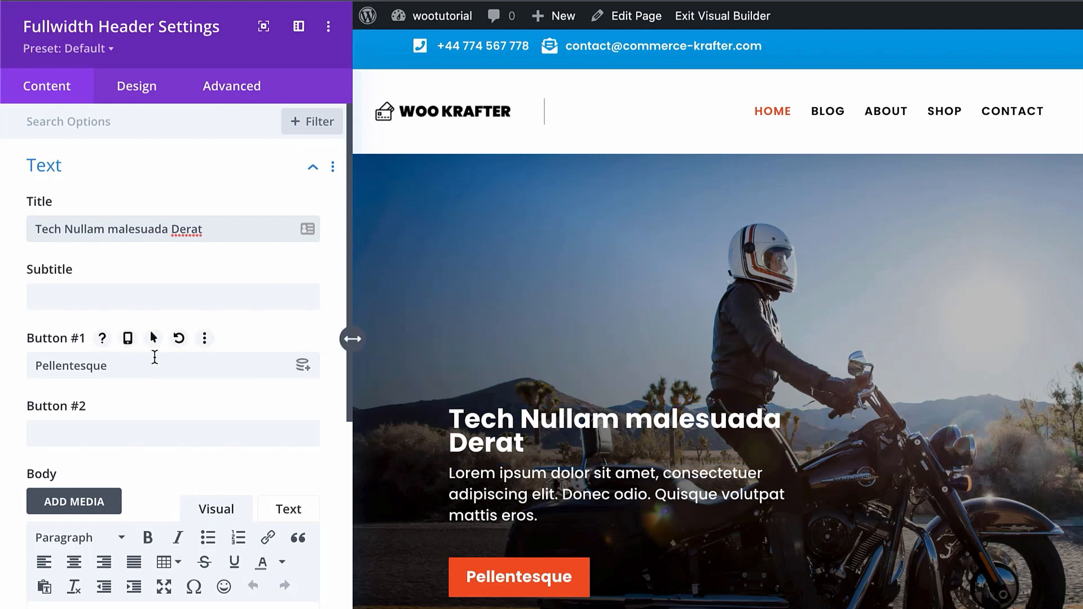
- Append "Tech." to the fullwidth header's body text and set the Button #1 text to "Pellentesque Satrt"
scroll(155, 357, down, 3)
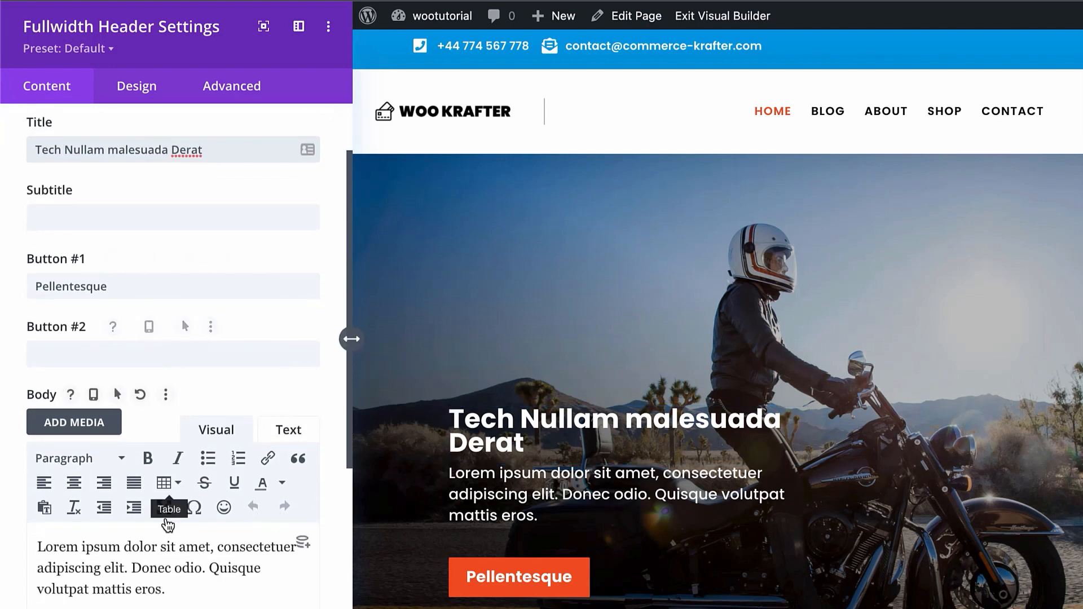
scroll(164, 511, down, 2)
click(240, 546)
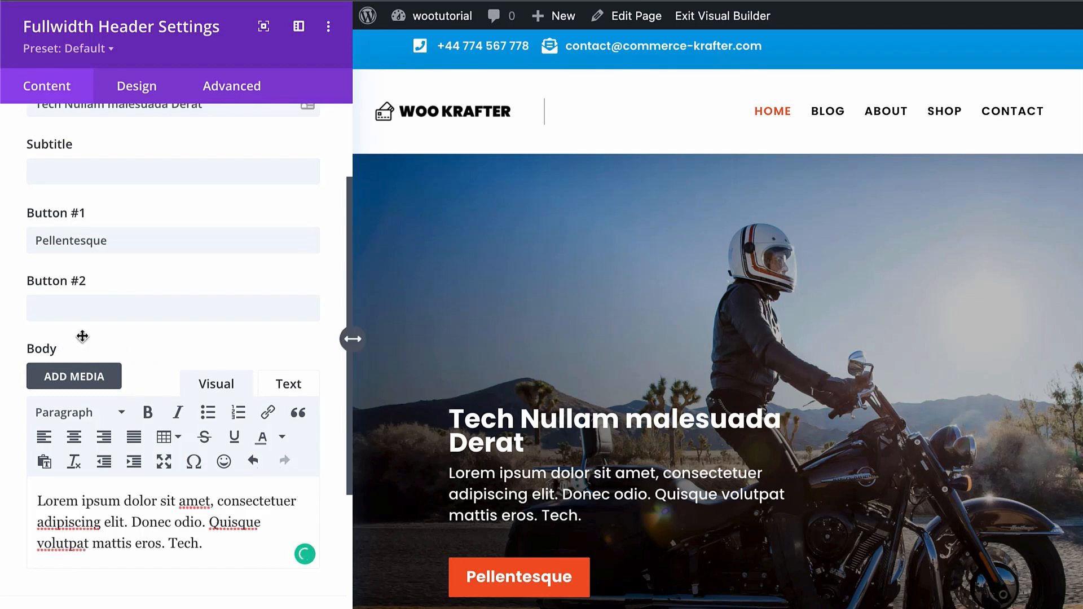
click(133, 245)
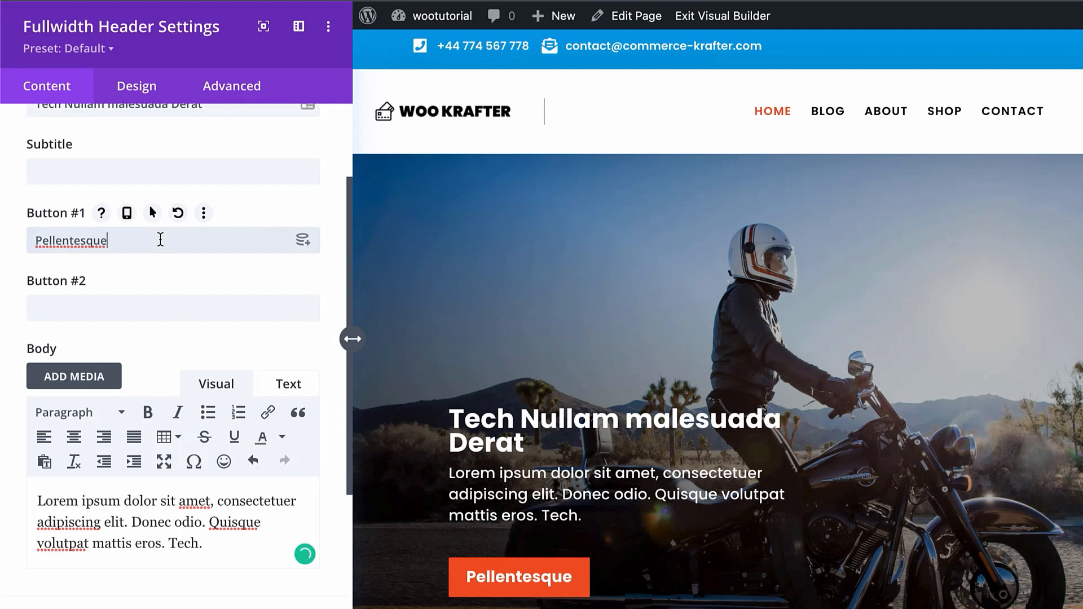
text(Satrt)
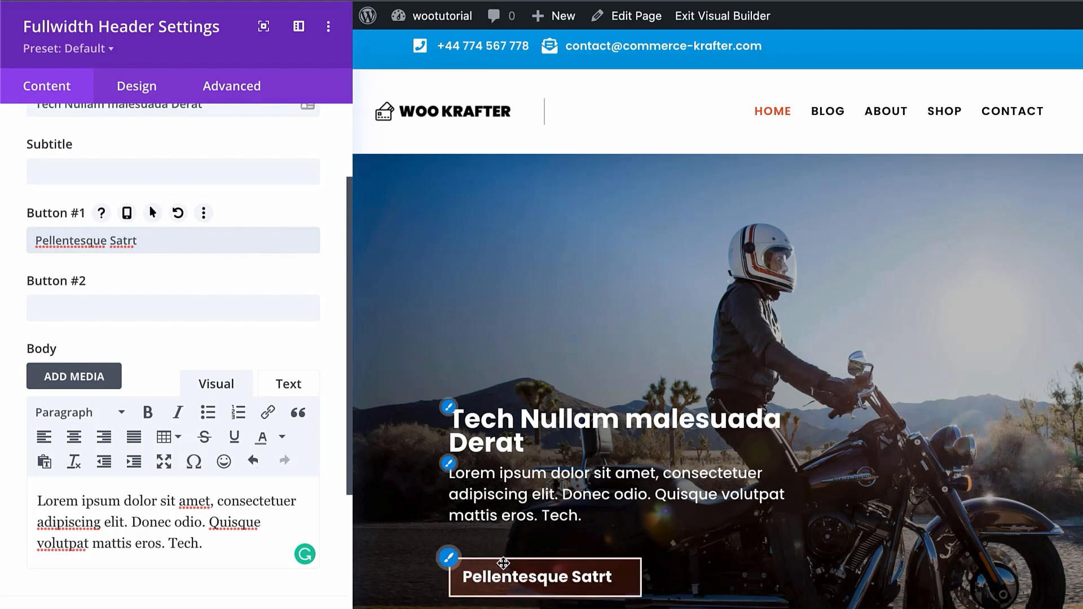
- Replace the fullwidth header's motorcycle background image with the media library photo of the woman in the yellow sweater holding a camera
scroll(203, 509, down, 2)
scroll(203, 510, down, 5)
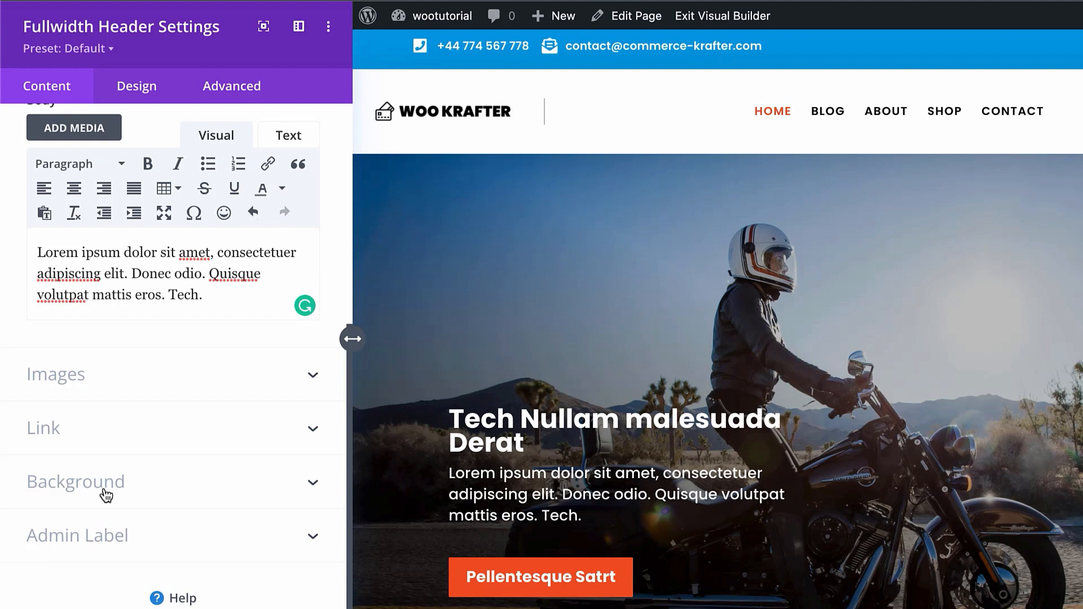
click(105, 490)
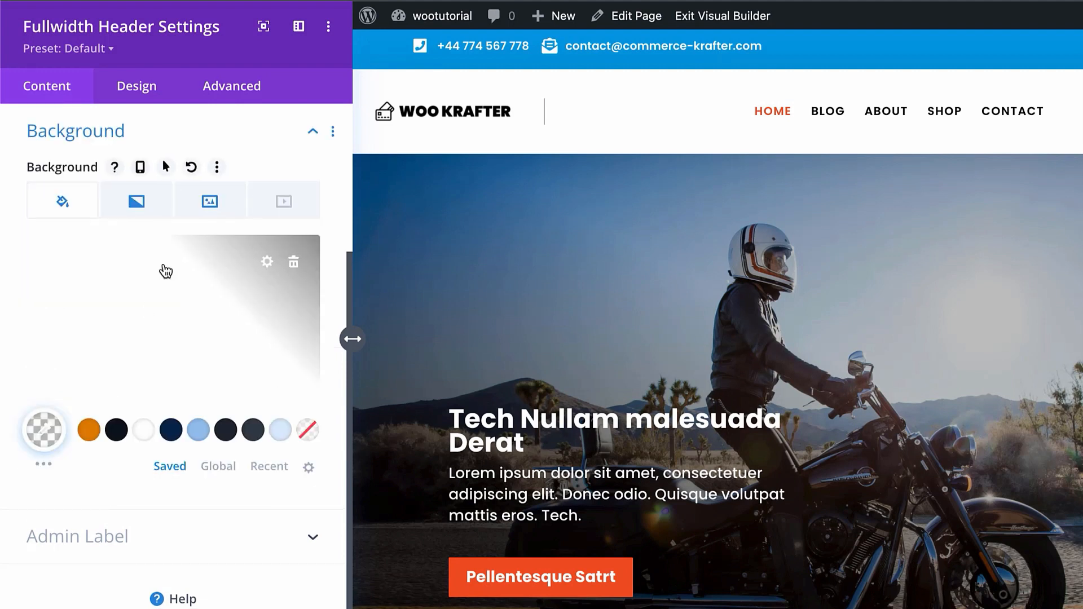
click(224, 202)
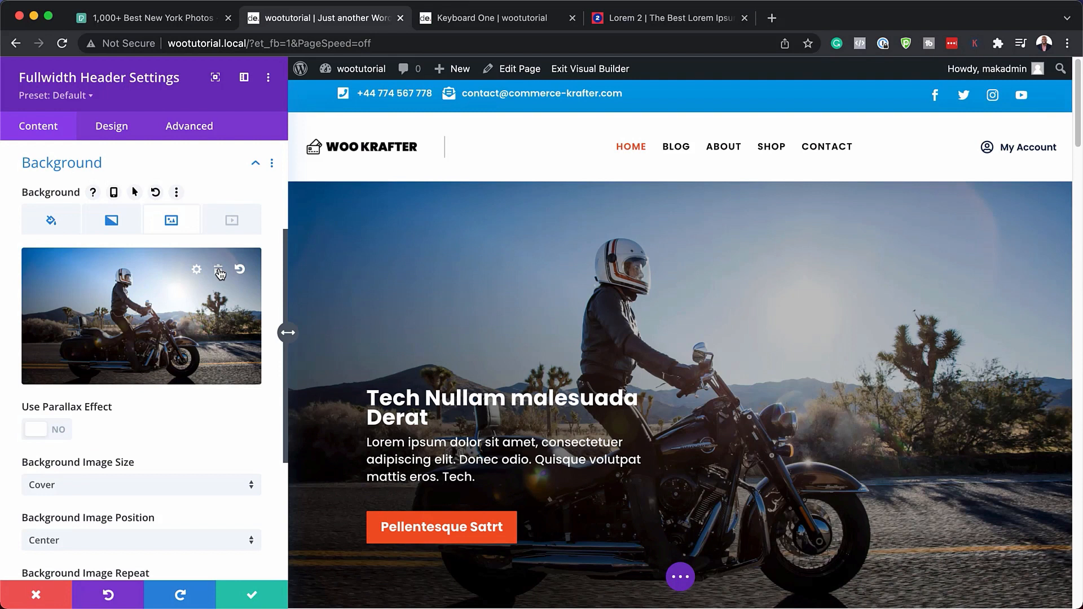
click(219, 272)
click(143, 306)
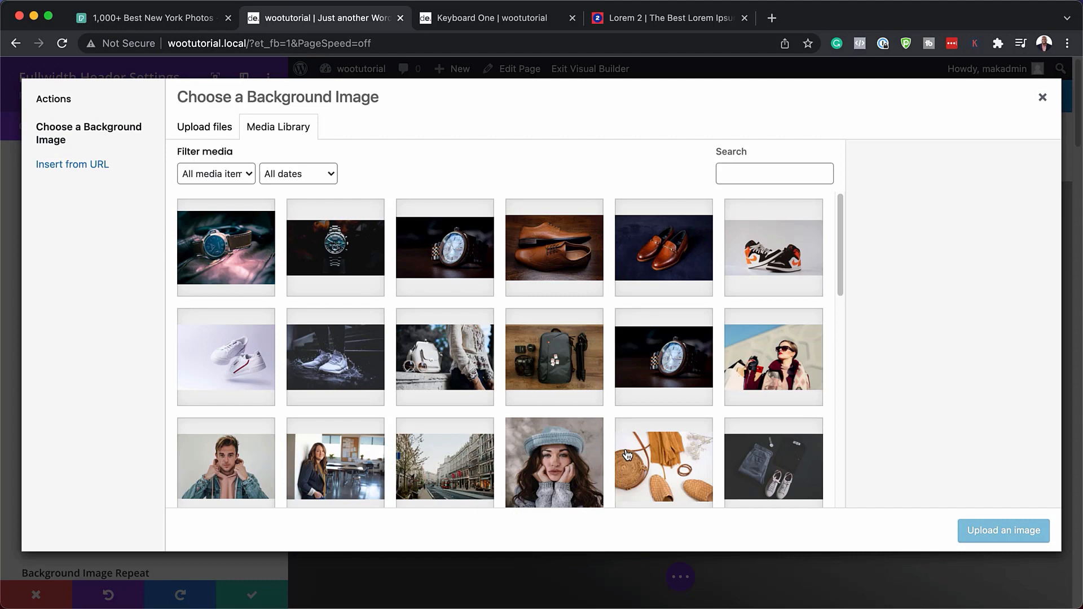
scroll(627, 455, down, 4)
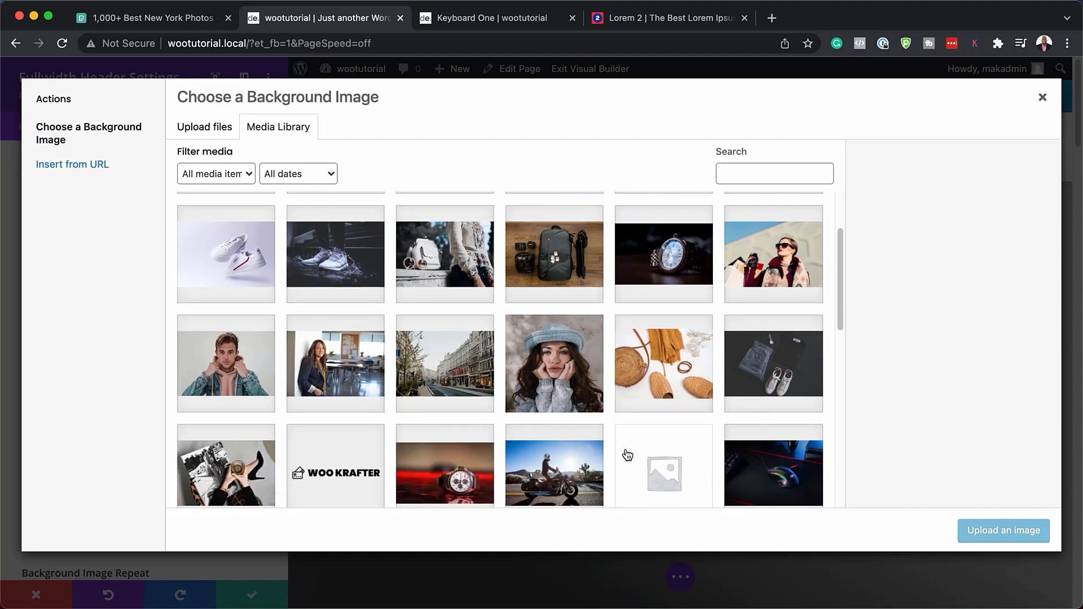
scroll(627, 455, down, 6)
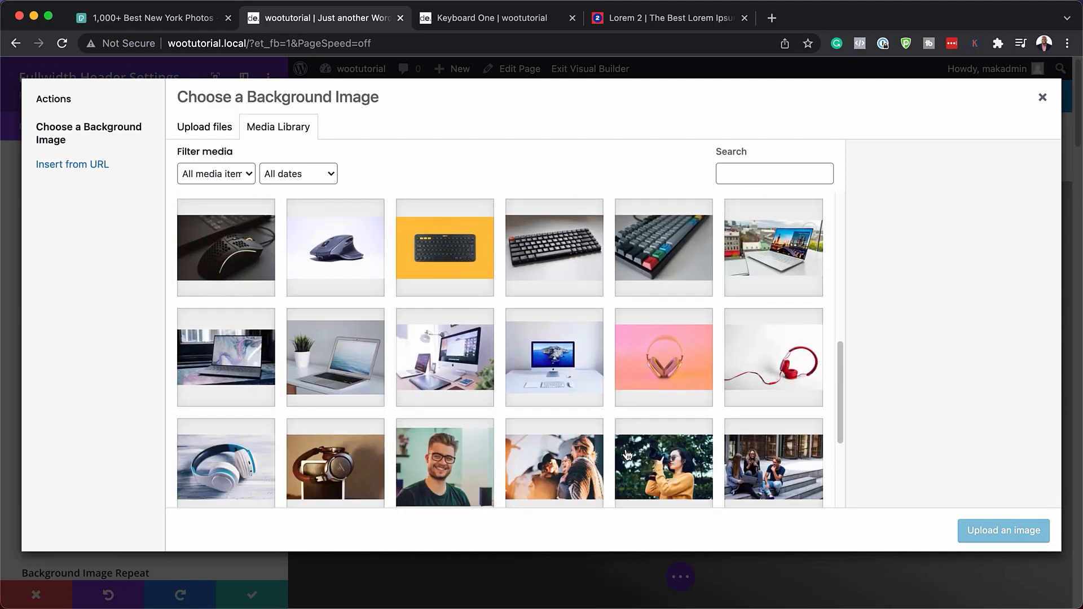
scroll(625, 454, down, 2)
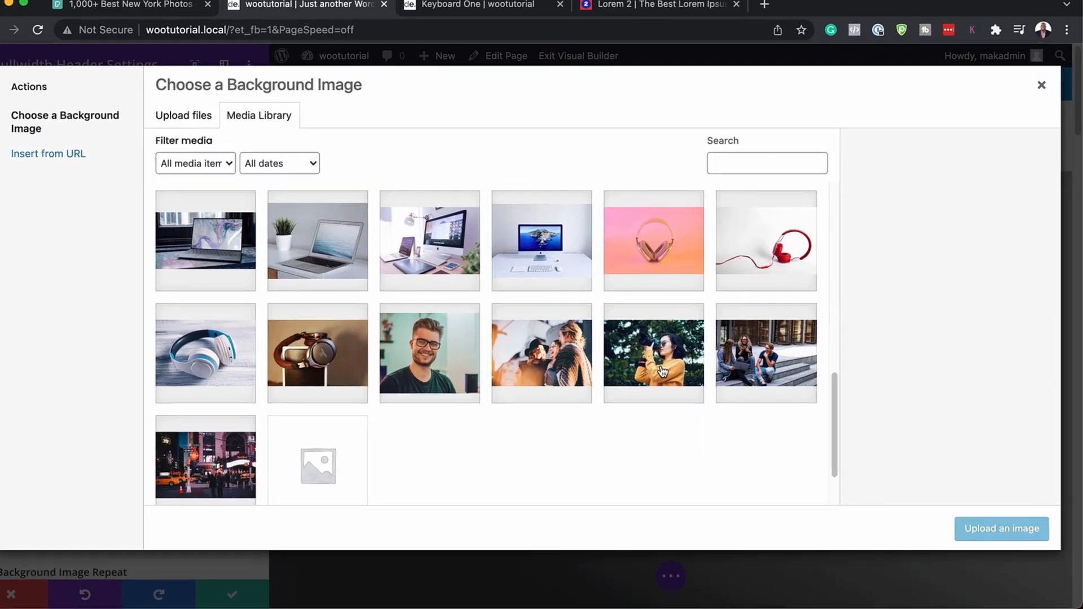
click(666, 378)
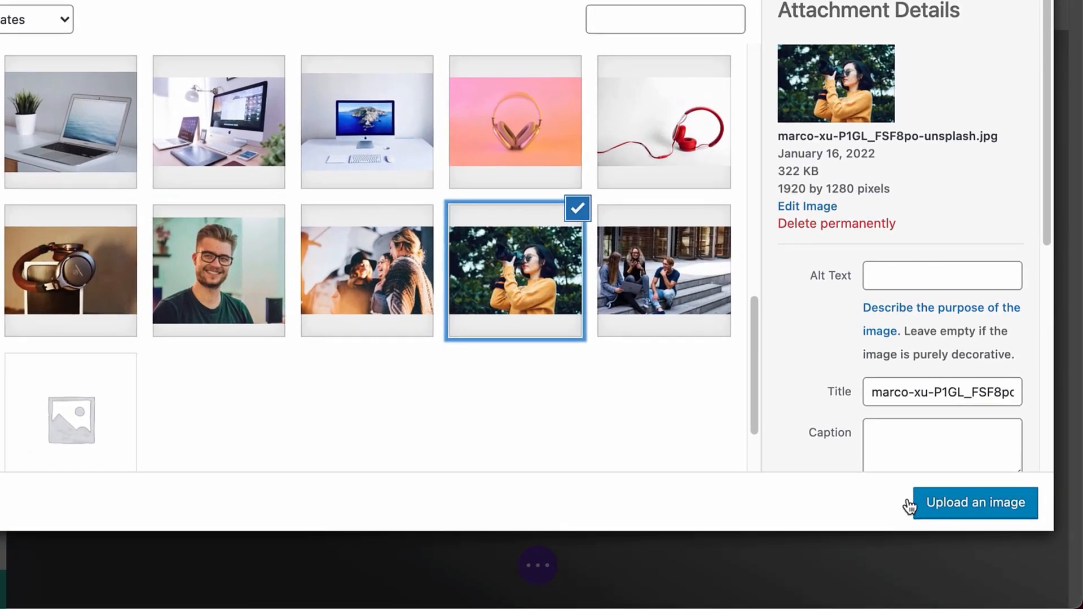
click(979, 511)
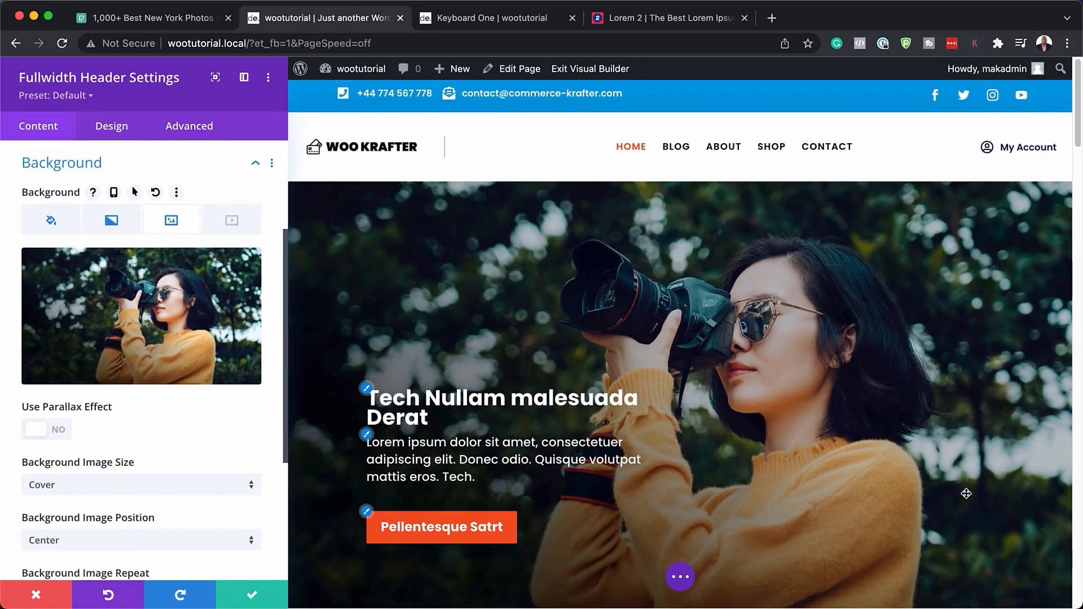
scroll(793, 455, down, 1)
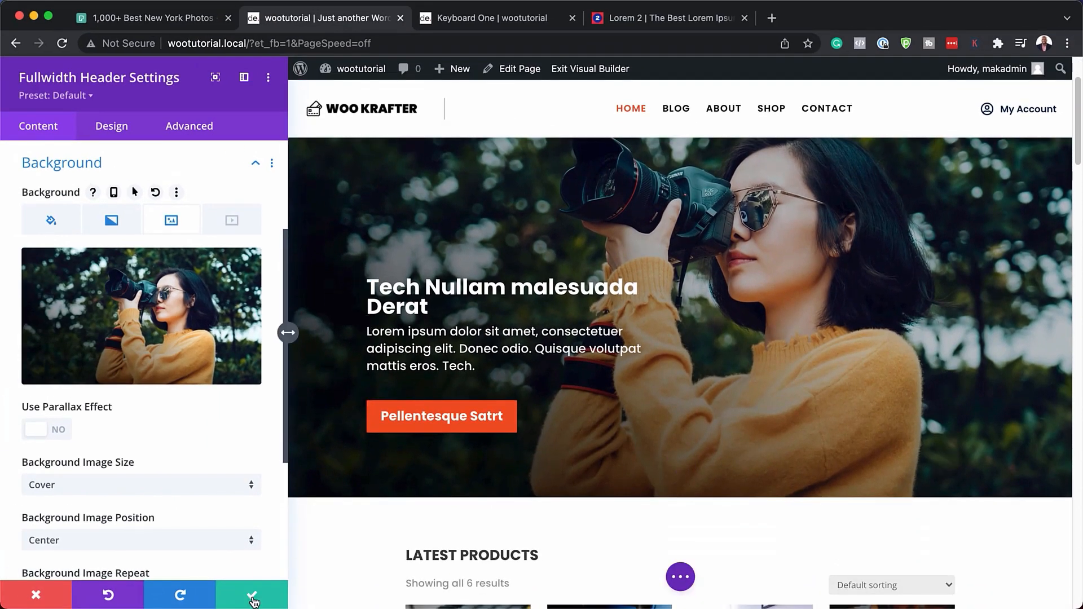
- Try the photo of three people sitting on steps, pexels-buro-millennial-1438072.jpg, as the fullwidth header's background image
mouse_move(163, 305)
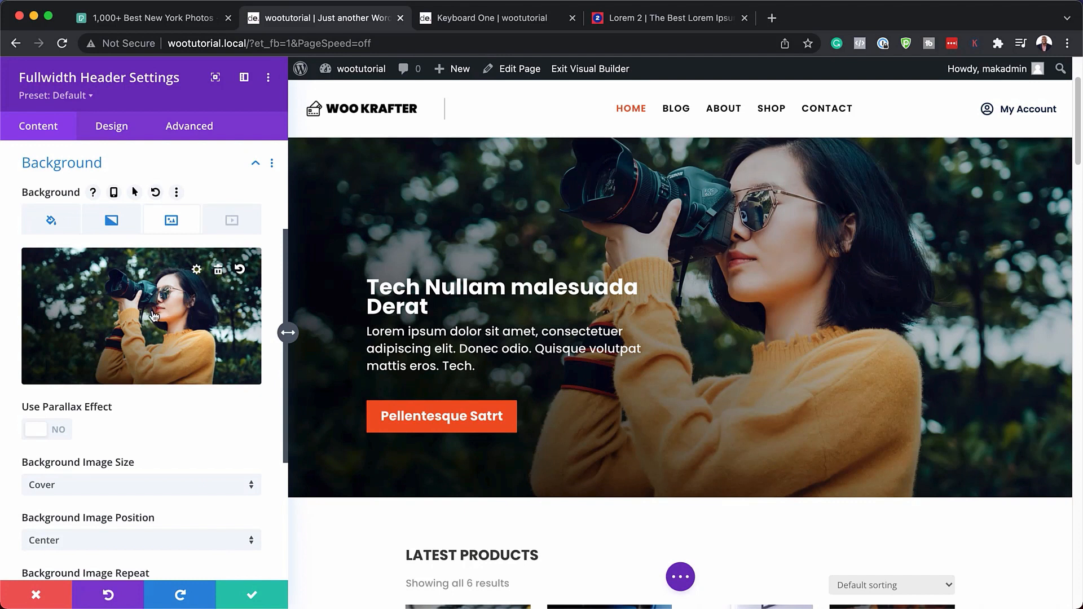
click(153, 316)
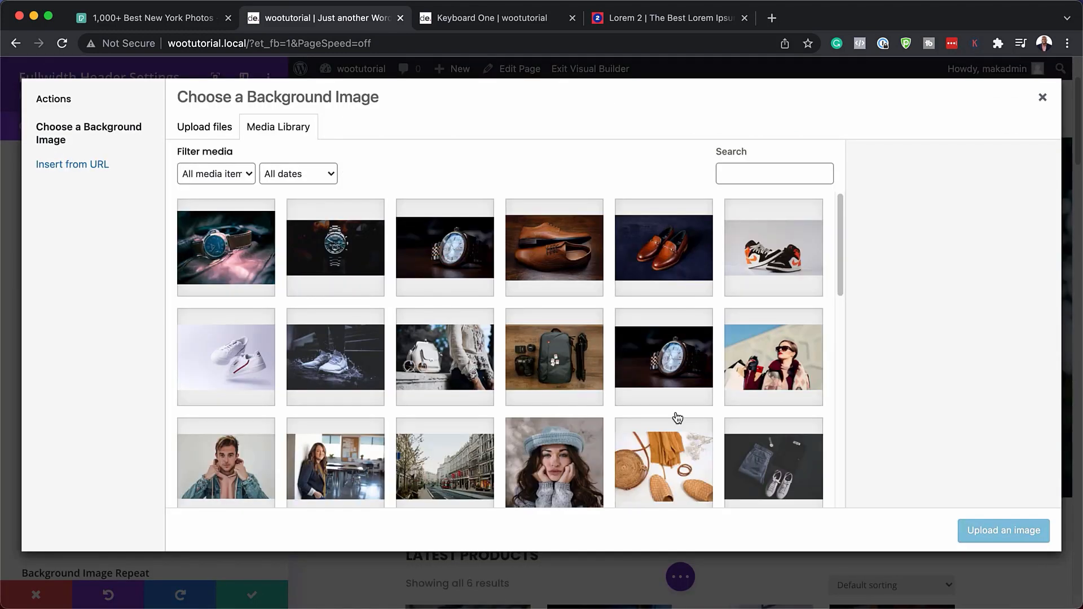
scroll(677, 417, down, 10)
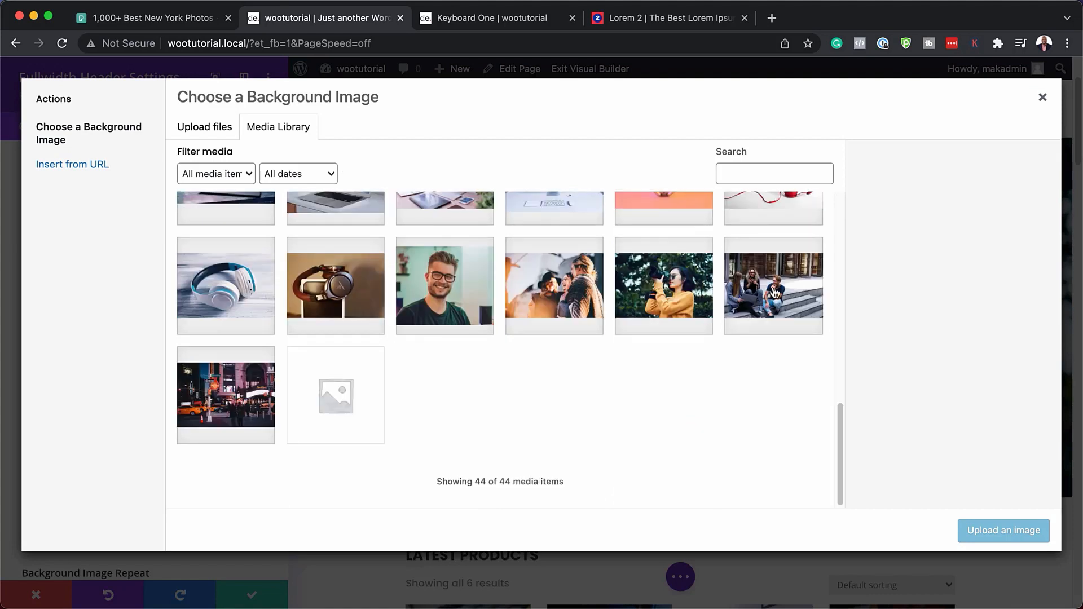
click(774, 292)
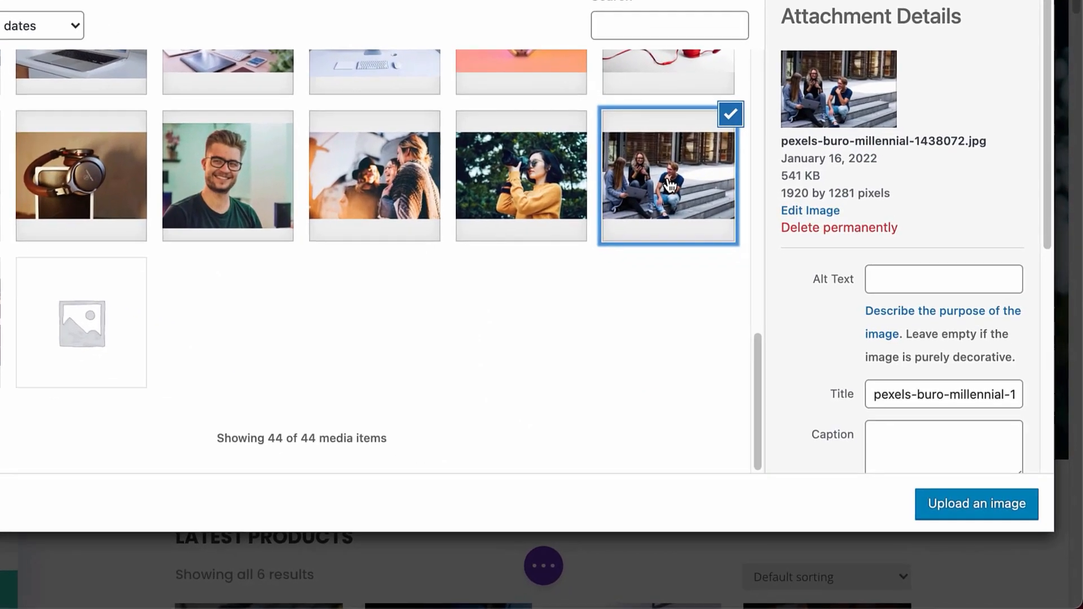
click(979, 510)
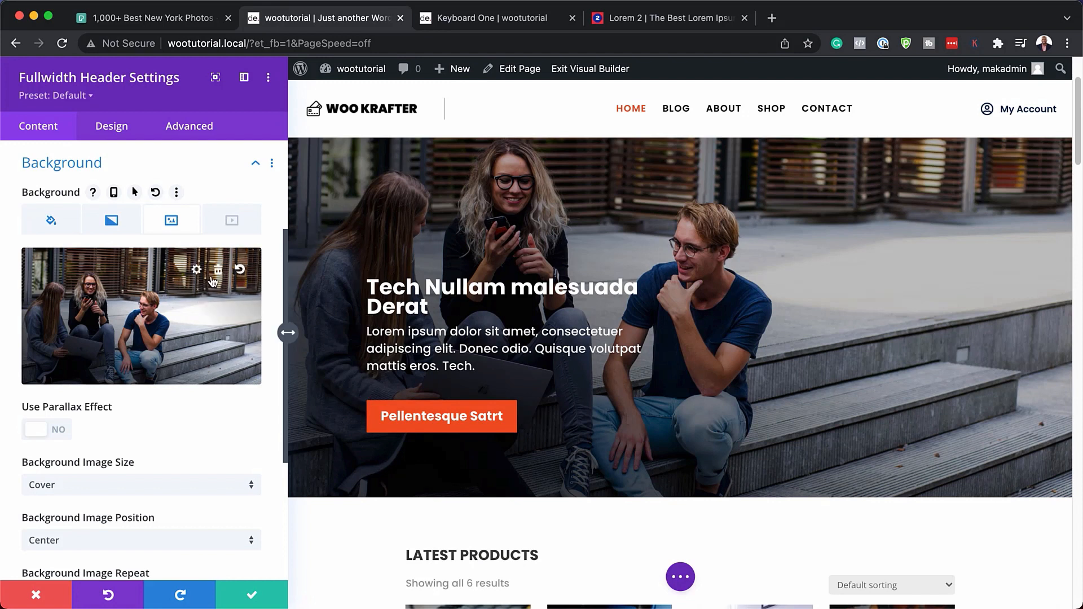
- Remove the header's background image and try the photo of laughing women, one wearing a black hat, in its place
click(218, 271)
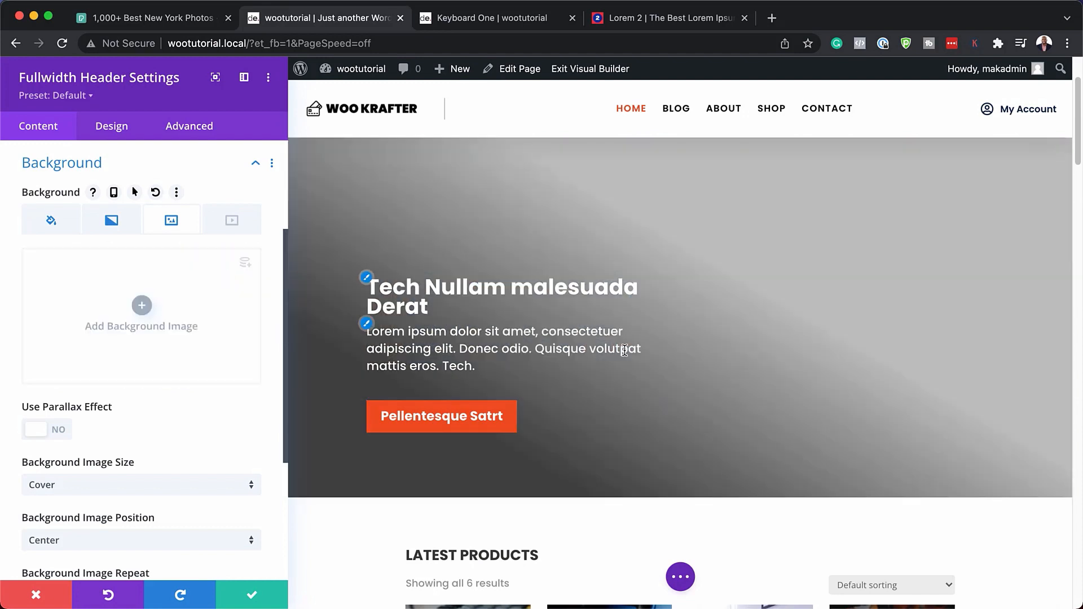
click(148, 305)
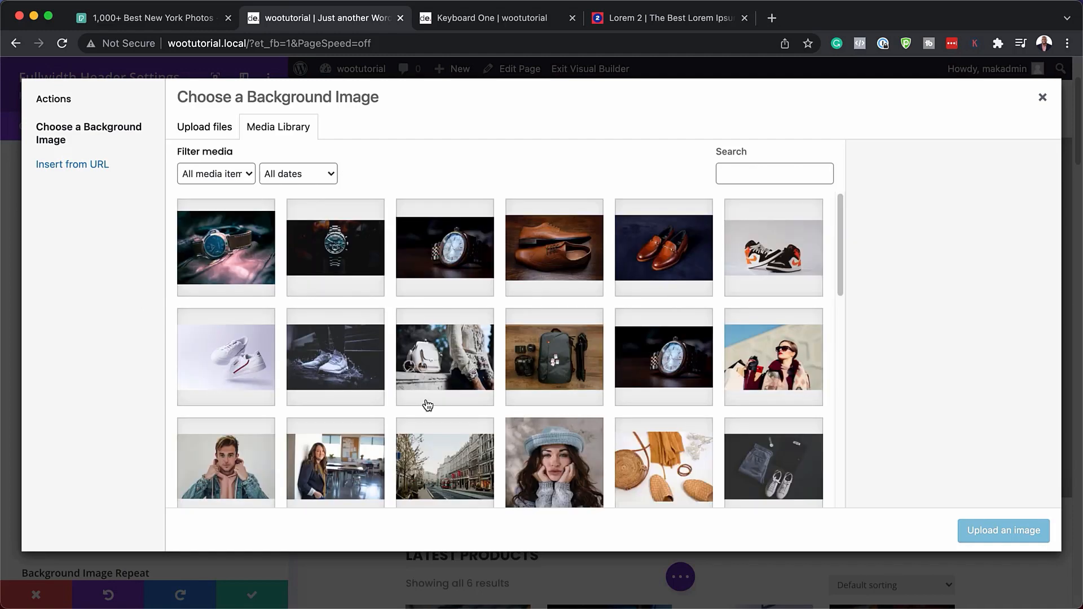
scroll(427, 405, down, 10)
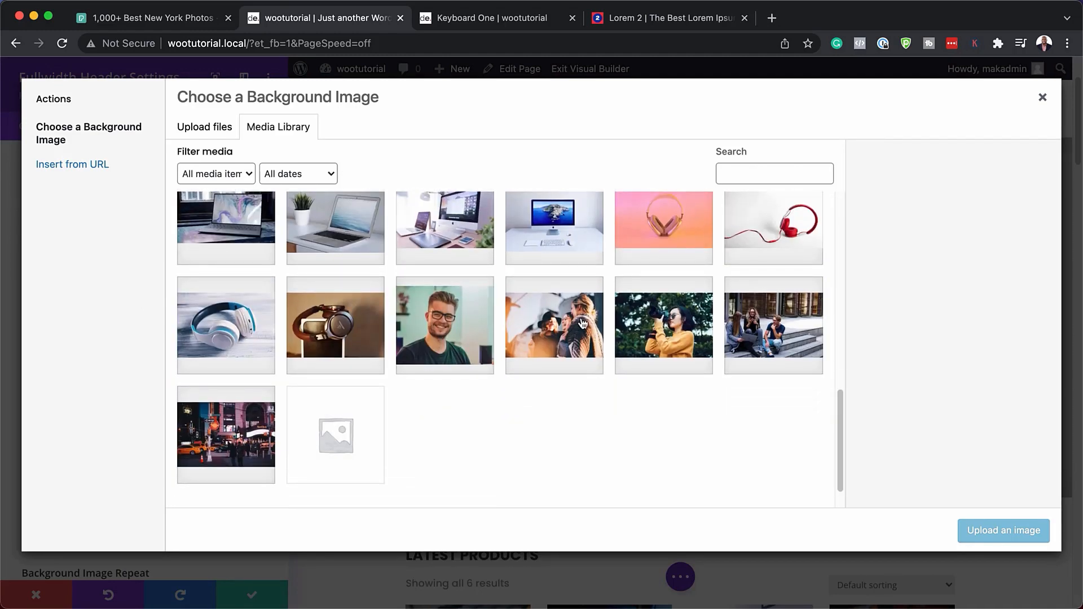
click(582, 323)
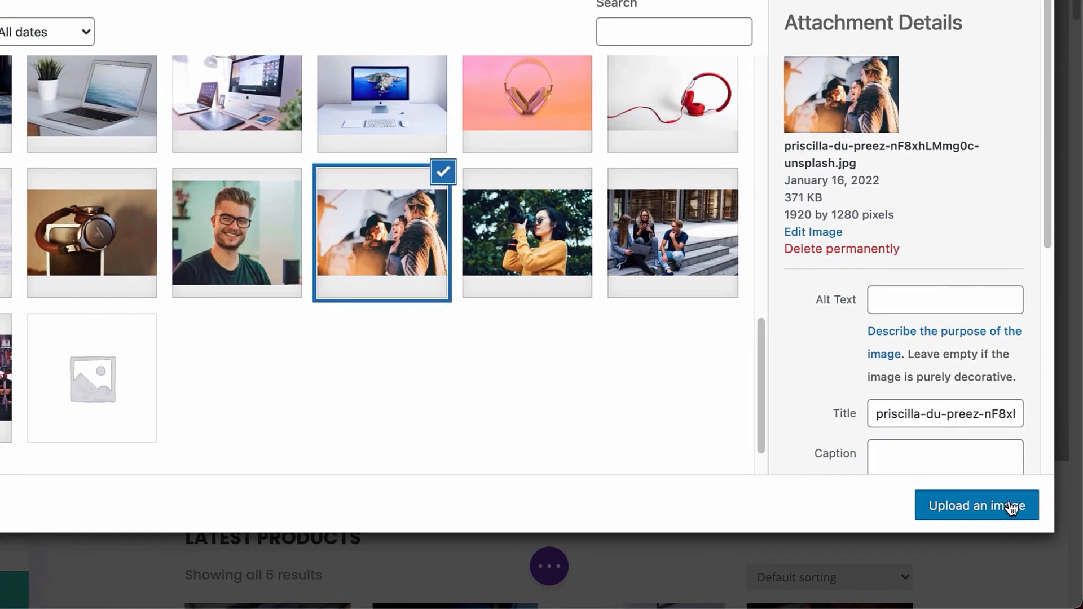
click(1009, 508)
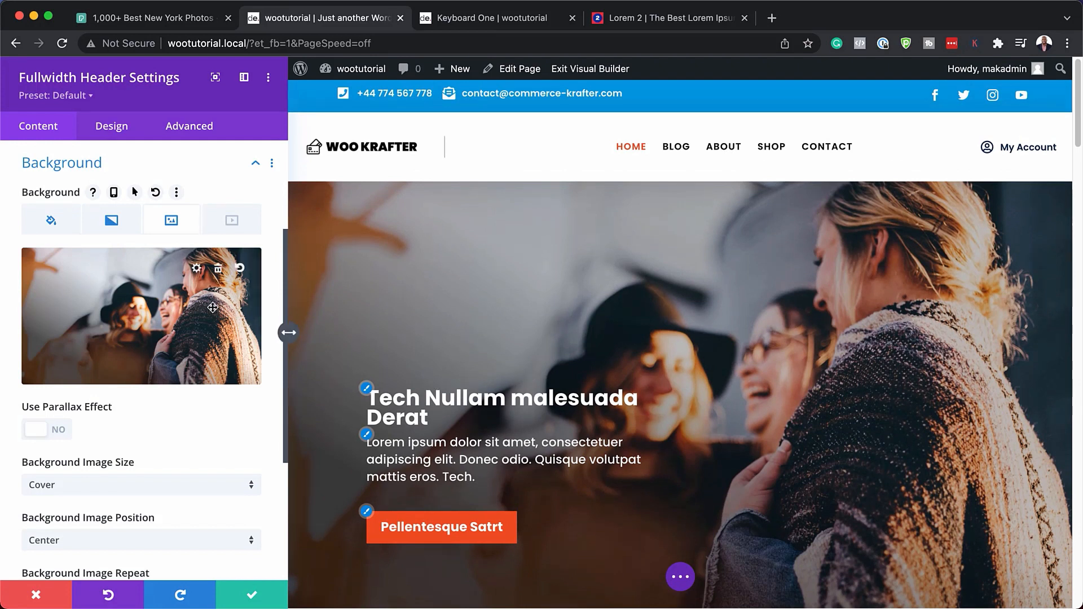
- Remove the laughing women background, set the photo of the woman with a camera again, and save the fullwidth header settings
click(217, 272)
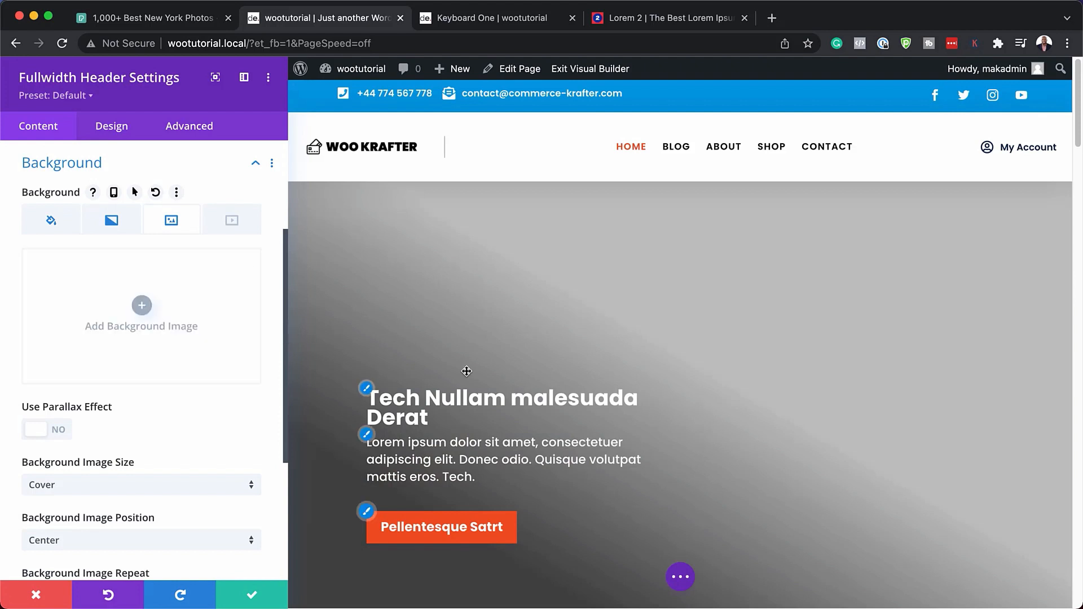
click(141, 310)
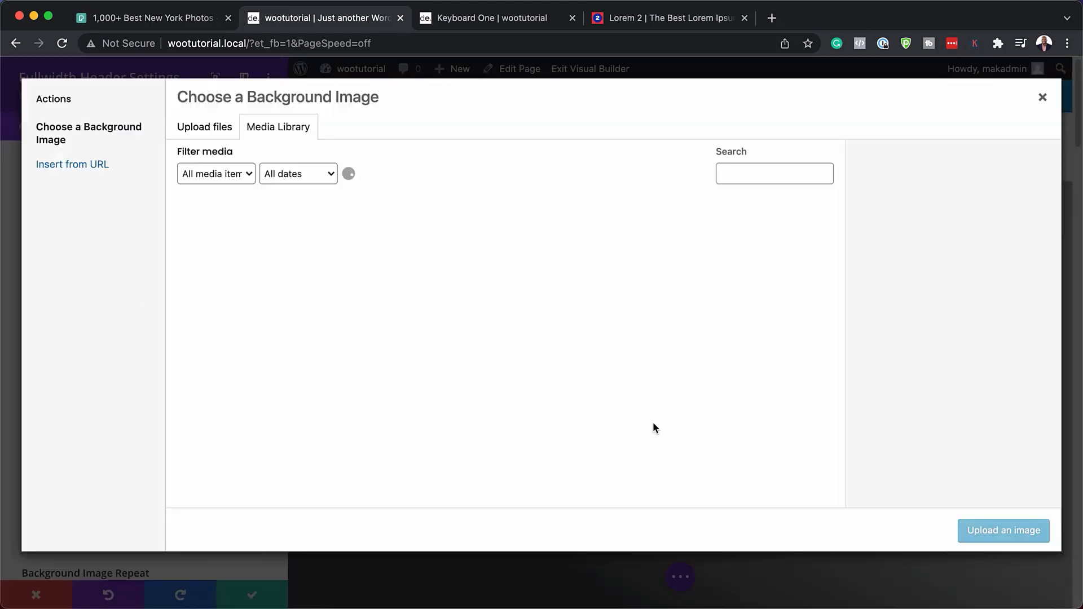
scroll(702, 416, down, 5)
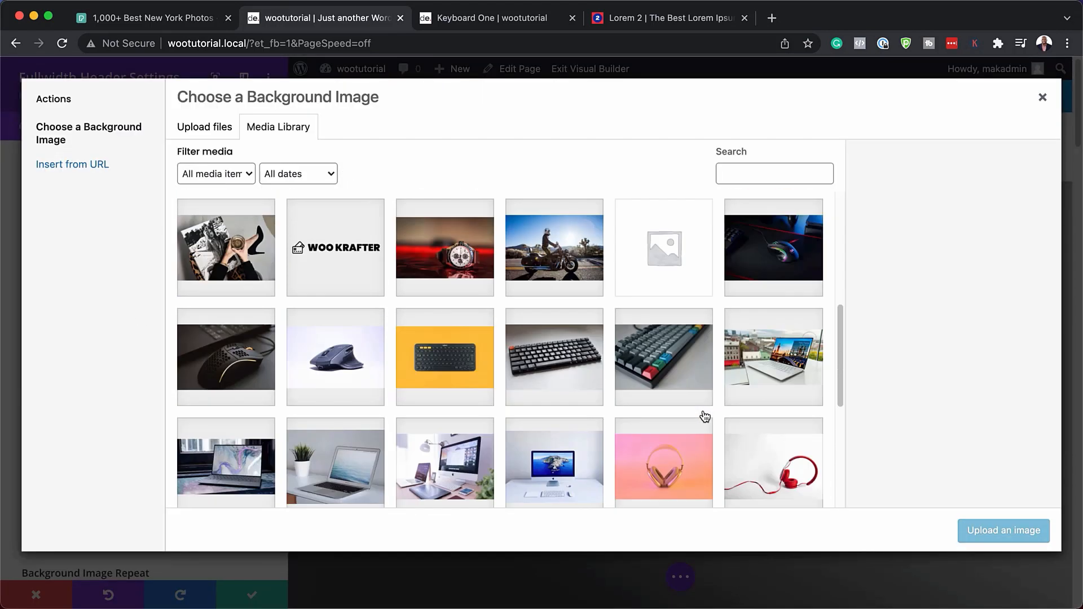
scroll(704, 416, down, 4)
click(660, 351)
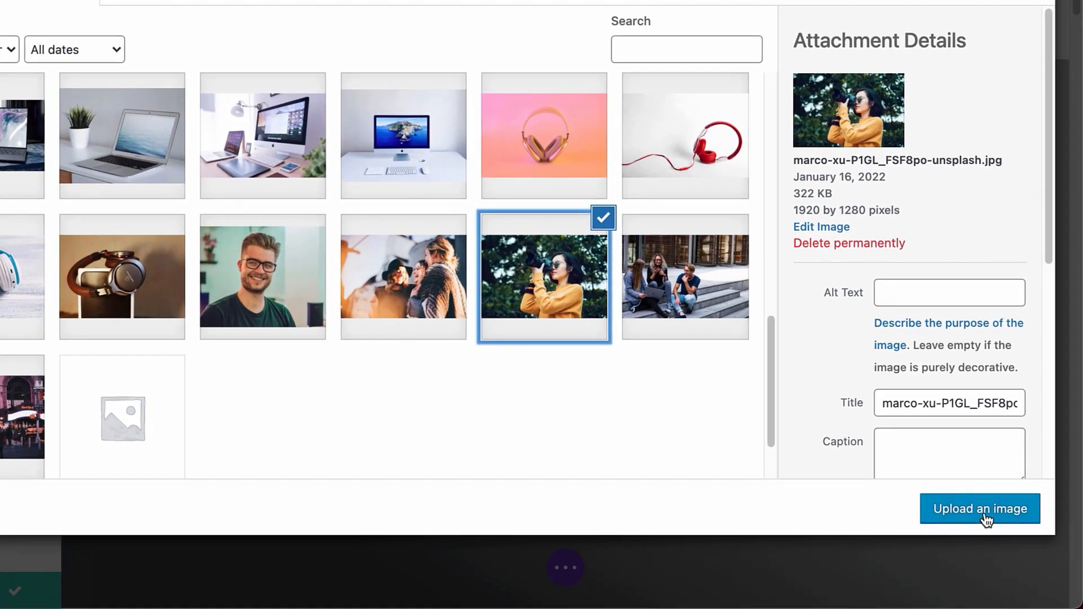
click(986, 519)
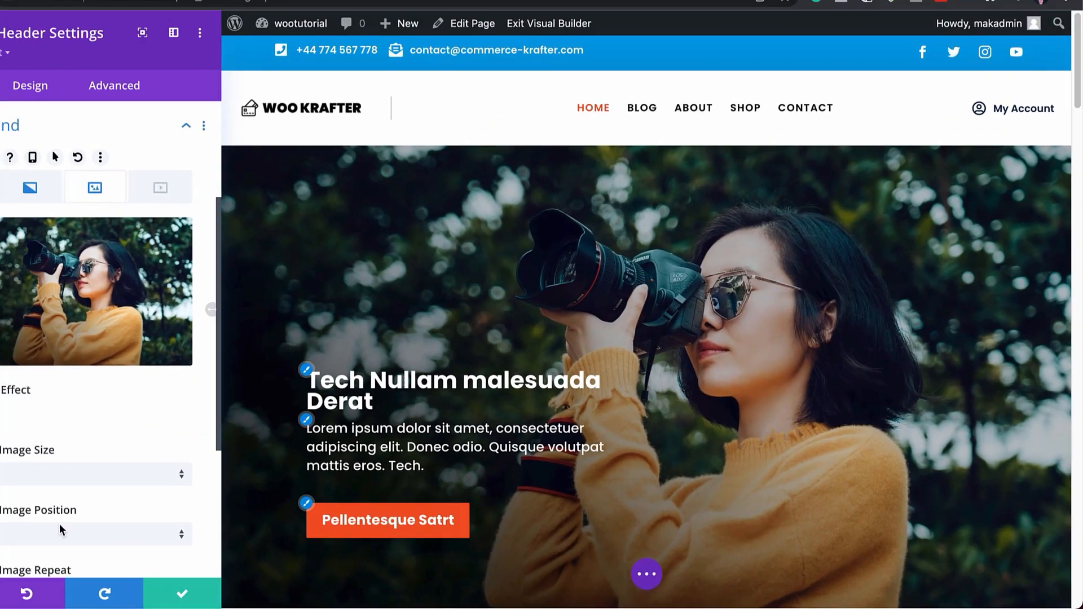
click(182, 595)
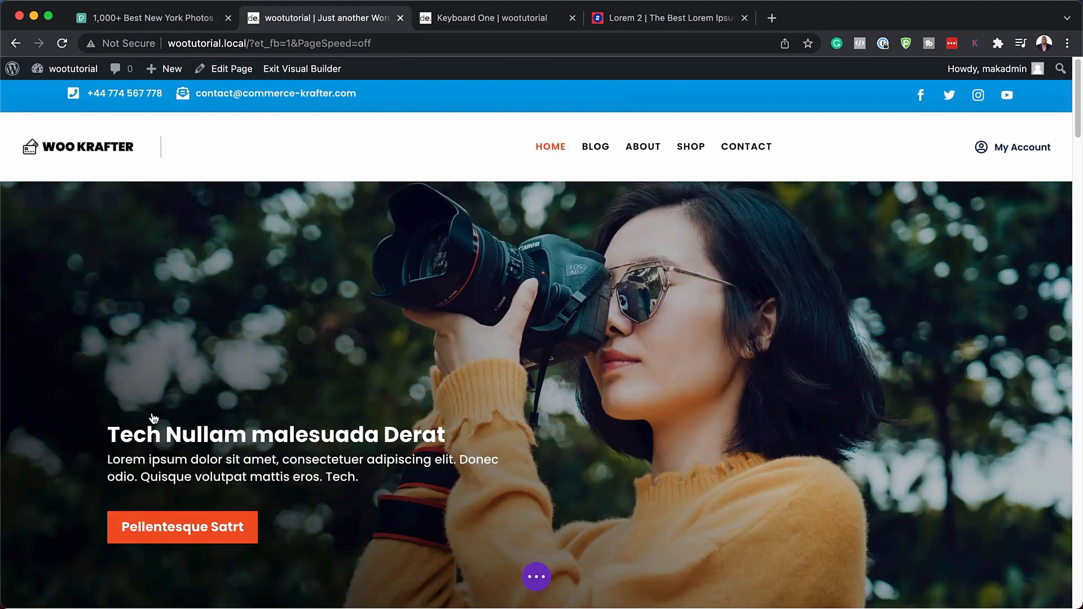
- Open the settings of the shopping woman image beside the "Praesent Dapibus" text, below the Latest Products section
scroll(861, 392, down, 8)
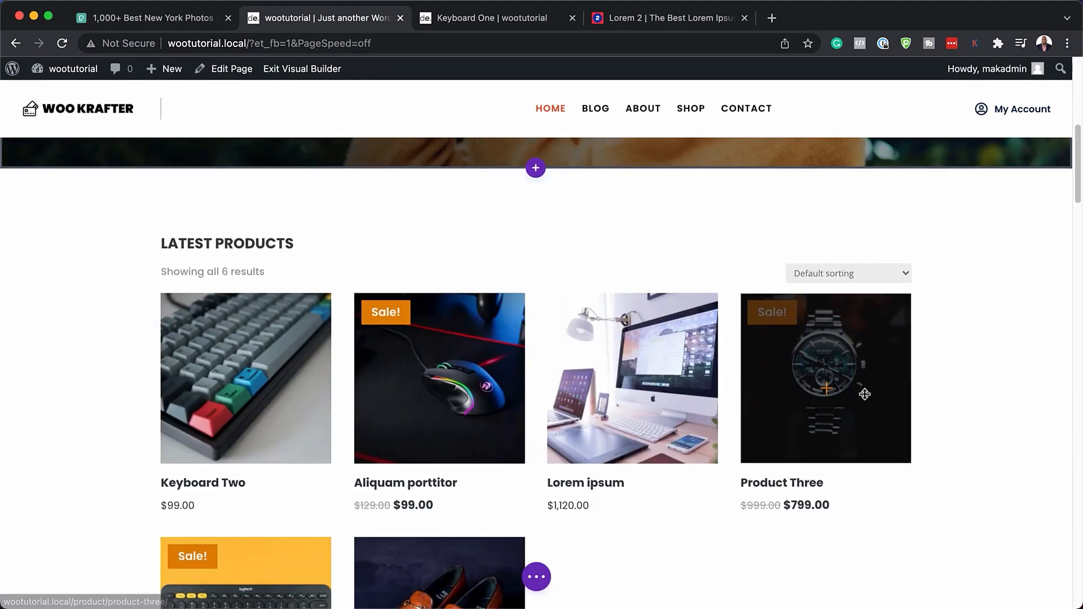
scroll(863, 398, down, 2)
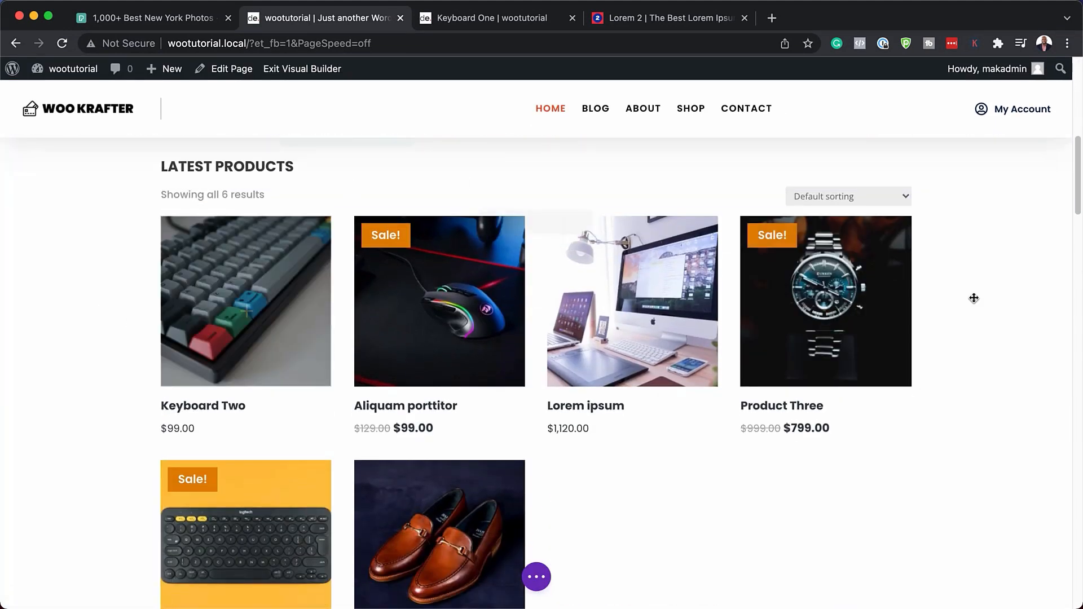
scroll(1030, 371, down, 6)
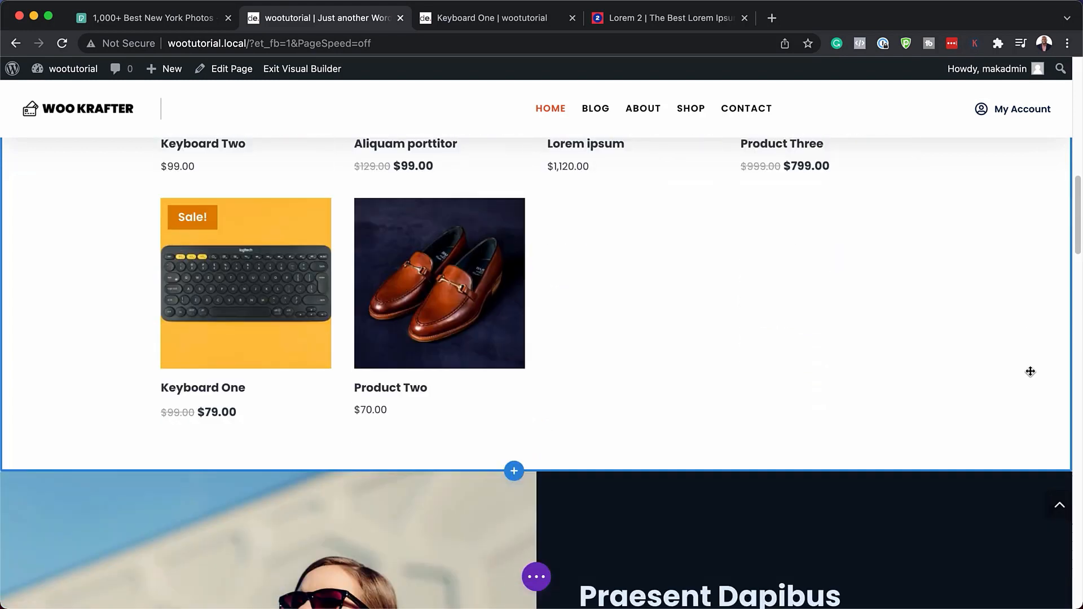
scroll(1030, 370, down, 9)
scroll(1030, 370, up, 3)
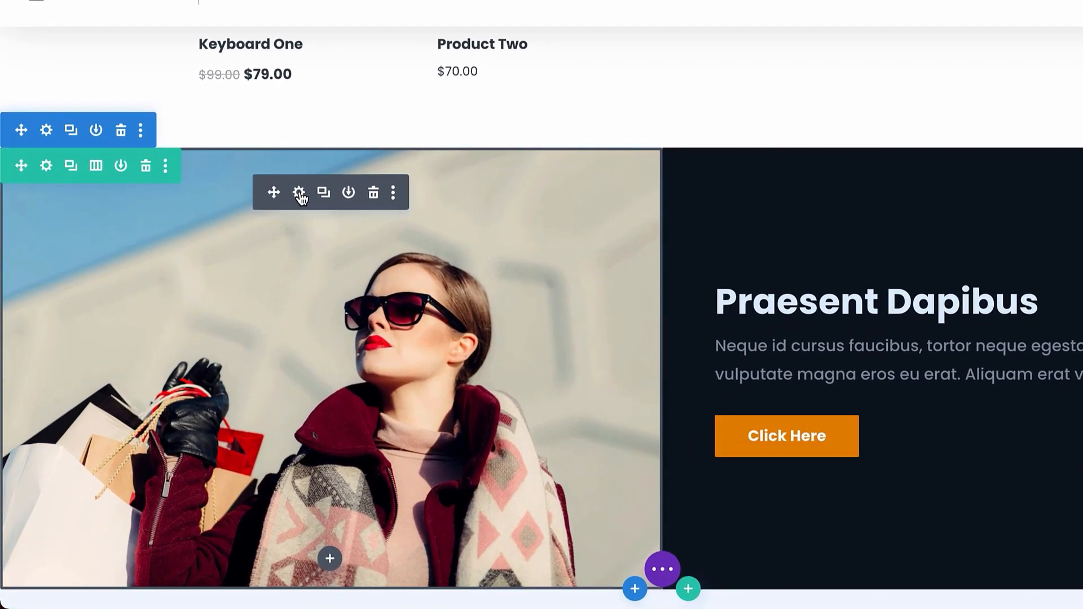
click(300, 195)
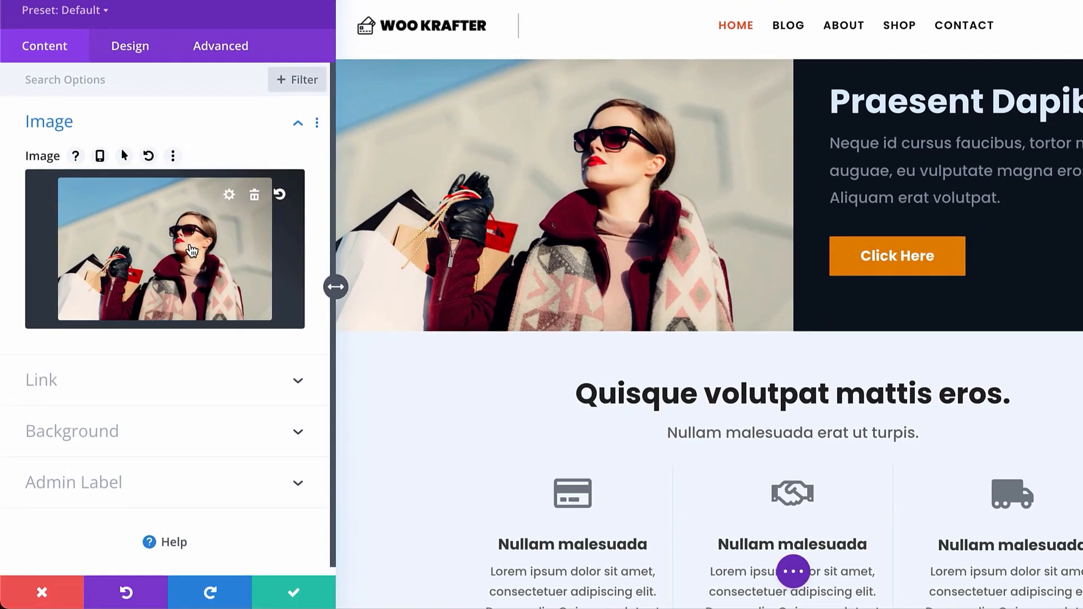
- Replace the promo section's image with pexels-buro-millennial-1438072.jpg from the media library and save the image module
click(192, 250)
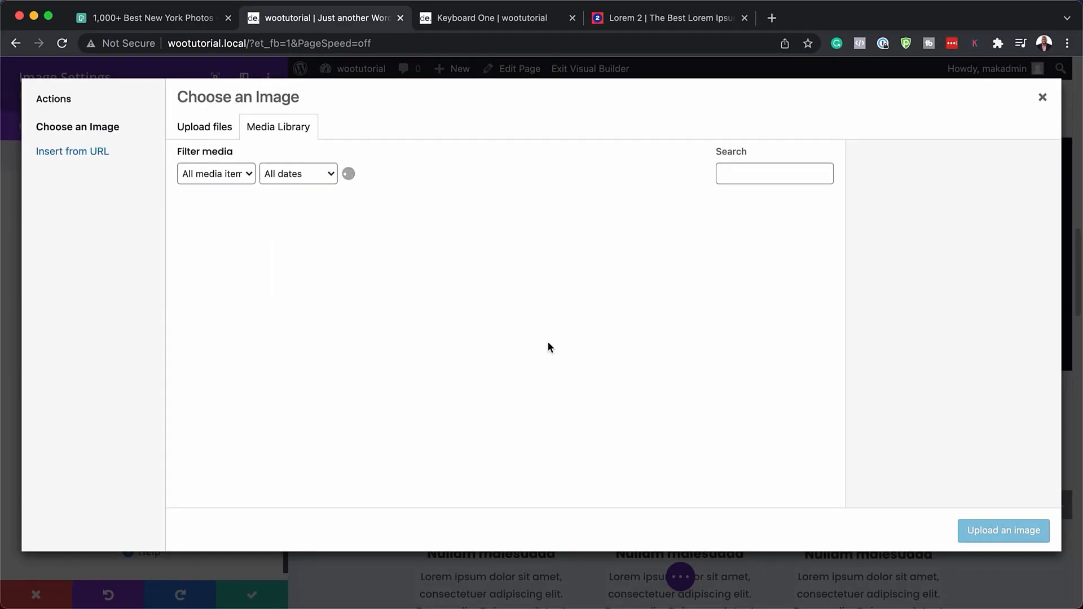
scroll(659, 375, down, 6)
scroll(659, 375, down, 4)
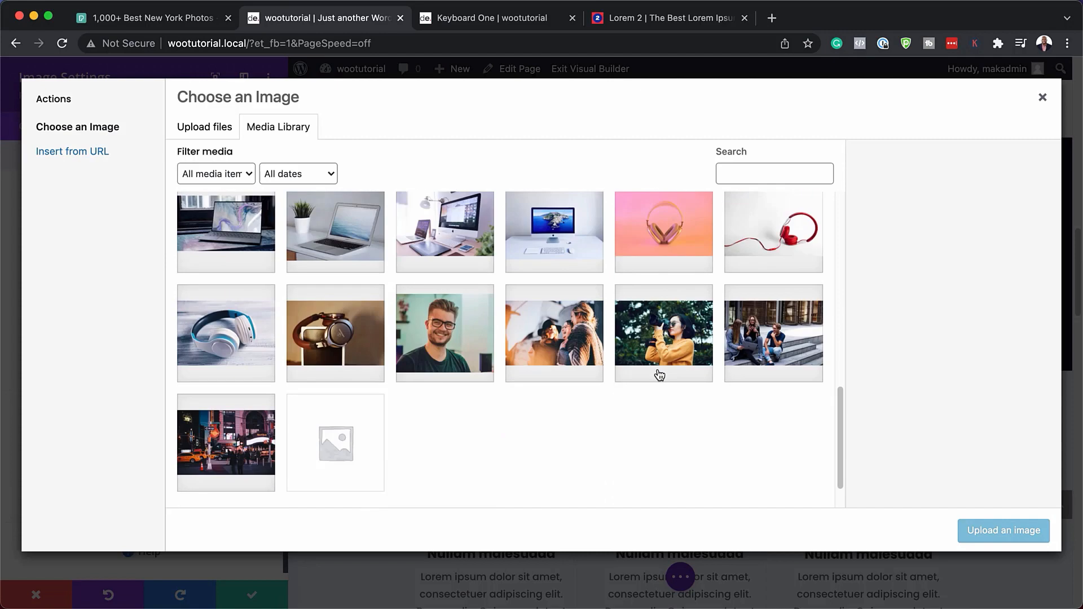
click(771, 339)
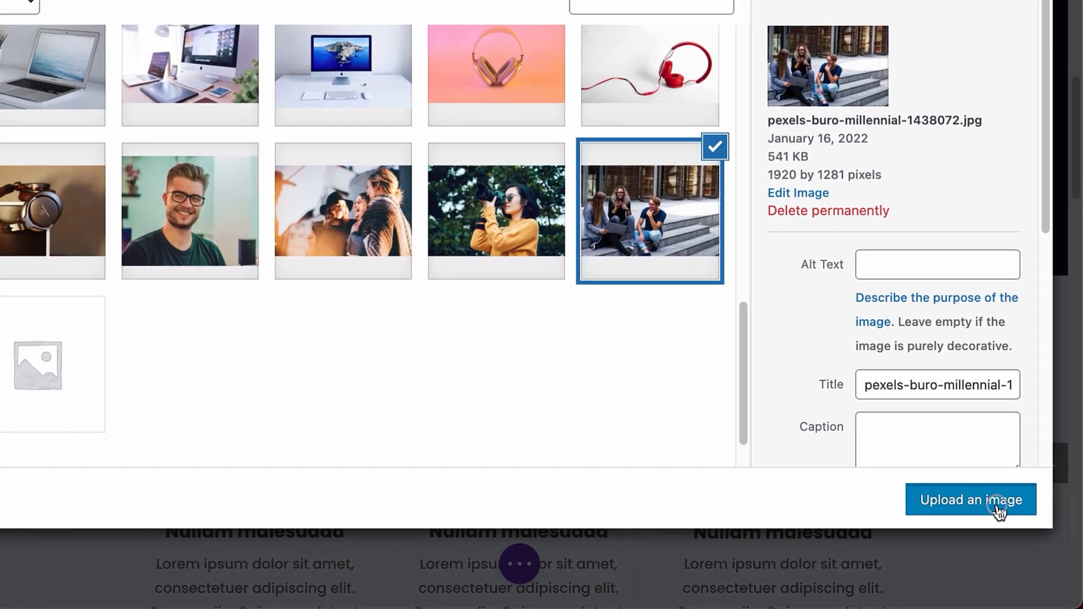
click(1004, 531)
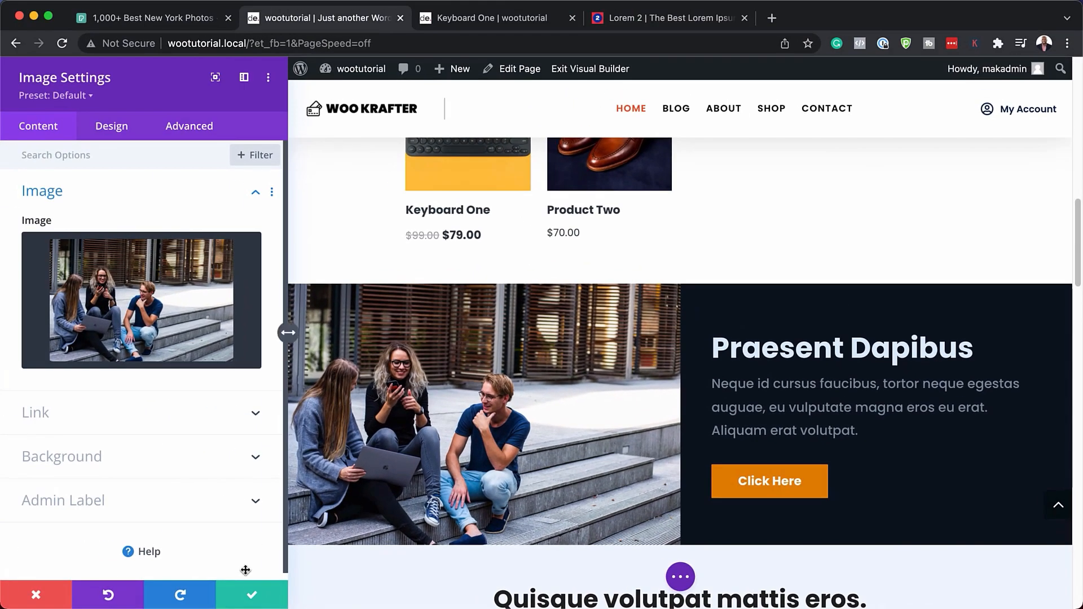
click(253, 598)
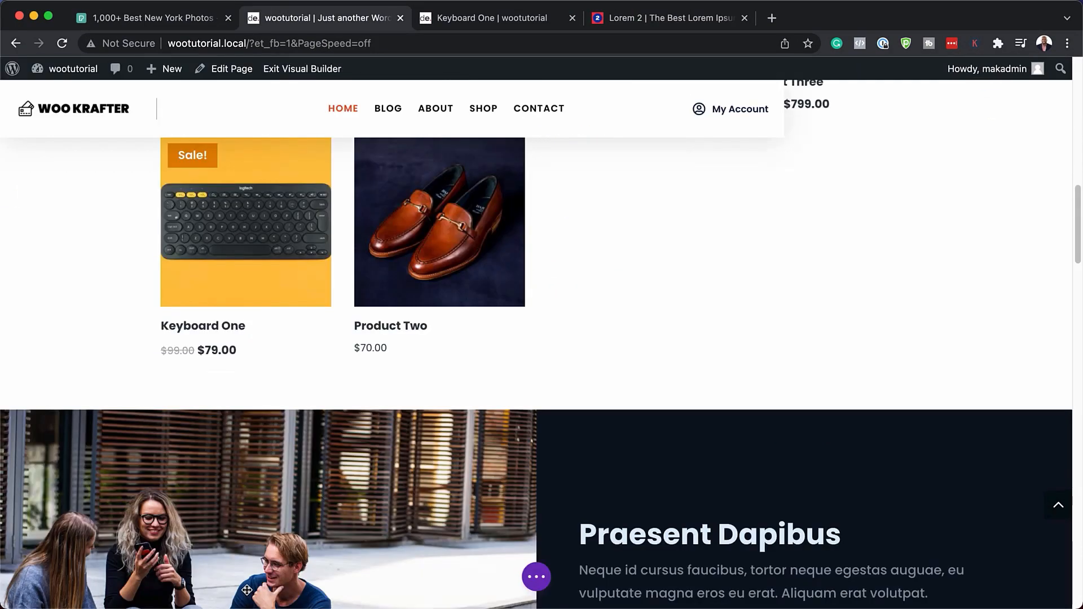
- Add "10%" in front of the "Praesent Dapibus" heading in the promo text and save the text module
scroll(814, 436, down, 7)
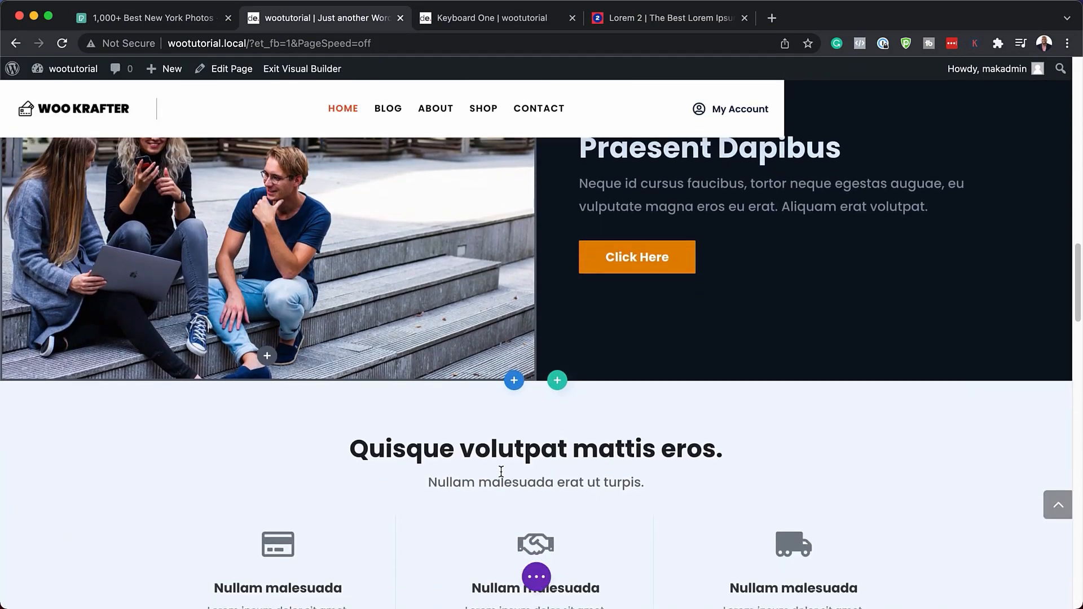
scroll(698, 352, up, 2)
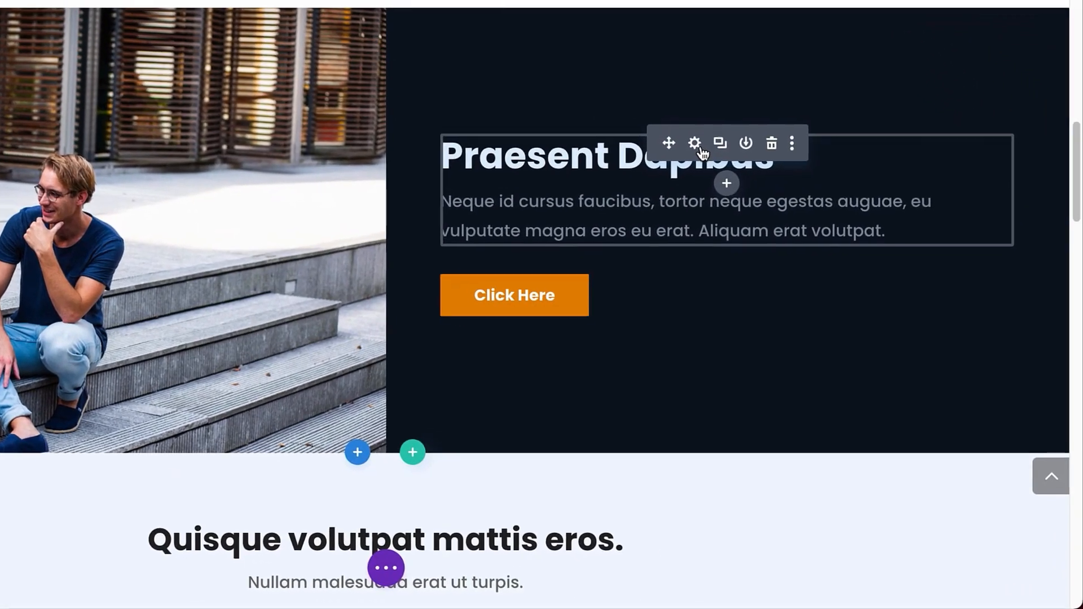
click(781, 247)
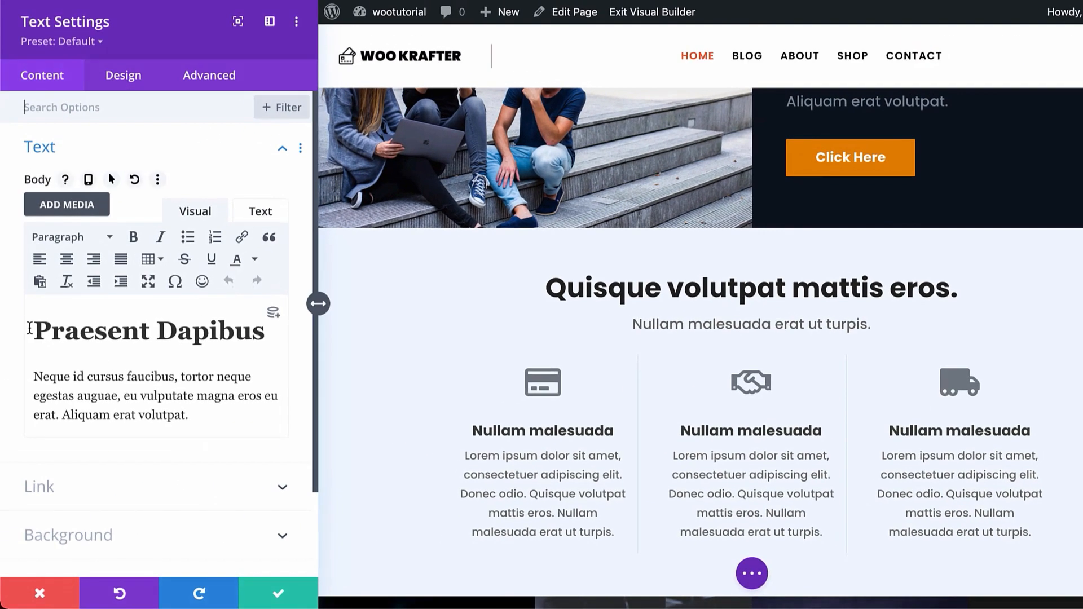
click(30, 329)
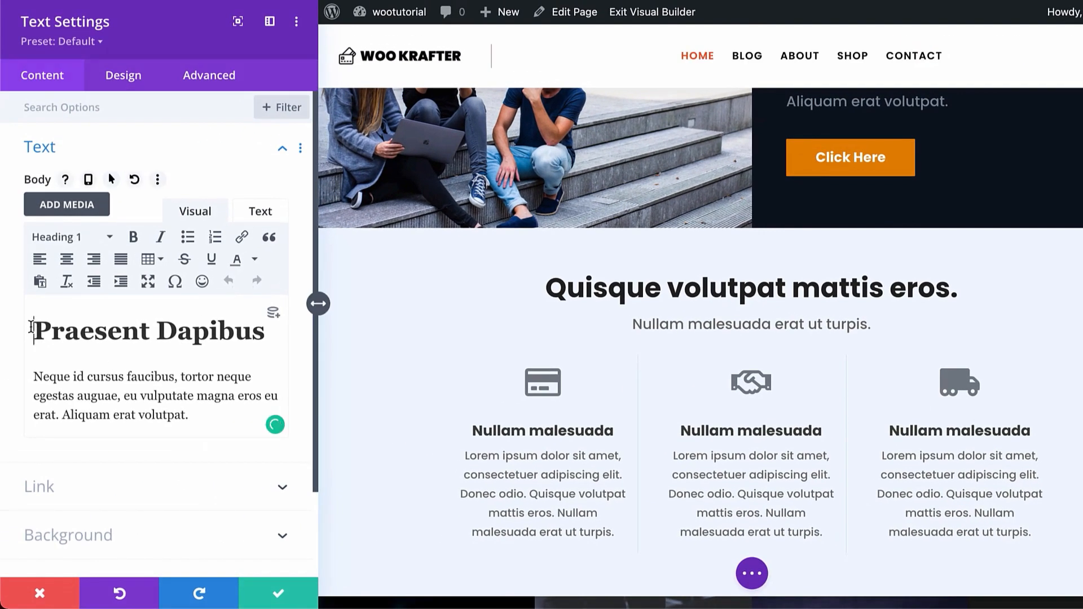
text(10%)
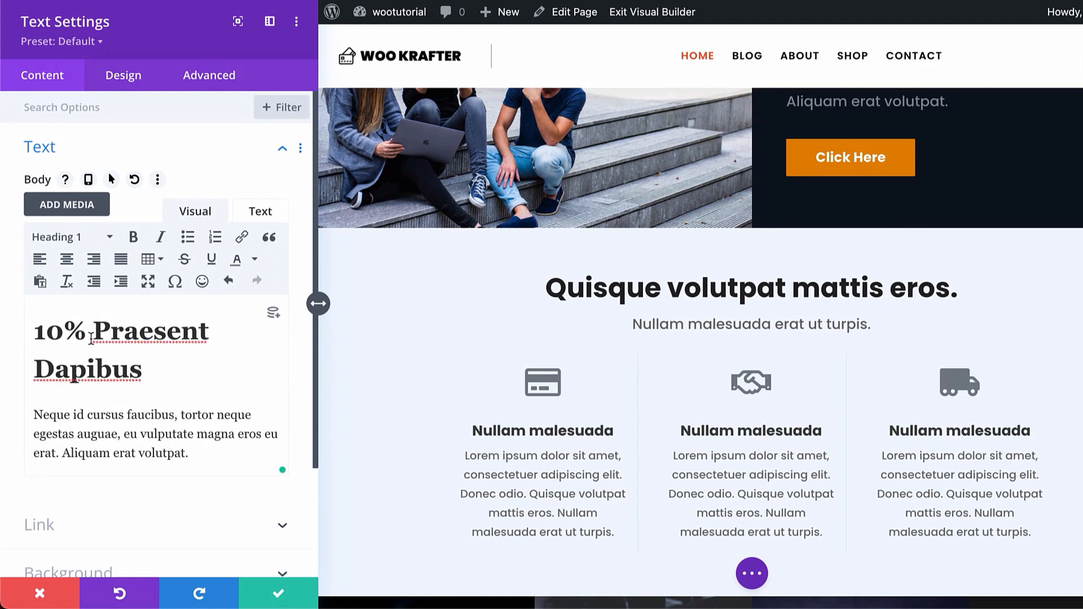
scroll(899, 400, up, 5)
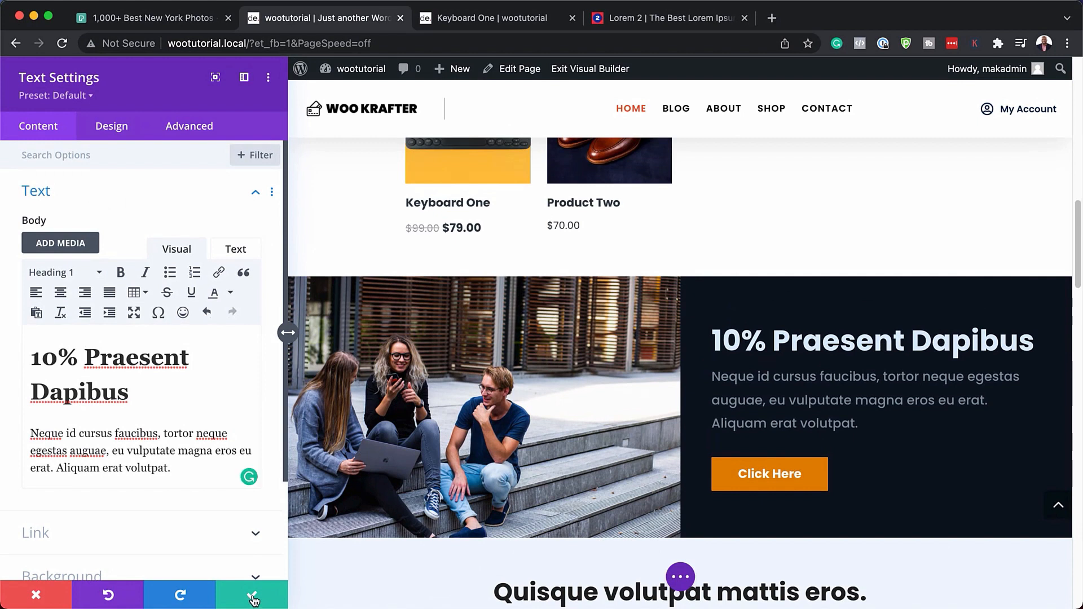
click(252, 599)
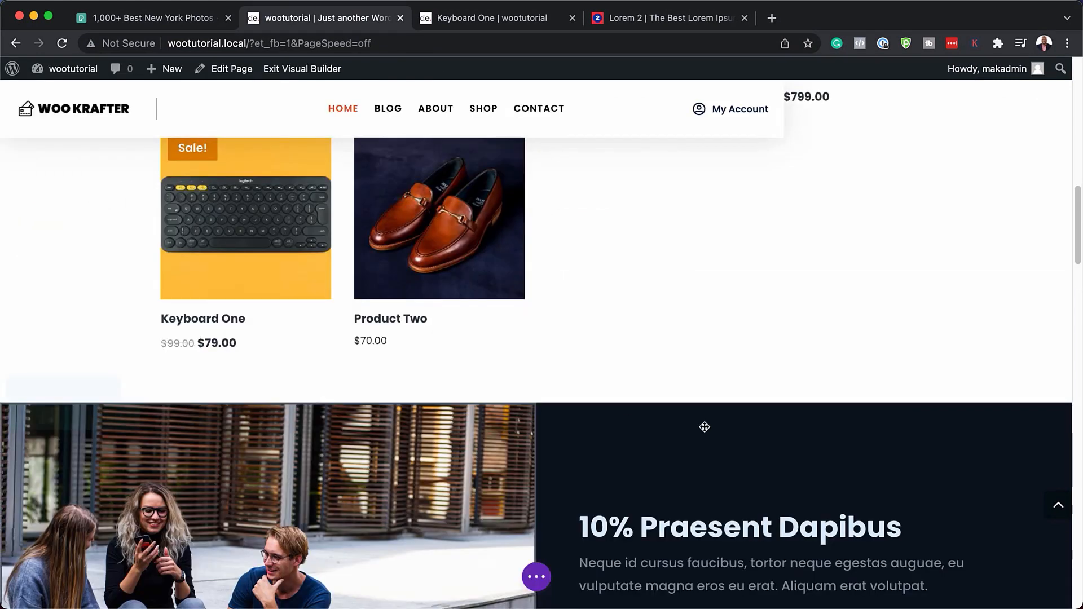
- Examine the link settings of the promo section's "Click Here" button, then close its module settings
scroll(705, 427, down, 1)
scroll(704, 427, down, 1)
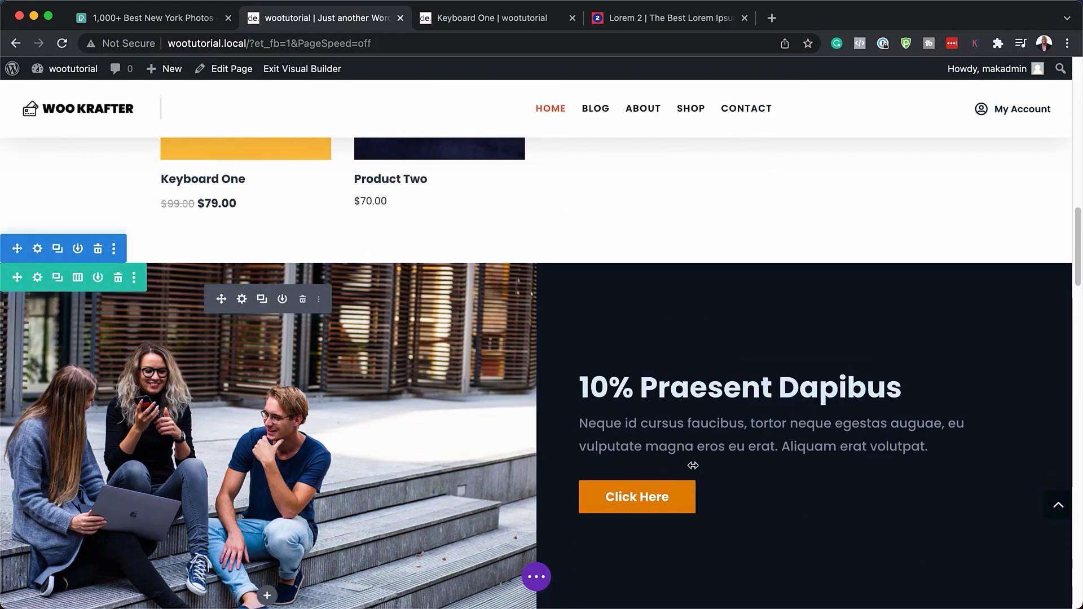
scroll(704, 473, down, 1)
scroll(704, 478, down, 1)
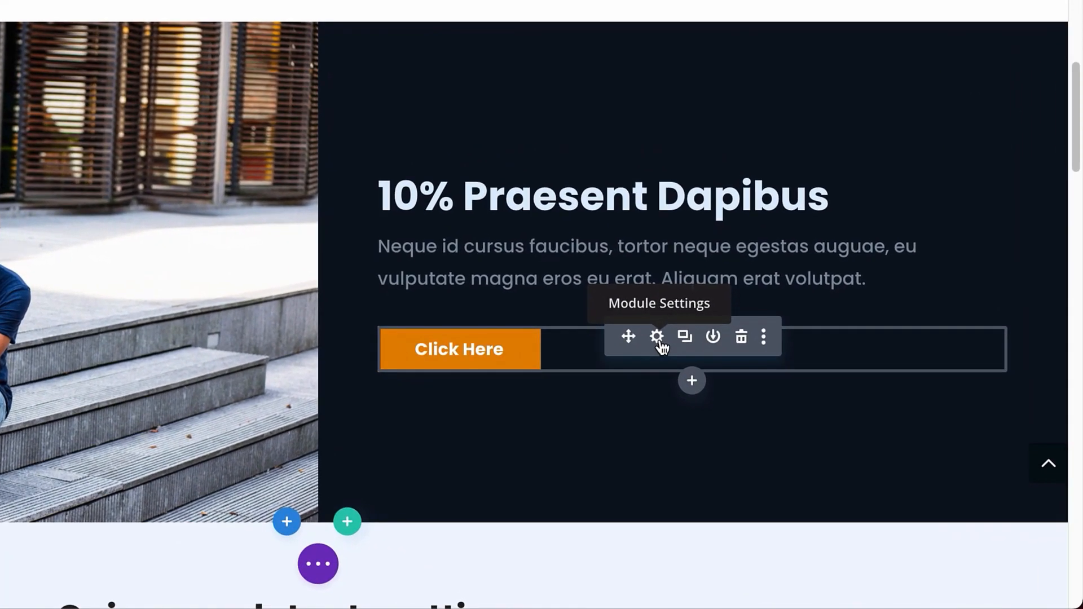
scroll(660, 345, down, 5)
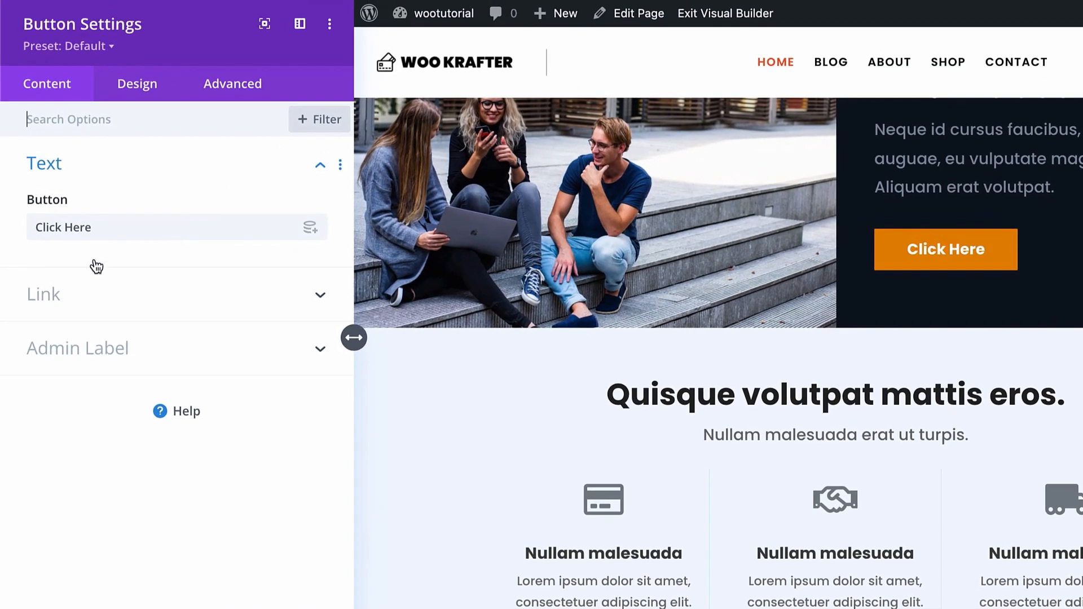
click(45, 294)
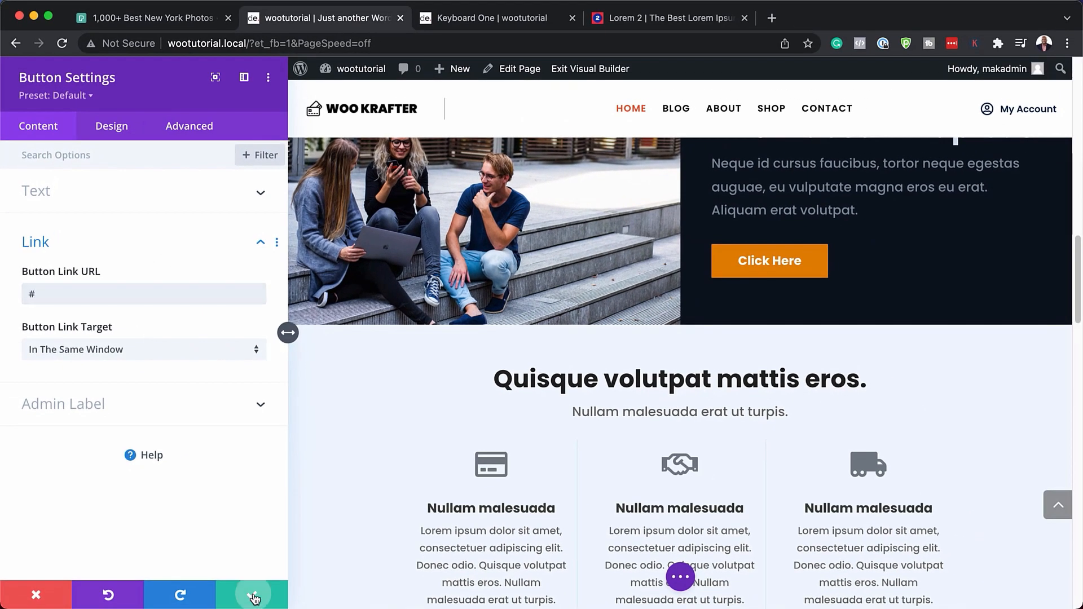
click(254, 596)
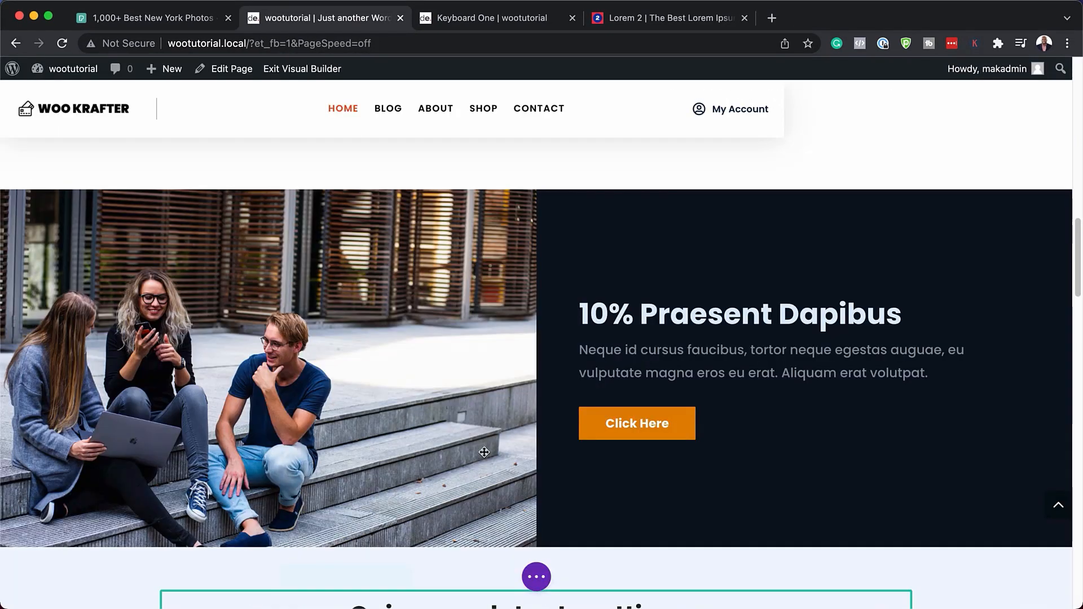
- Change the first blurb's icon to the outlined user-in-circle icon by searching the icons for "head", and save the blurb
scroll(569, 485, down, 5)
scroll(568, 485, down, 2)
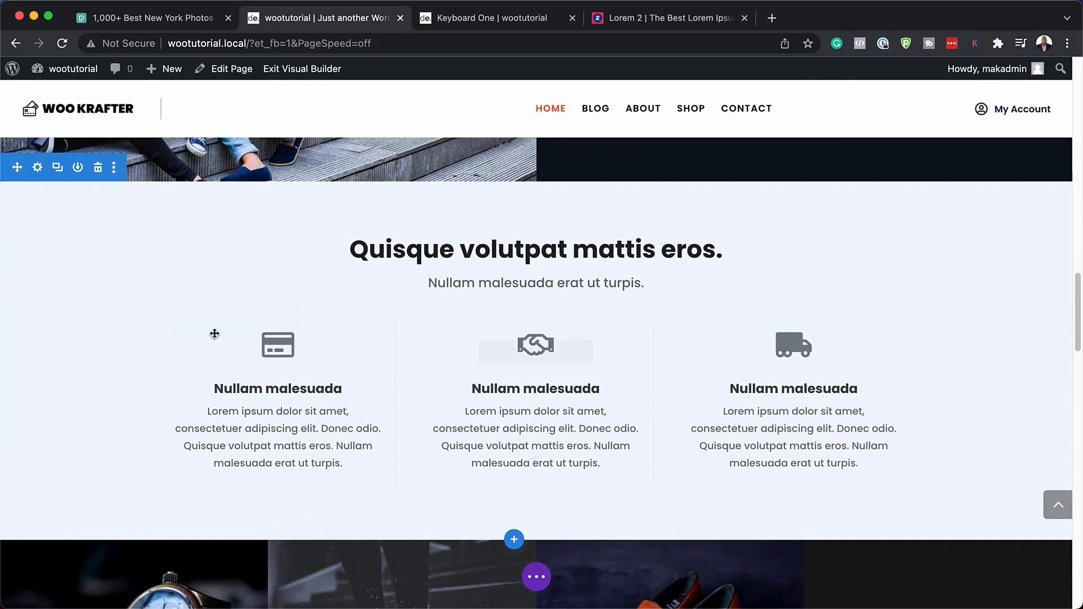
mouse_move(300, 356)
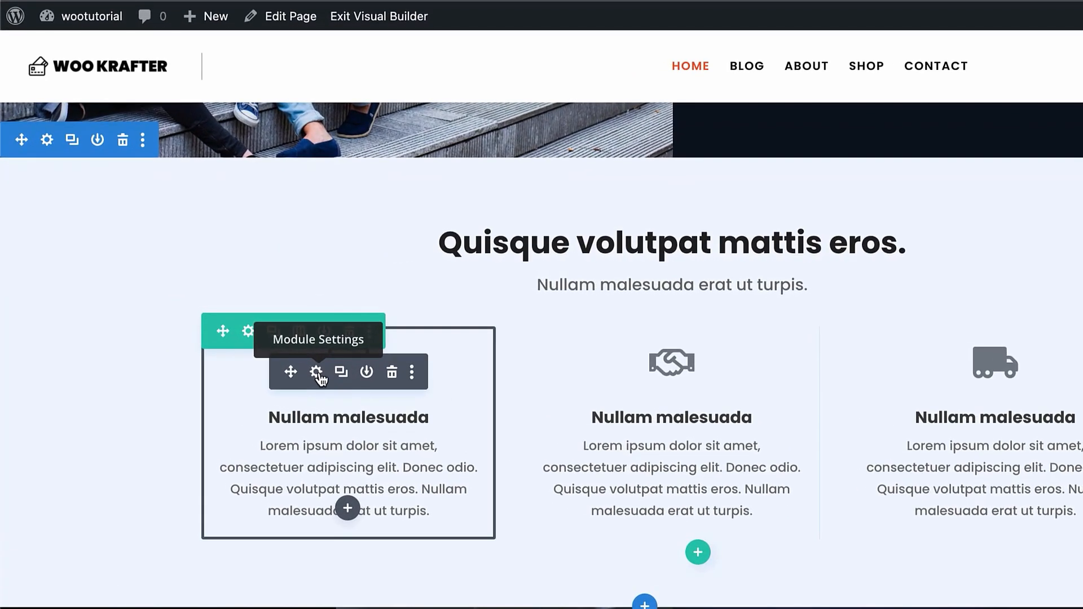
click(252, 353)
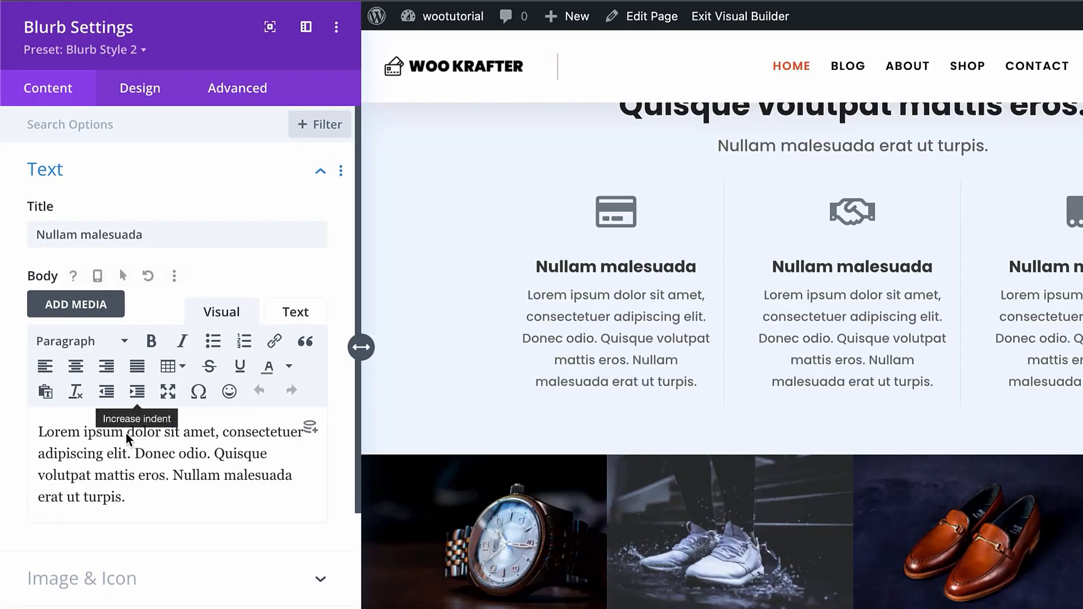
scroll(191, 460, down, 3)
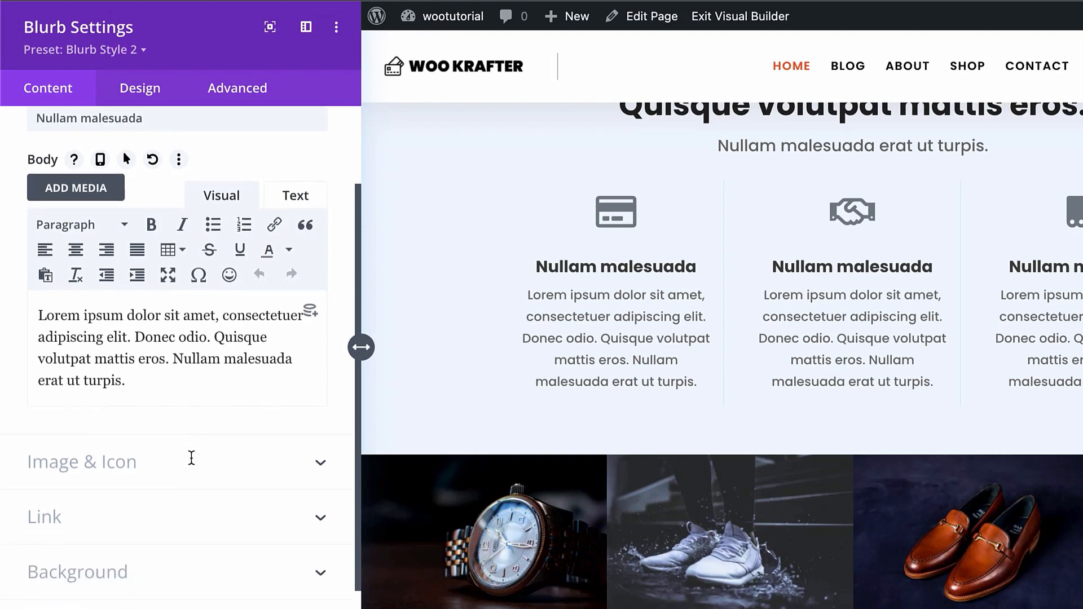
click(120, 468)
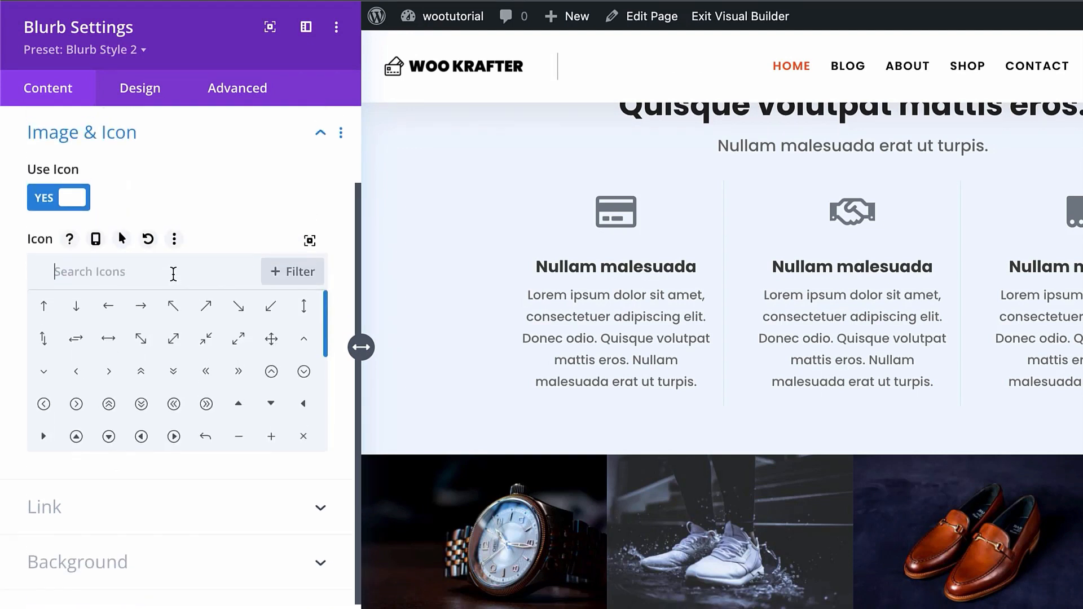
click(173, 274)
text(head)
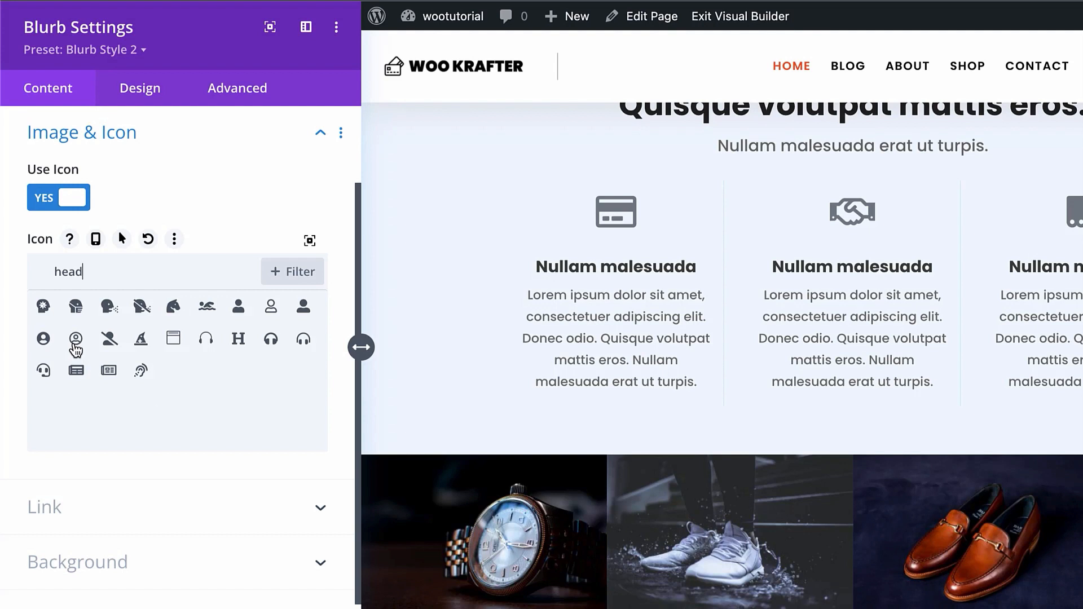
click(77, 342)
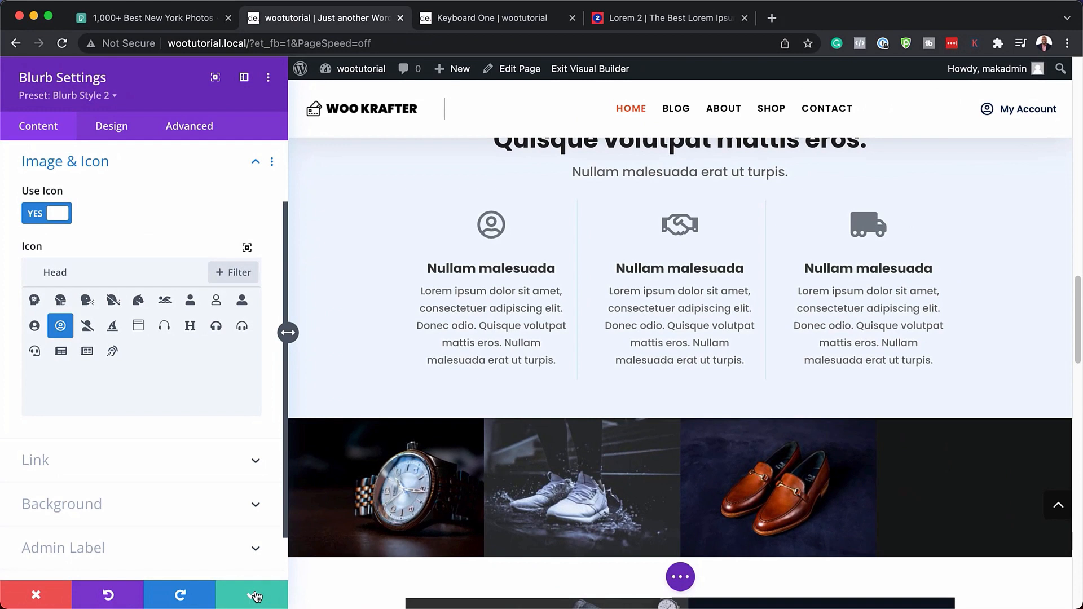
click(255, 596)
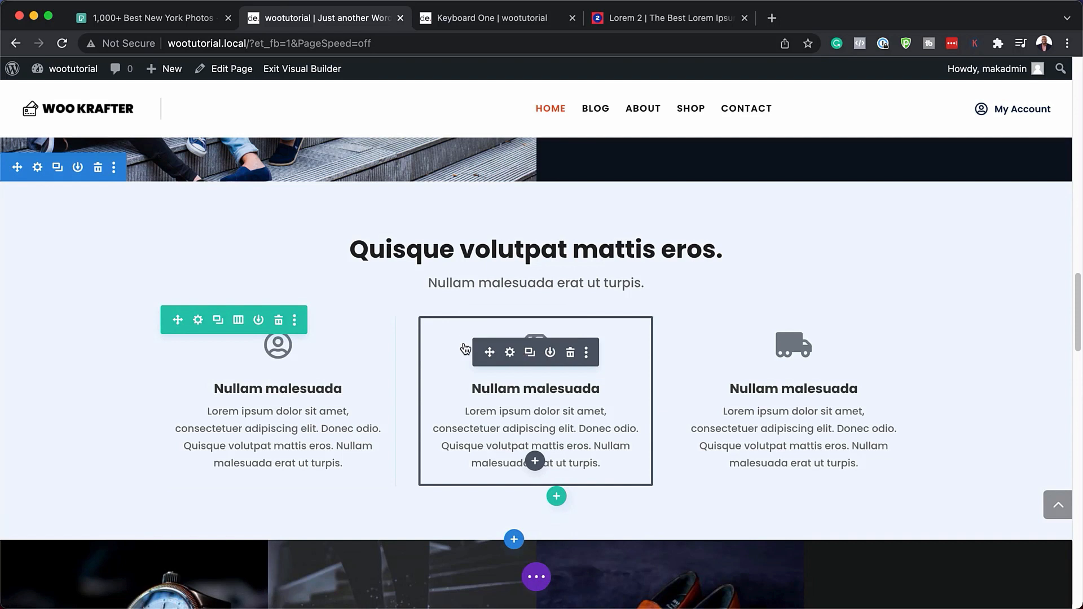
- Set the background colour of the "Quisque volutpat mattis eros." section to white (#ffffff) after trying other saved swatches, and save the section
scroll(150, 424, up, 1)
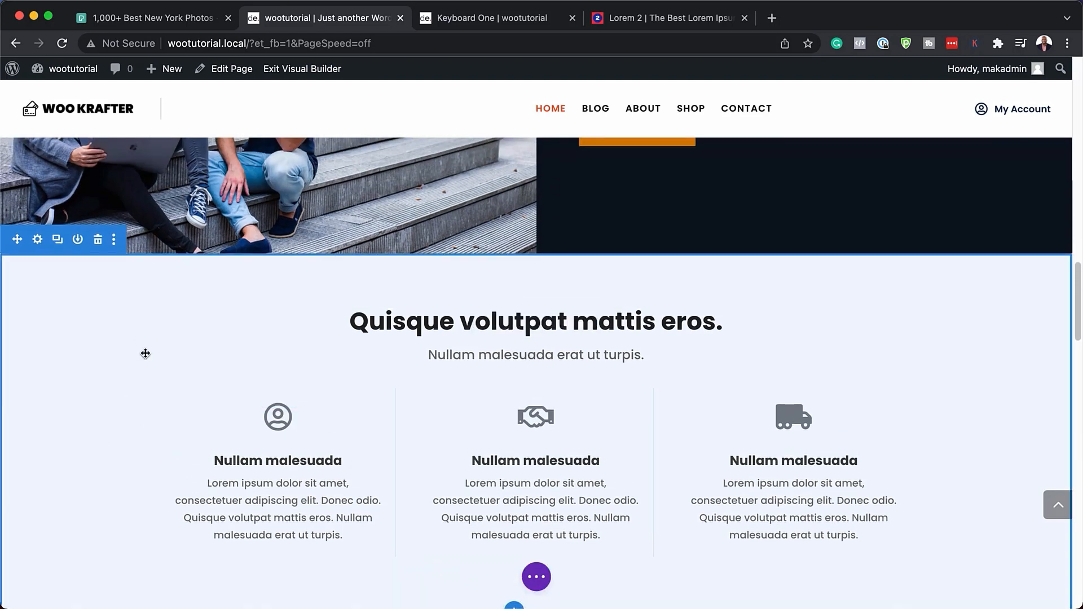
scroll(133, 438, down, 3)
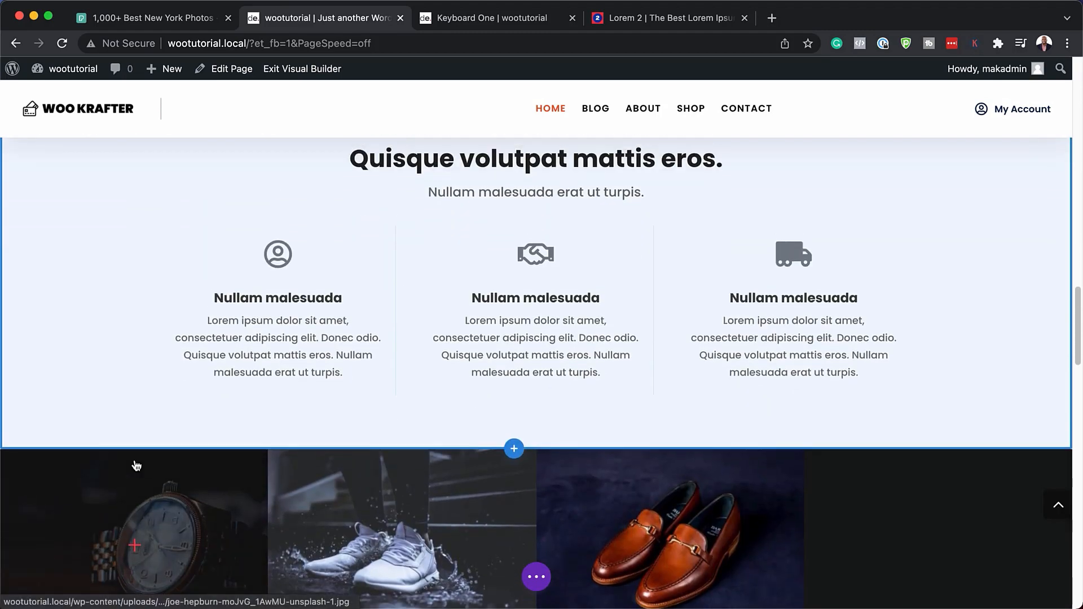
scroll(133, 446, up, 2)
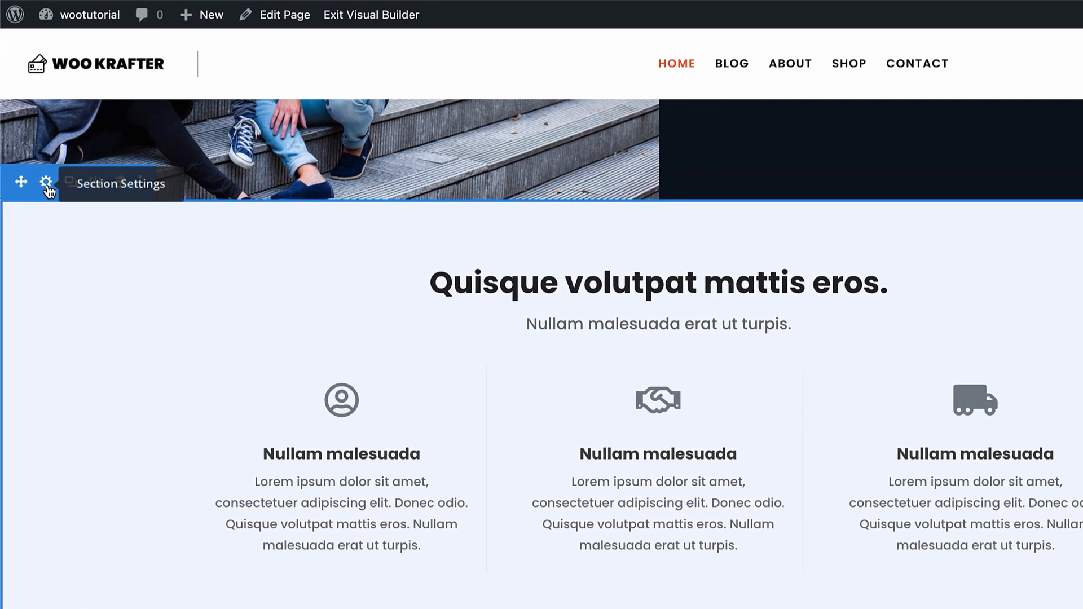
click(47, 186)
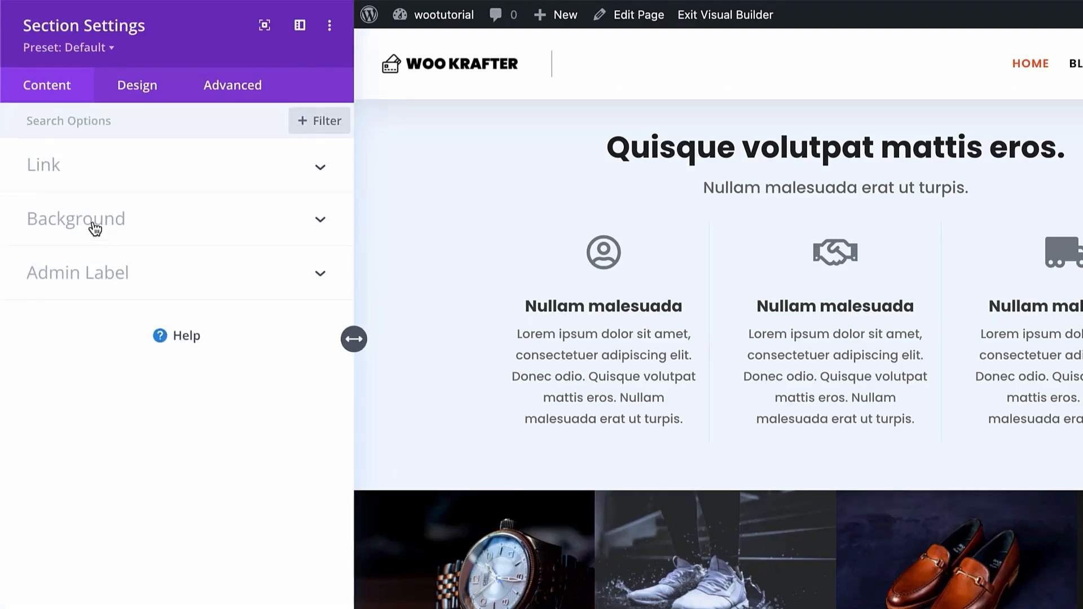
click(94, 225)
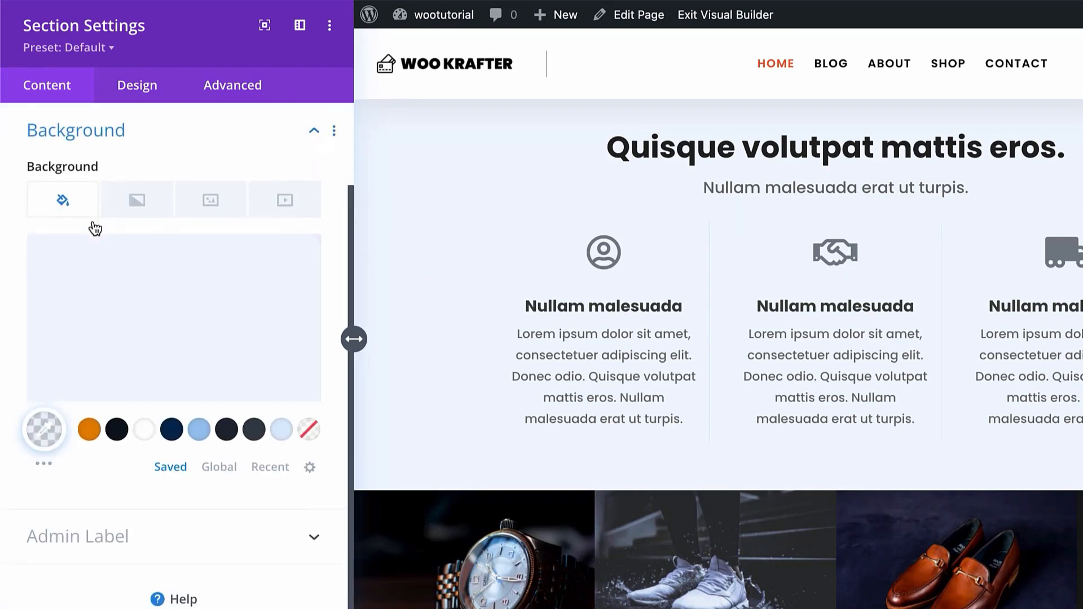
click(260, 435)
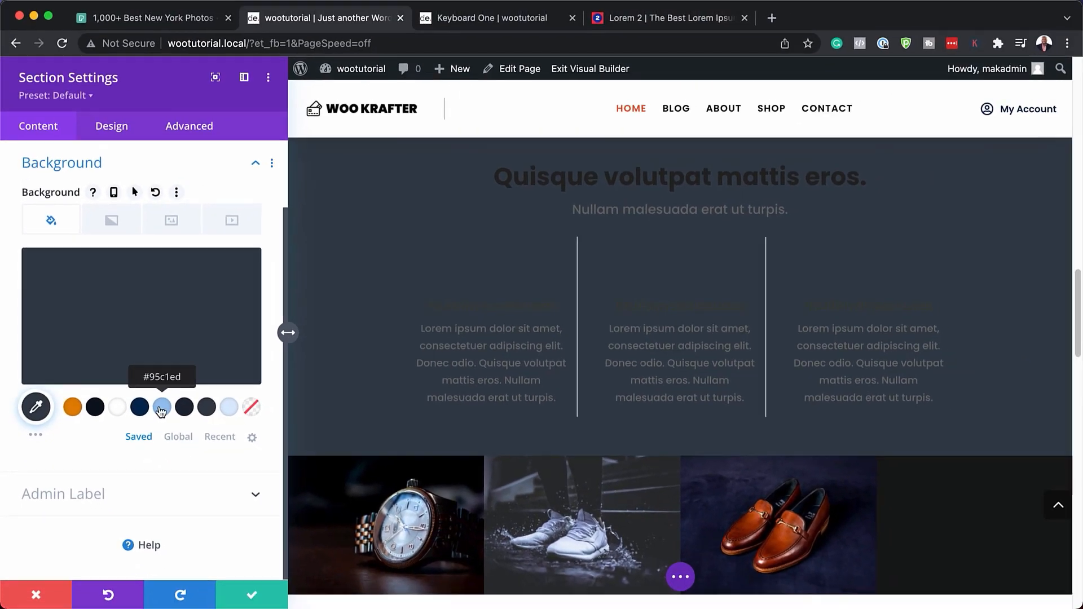
click(198, 433)
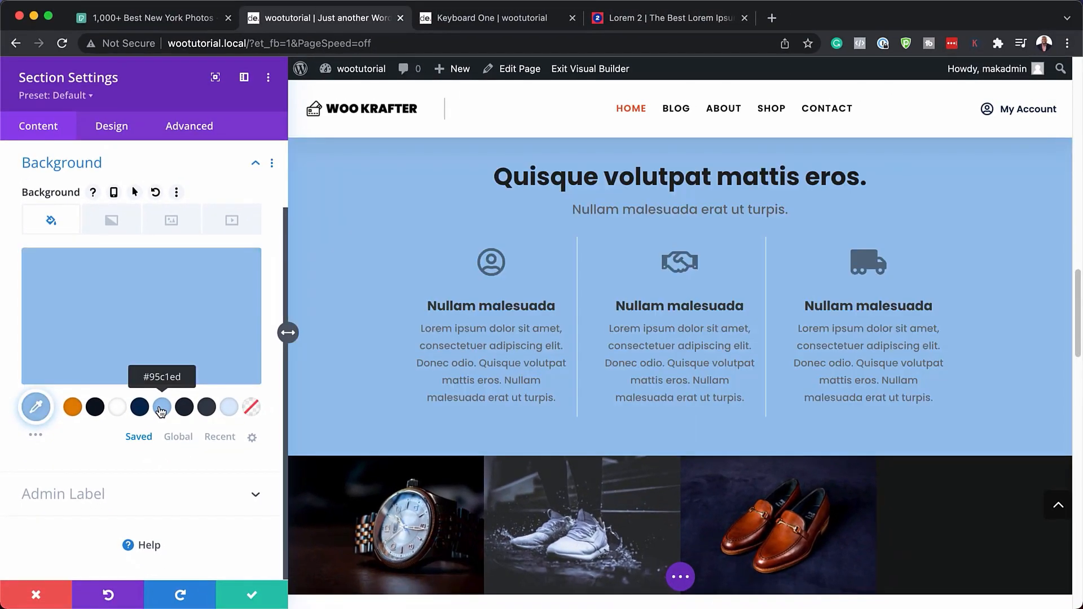
click(115, 409)
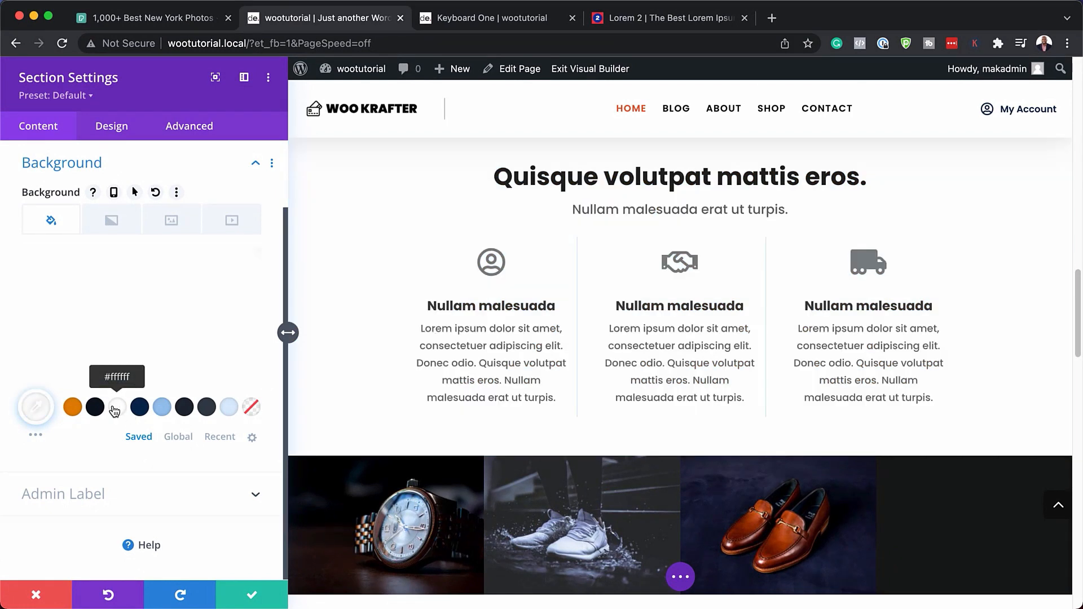
click(254, 599)
- Remove the watch image from the full-width image gallery below the three blurbs
scroll(264, 404, up, 3)
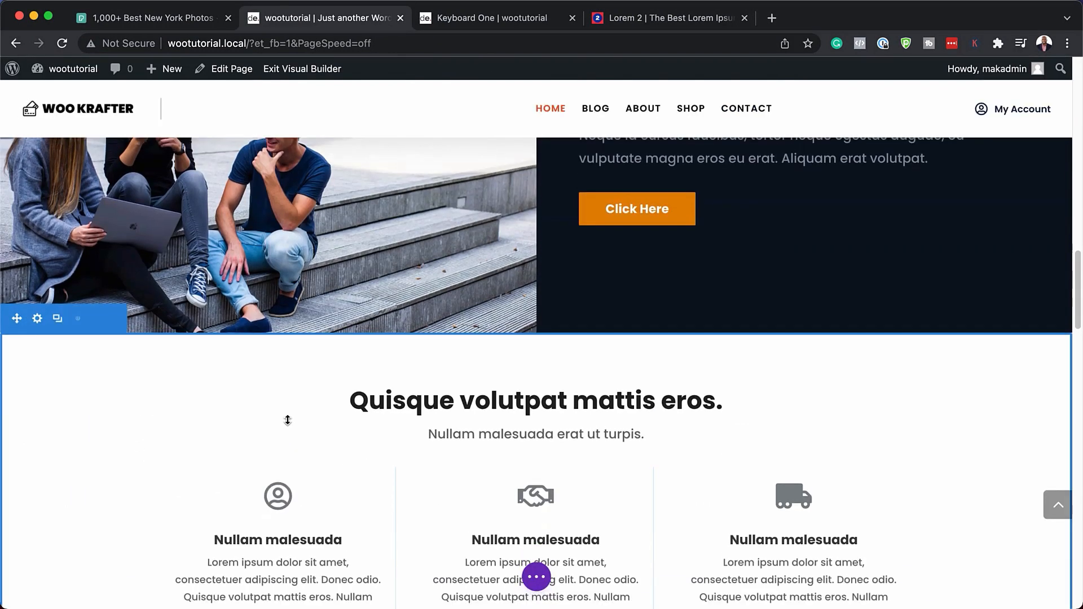
scroll(288, 420, down, 10)
scroll(304, 411, up, 5)
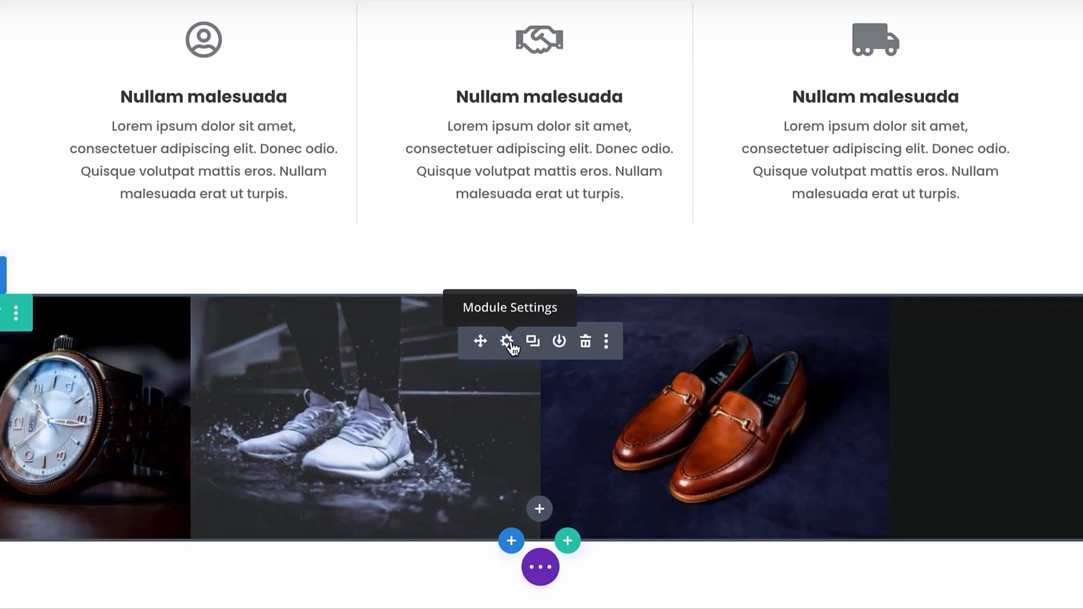
click(507, 341)
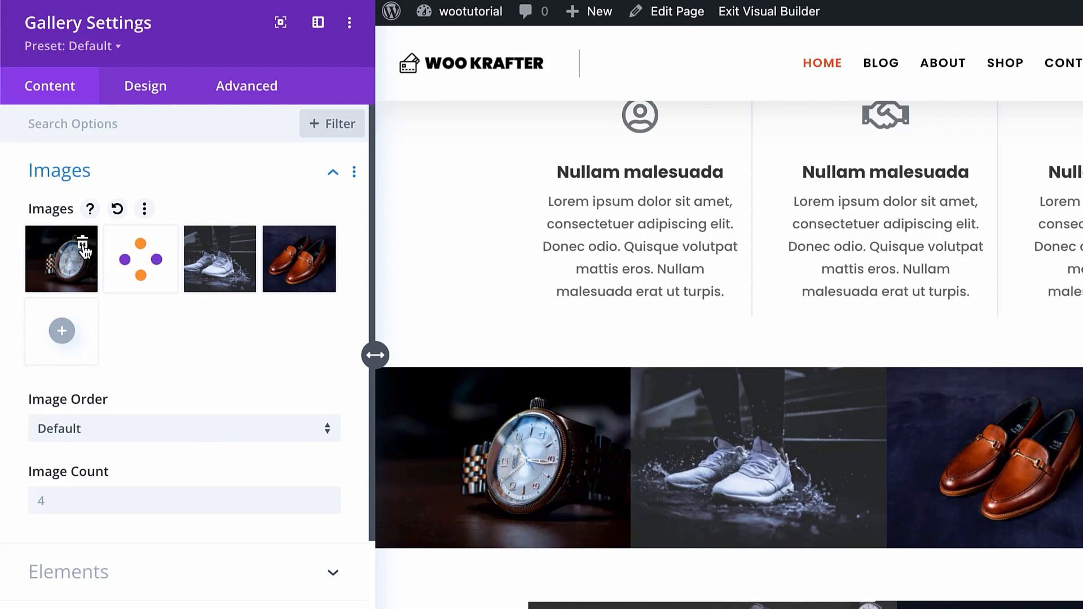
click(83, 246)
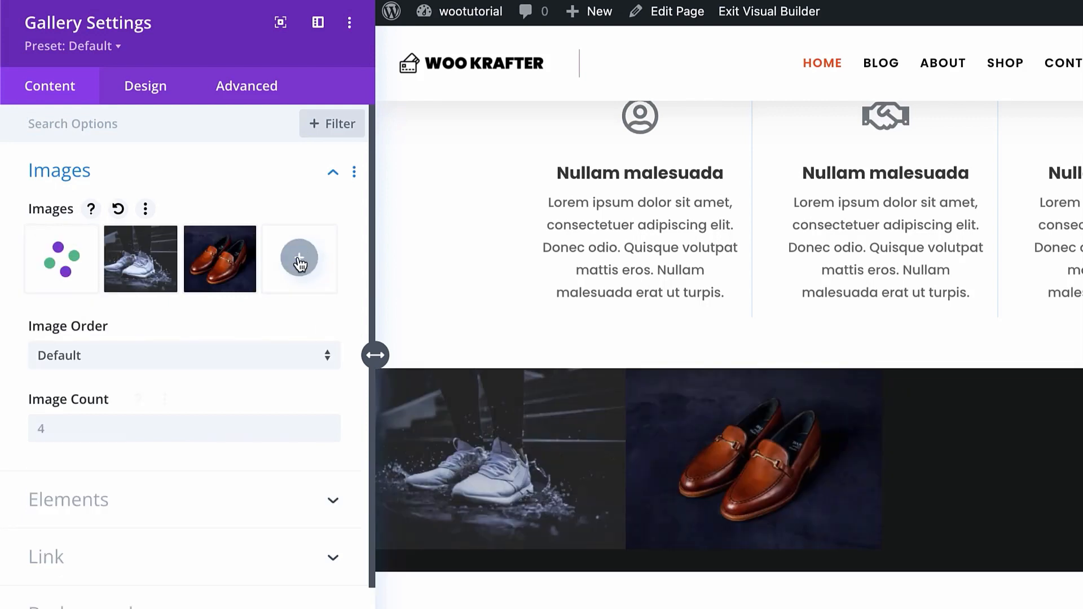
- Add seven media library images to the gallery: three headphones, the desktop computer, the yellow-background keyboard and two computer mice
click(300, 261)
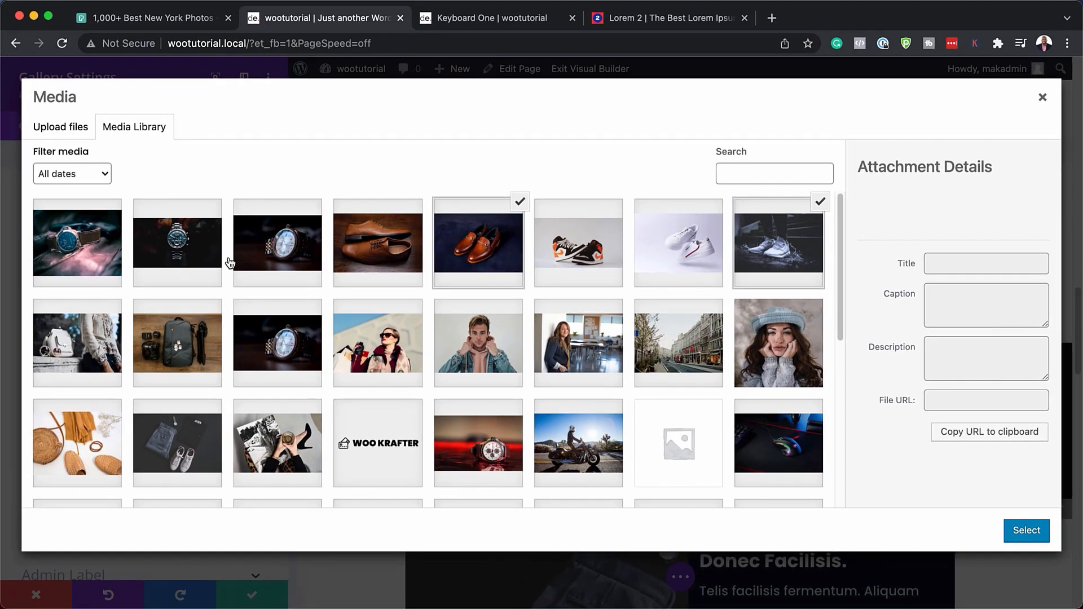
scroll(448, 378, down, 10)
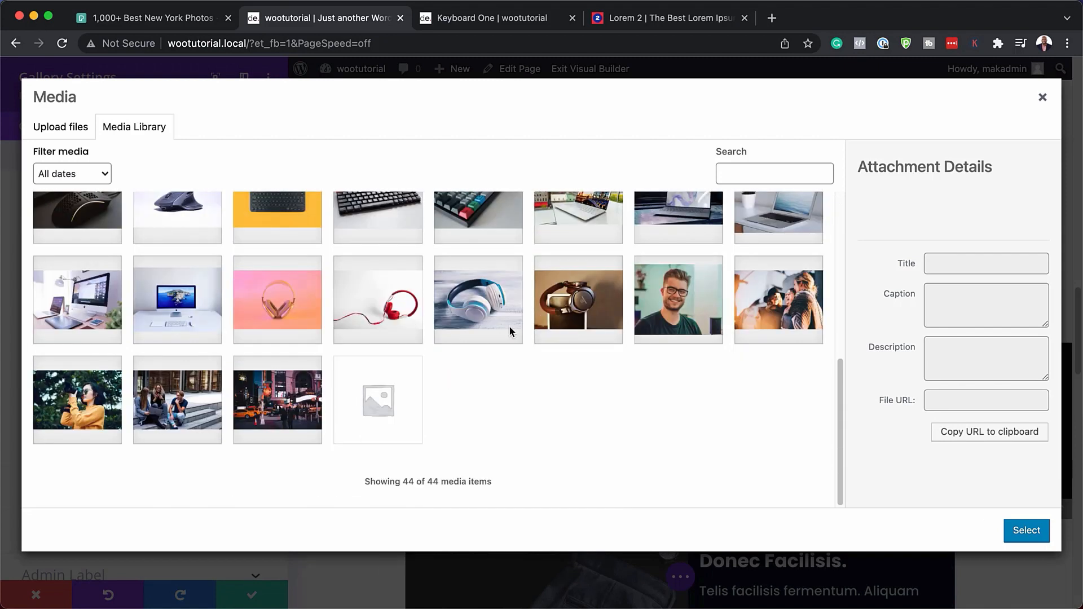
click(493, 306)
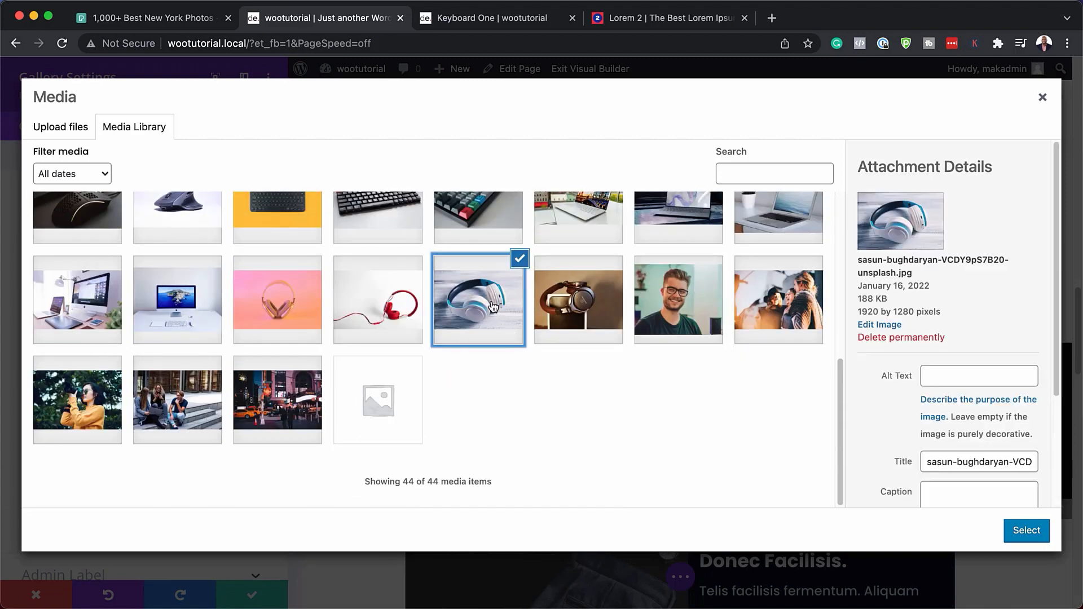
click(394, 311)
click(294, 309)
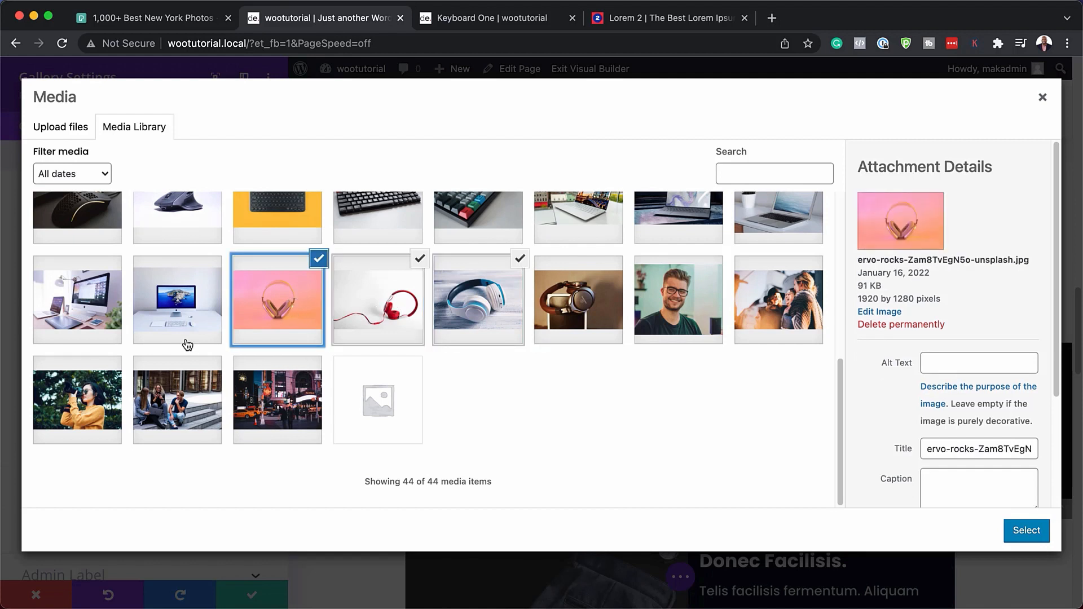
click(182, 306)
scroll(186, 304, up, 2)
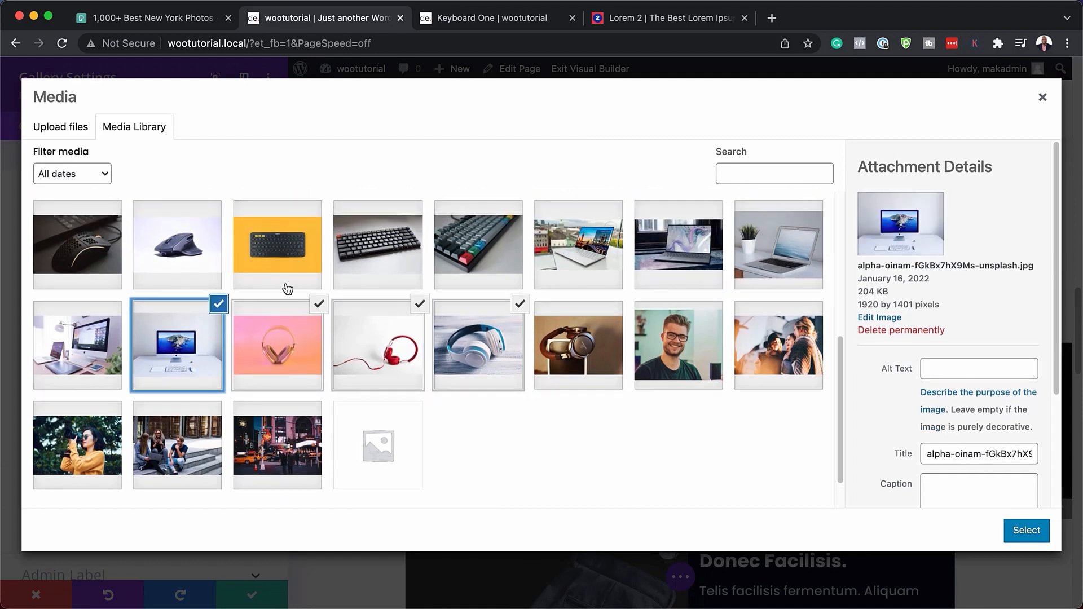
click(250, 260)
click(183, 258)
click(94, 260)
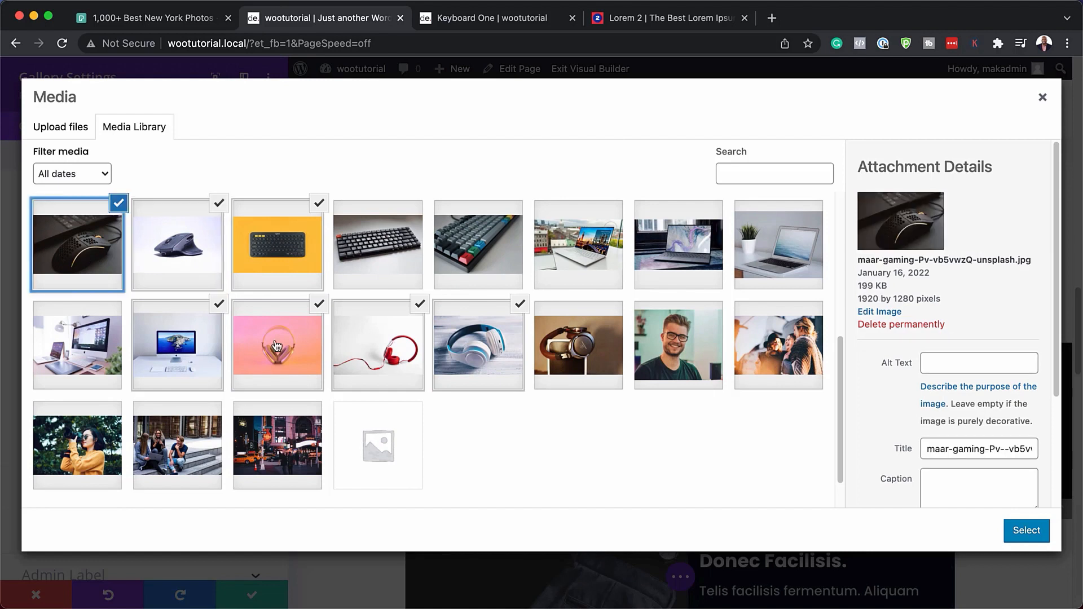
click(1021, 532)
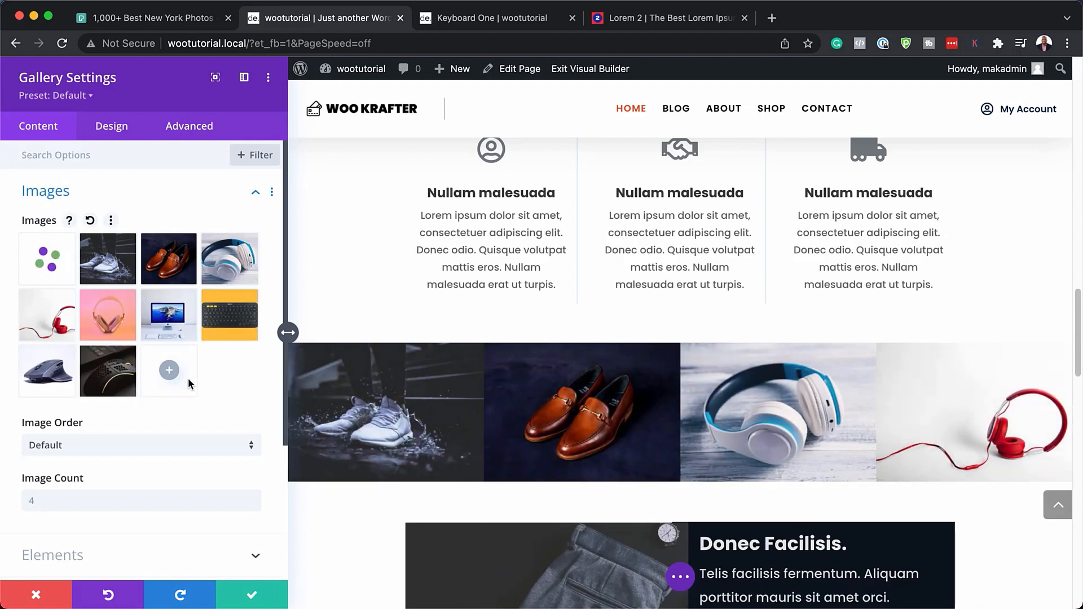
- Remove the brown loafers and the splashing sneakers images from the gallery and save the gallery module
click(185, 249)
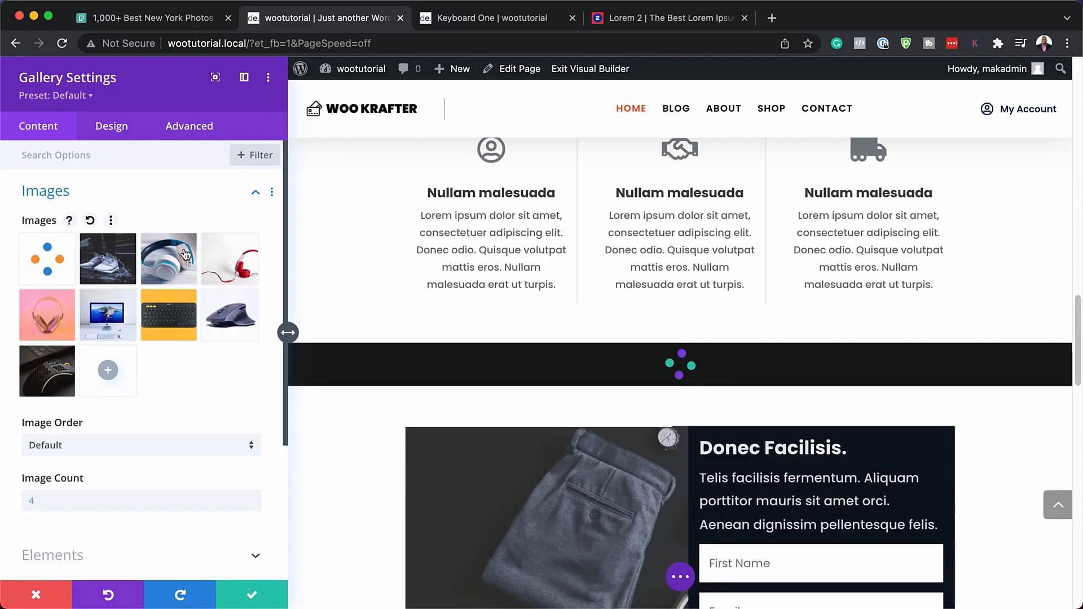
click(124, 251)
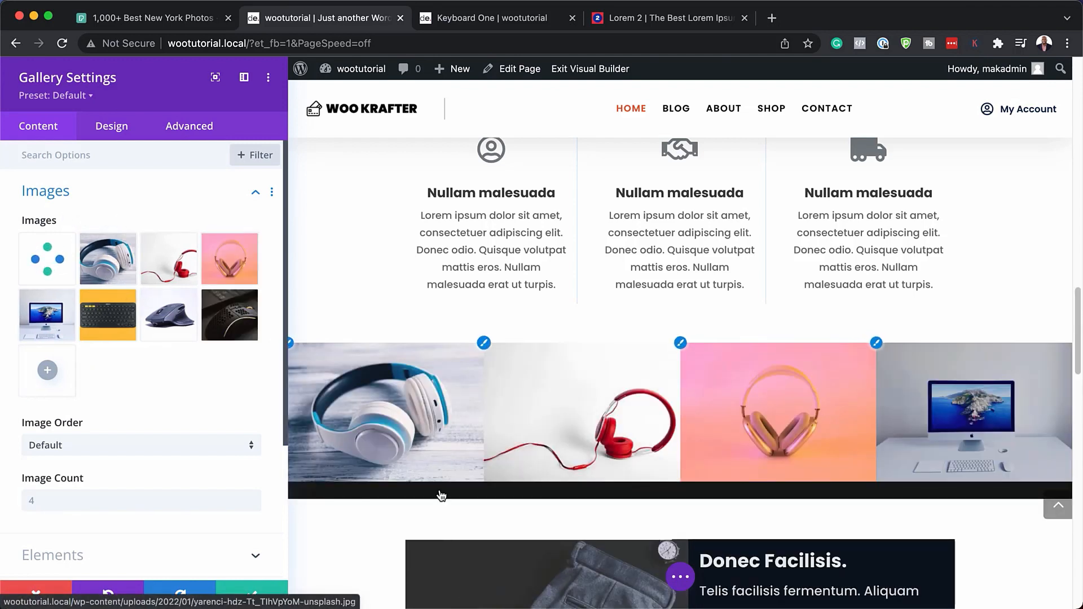
click(248, 592)
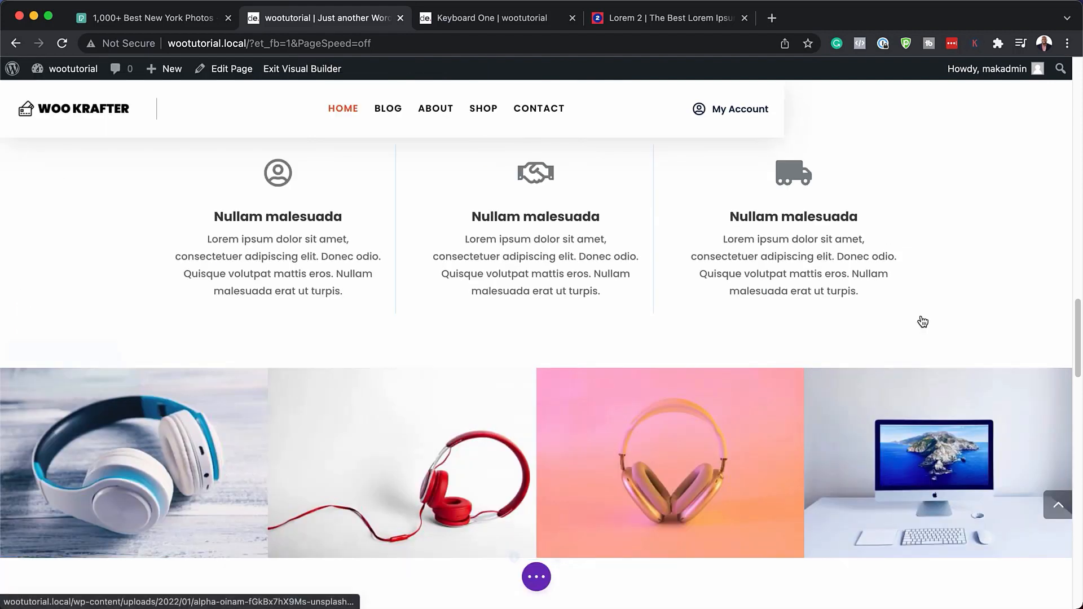
- Replace the background image of the "Donec Facilisis." form row with the camera and backpack photo, and save the row and the page
scroll(609, 374, down, 3)
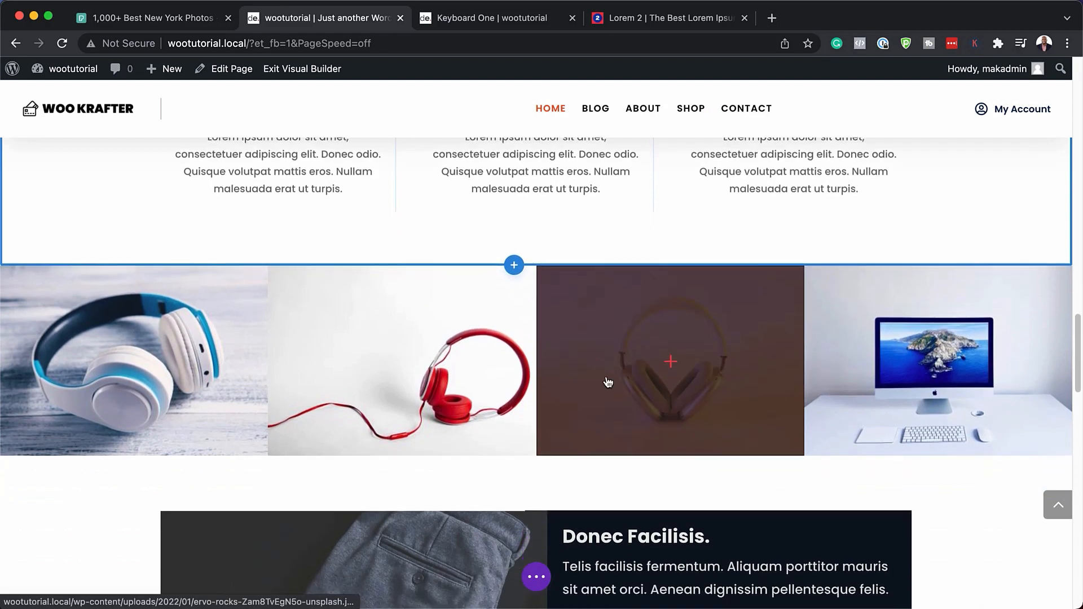
scroll(608, 383, down, 8)
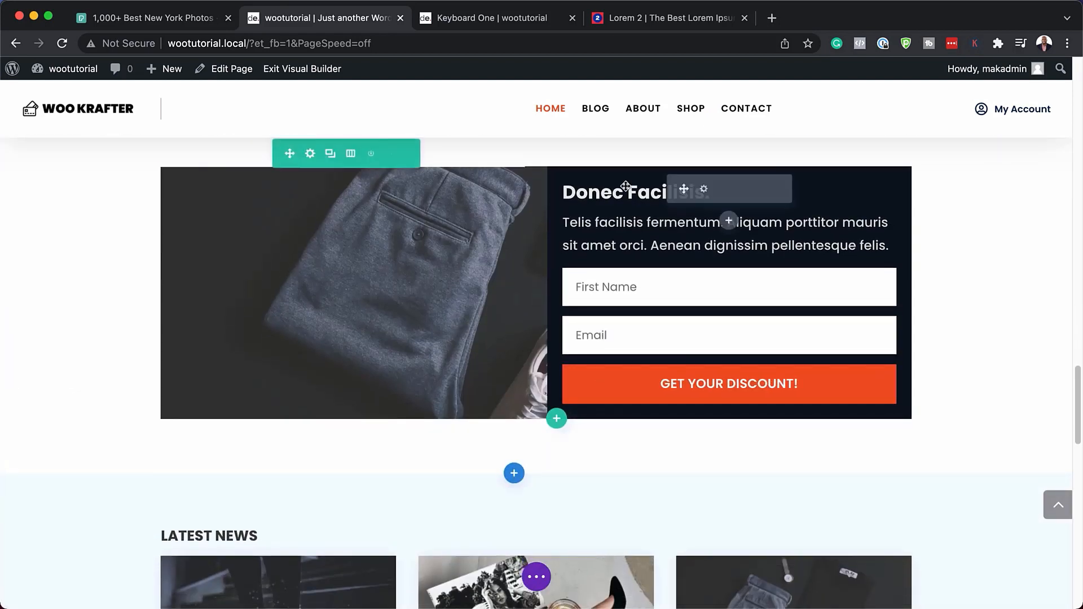
scroll(422, 273, up, 2)
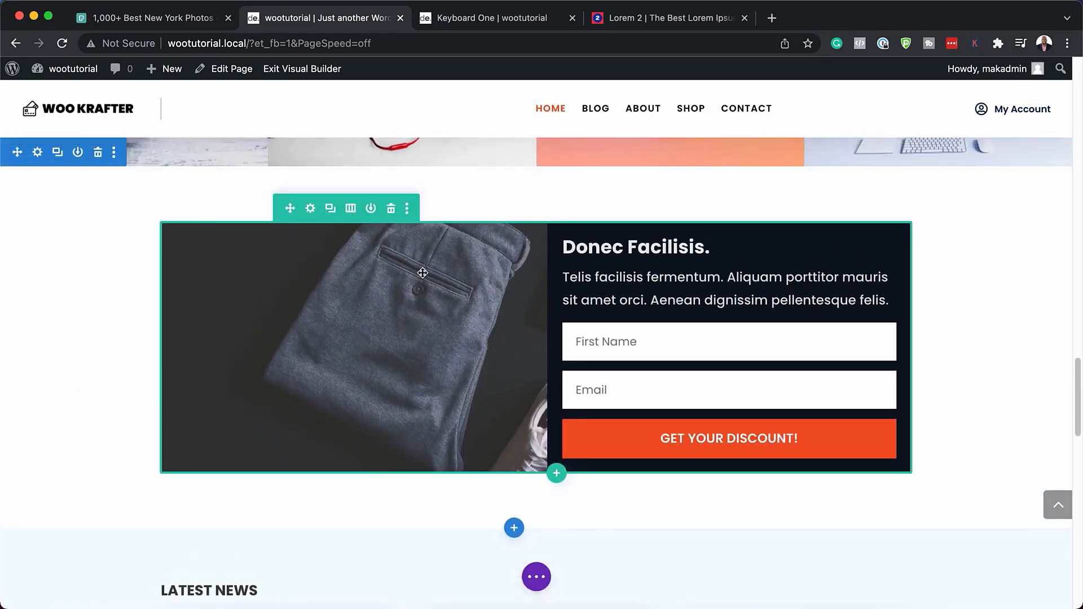
scroll(423, 273, up, 1)
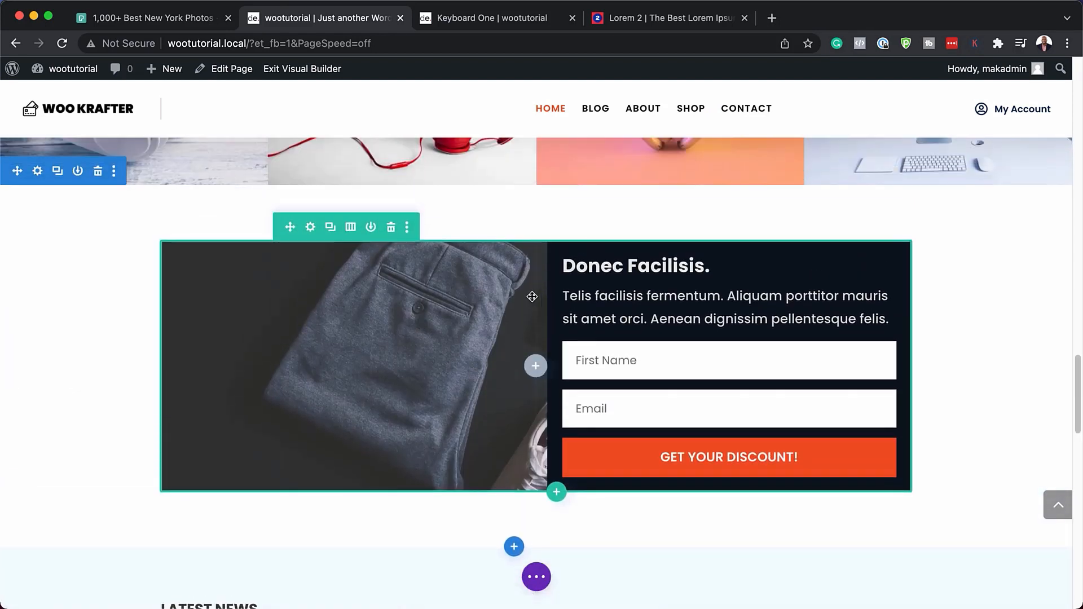
click(310, 227)
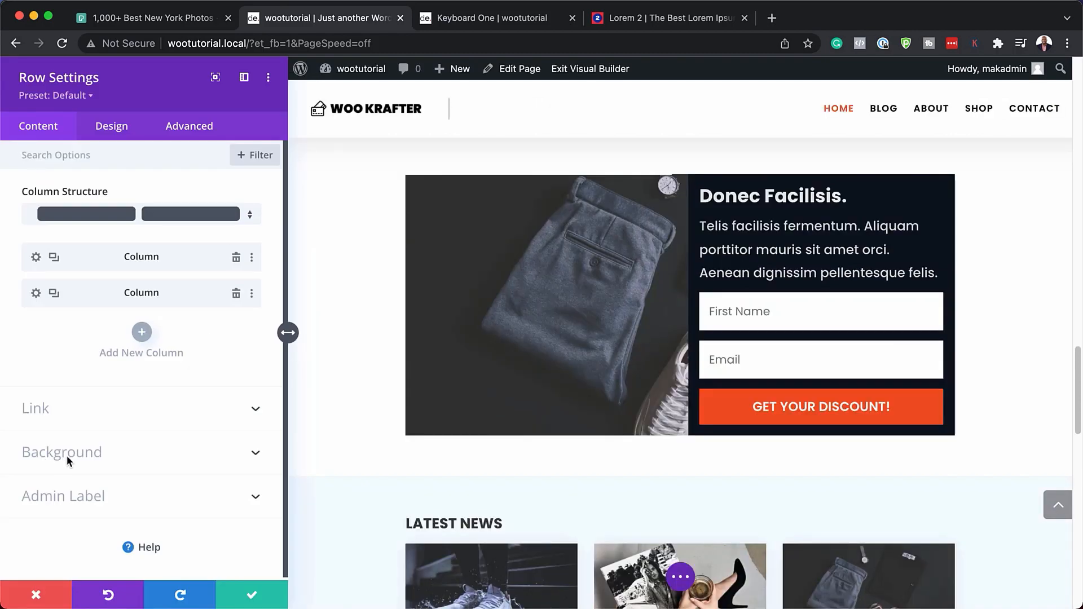
click(68, 461)
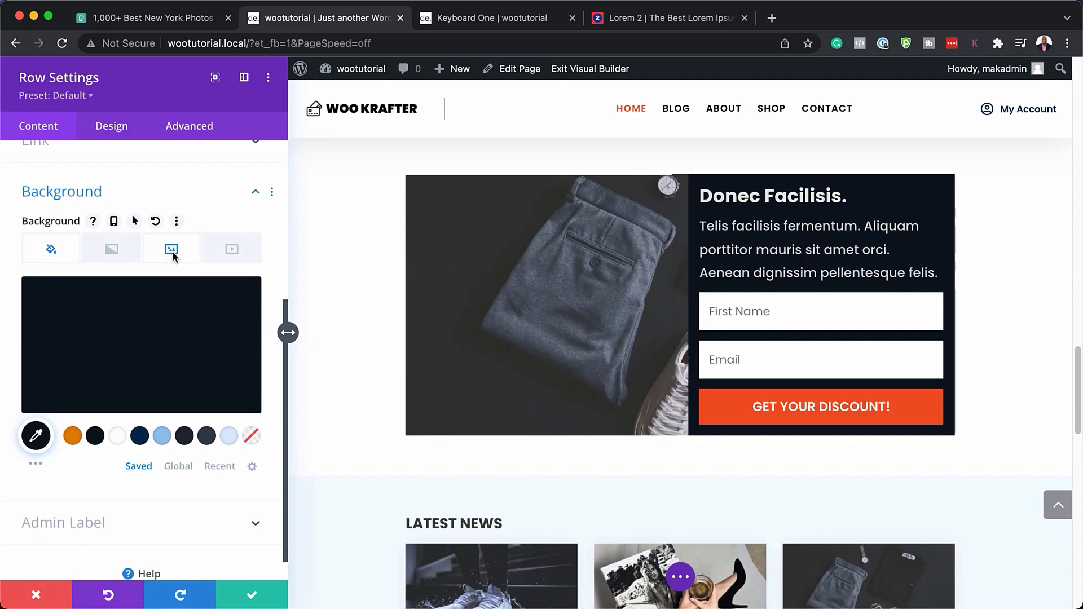
click(171, 249)
mouse_move(219, 310)
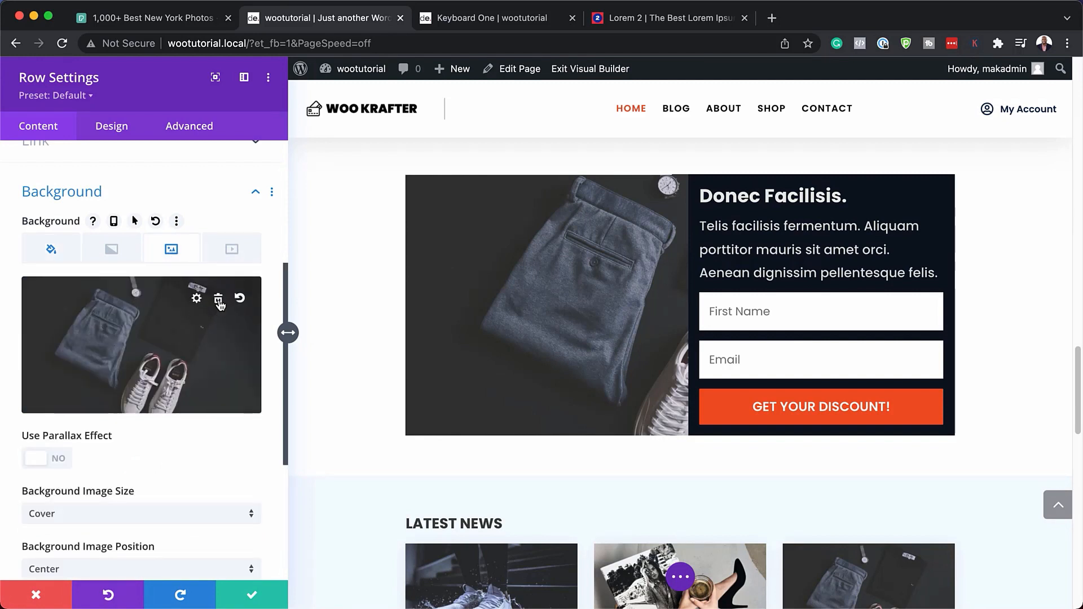
click(147, 335)
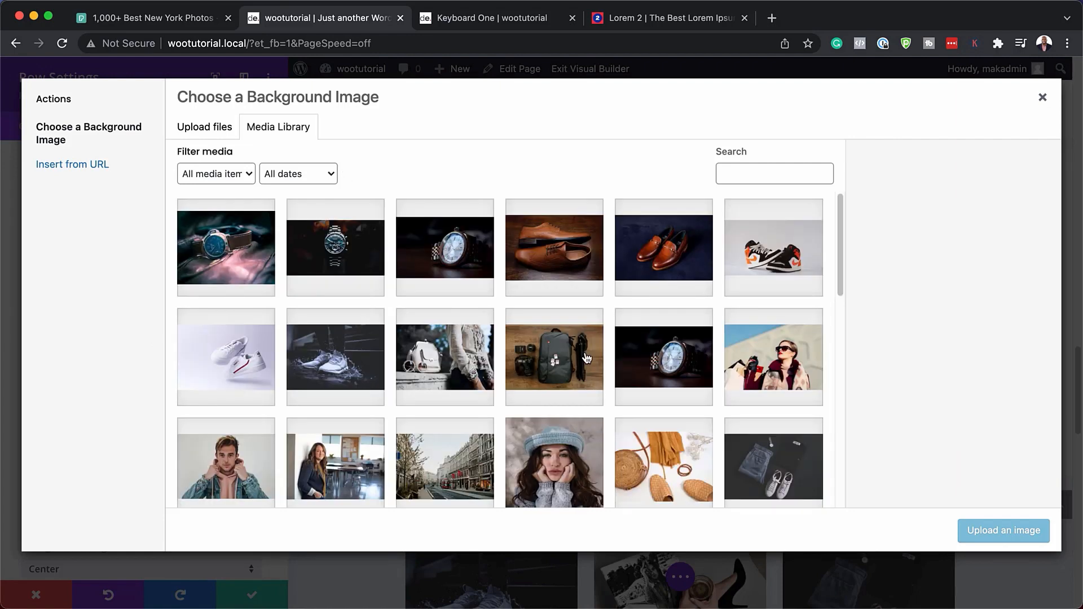
scroll(617, 386, down, 4)
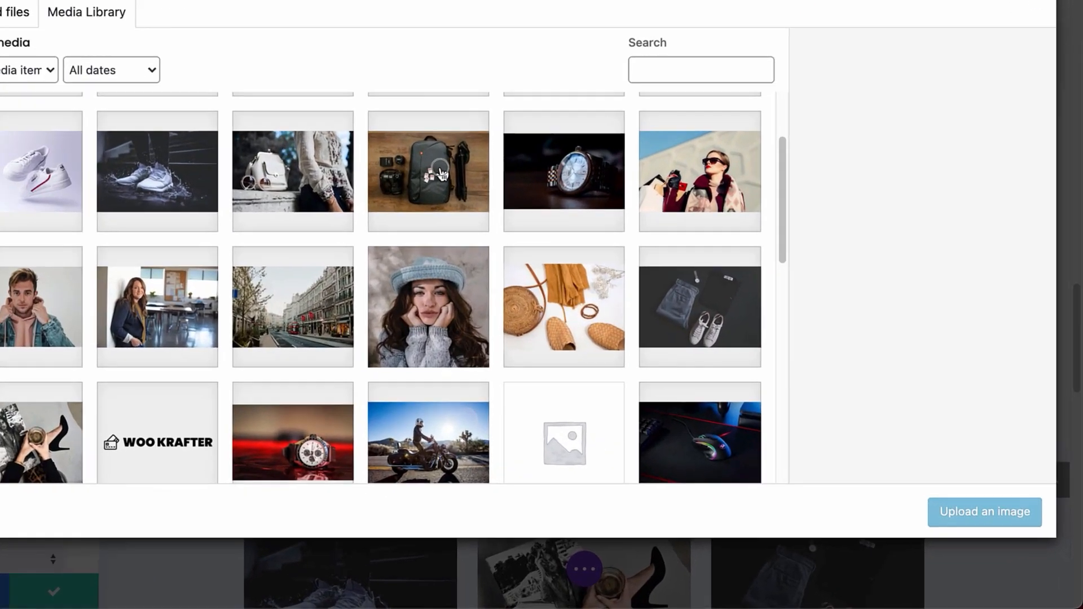
click(565, 259)
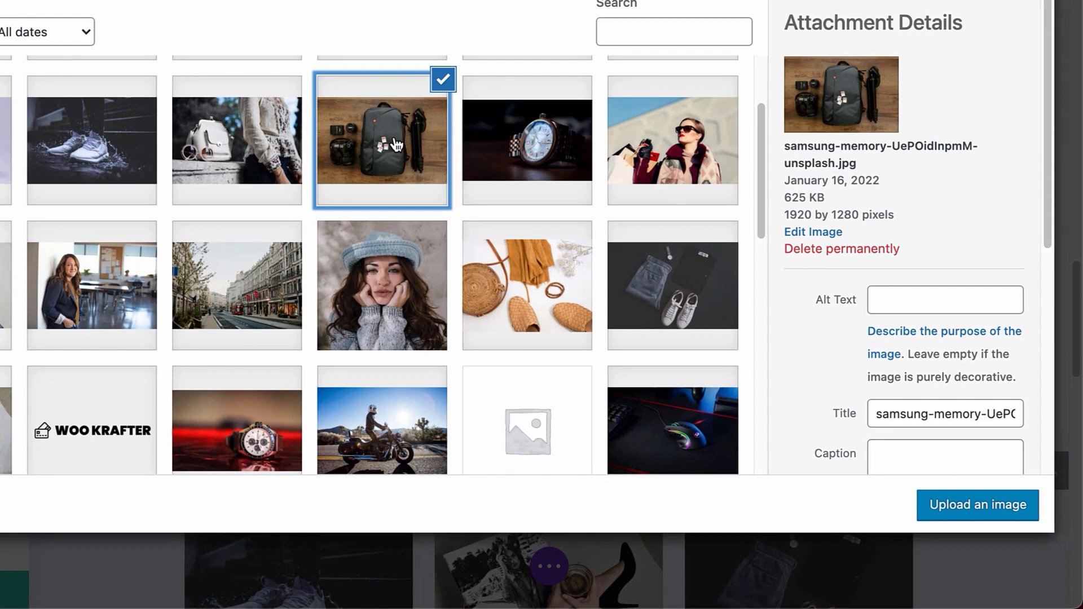
click(982, 506)
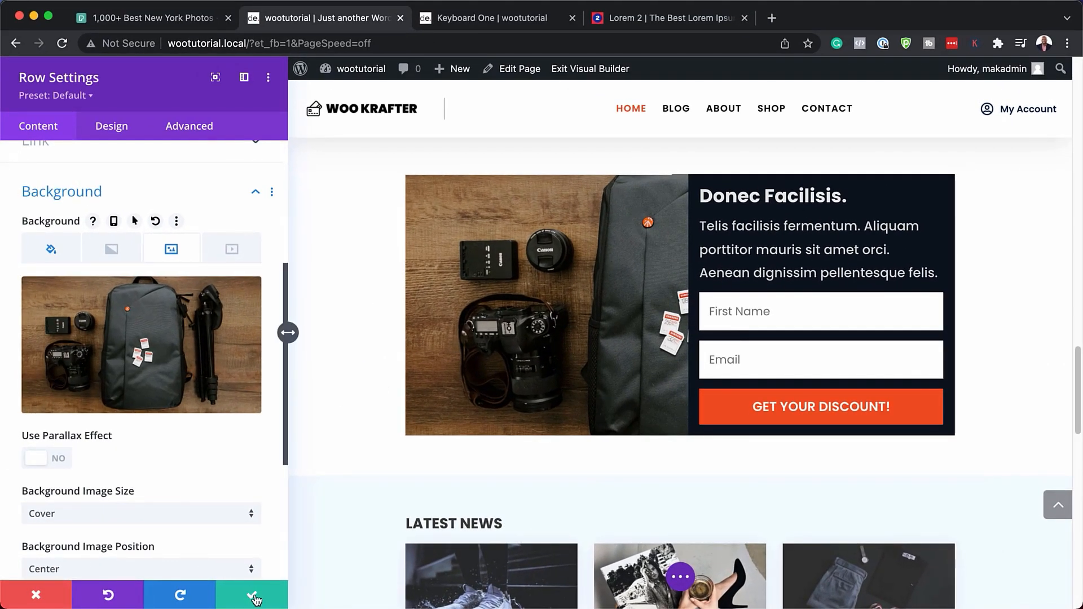
click(254, 597)
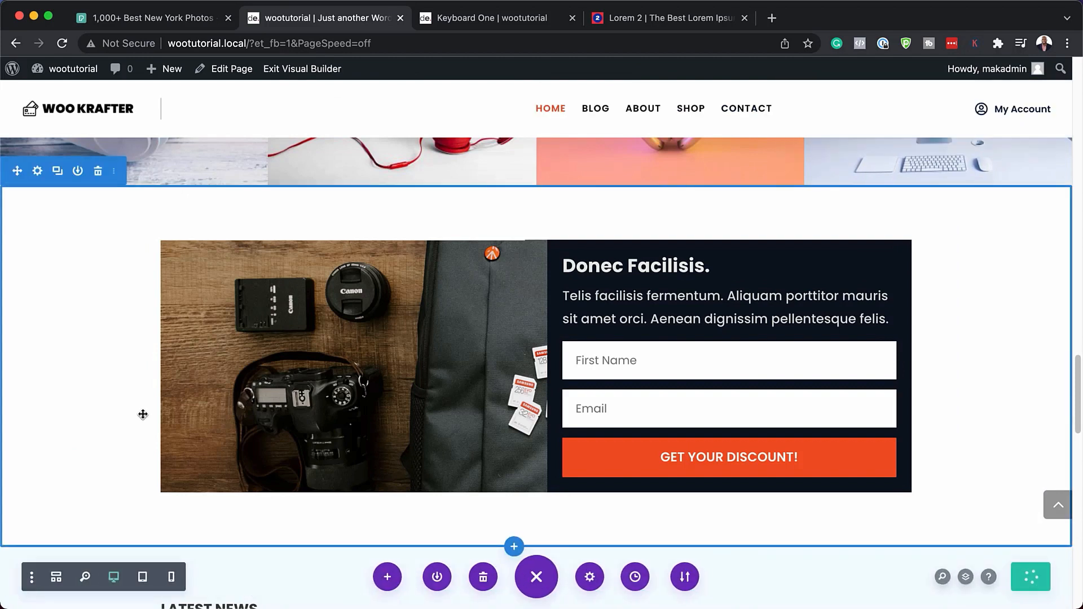
- Look through the Latest News posts and the Testimonials section further down the page
scroll(149, 447, down, 4)
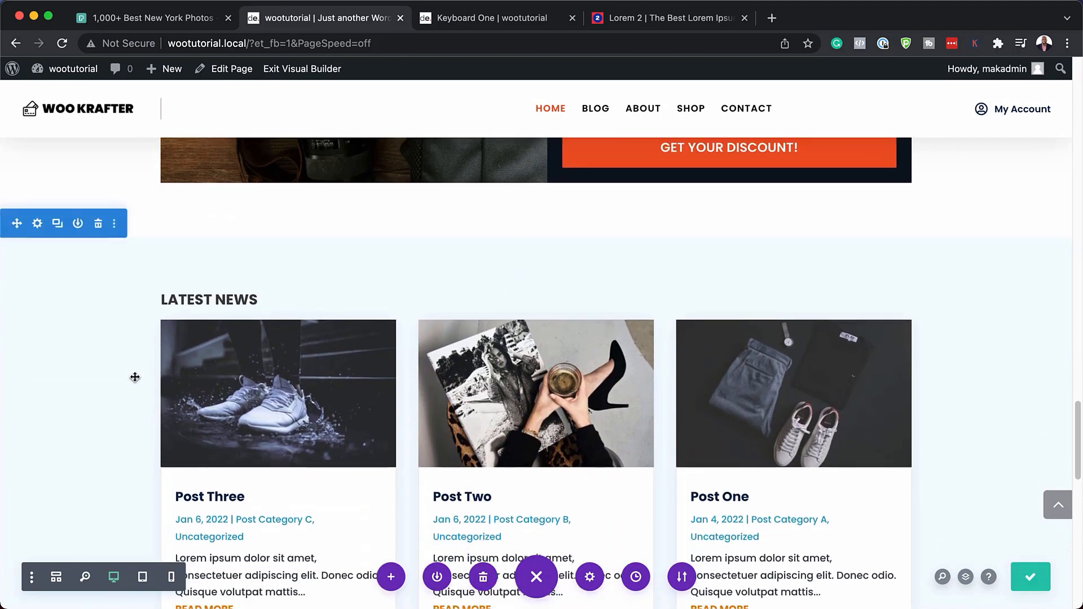
scroll(104, 432, down, 2)
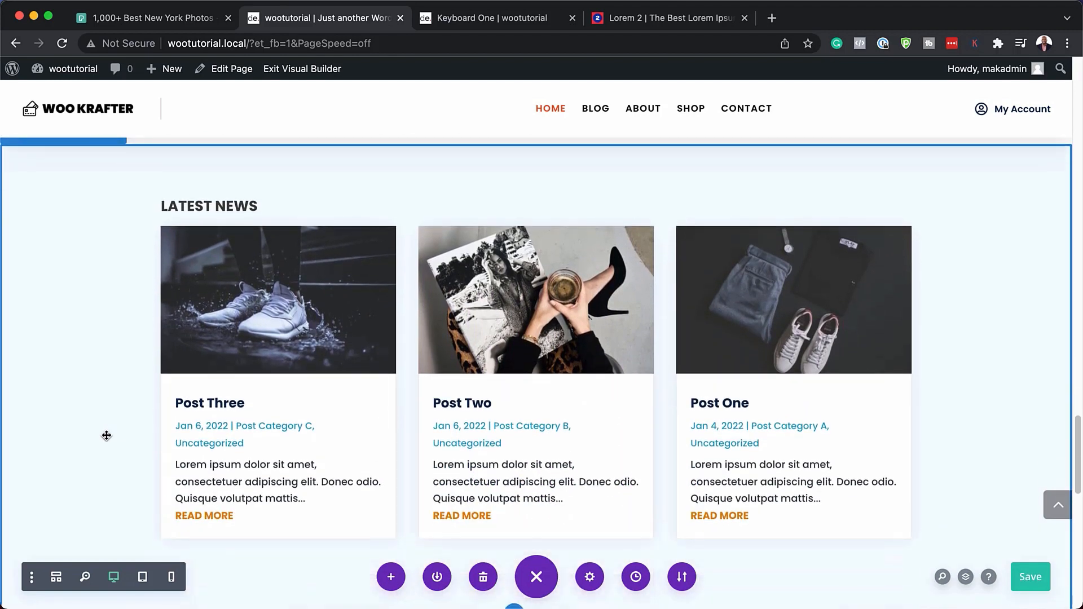
scroll(106, 435, down, 2)
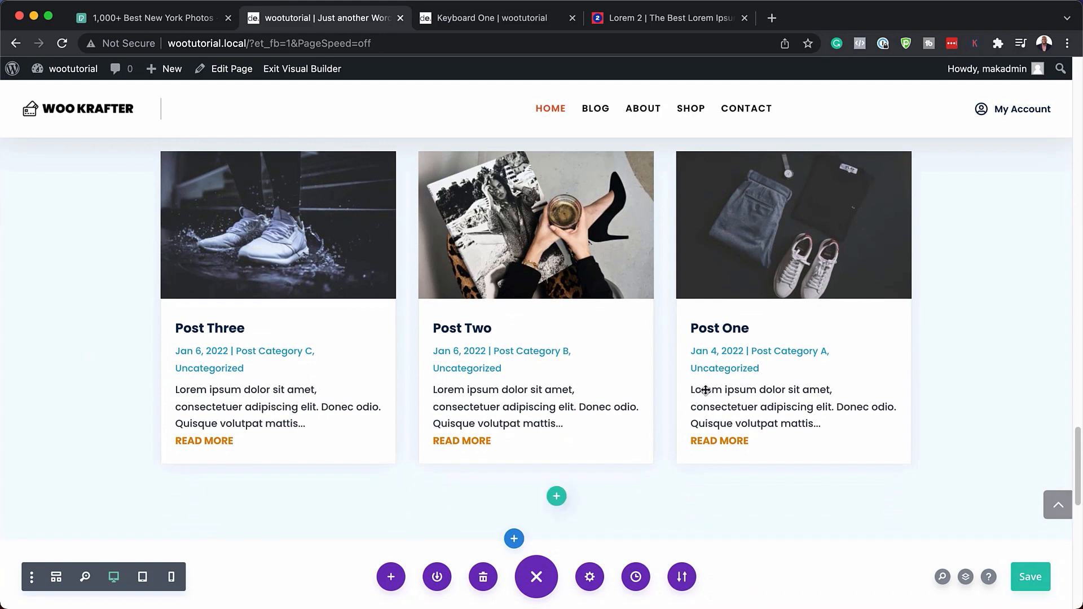
scroll(422, 328, down, 6)
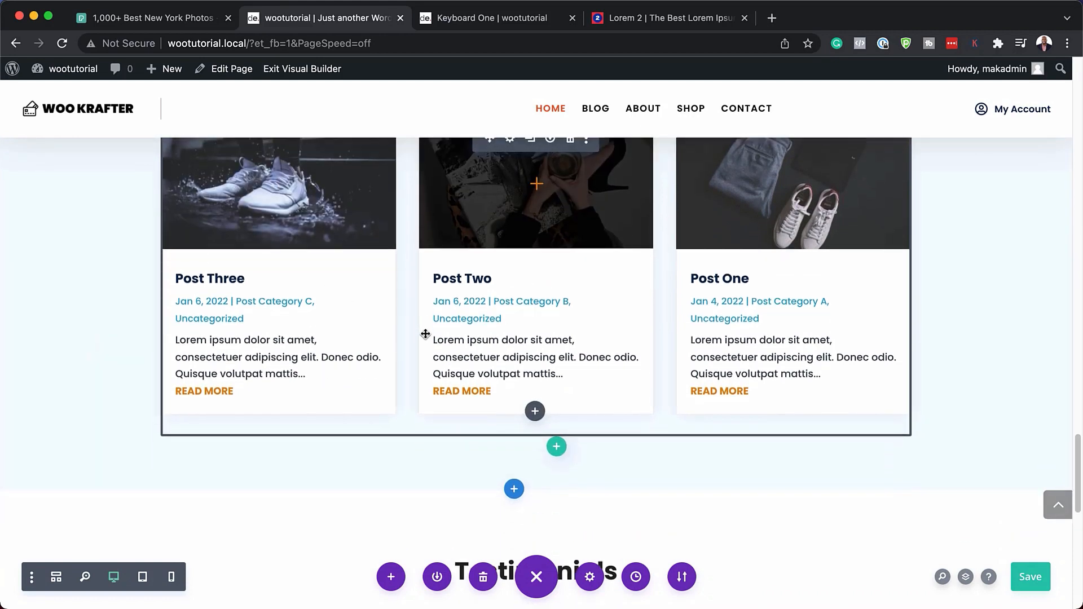
scroll(426, 332, down, 2)
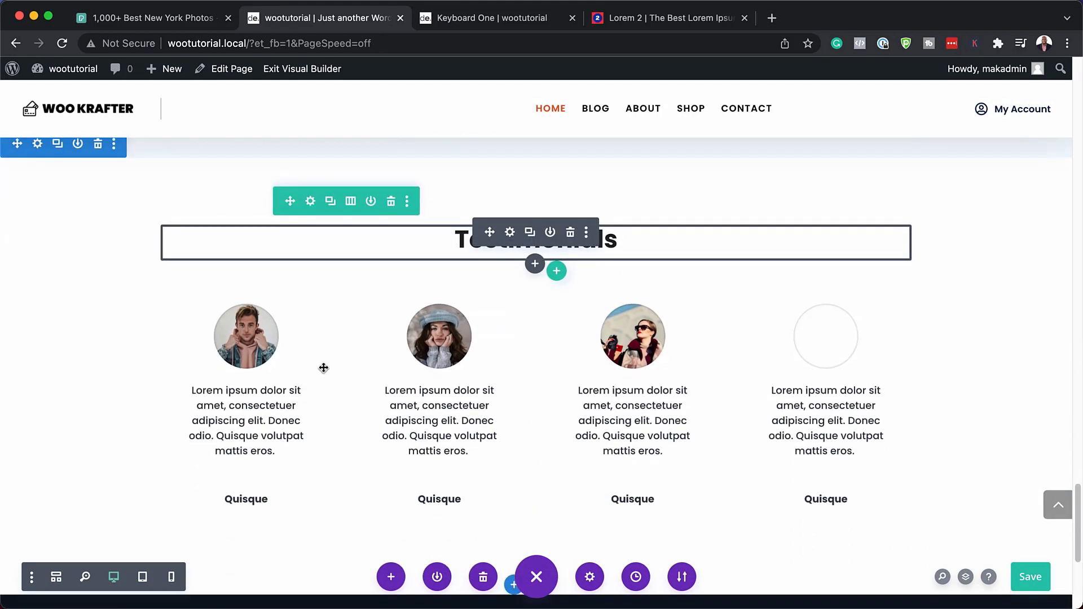
scroll(464, 411, down, 2)
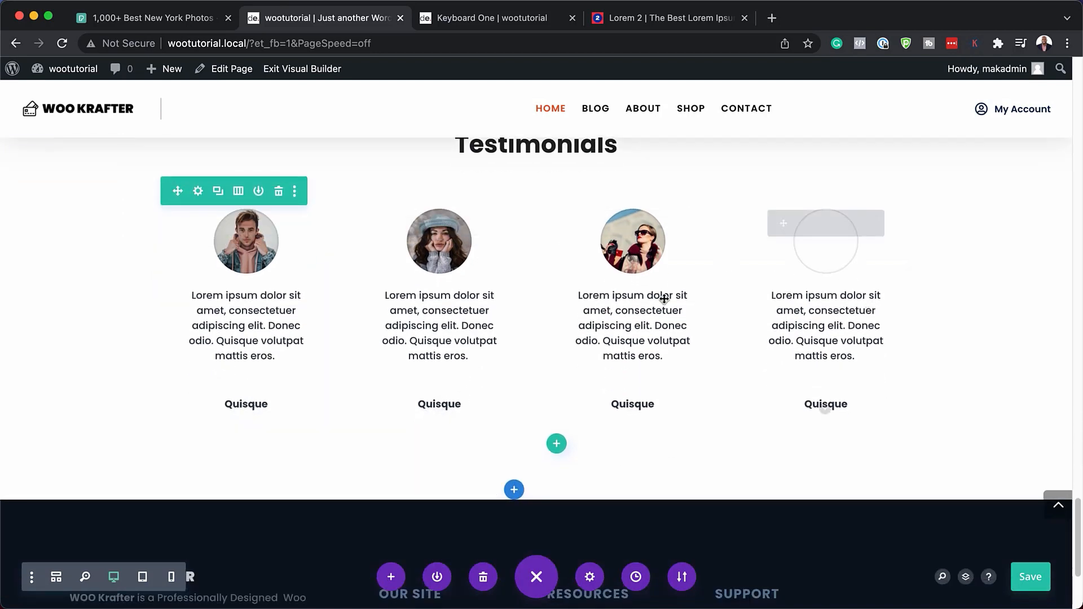
- Disable the Testimonials section on phone, tablet and desktop, and save the section and the page
scroll(154, 334, up, 1)
scroll(154, 335, up, 3)
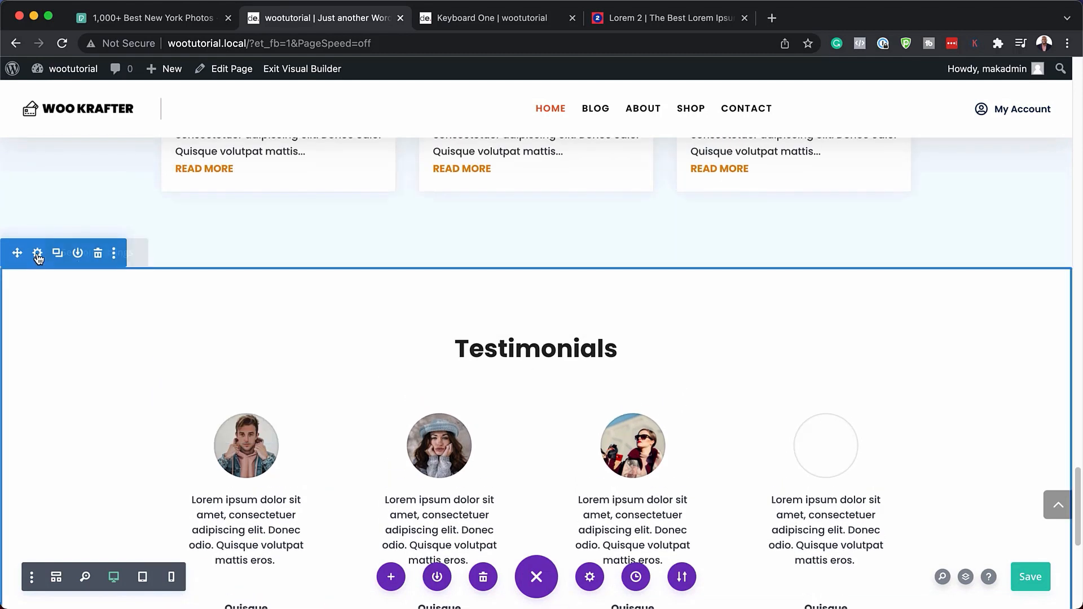
click(38, 255)
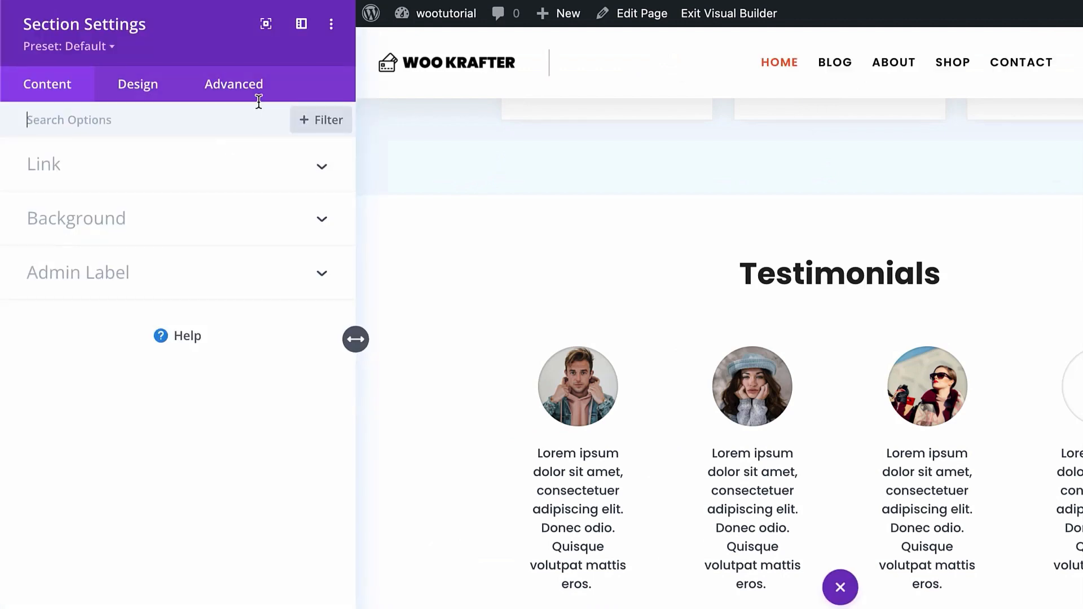
click(258, 92)
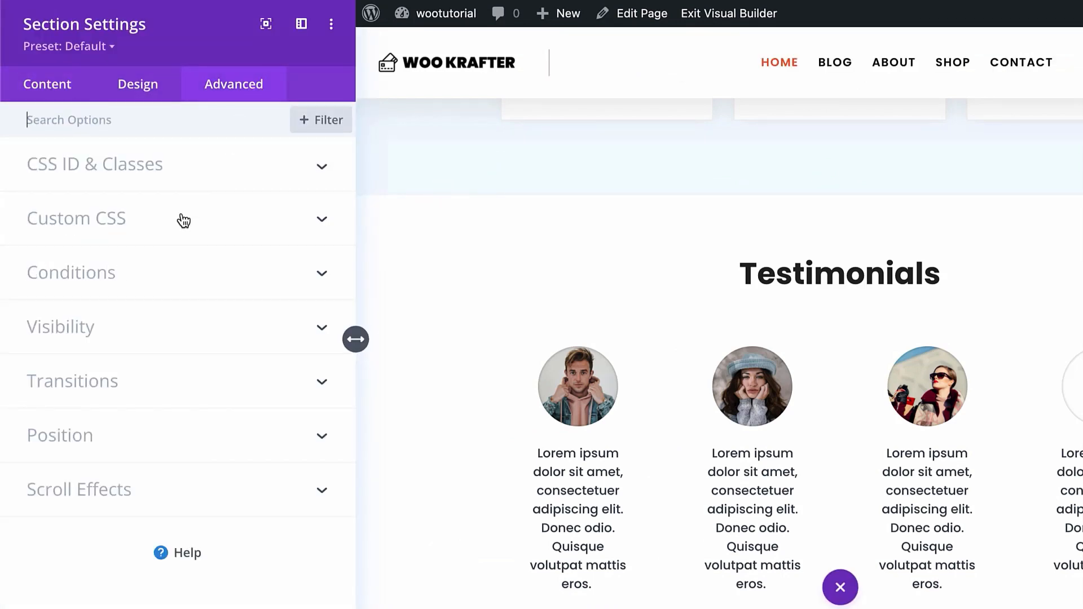
click(94, 333)
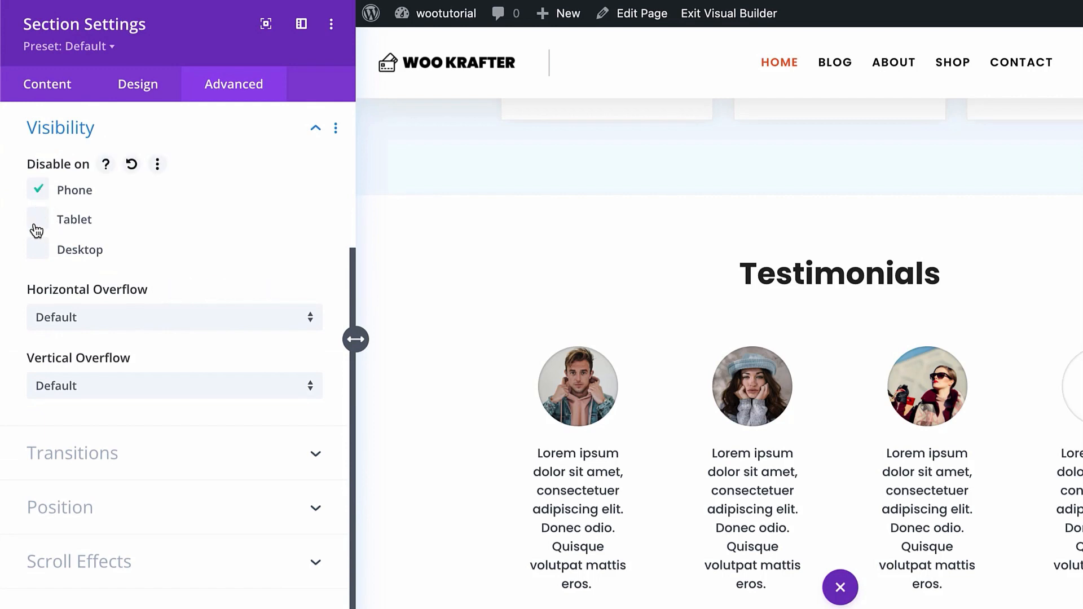
click(38, 253)
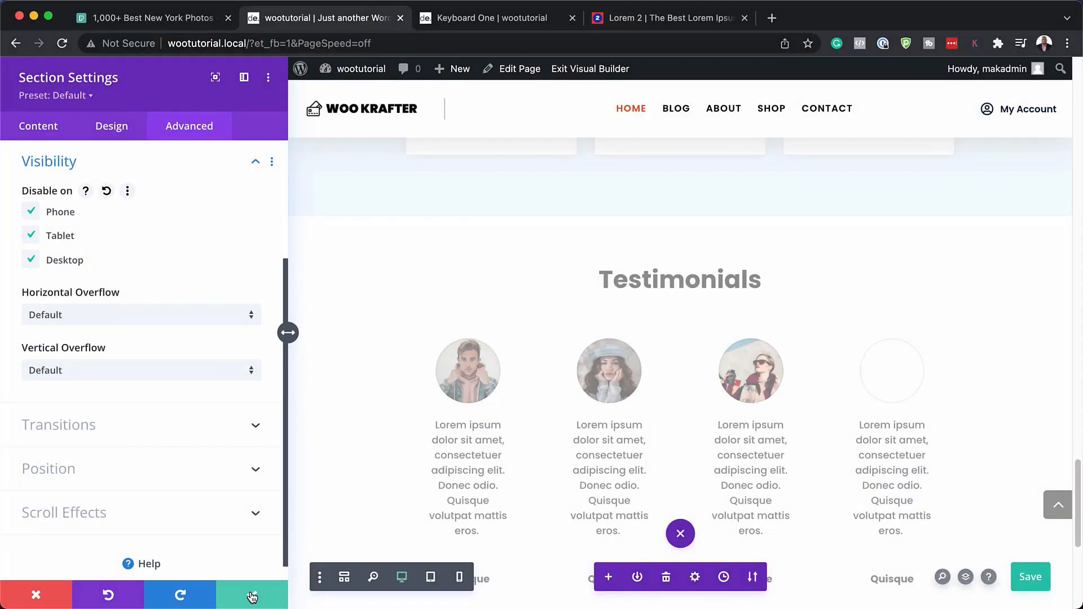
click(252, 595)
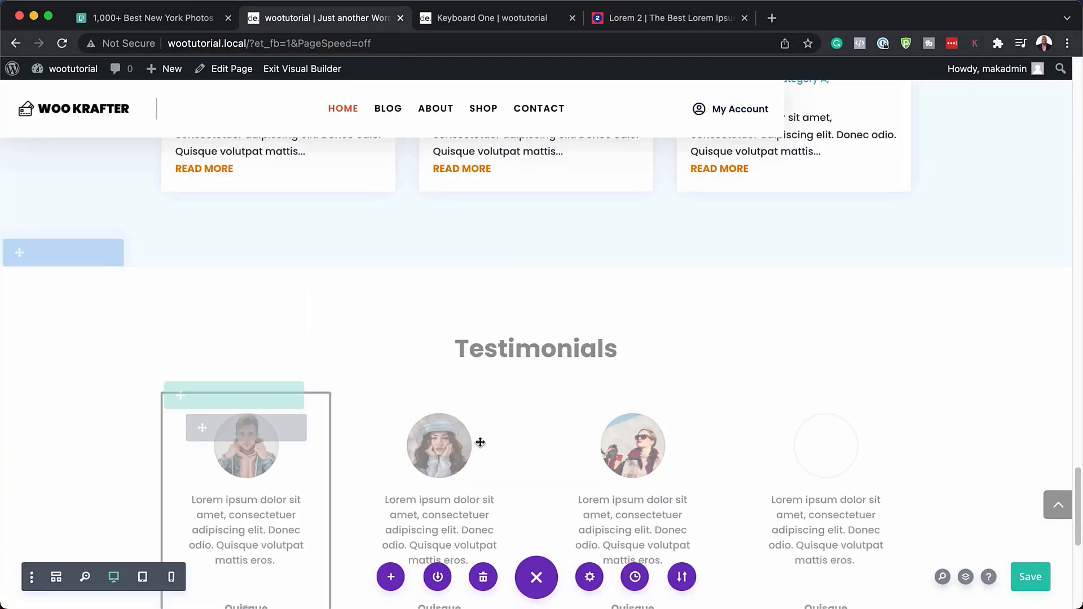
- Set the background colour of the contact bar section above the site logo to #343e46, and save the page and the section
scroll(480, 442, up, 10)
scroll(479, 428, down, 8)
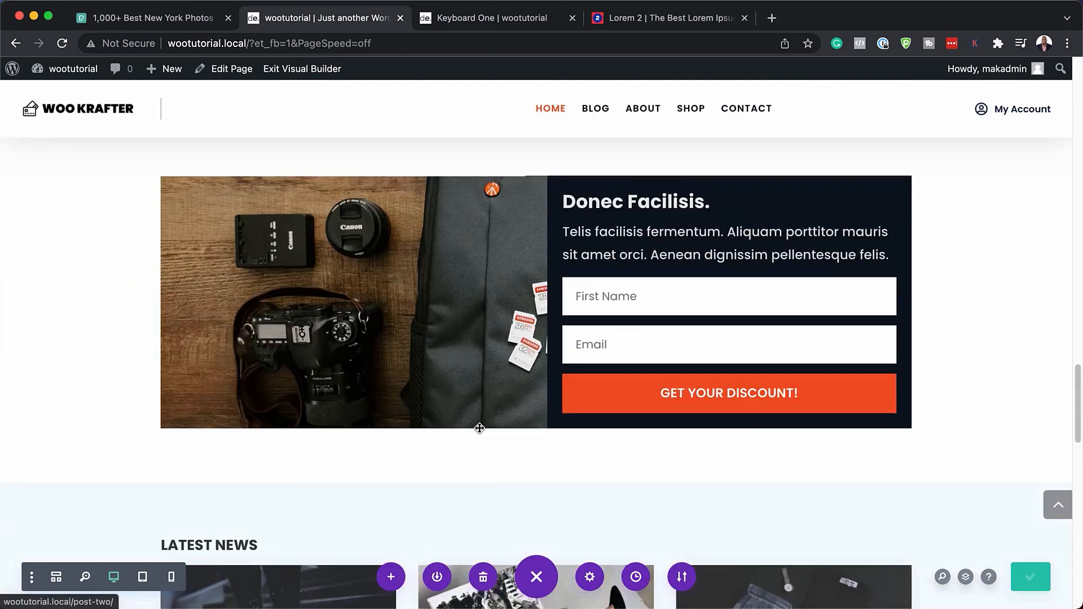
scroll(83, 361, down, 3)
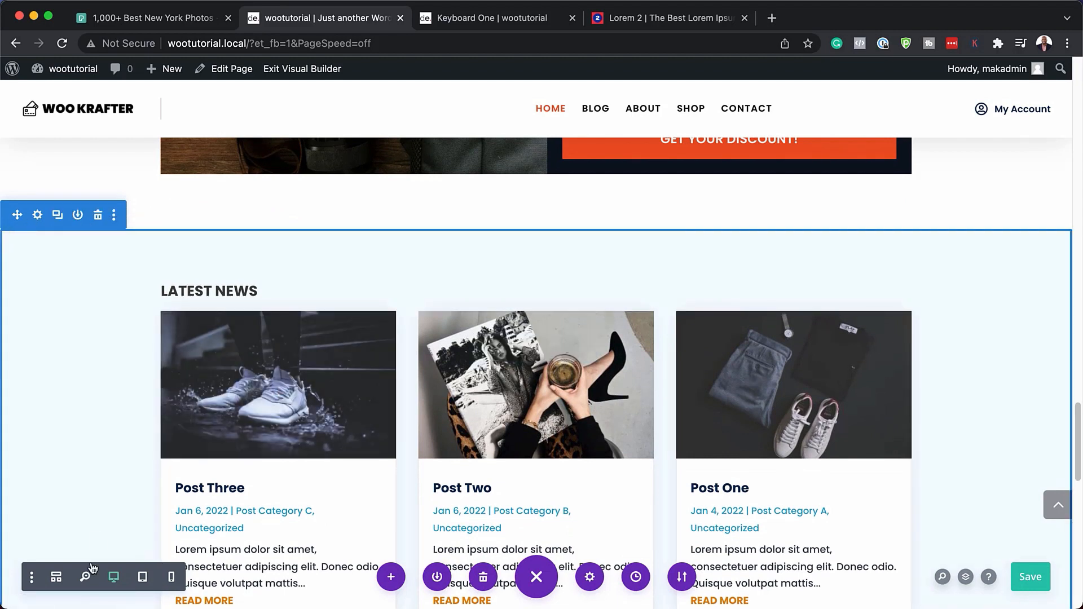
scroll(341, 288, up, 20)
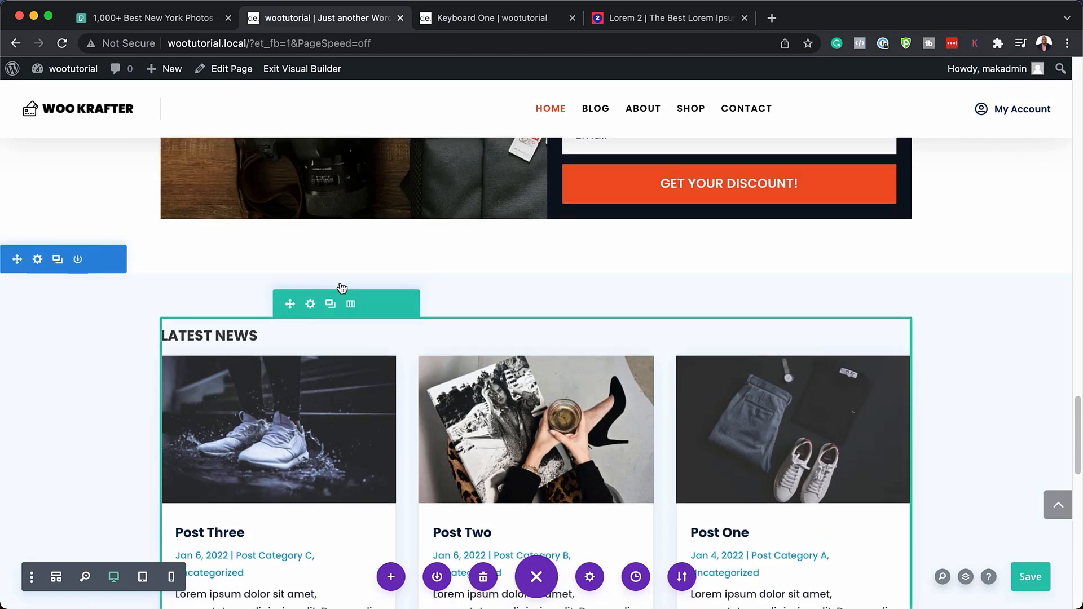
scroll(341, 284, up, 8)
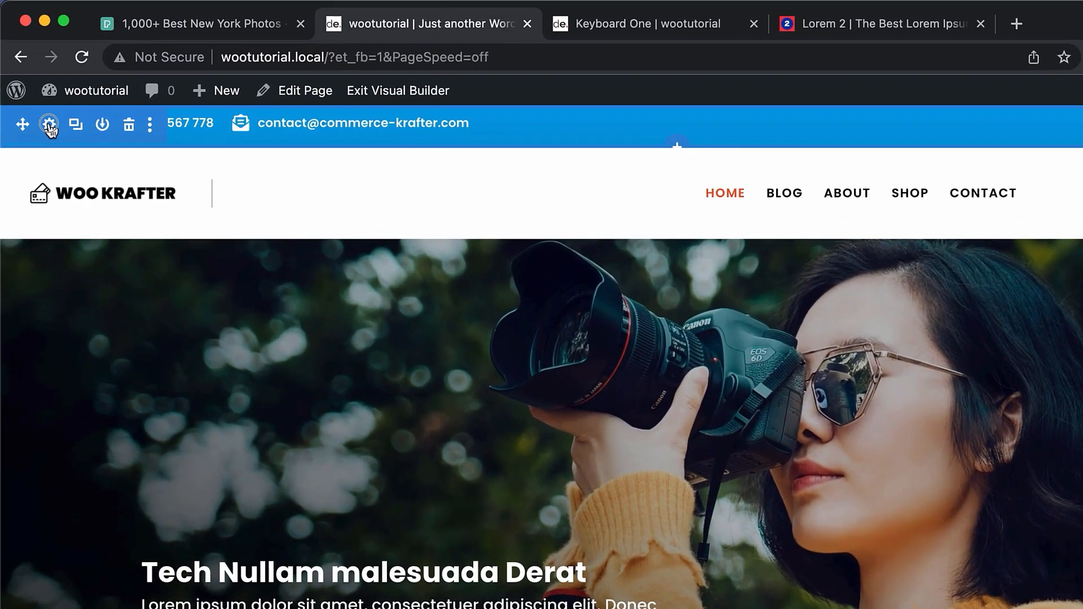
click(49, 124)
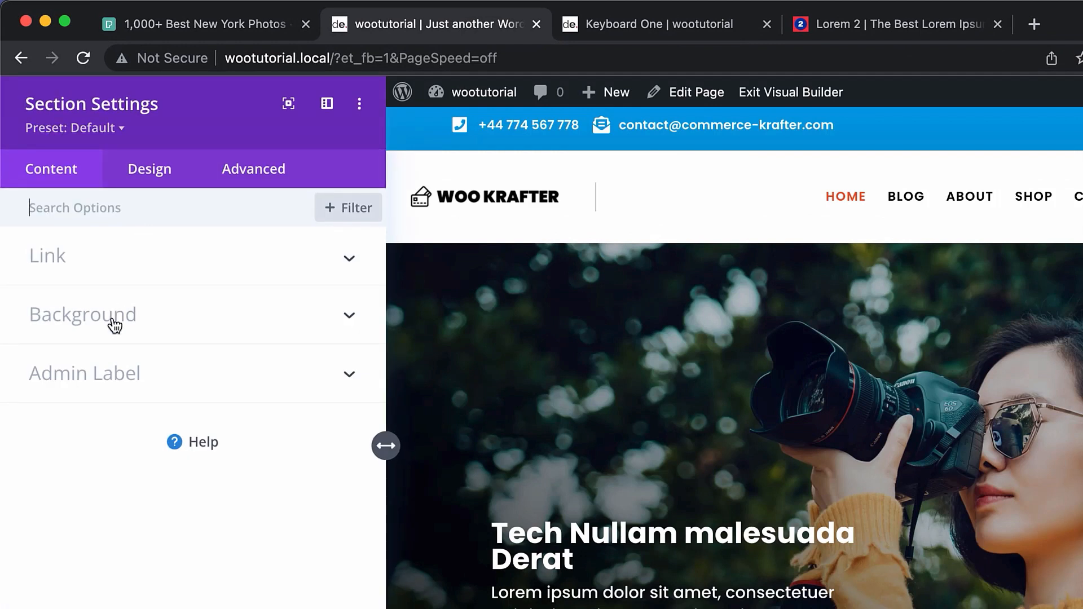
click(114, 326)
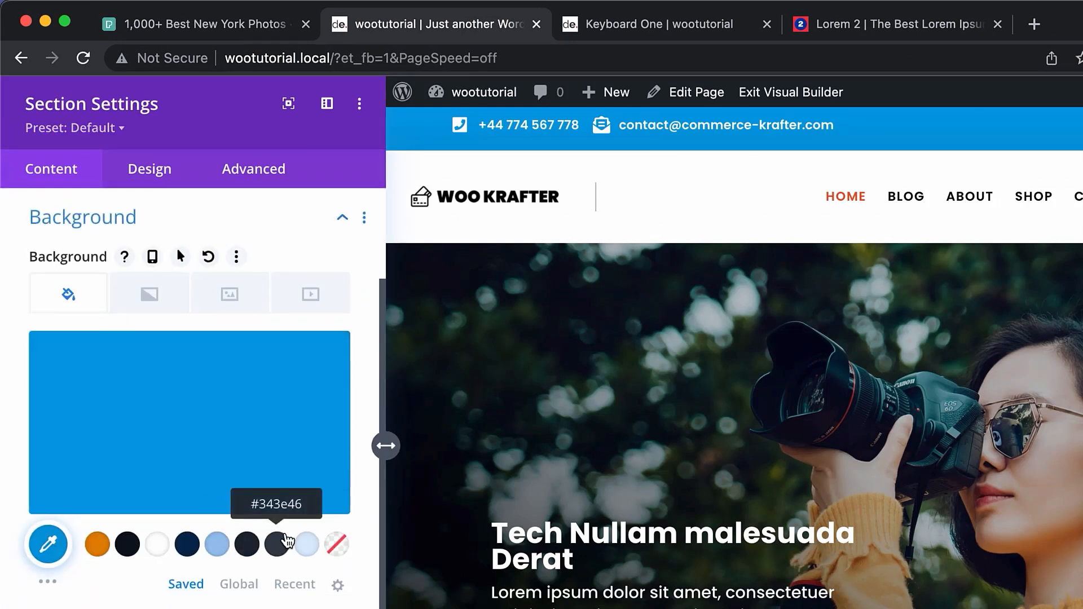
click(276, 550)
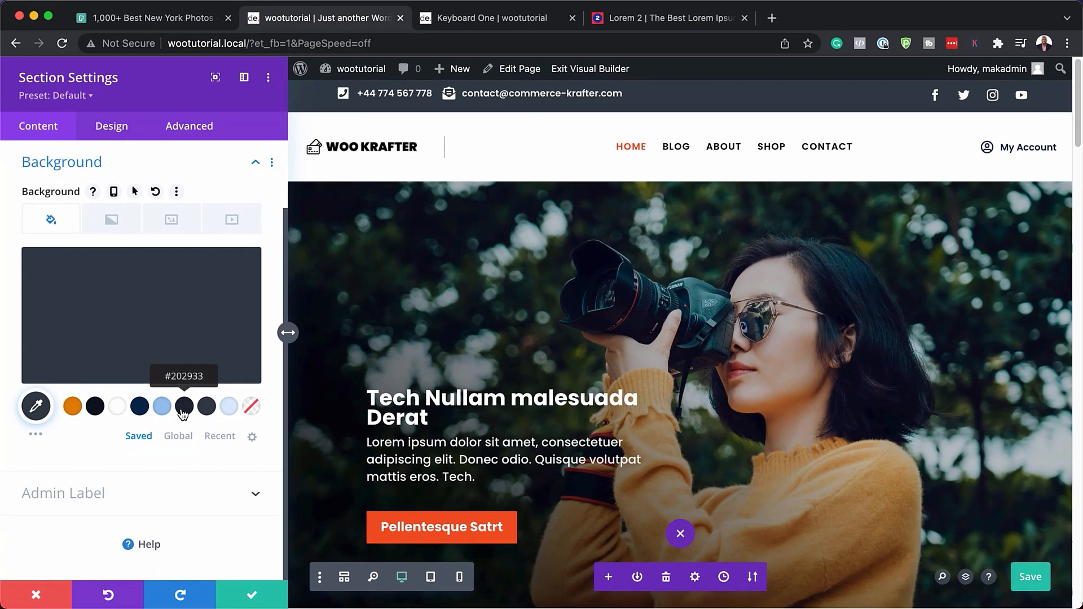
click(246, 553)
click(206, 406)
key(super+s)
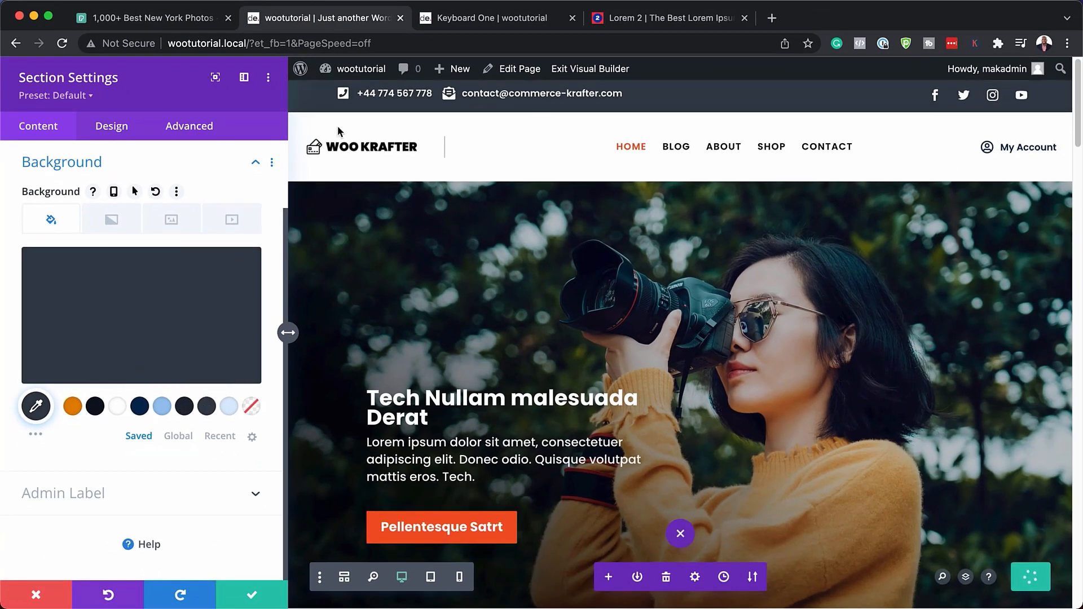
click(252, 599)
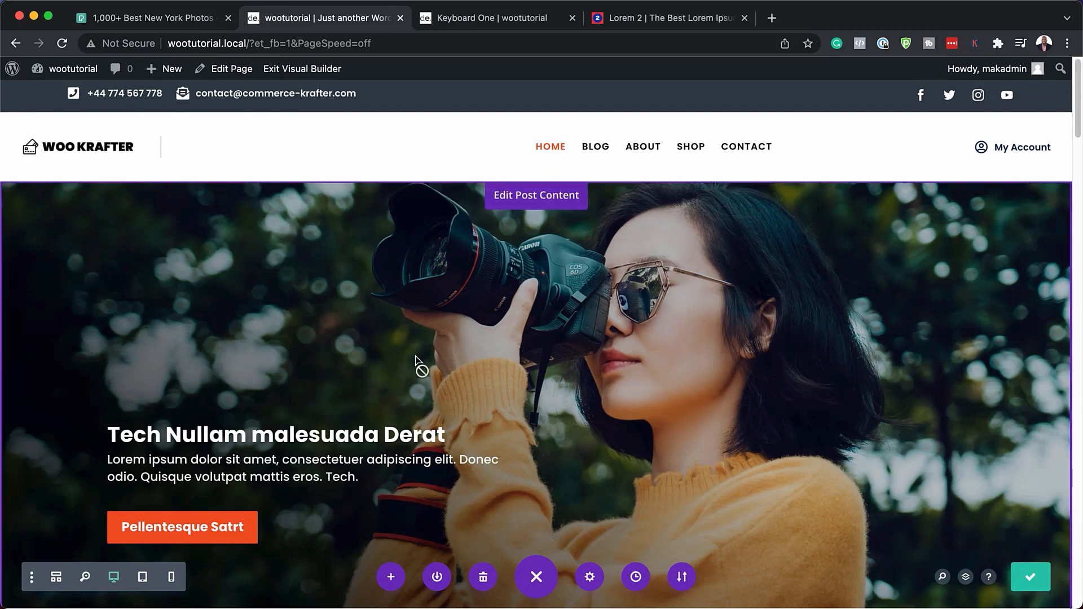
- Review the home page from the hero to the product list, exit the Visual Builder and view the published version
scroll(422, 372, down, 3)
scroll(423, 395, down, 10)
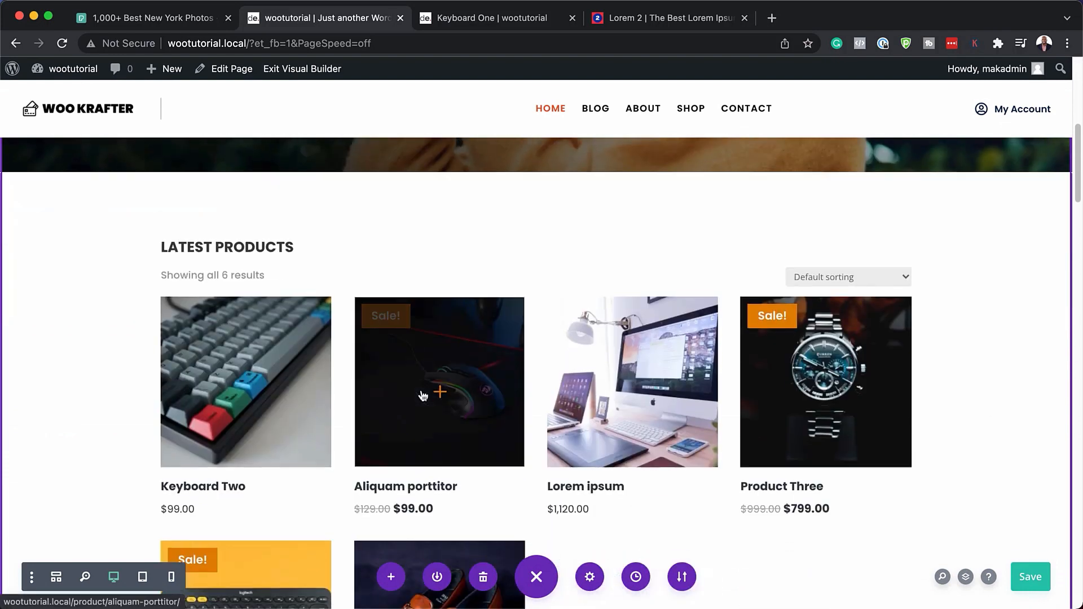
scroll(423, 395, down, 8)
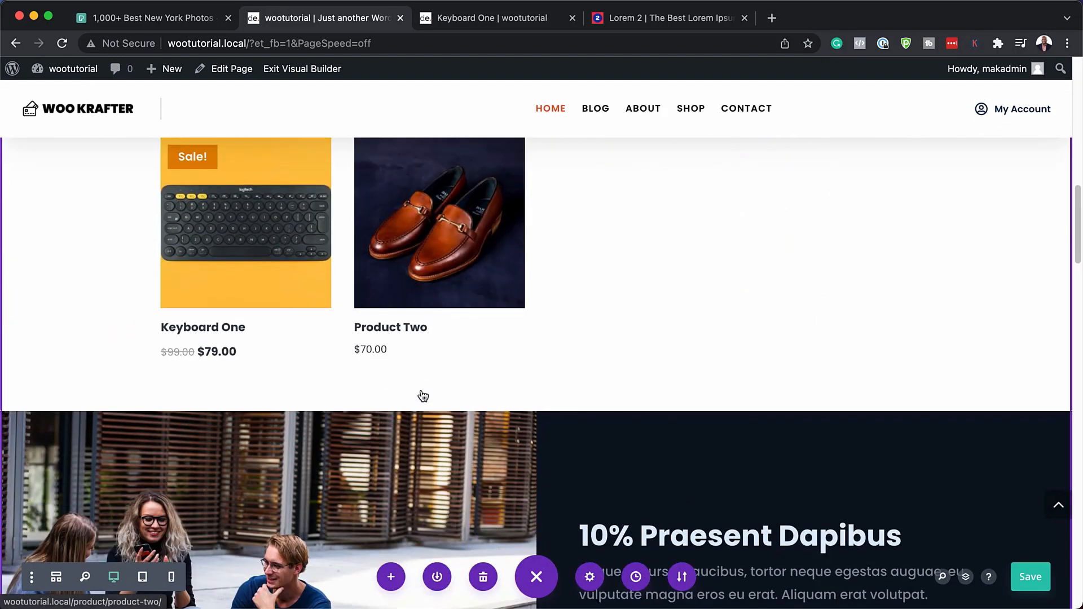
click(298, 74)
scroll(856, 392, down, 3)
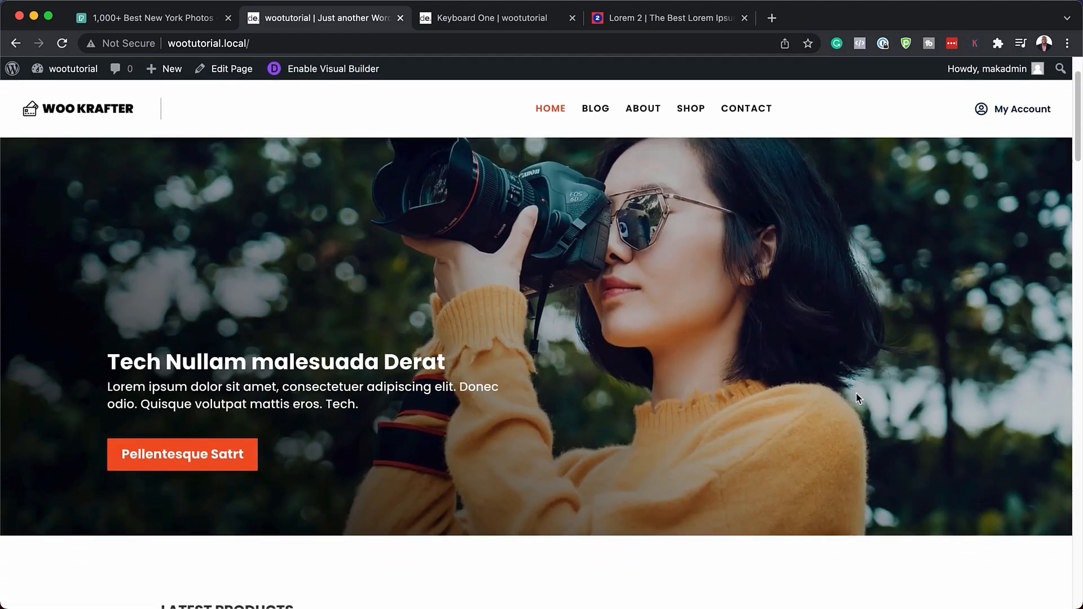
scroll(856, 394, down, 5)
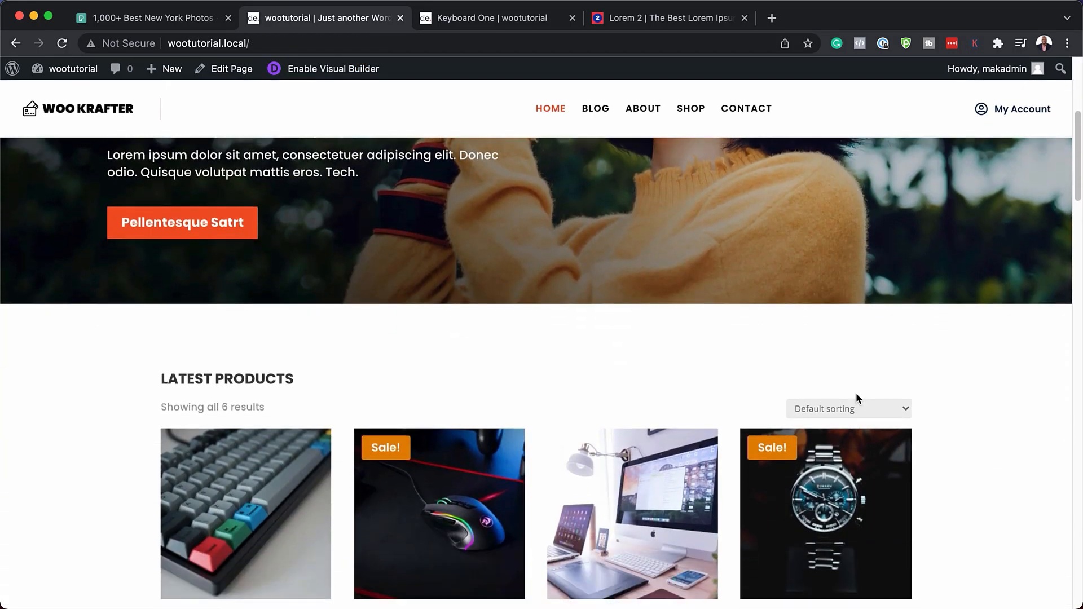
- Look through the Keyboard One product page down to its related products, and view the Blog page
scroll(856, 400, down, 3)
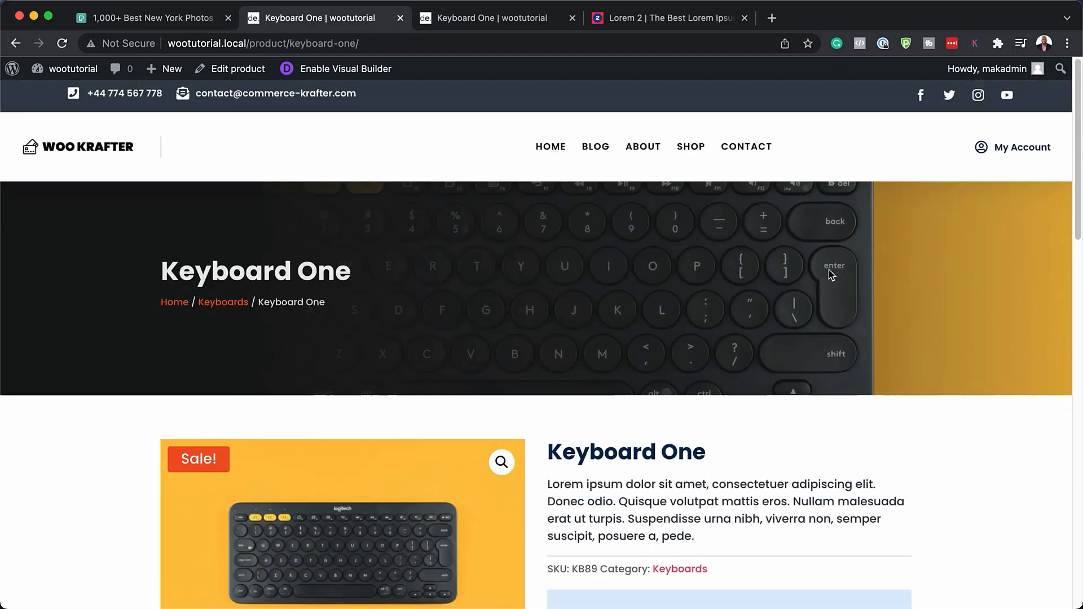
scroll(1025, 457, down, 4)
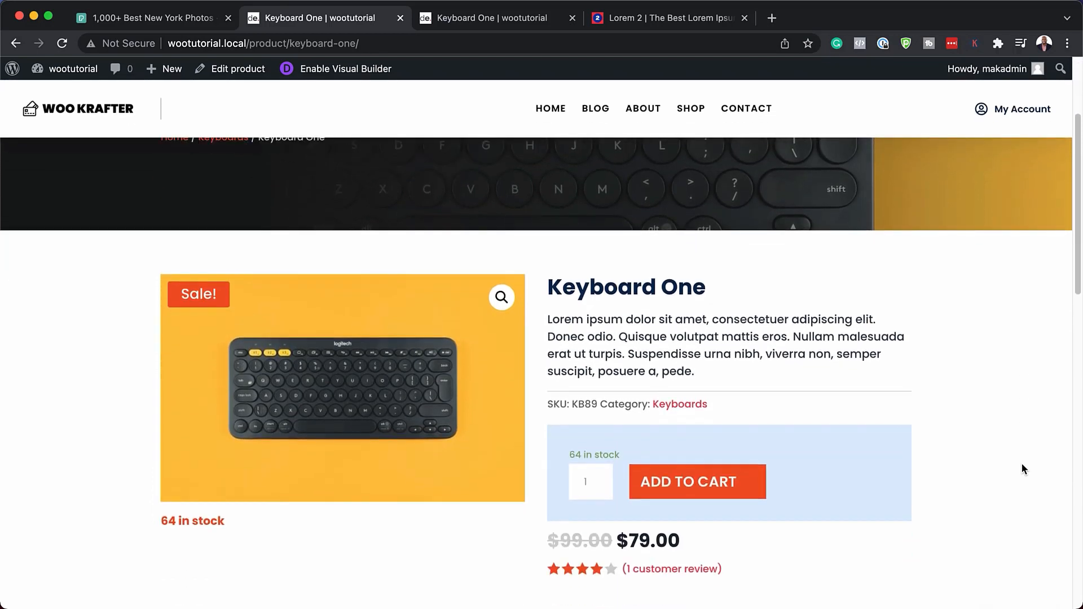
scroll(1022, 466, down, 3)
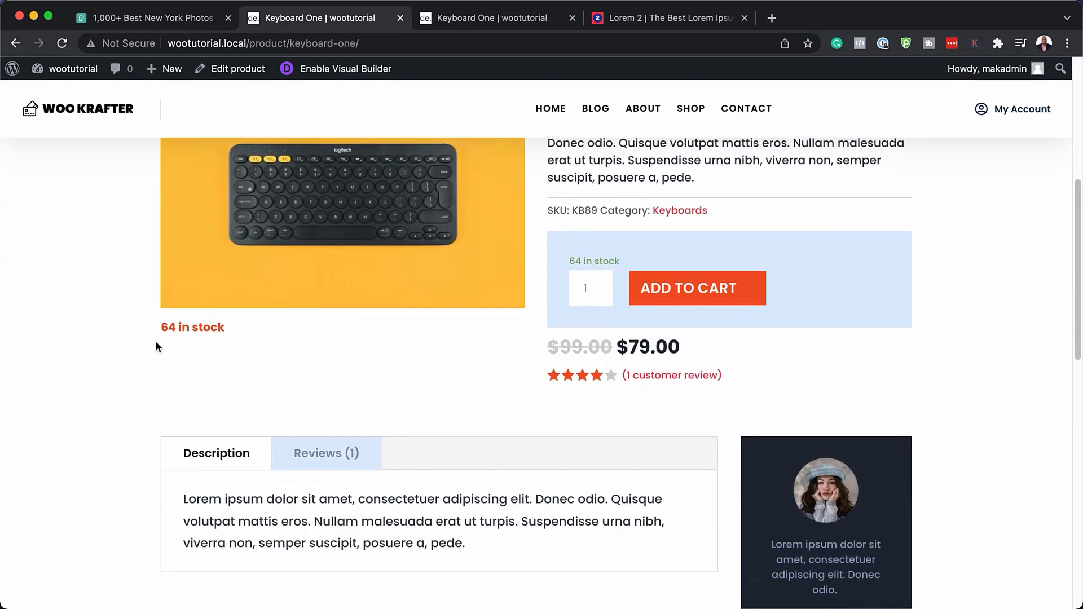
scroll(150, 413, down, 7)
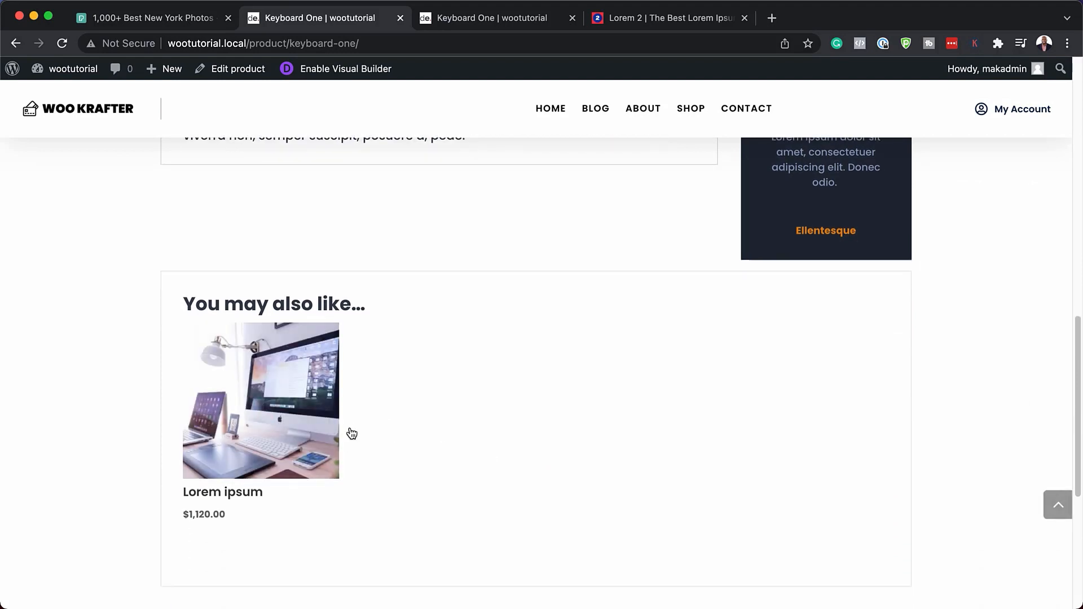
click(265, 414)
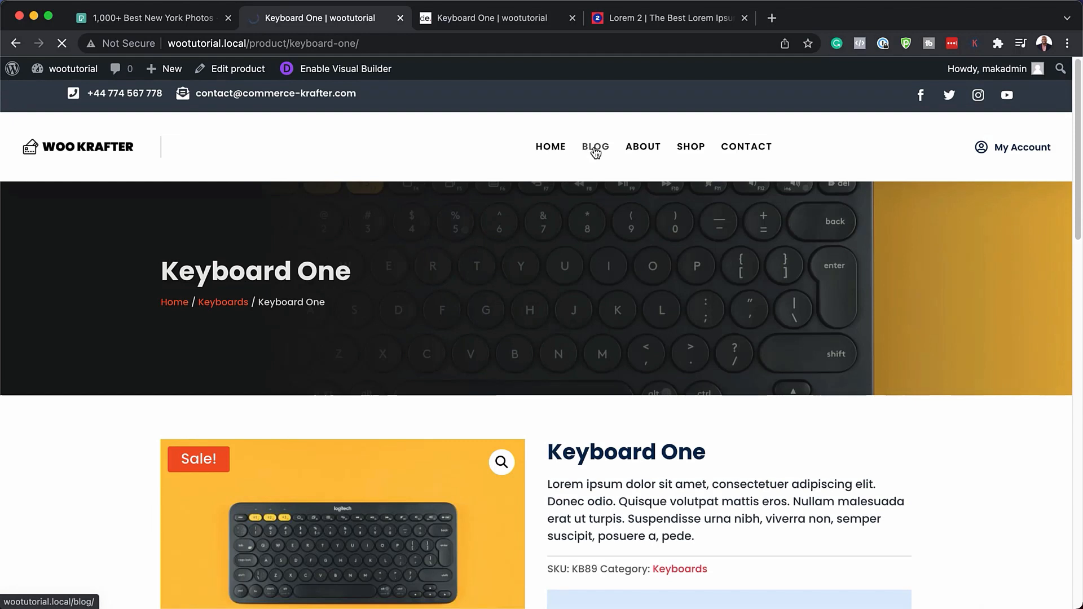
scroll(294, 330, down, 5)
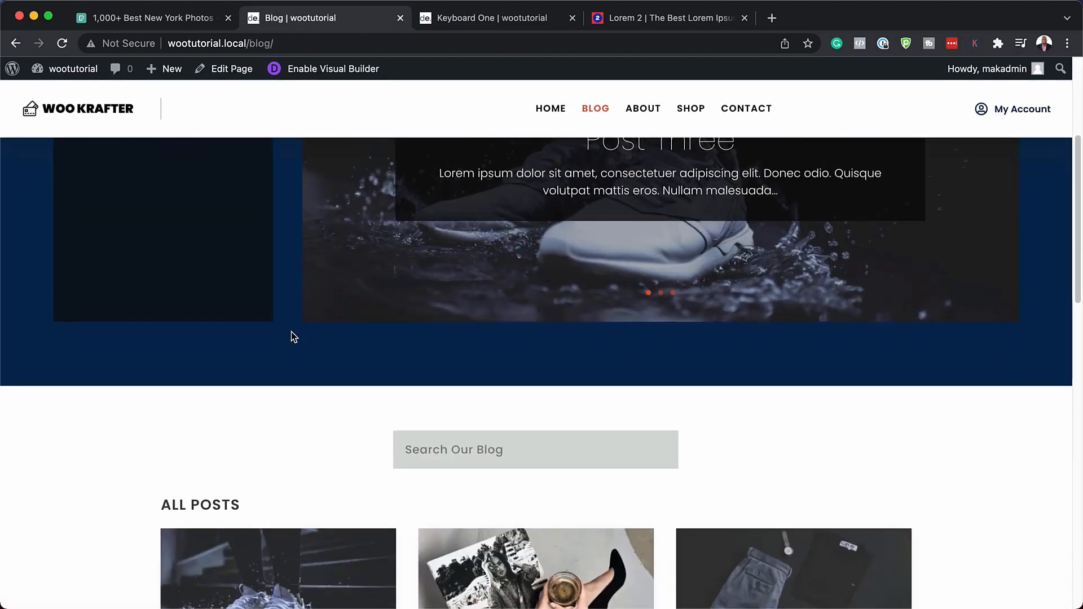
scroll(293, 335, up, 5)
- Open the custom body of the Blog Page template for editing in the Divi Theme Builder
mouse_move(62, 70)
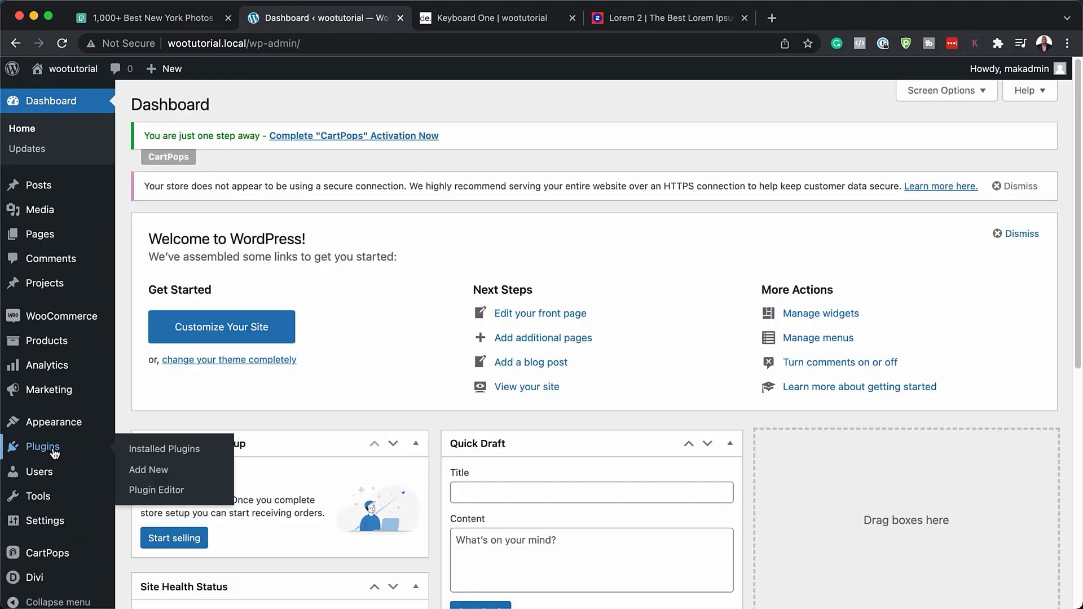
scroll(56, 452, down, 3)
mouse_move(36, 565)
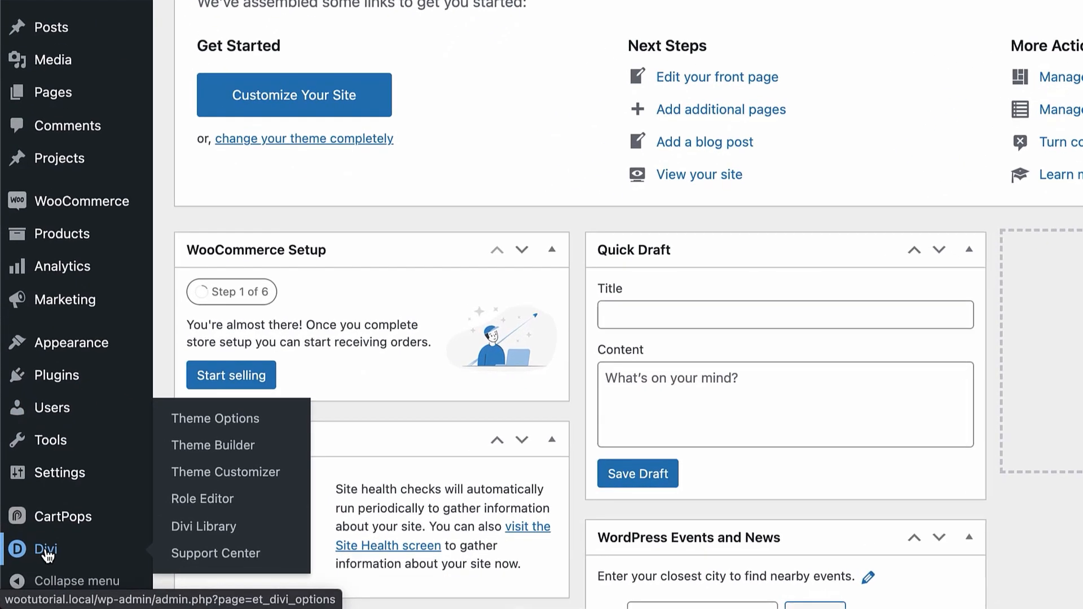
click(252, 450)
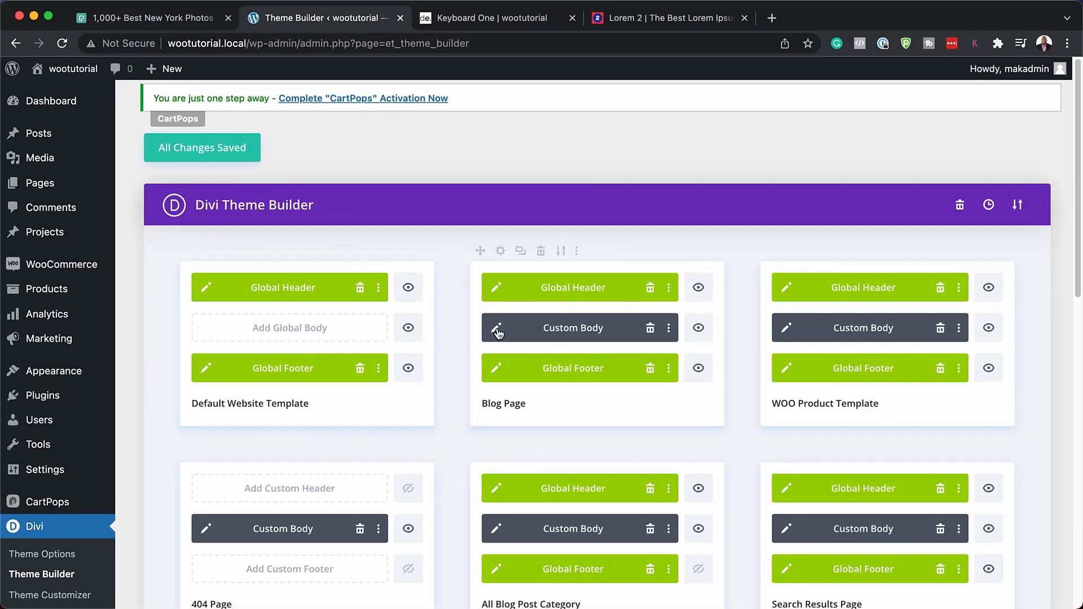
click(496, 327)
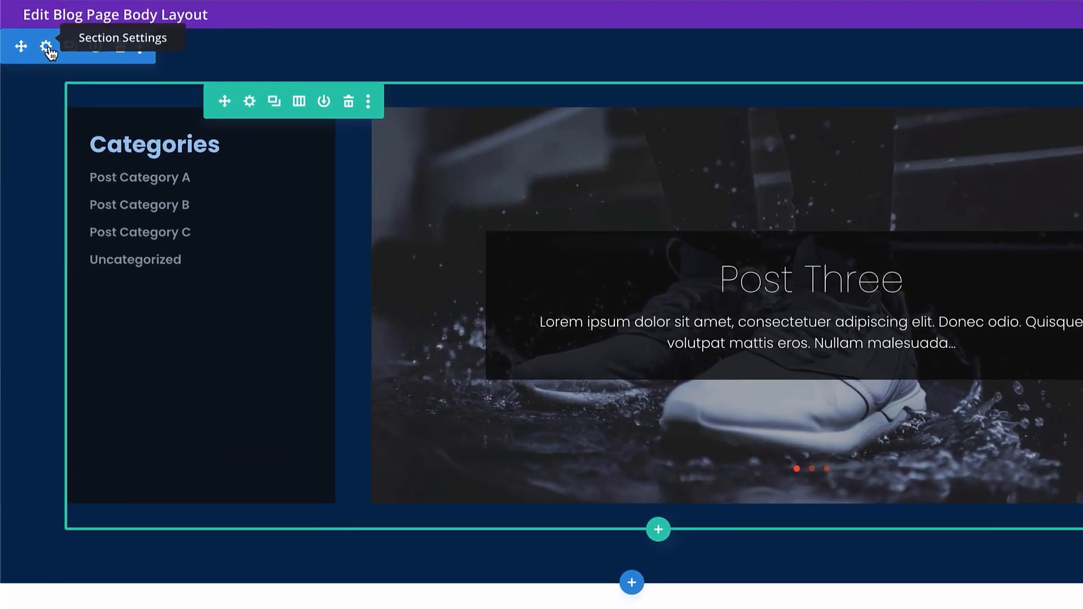
- Change the background of the section holding the categories and post slider to the very dark blue-grey saved colour, and save the section and layout
click(47, 49)
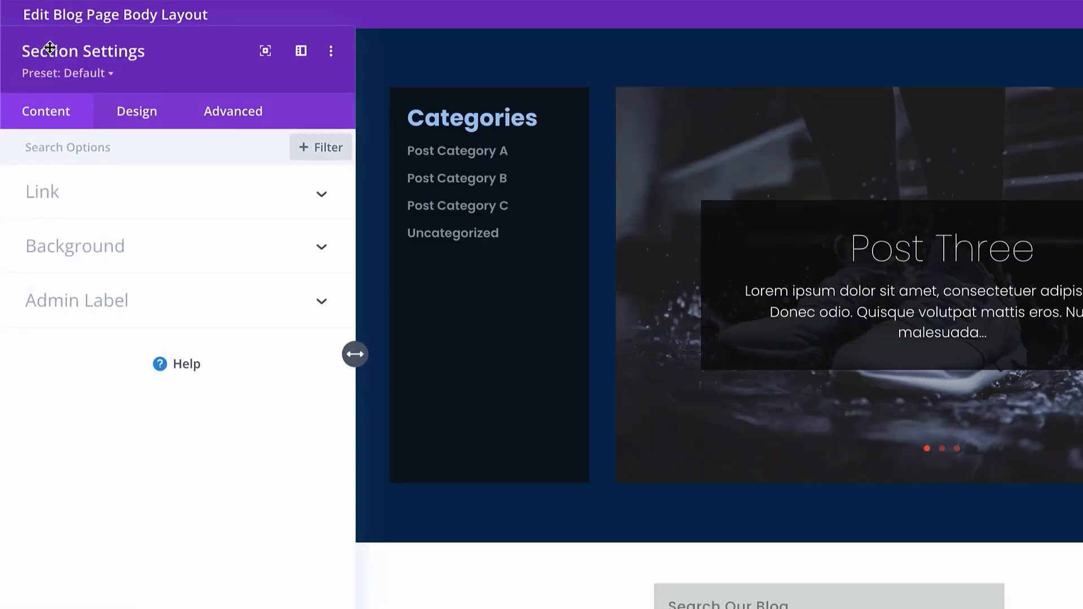
click(96, 257)
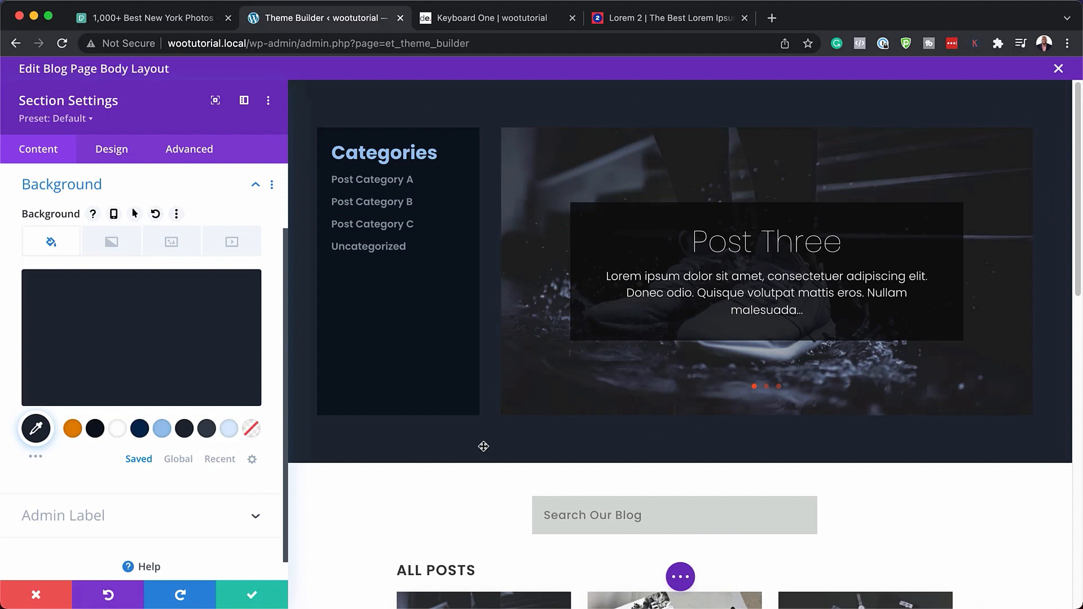
click(251, 597)
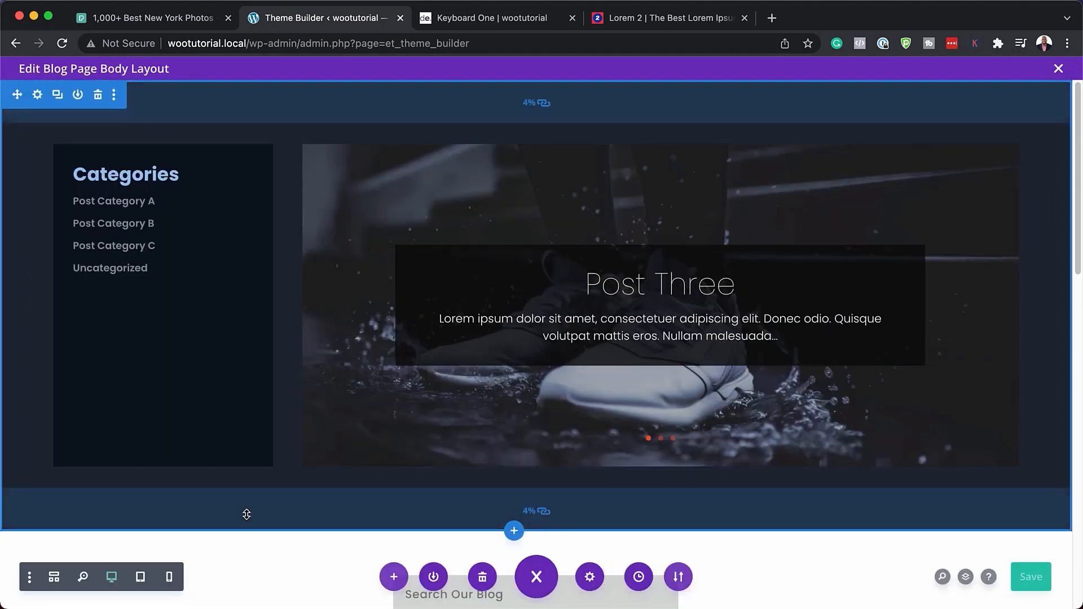
scroll(255, 501, down, 3)
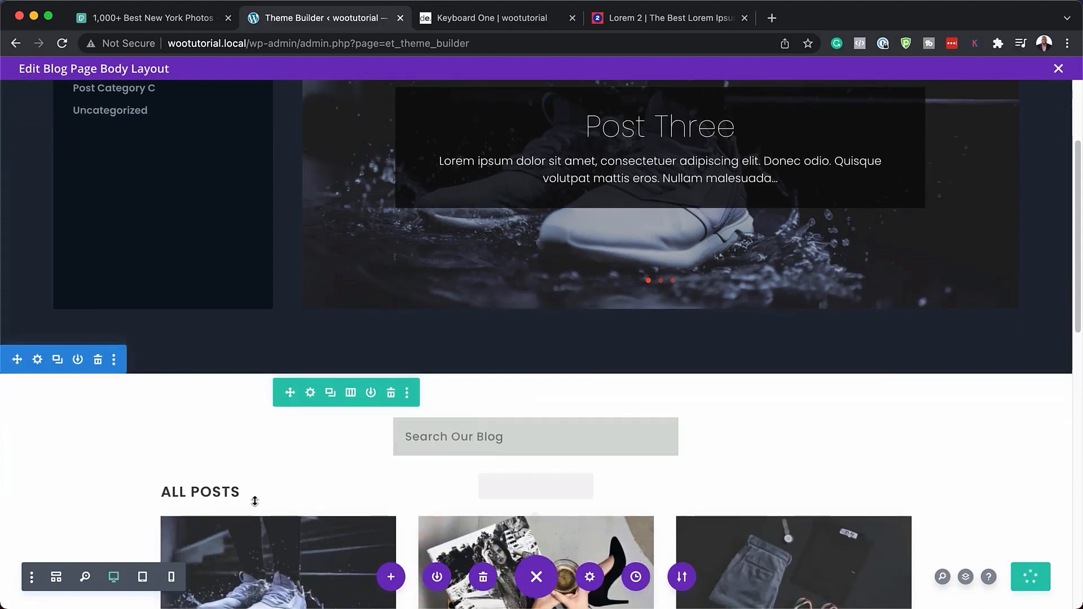
scroll(255, 501, down, 3)
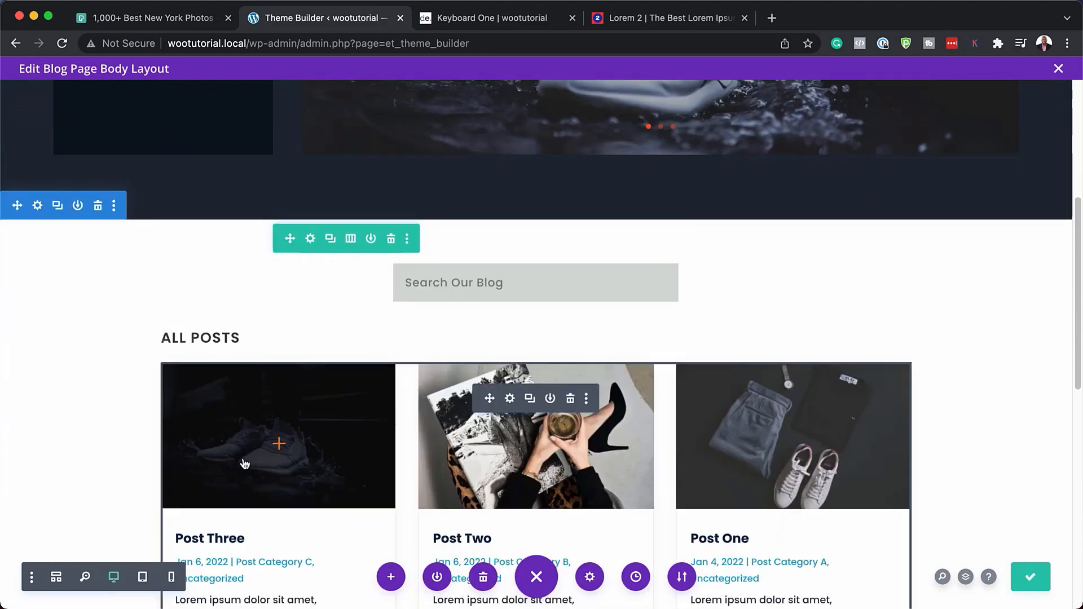
scroll(254, 469, down, 1)
scroll(256, 470, down, 1)
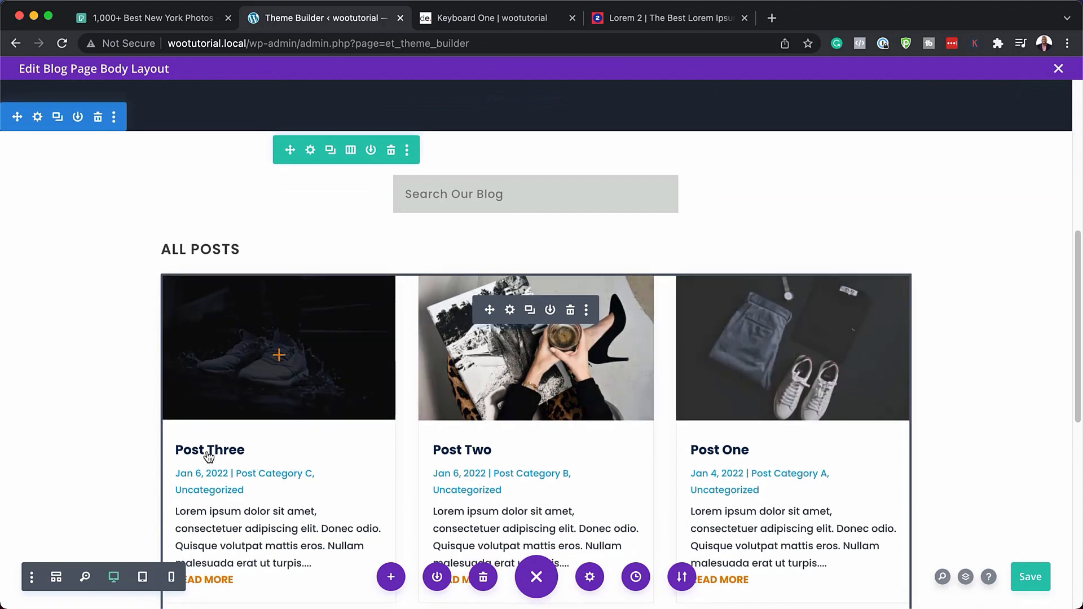
- Check the recoloured top section, close the Blog Page body layout and open the list of all posts
scroll(209, 463, up, 3)
scroll(209, 463, up, 3)
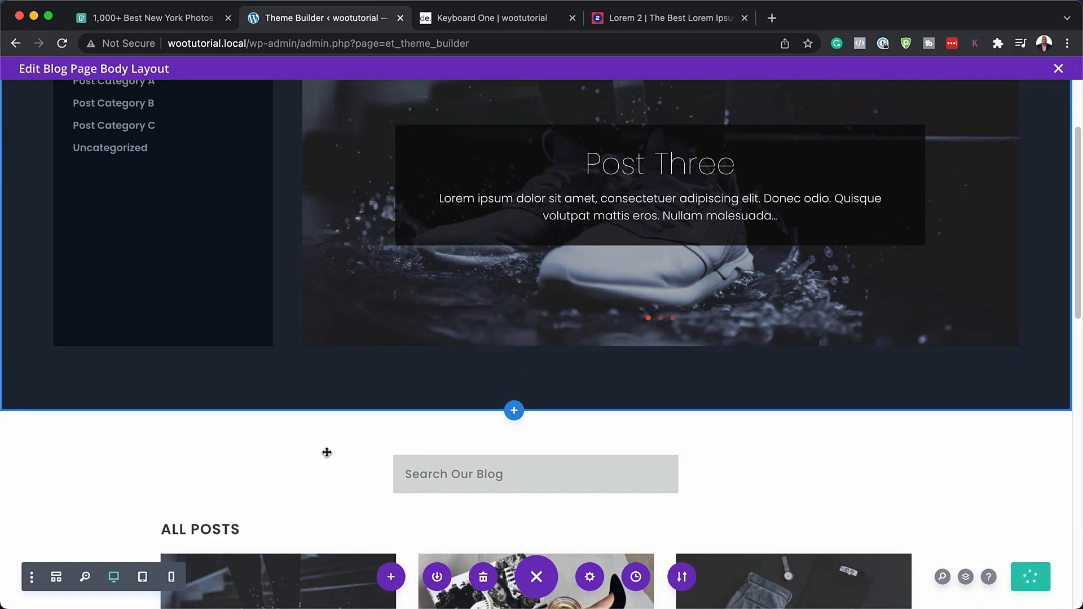
scroll(327, 450, up, 3)
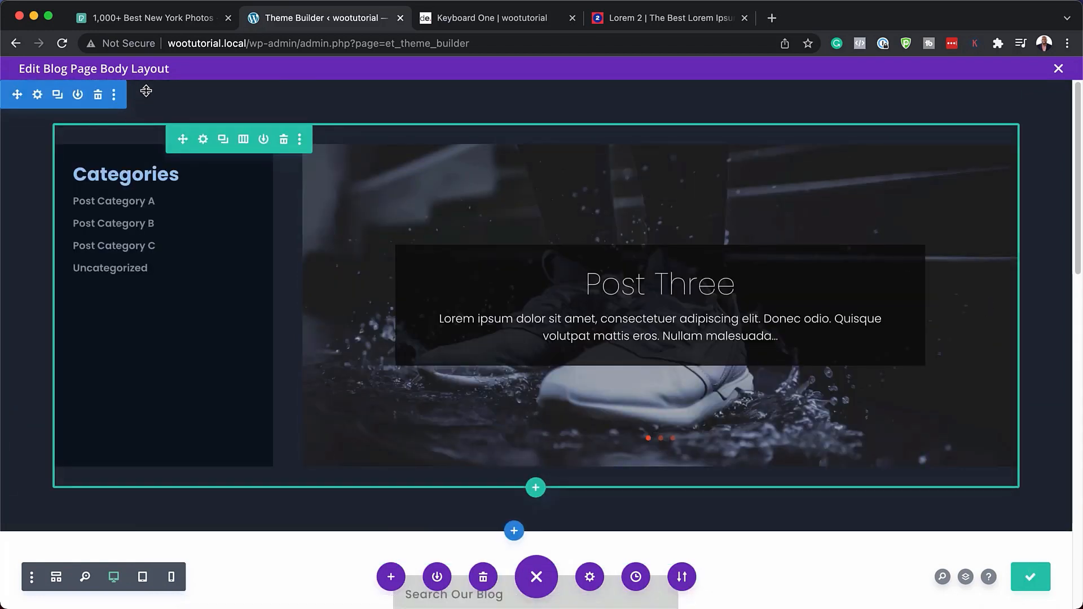
click(1059, 70)
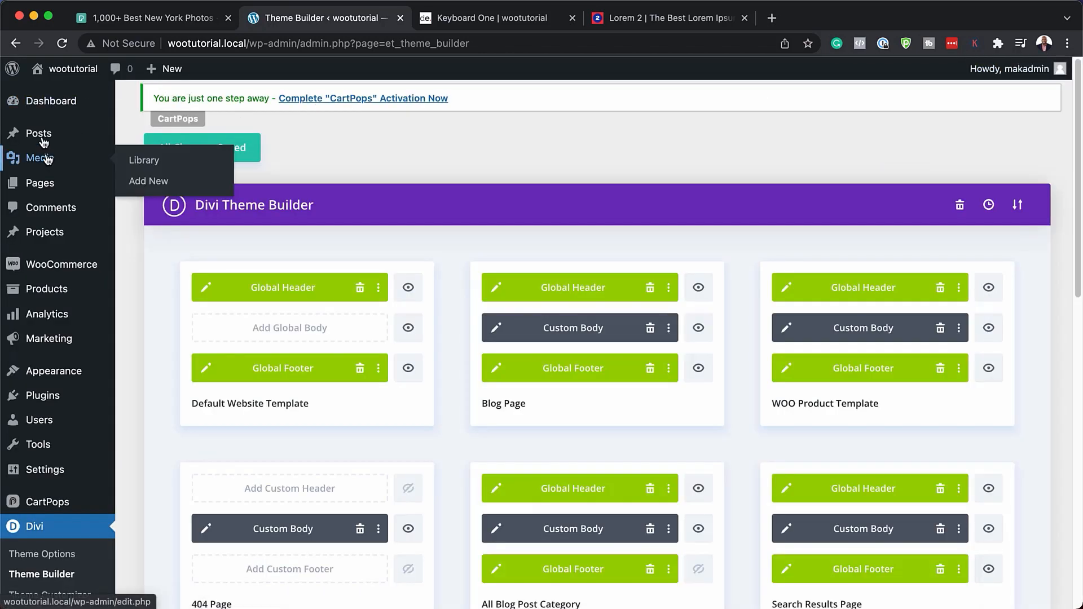
mouse_move(39, 135)
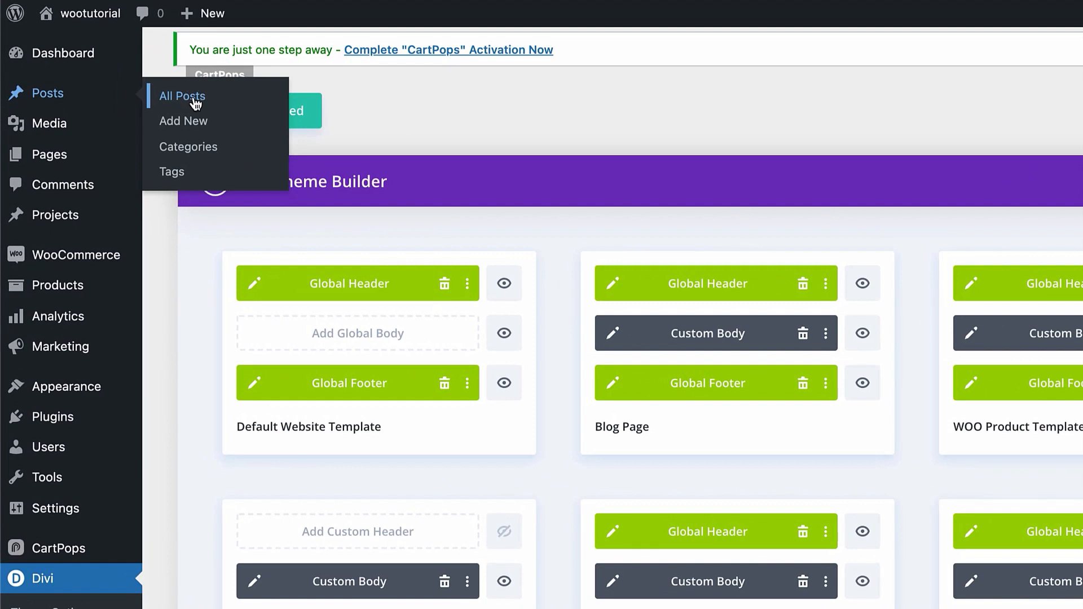
click(196, 103)
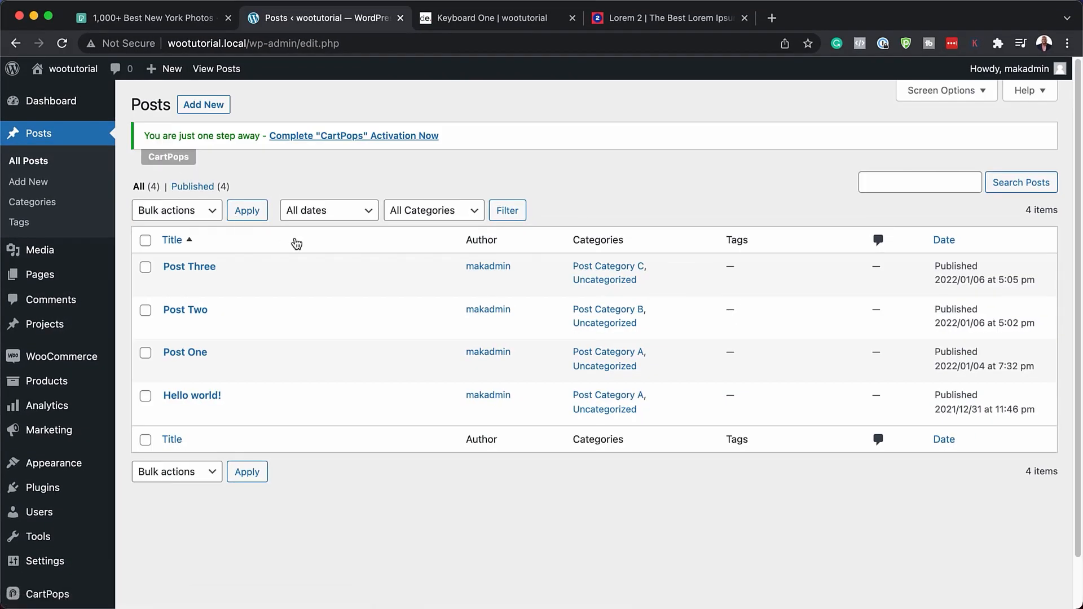
- Open Post One in the block editor, dismiss the welcome guide, look through its content and return to the post list
mouse_move(287, 330)
mouse_move(229, 376)
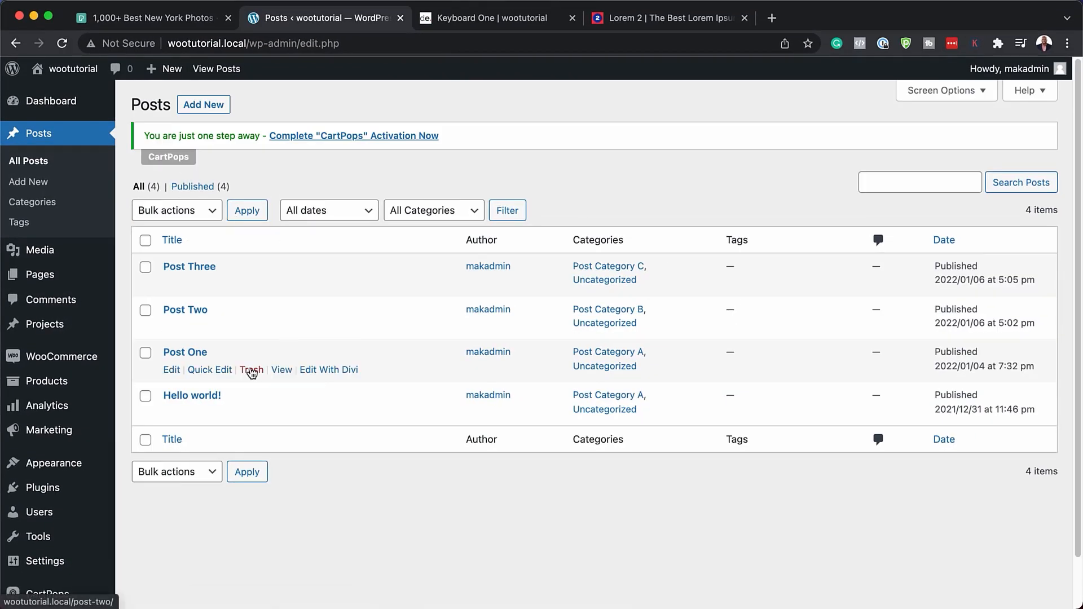
click(171, 371)
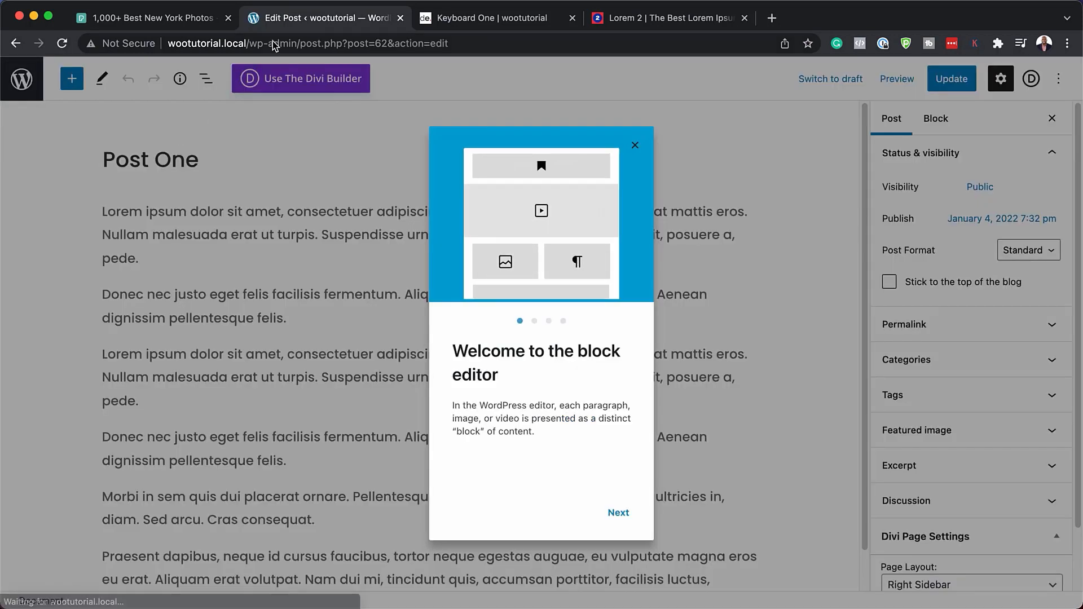
click(634, 146)
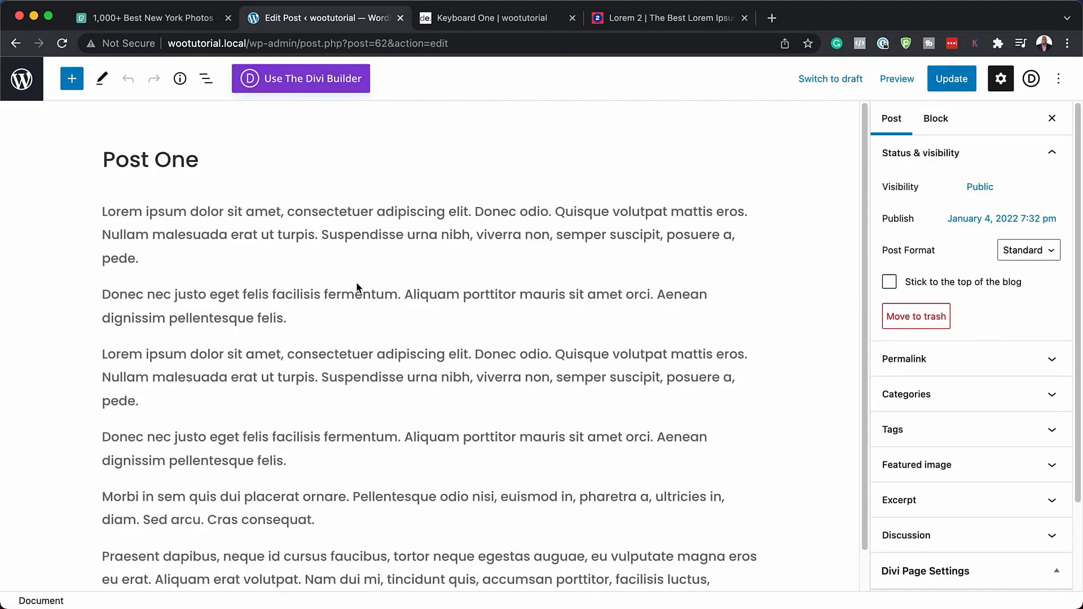
scroll(348, 499, down, 2)
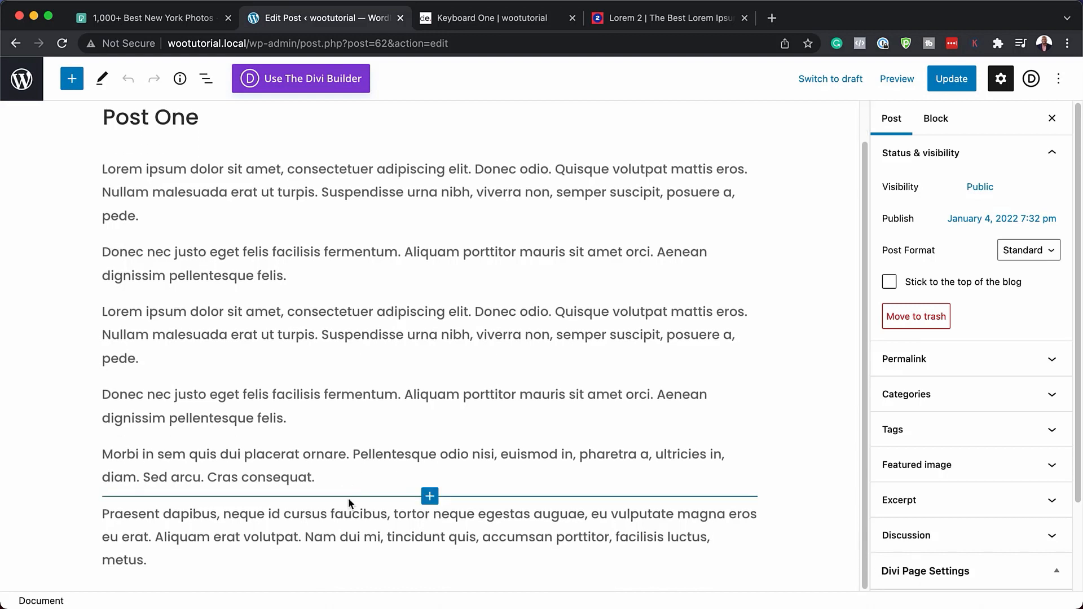
scroll(387, 382, up, 2)
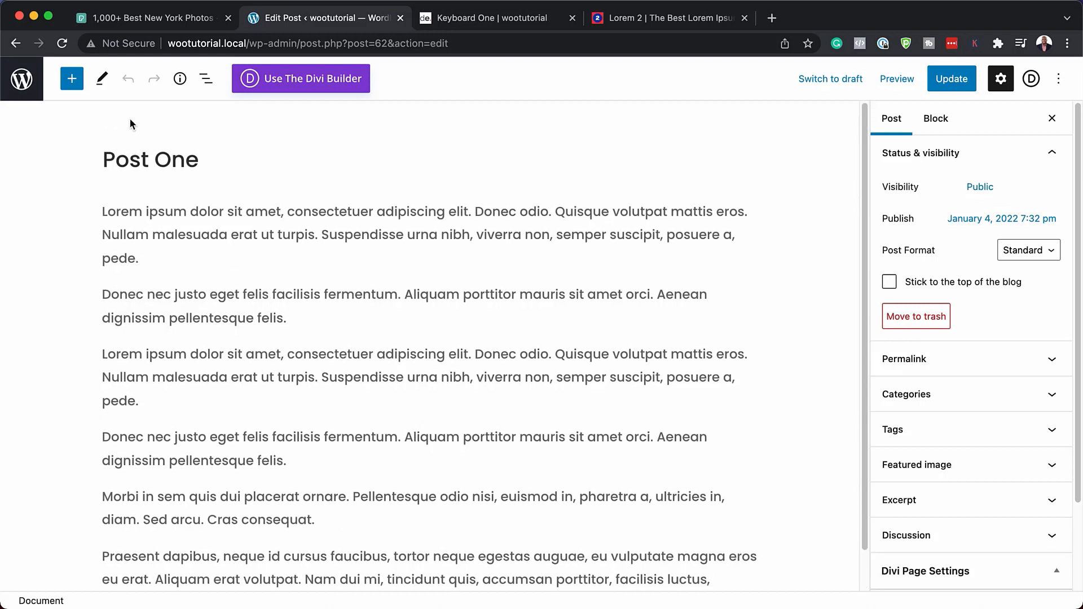
click(16, 44)
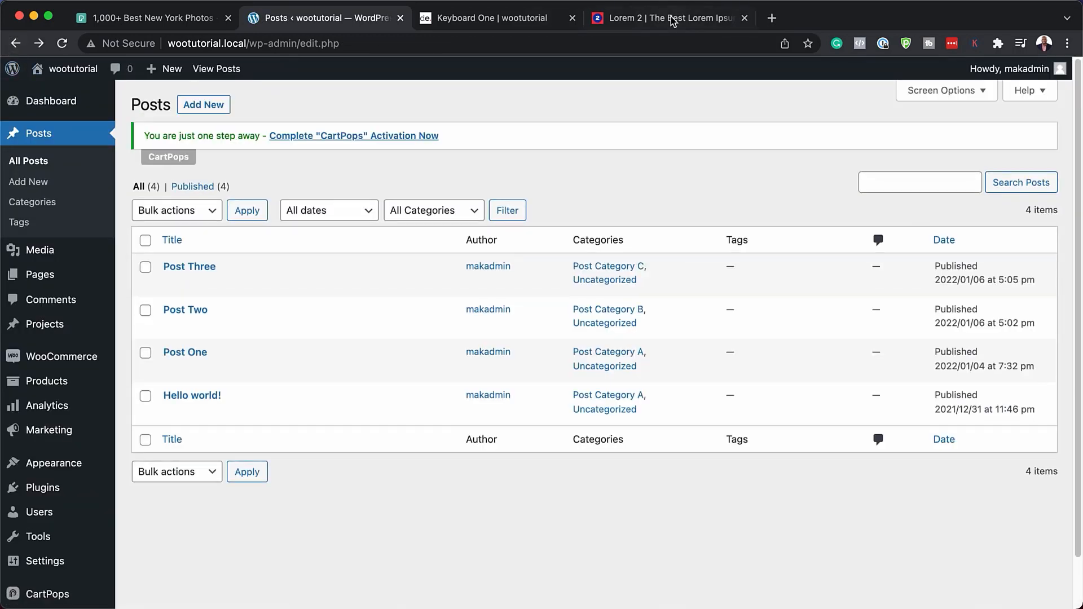
- Add a new post with the default editor and fill its body with the "Lorem ipsum dolor sit amet" placeholder paragraphs
click(204, 106)
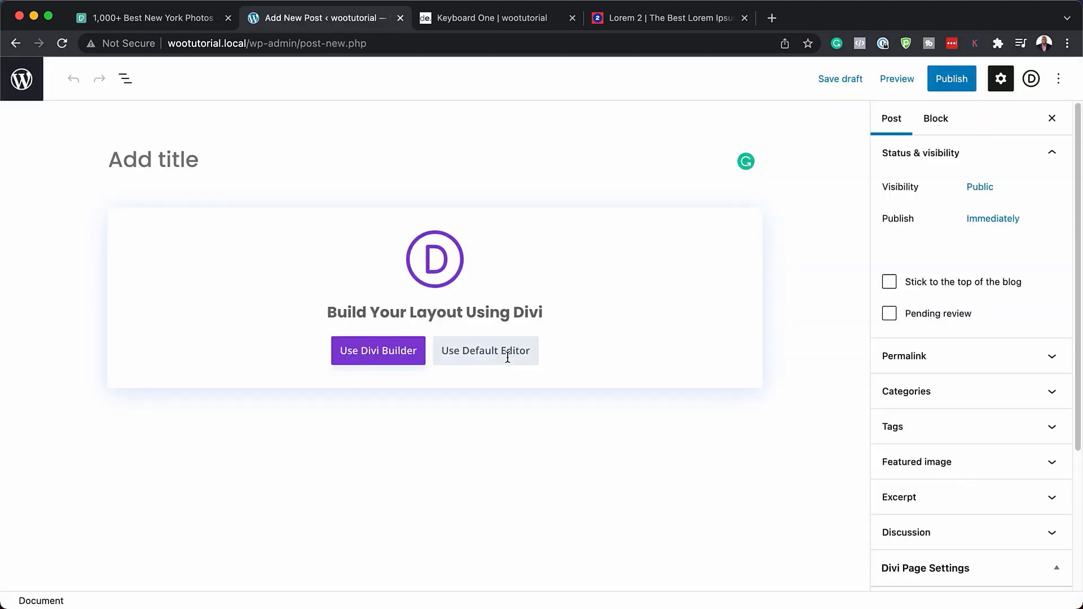
click(508, 352)
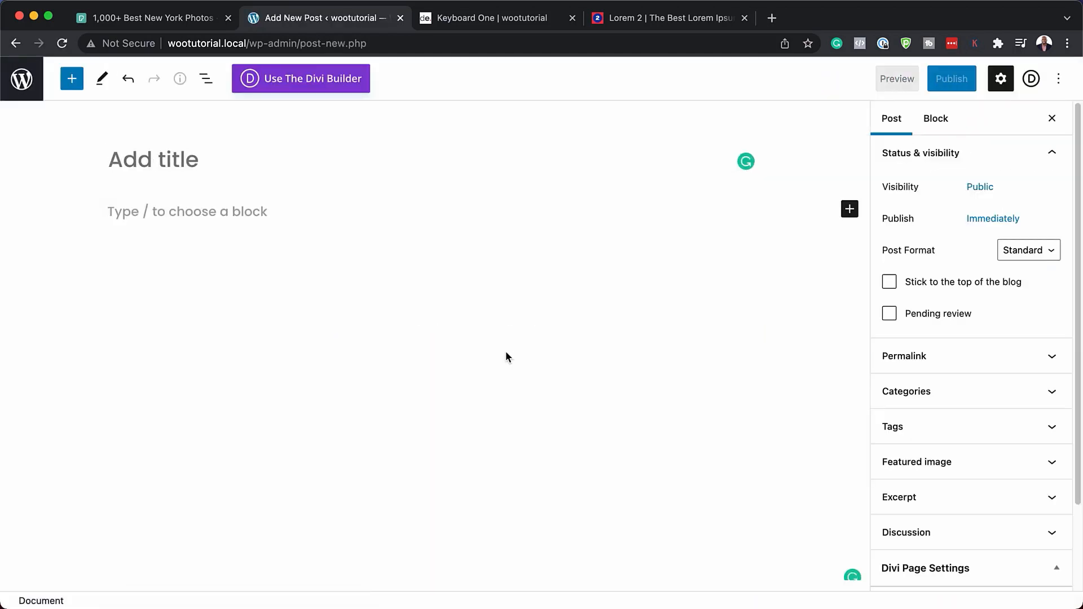
click(226, 213)
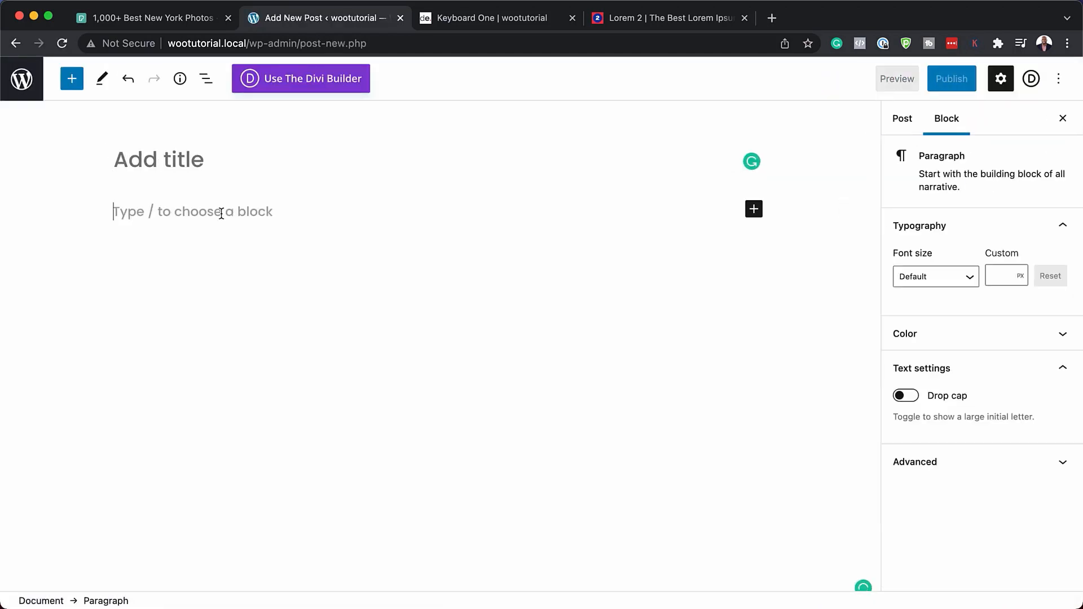
text(Lorem ipsum dolor sit amet, consectetuer adipiscing elit. Donec odio. Quisque volutpat mattis eros. Nullam malesuada erat ut turpis. Suspendisse urna nibh, viverra non, semper suscipit, posuere a, pede.  Donec nec justo eget felis facilisis fermentum. Aliquam porttitor mauris sit amet orci. Aenean dignissim pellentesque felis.  Morbi in sem quis dui placerat ornare. Pellentesque odio nisi, euismod in, pharetra a, ultricies in, diam. Sed arcu. Cras consequat.  Praesent dapibus, neque id cursus faucibus, tortor neque egestas auguae, eu vulputate magna eros eu erat. Aliquam erat volutpat. Nam dui mi, tincidunt quis, accumsan porttitor, facilisis luctus, metus.)
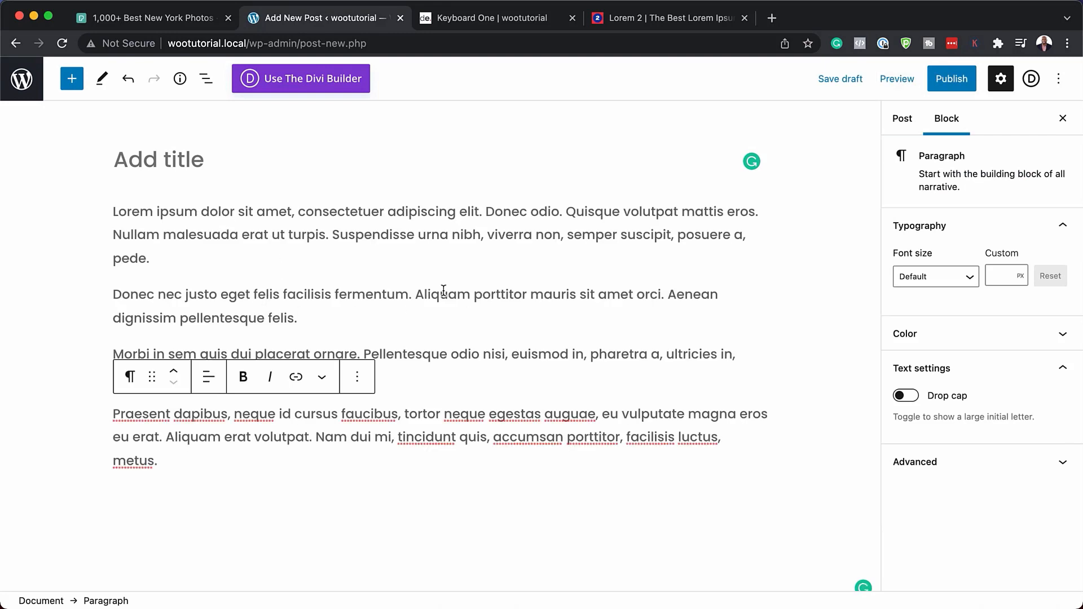
- Title the post "Aliquam porttitor mauris", copying the phrase from the second paragraph
drag(416, 294, 578, 292)
key(super+c)
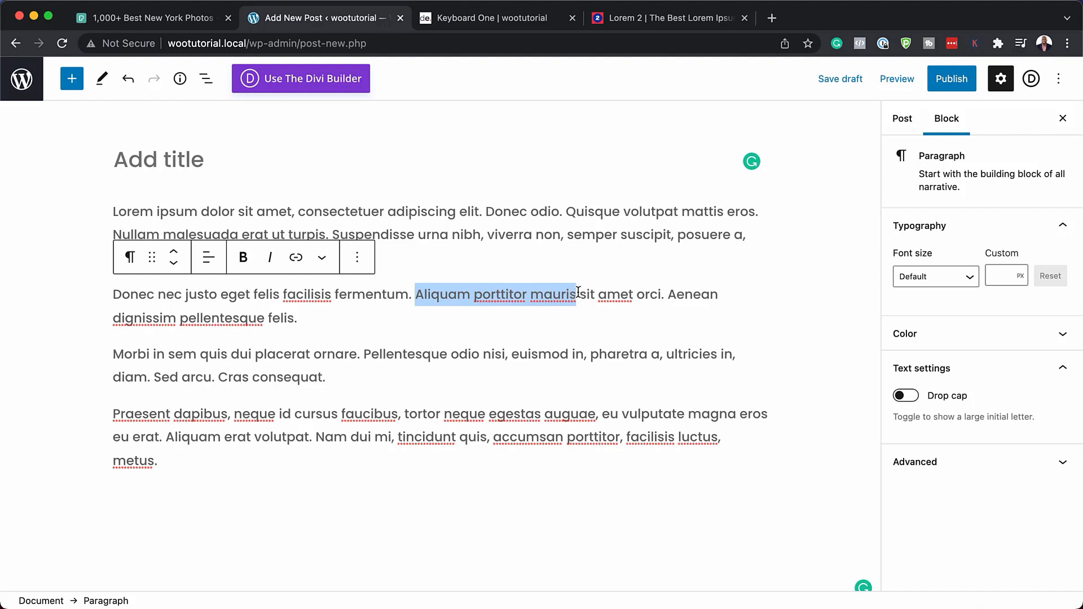
click(251, 157)
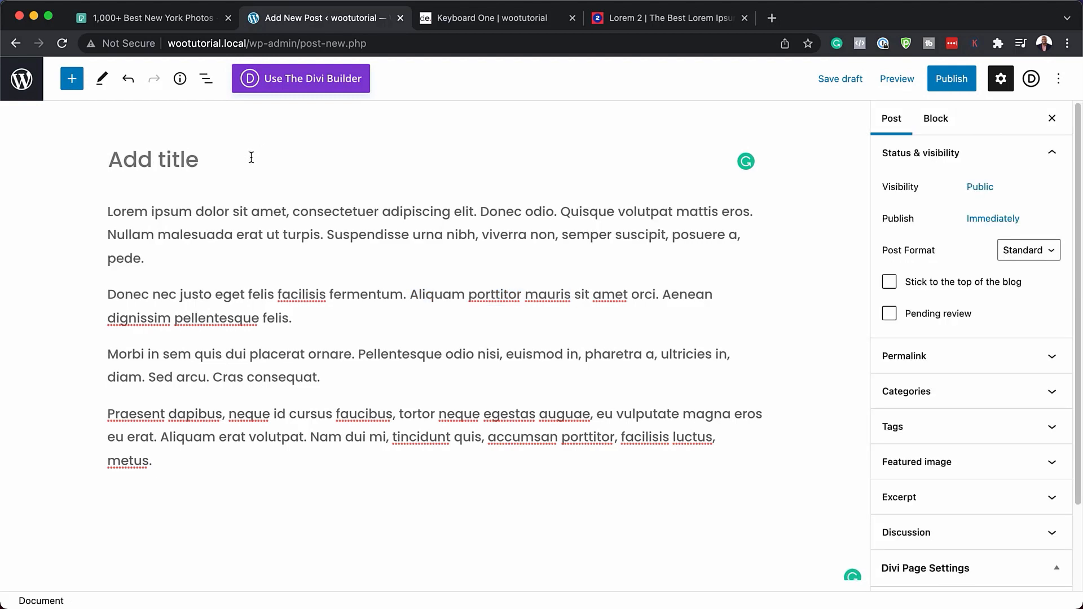
key(super+v)
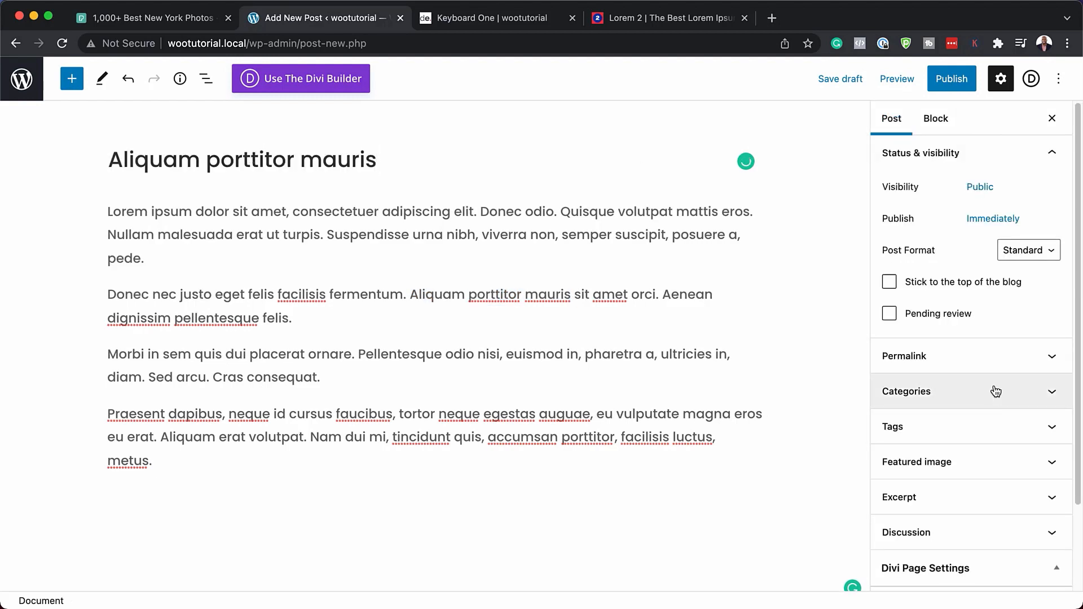
- Set the media library photo of the laughing friends, one wearing a black hat, as the post's featured image
scroll(996, 389, down, 2)
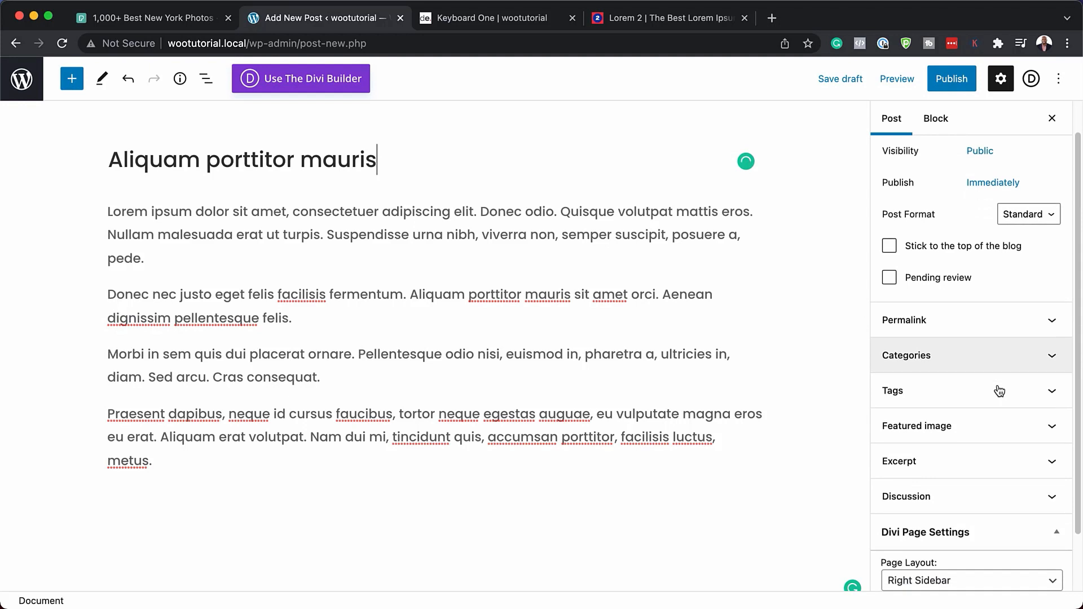
click(931, 433)
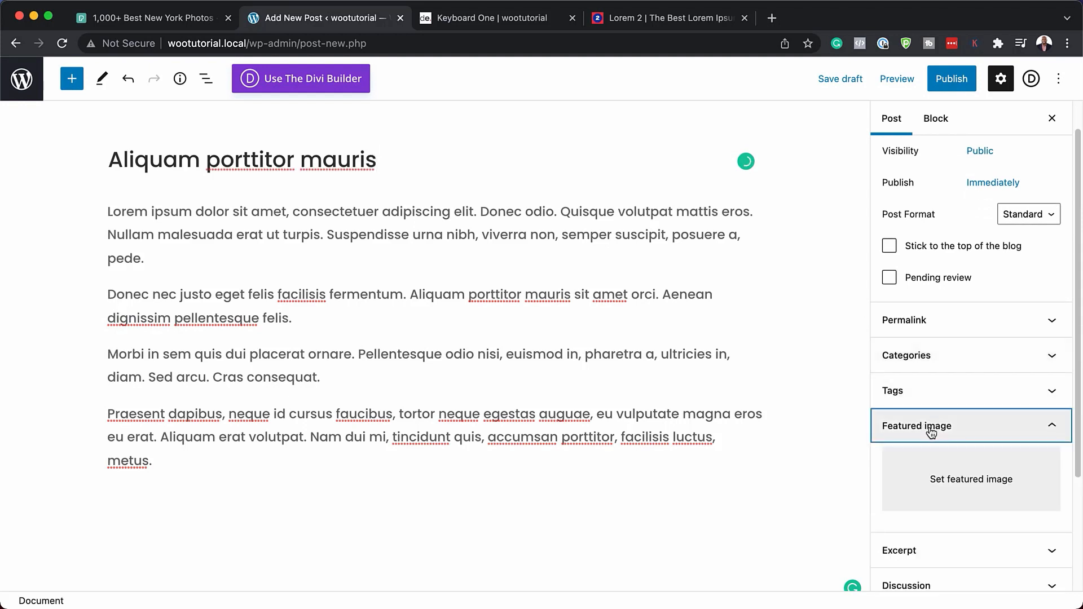
click(963, 484)
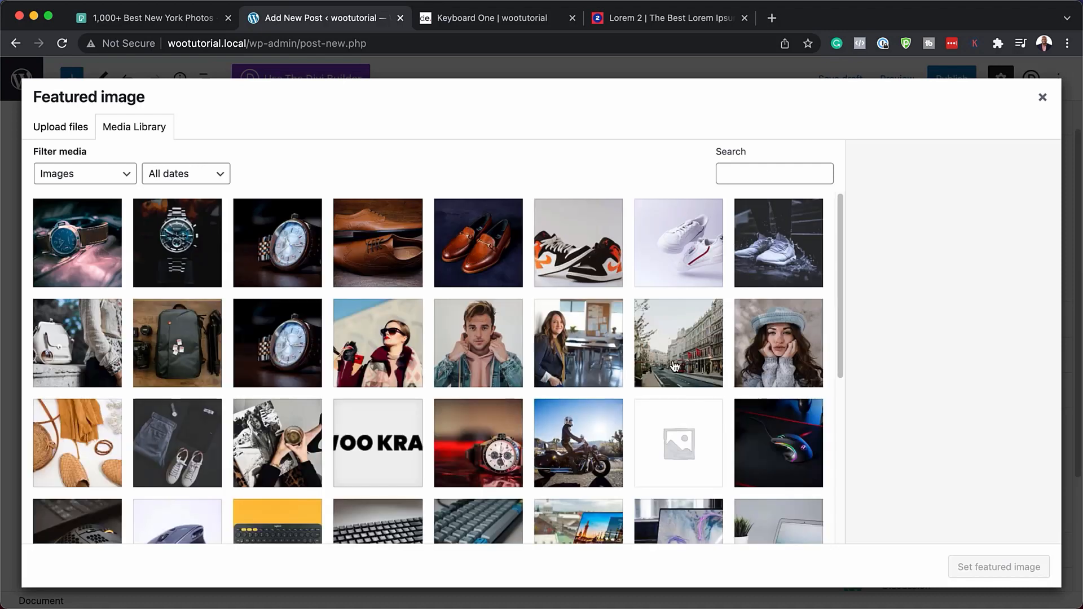
scroll(673, 361, down, 5)
click(792, 398)
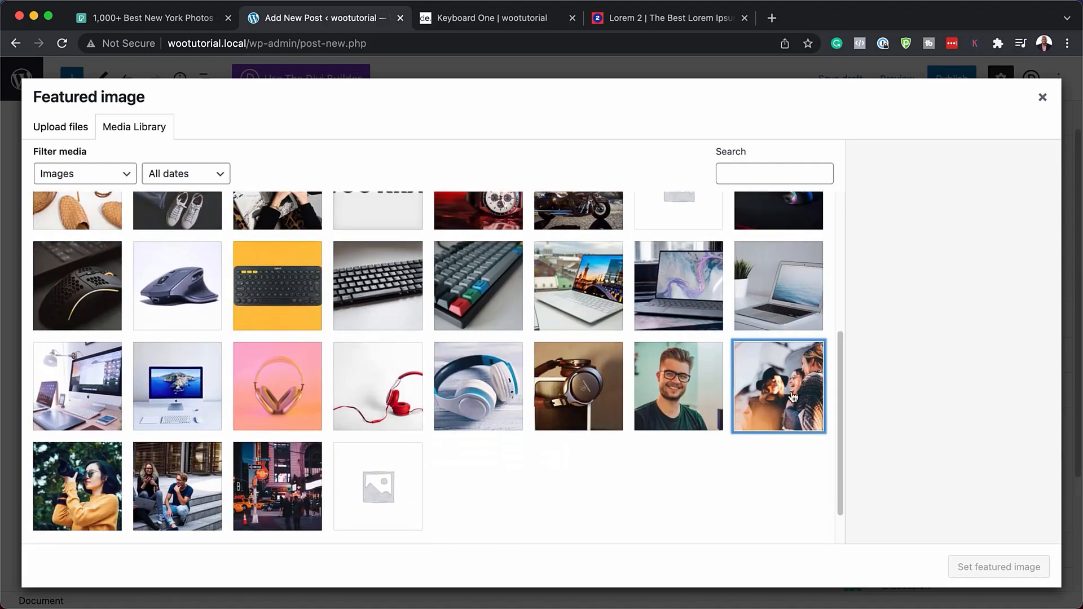
click(1020, 568)
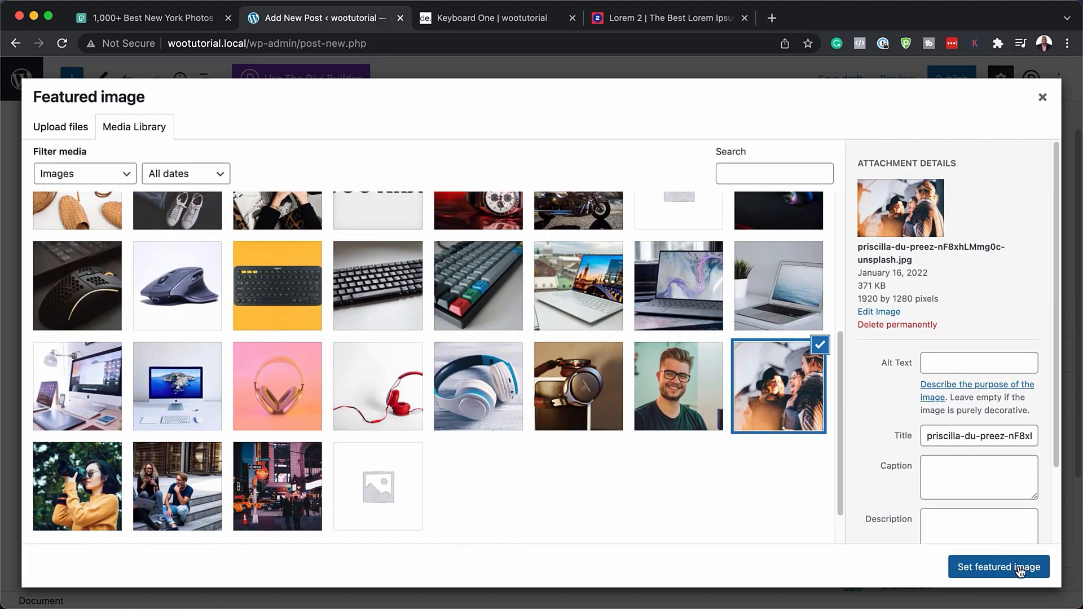
- Publish the post and view it on the live site
click(951, 78)
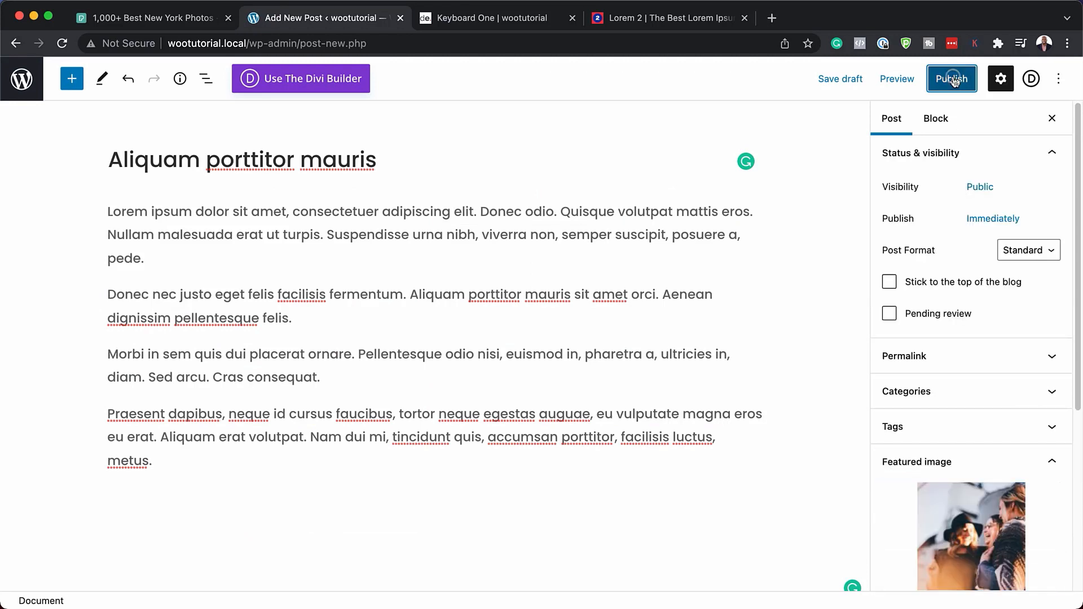
click(953, 79)
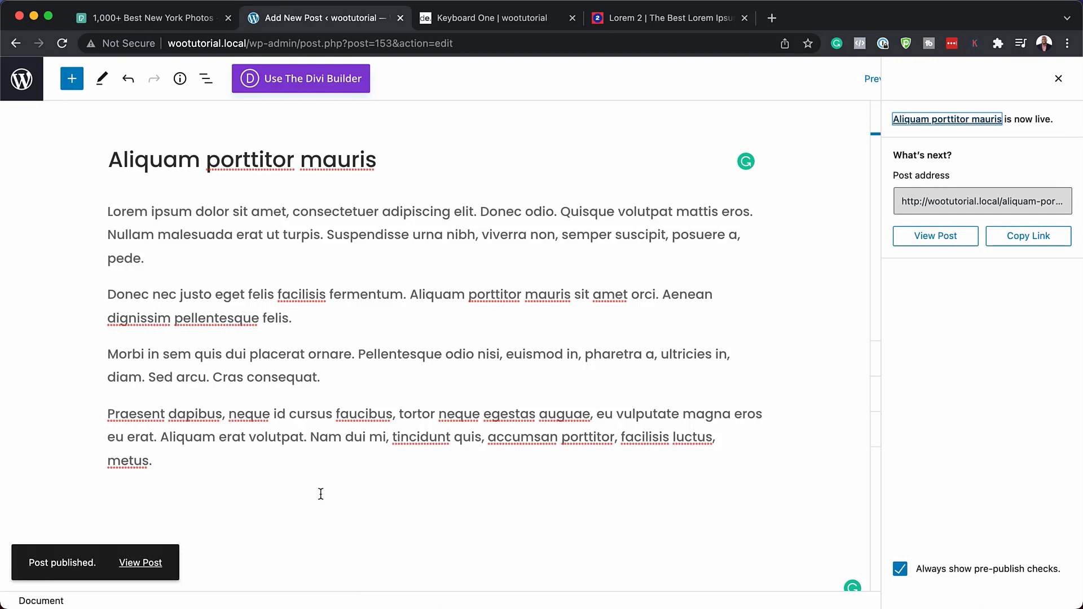
click(151, 563)
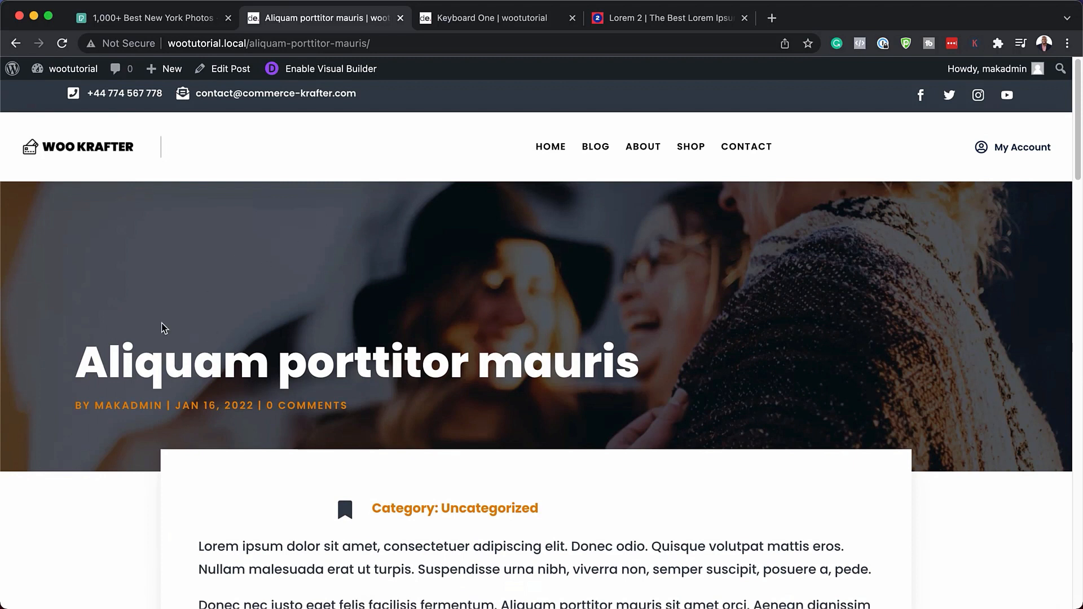
- Look through the published post's content, related posts, signup form and comment area, and return to the WordPress dashboard
scroll(256, 502, down, 5)
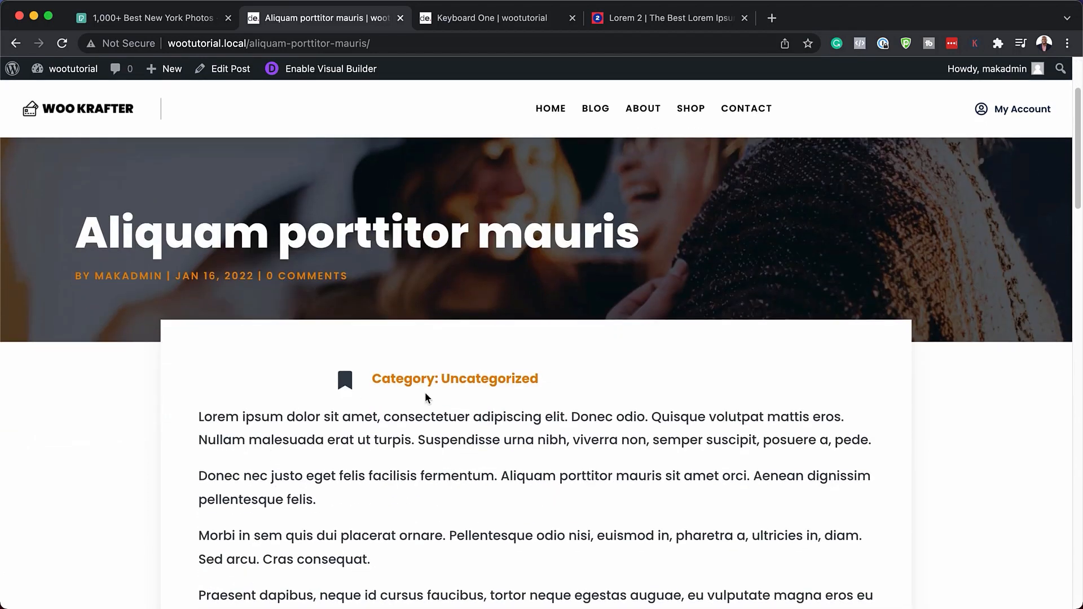
scroll(264, 470, down, 6)
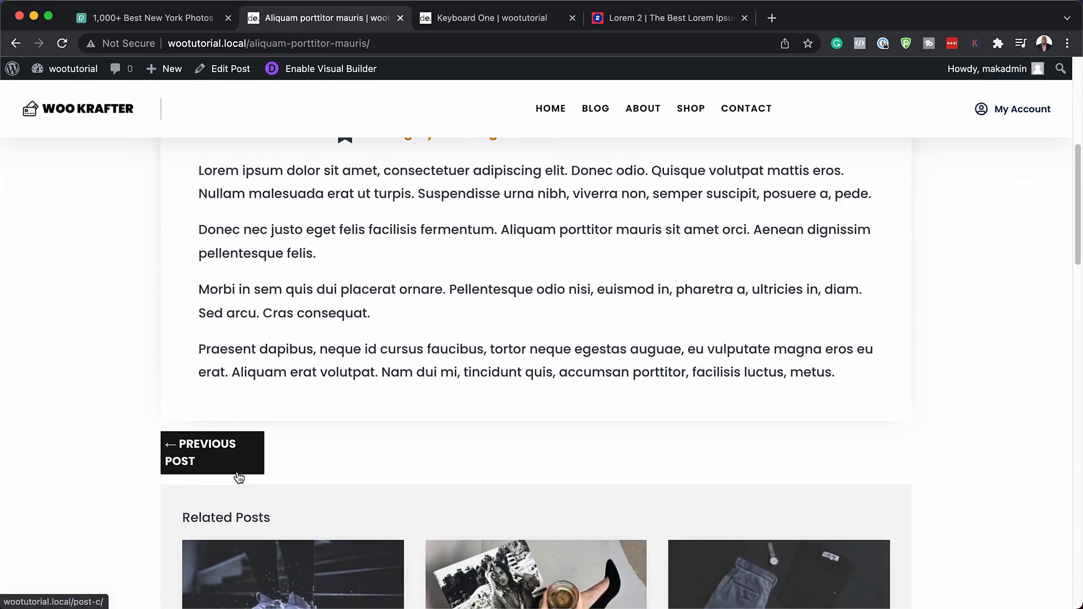
scroll(141, 469, down, 5)
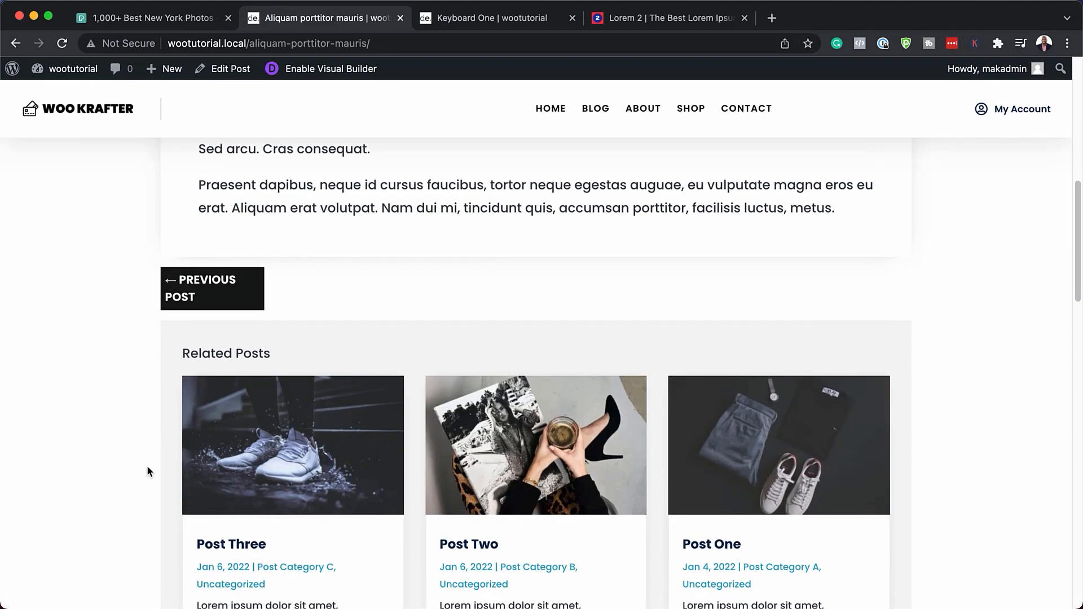
scroll(790, 473, down, 5)
scroll(811, 487, down, 10)
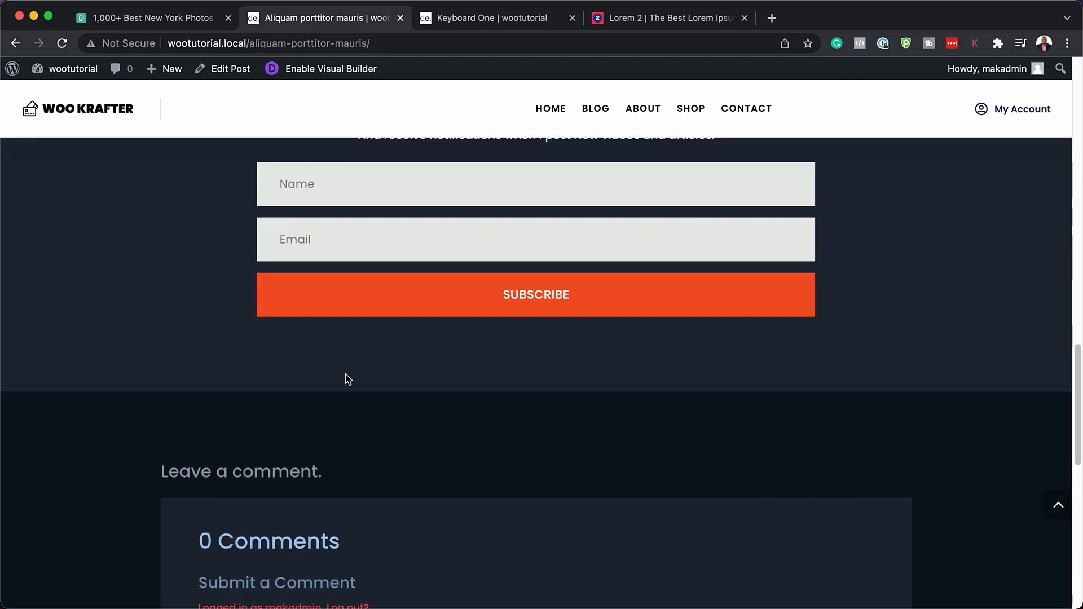
scroll(224, 355, up, 3)
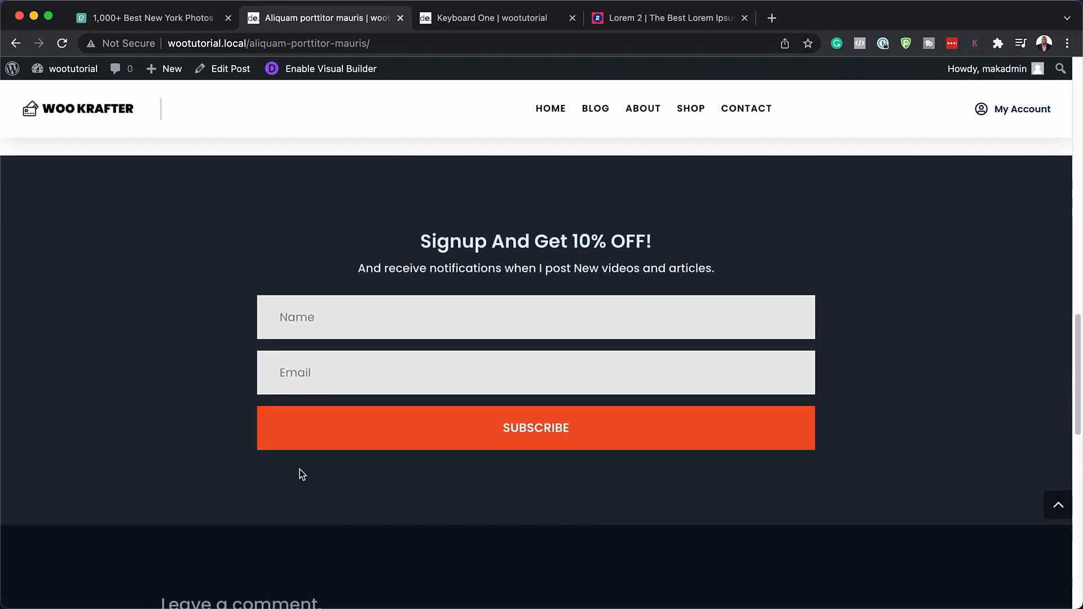
scroll(300, 471, down, 6)
scroll(148, 390, down, 2)
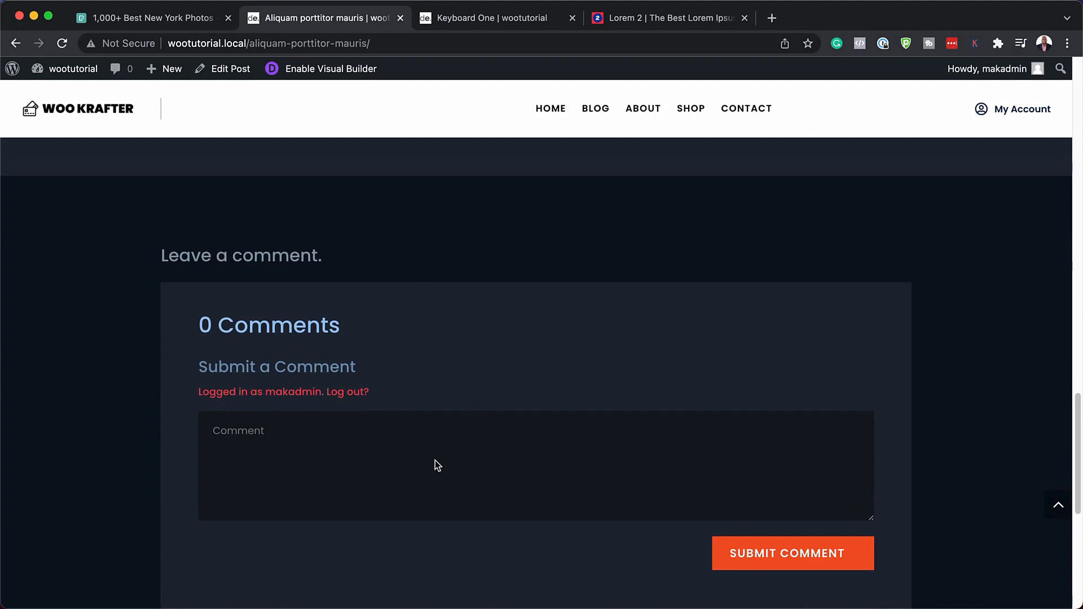
scroll(420, 456, up, 20)
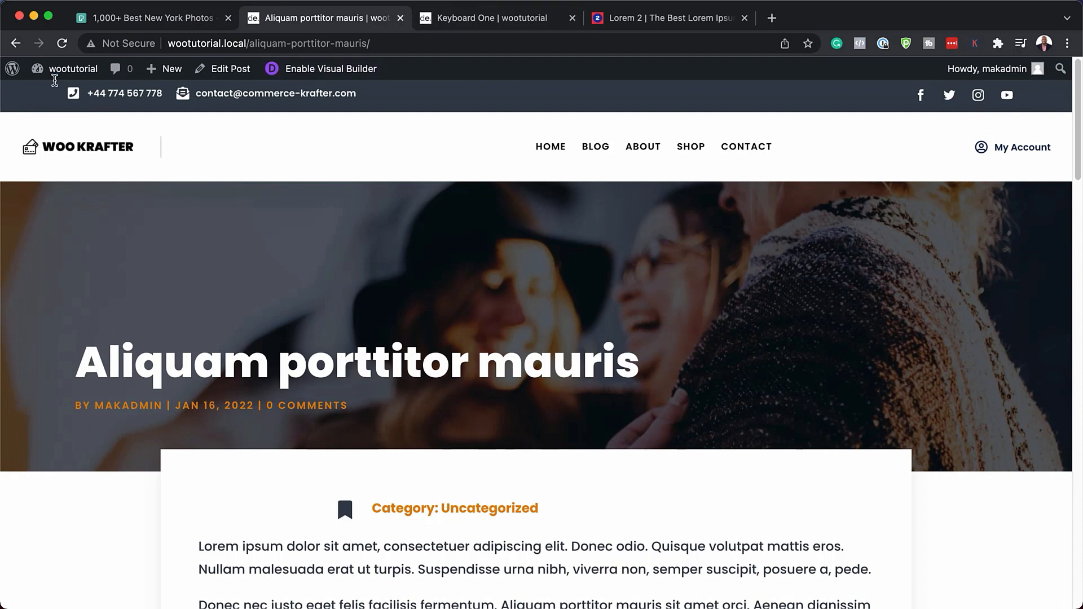
mouse_move(55, 71)
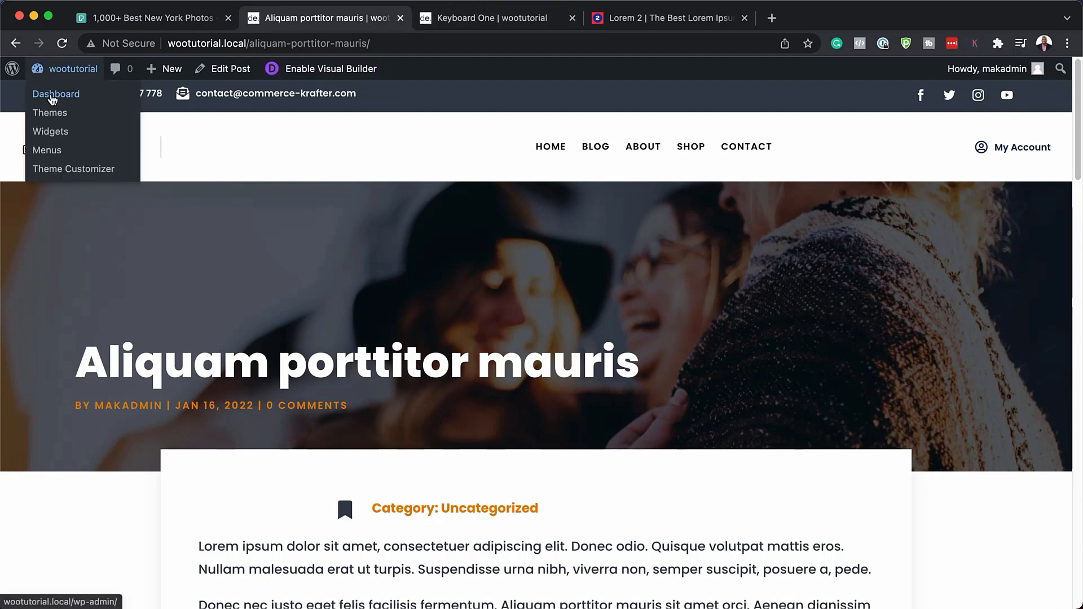
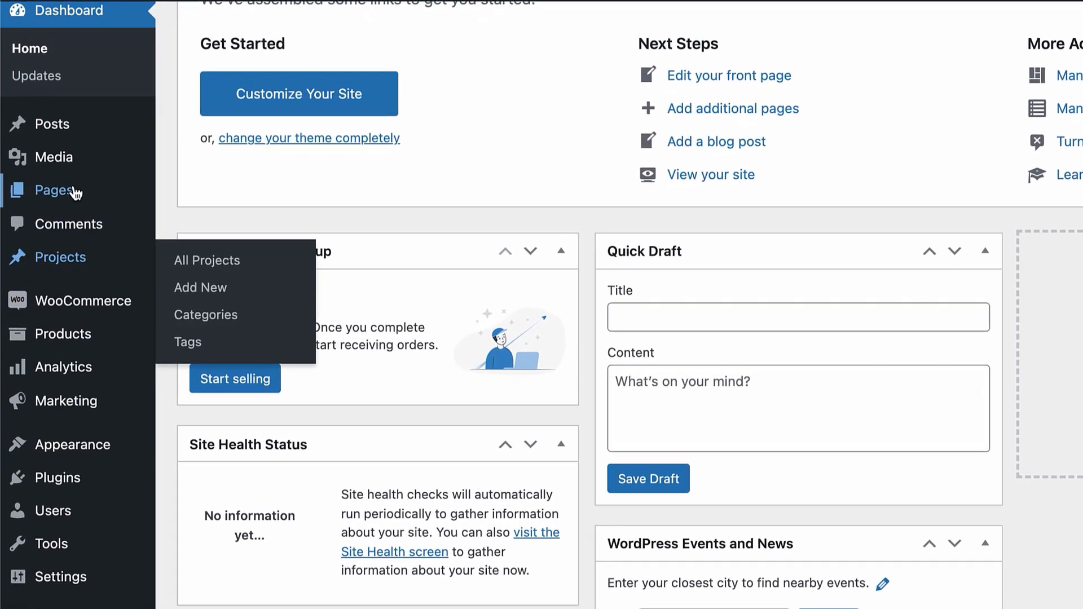
- Open the list of all pages and compare the live Cart Page with the Divi version of the Cart page in separate tabs
mouse_move(75, 193)
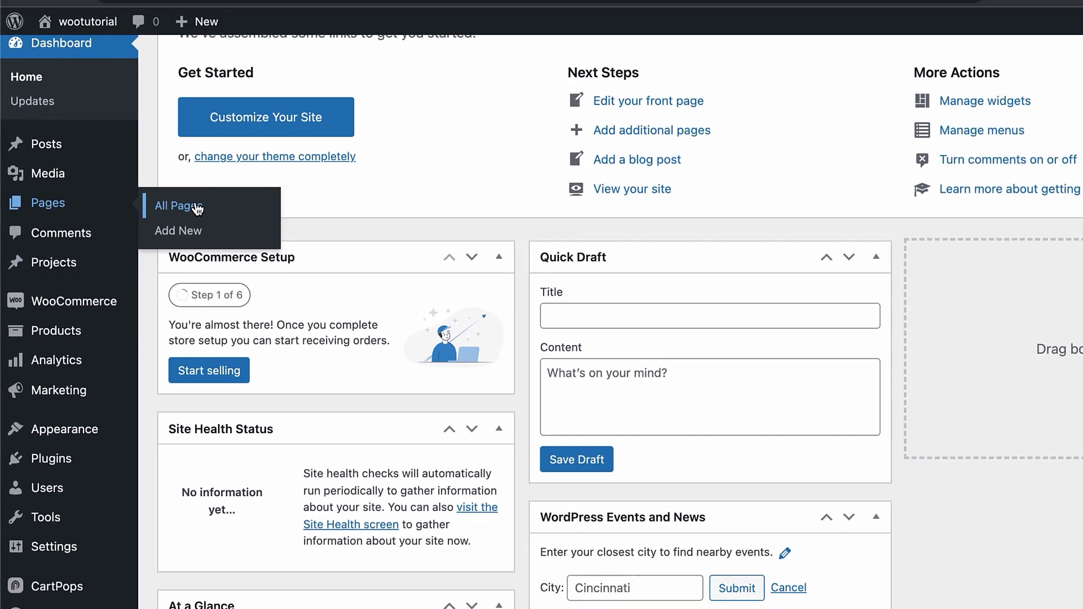
click(223, 195)
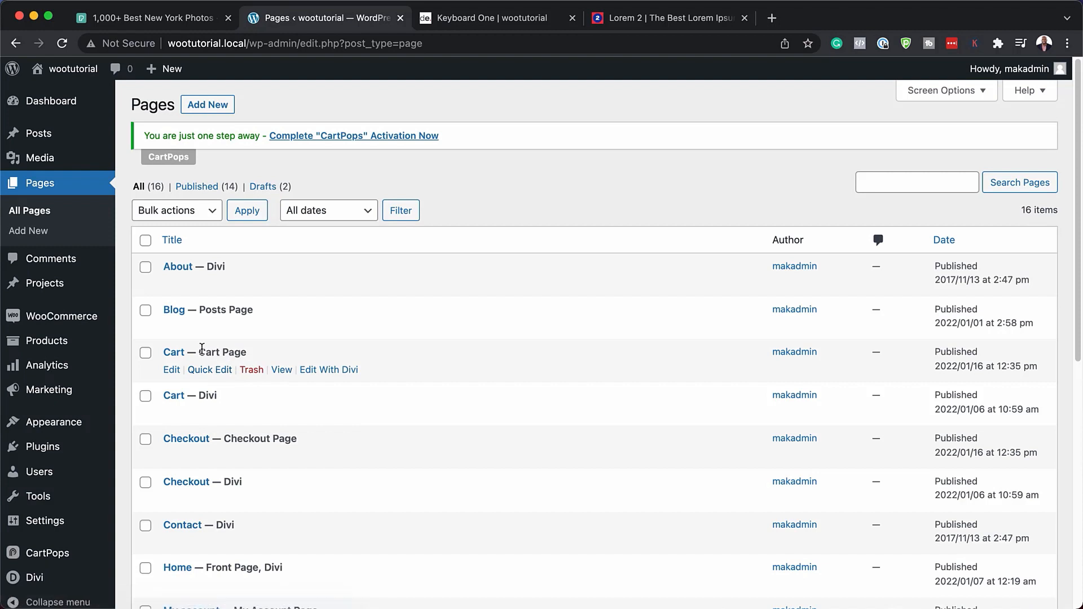
super+click(284, 371)
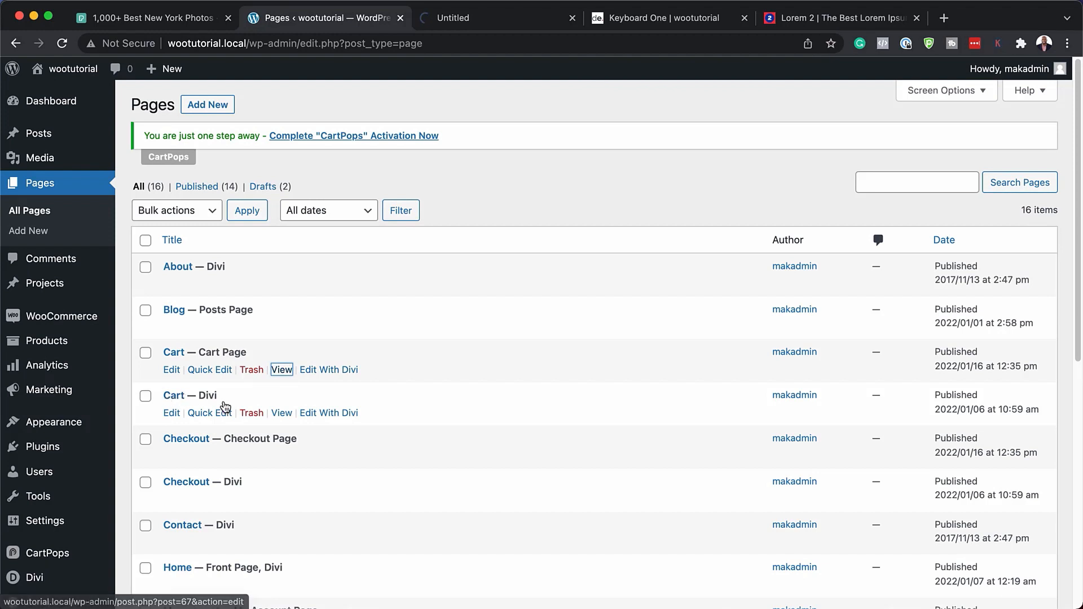
super+click(283, 416)
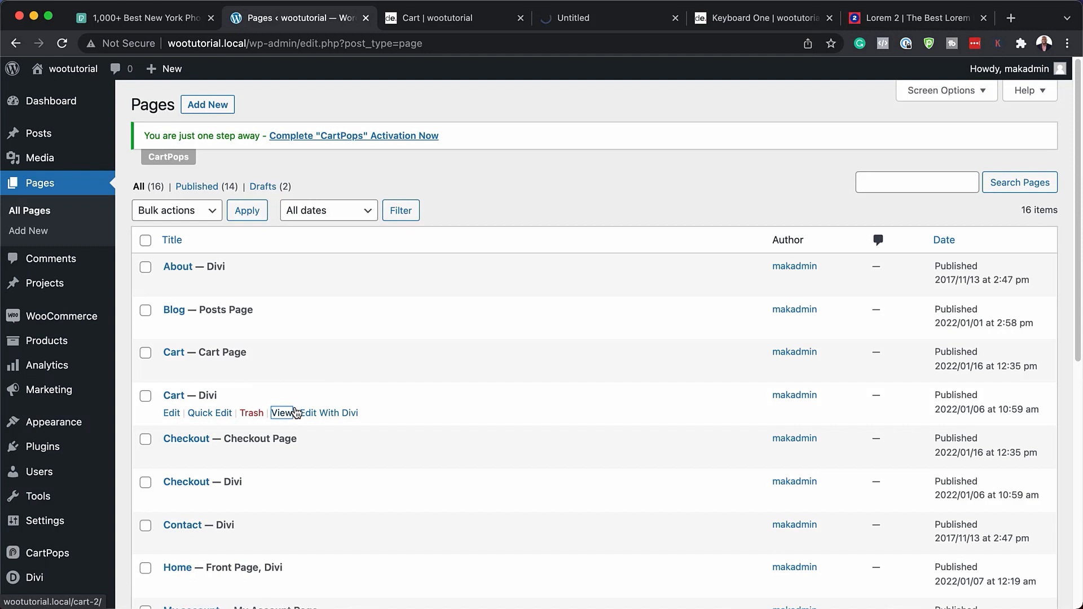
click(481, 27)
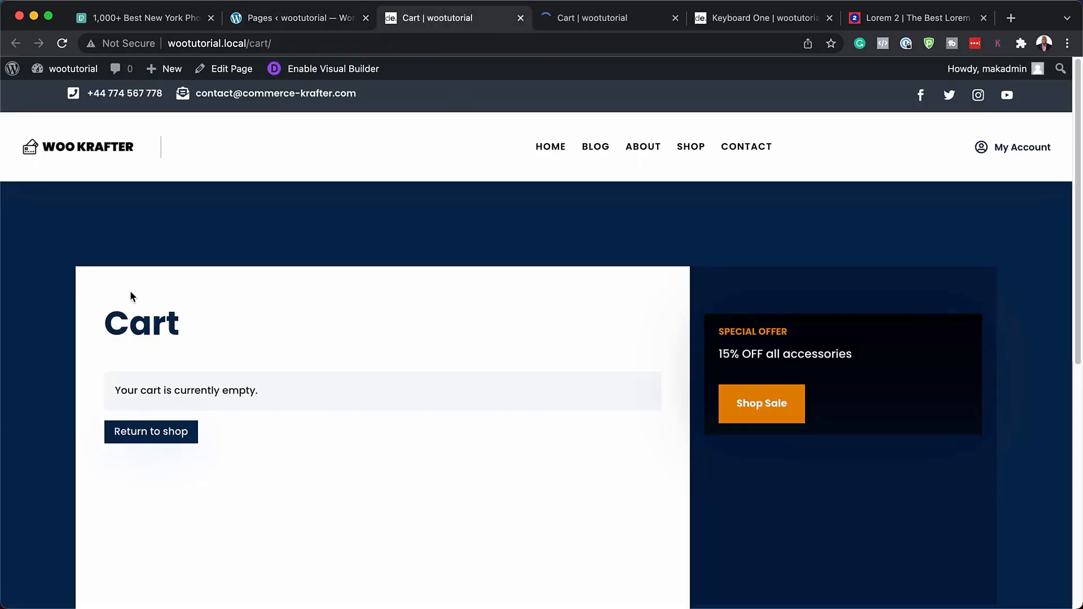
scroll(929, 457, down, 1)
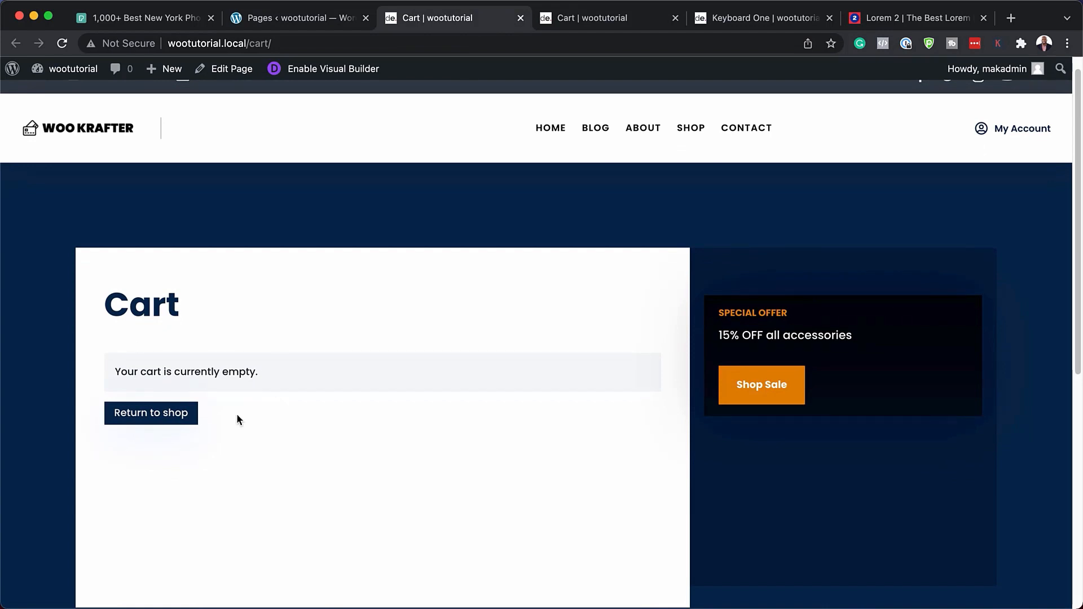
scroll(827, 489, down, 5)
scroll(829, 489, up, 4)
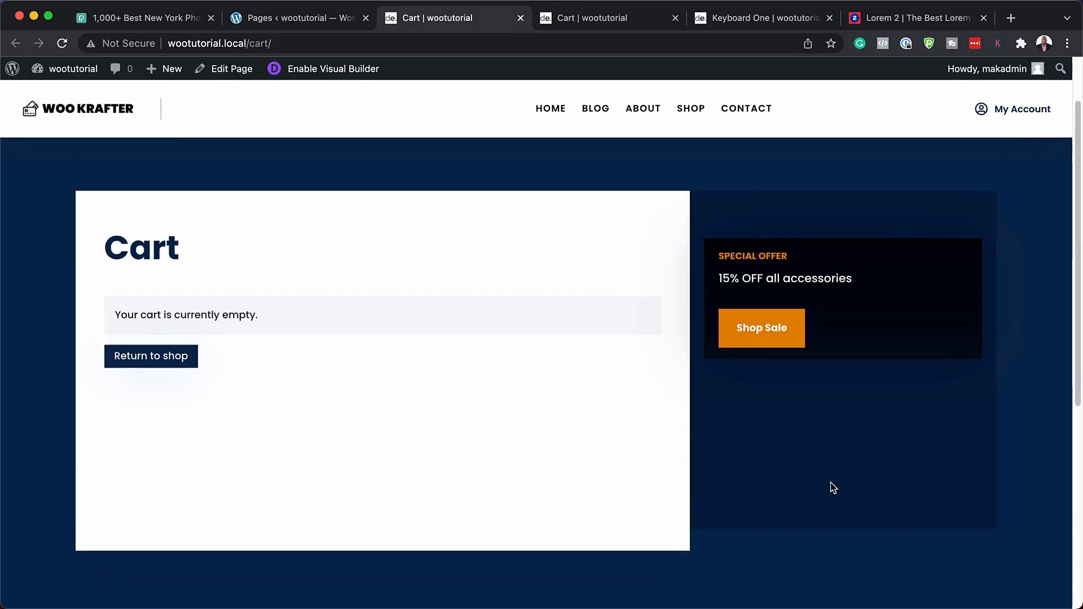
click(617, 22)
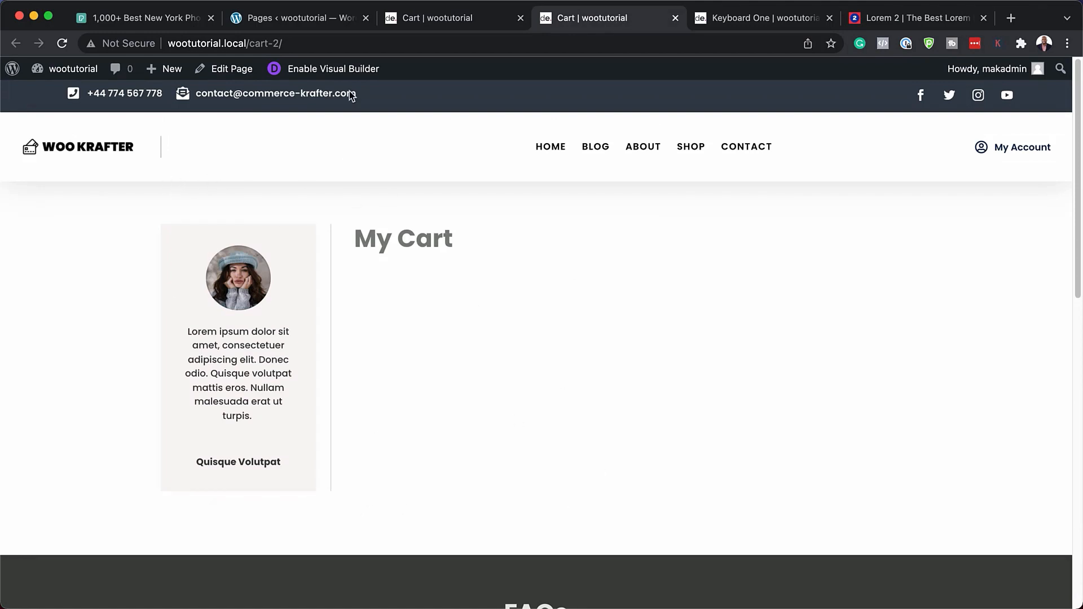
- Move the duplicate Divi versions of the Cart, Checkout and My account pages to the trash in one bulk action
click(309, 20)
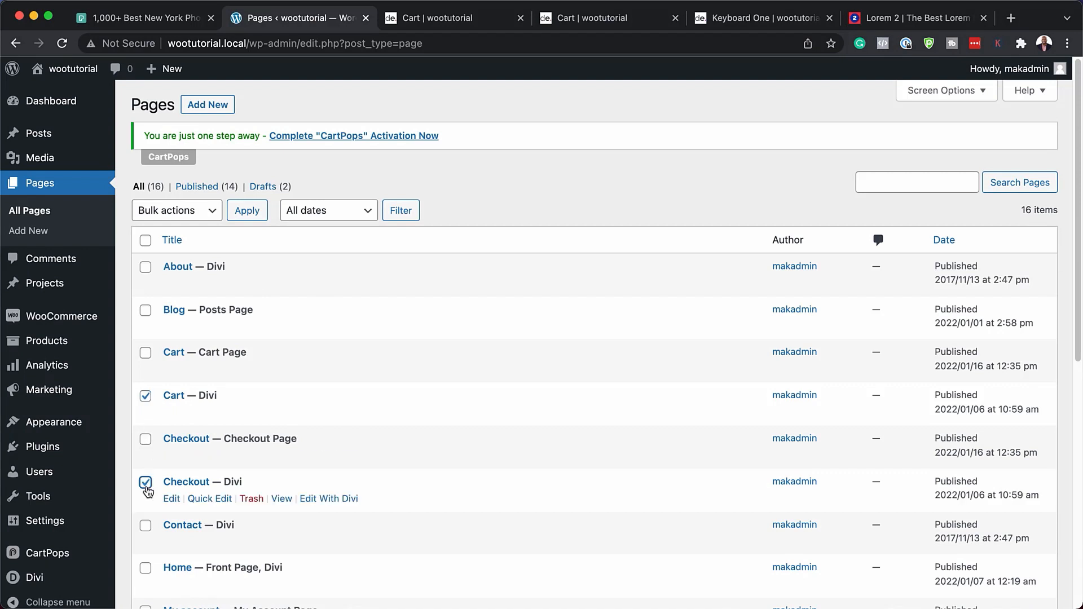
scroll(148, 491, down, 3)
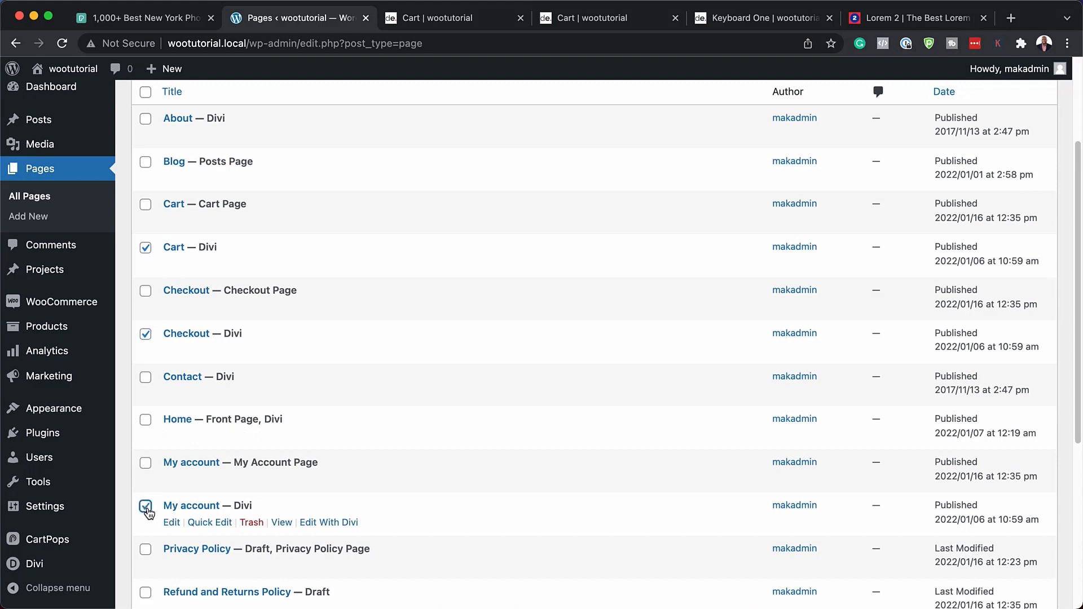
scroll(396, 529, down, 5)
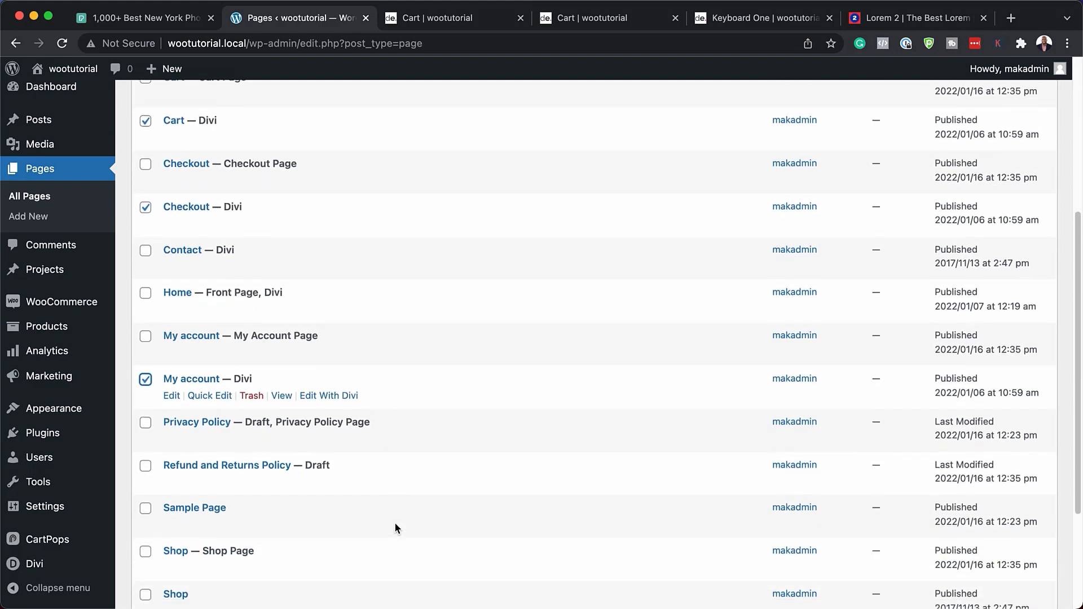
scroll(395, 525, down, 2)
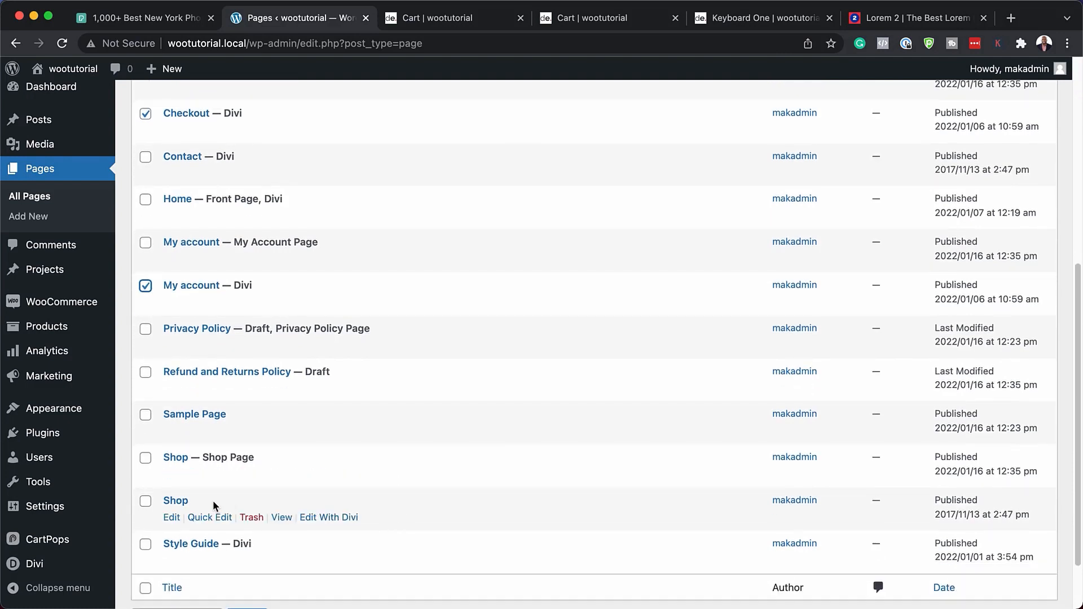
click(146, 459)
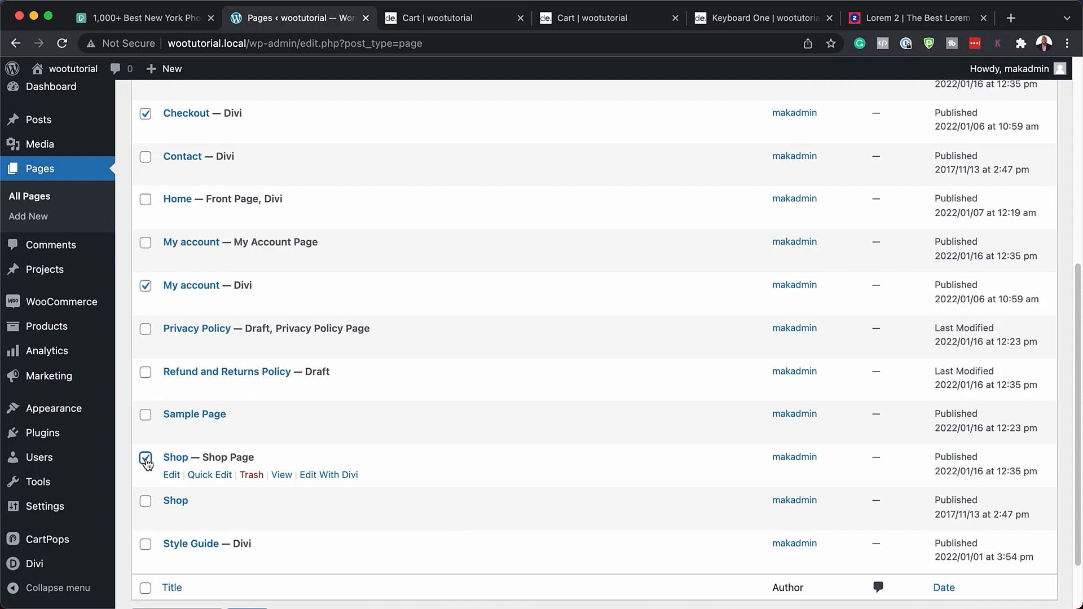
scroll(346, 537, up, 10)
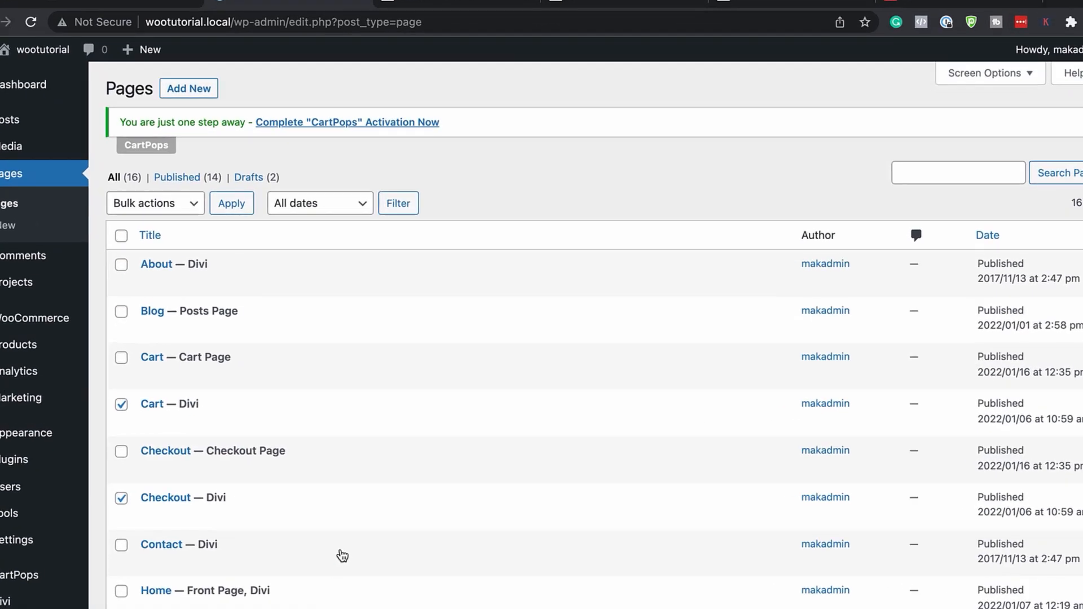
click(92, 180)
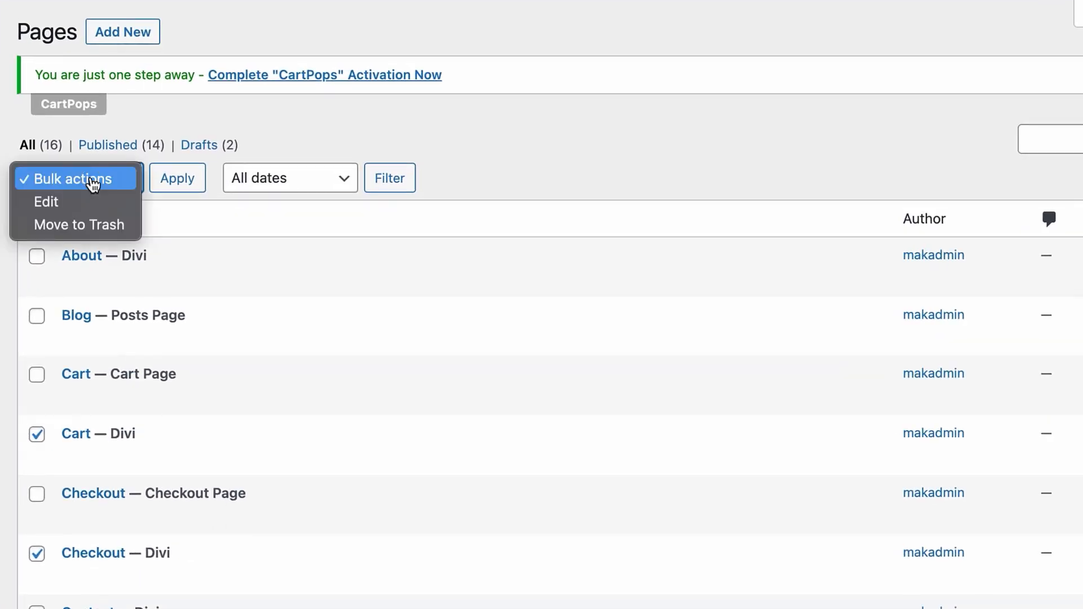
click(110, 226)
click(182, 183)
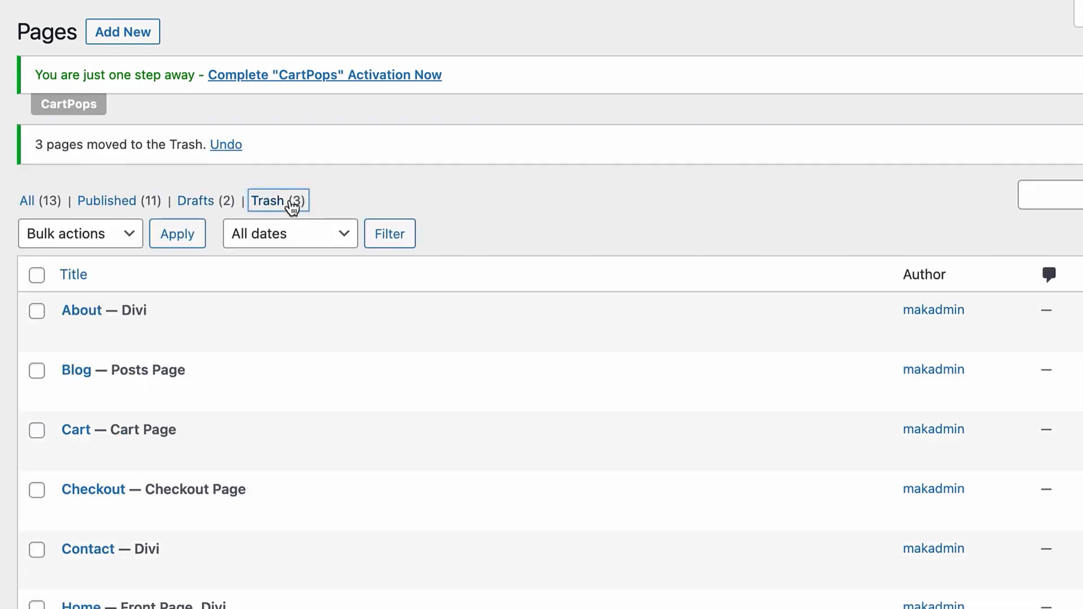
- Permanently delete all the trashed Cart, Checkout and My account pages
click(276, 201)
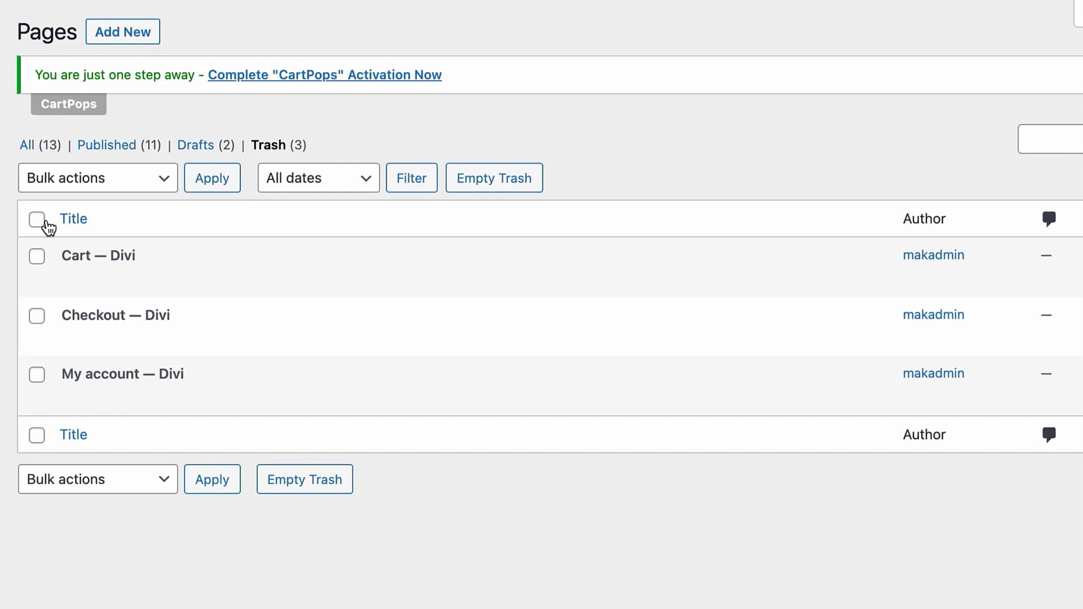
click(139, 186)
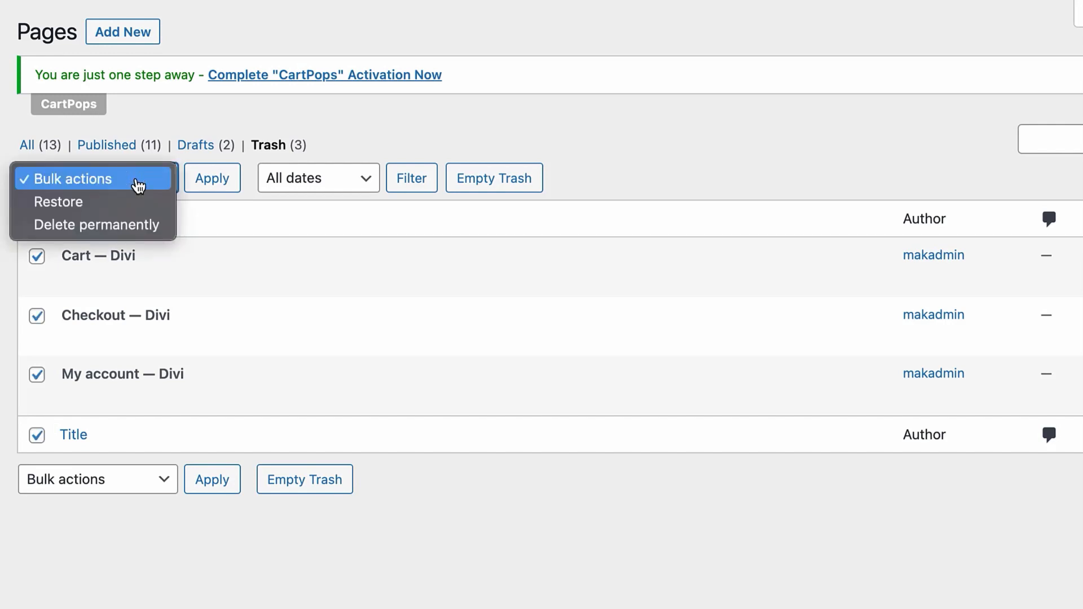
click(137, 235)
click(220, 184)
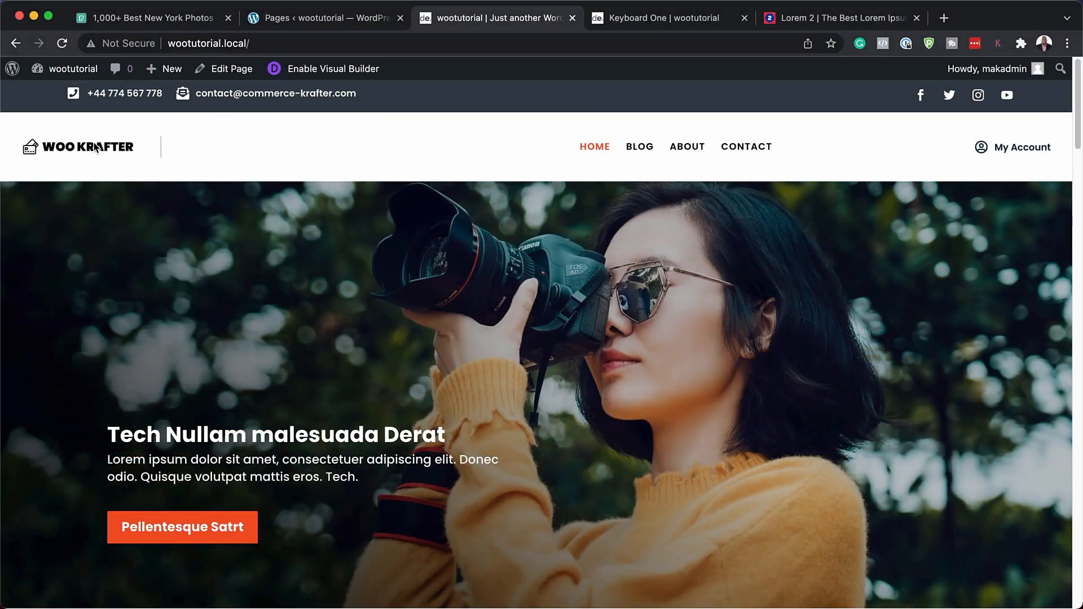
- Add the Shop page to the end of the primary navigation menu and save the menu
mouse_move(90, 77)
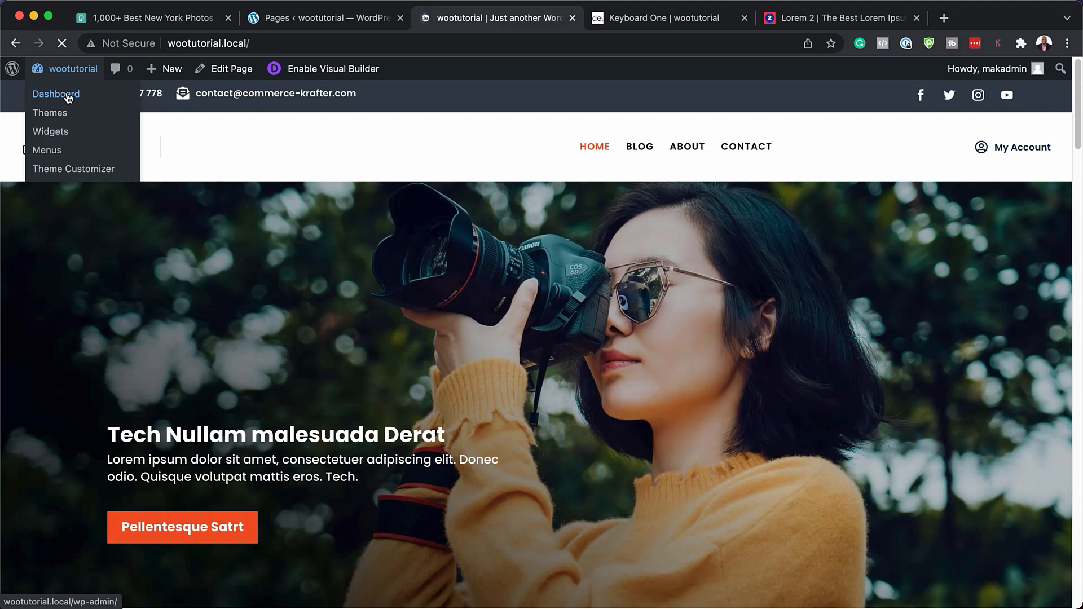
mouse_move(73, 416)
click(219, 445)
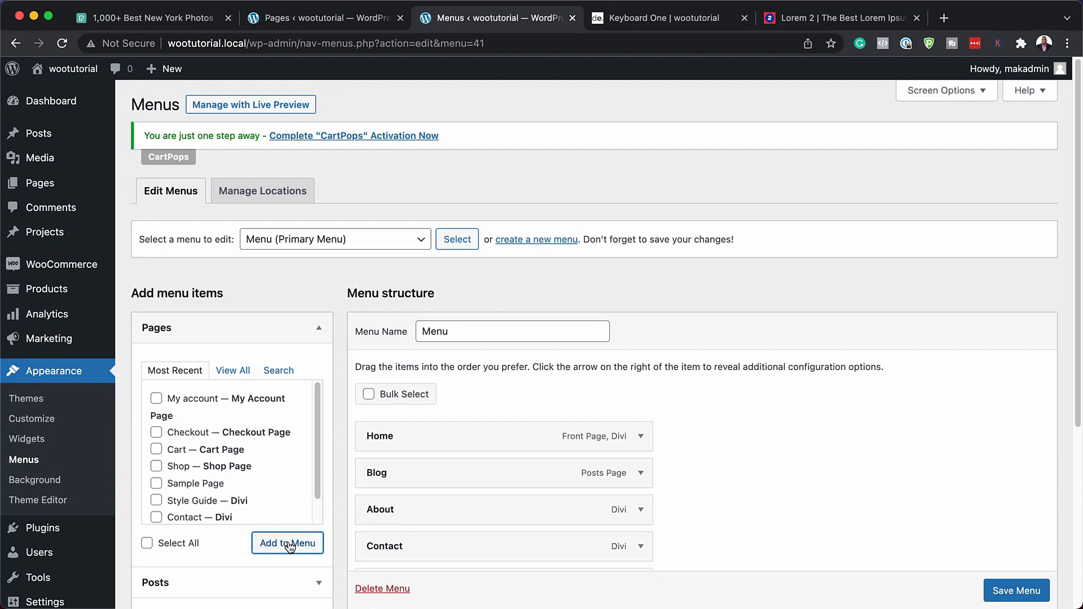
scroll(744, 468, down, 2)
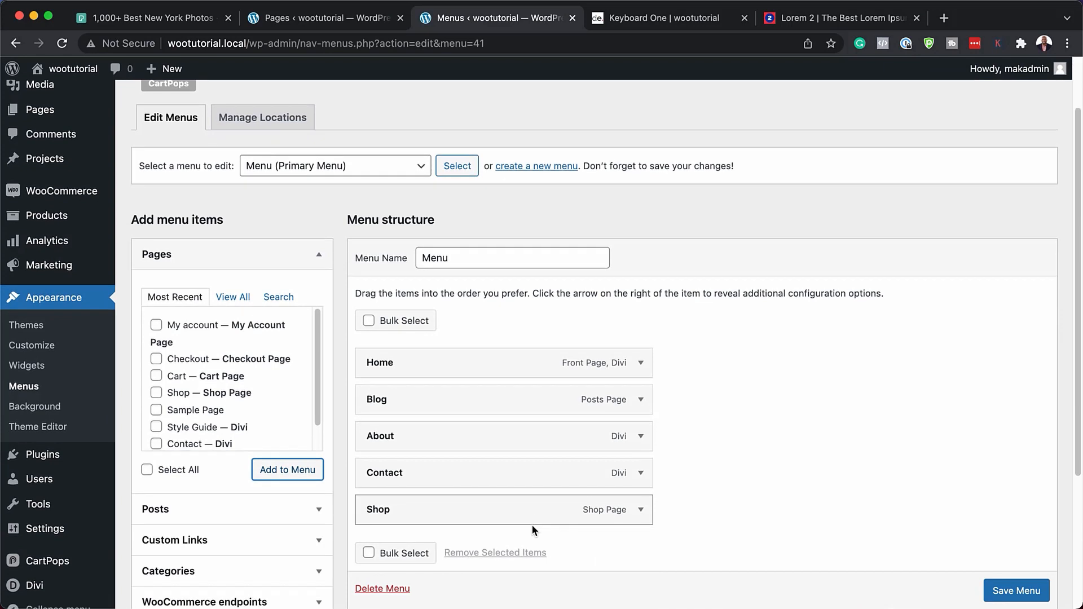
scroll(532, 524, down, 2)
scroll(1036, 589, down, 2)
click(1037, 591)
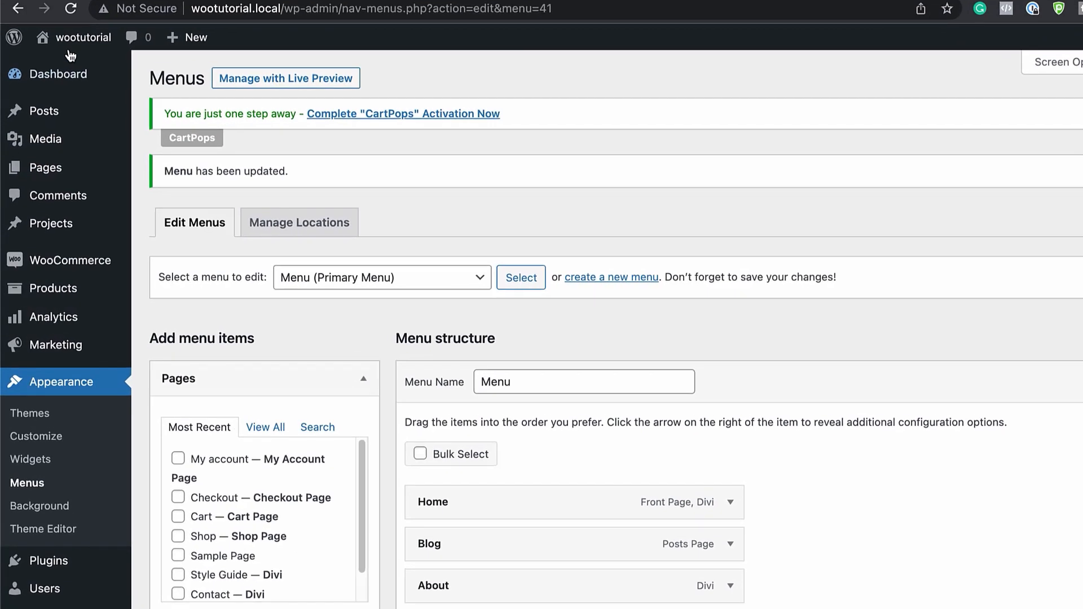
- Visit the live site, follow the new Shop menu link and look through the shop page's products
mouse_move(65, 82)
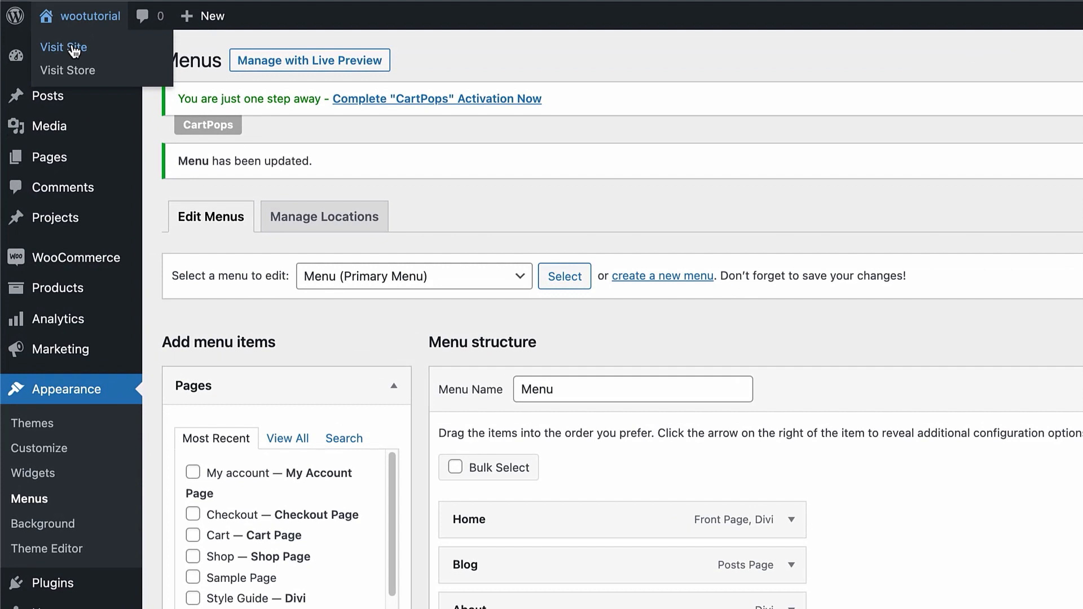
click(74, 49)
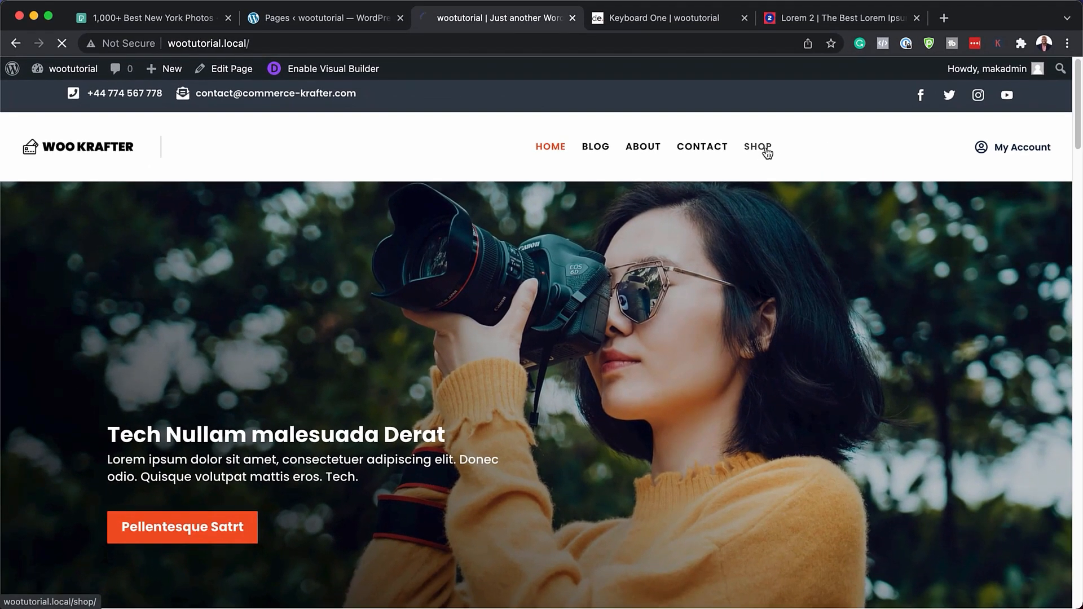
click(768, 153)
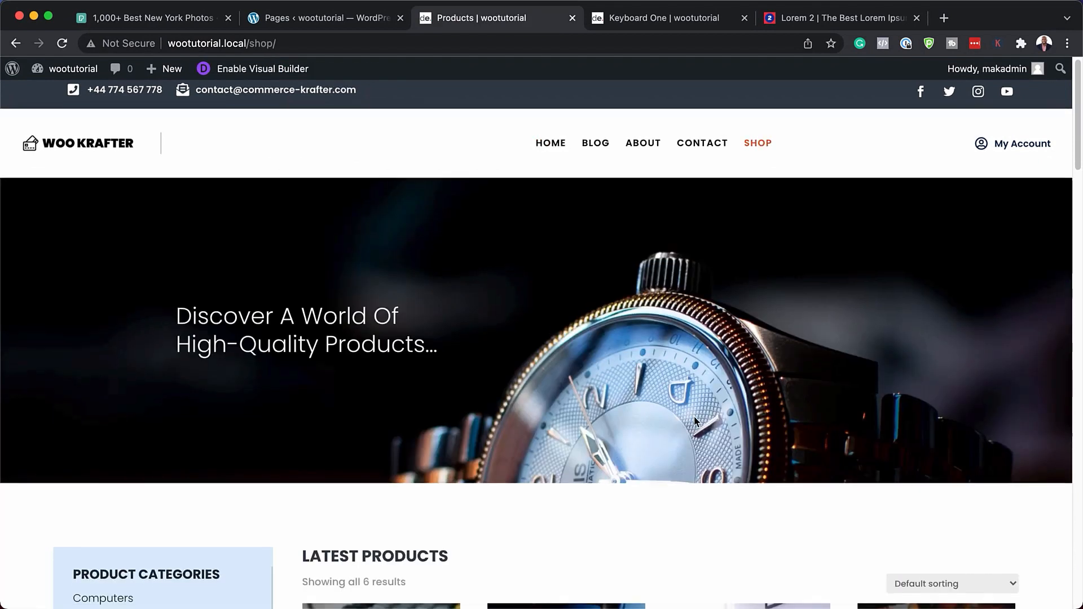
scroll(696, 423, down, 5)
scroll(694, 422, down, 4)
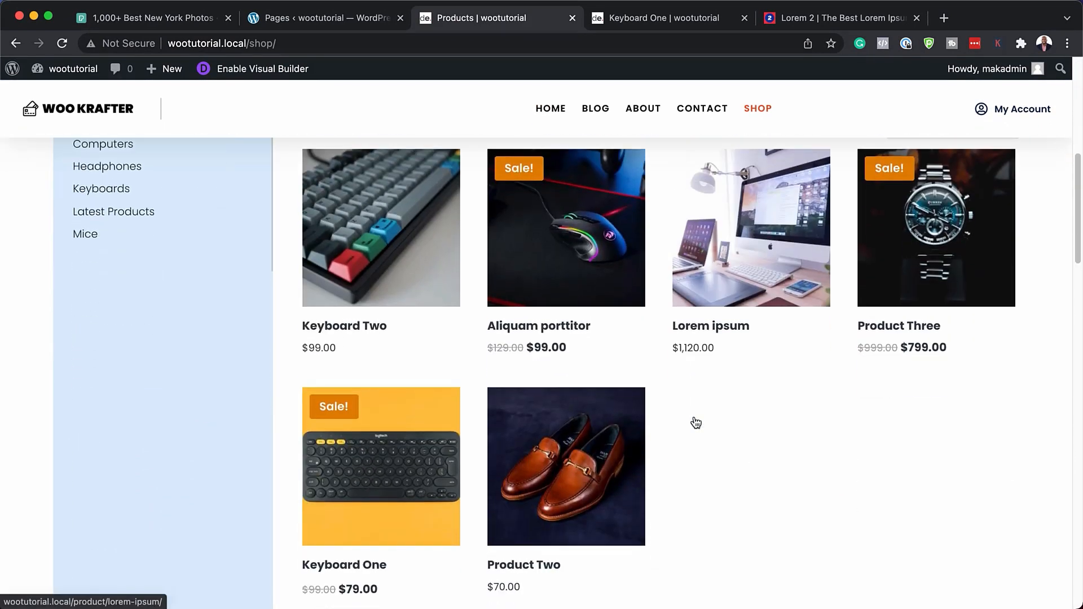
scroll(198, 188, up, 10)
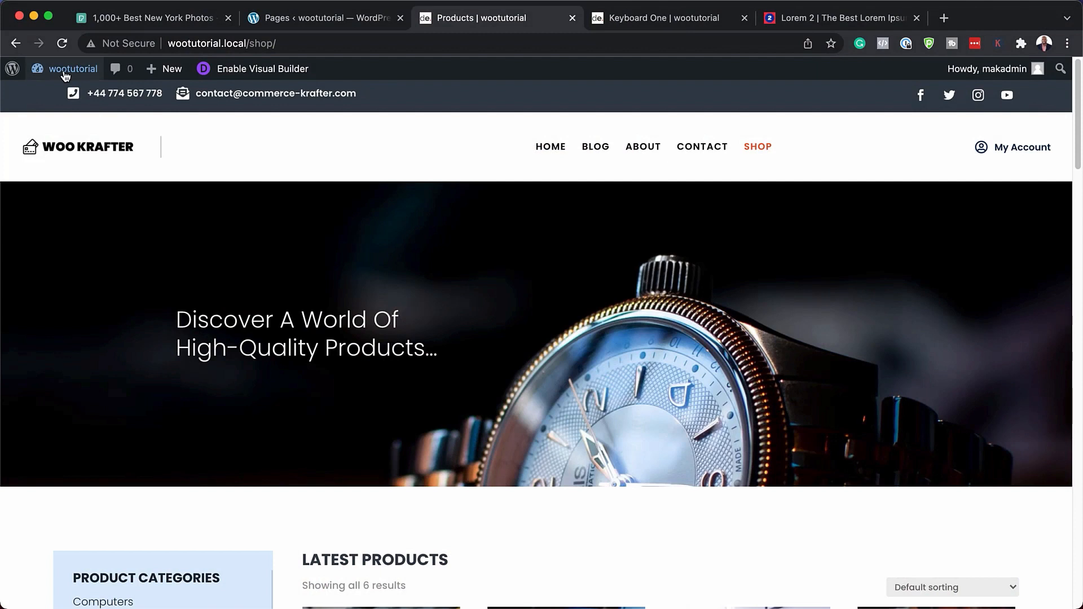
- Open the Divi Theme Builder in a separate tab and open the Shop template's custom body for editing
mouse_move(64, 71)
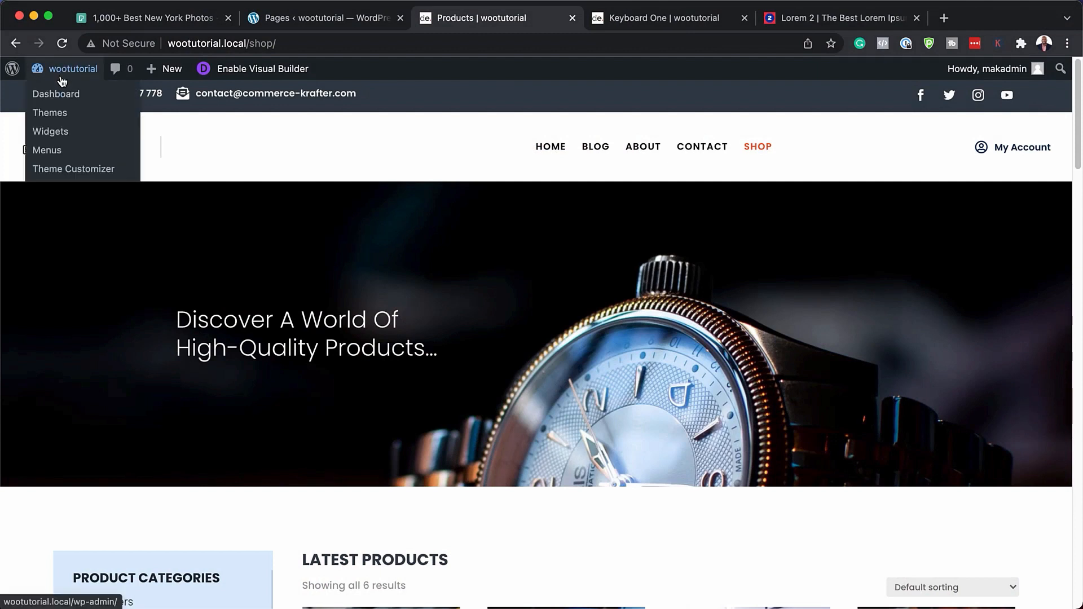
super+click(54, 99)
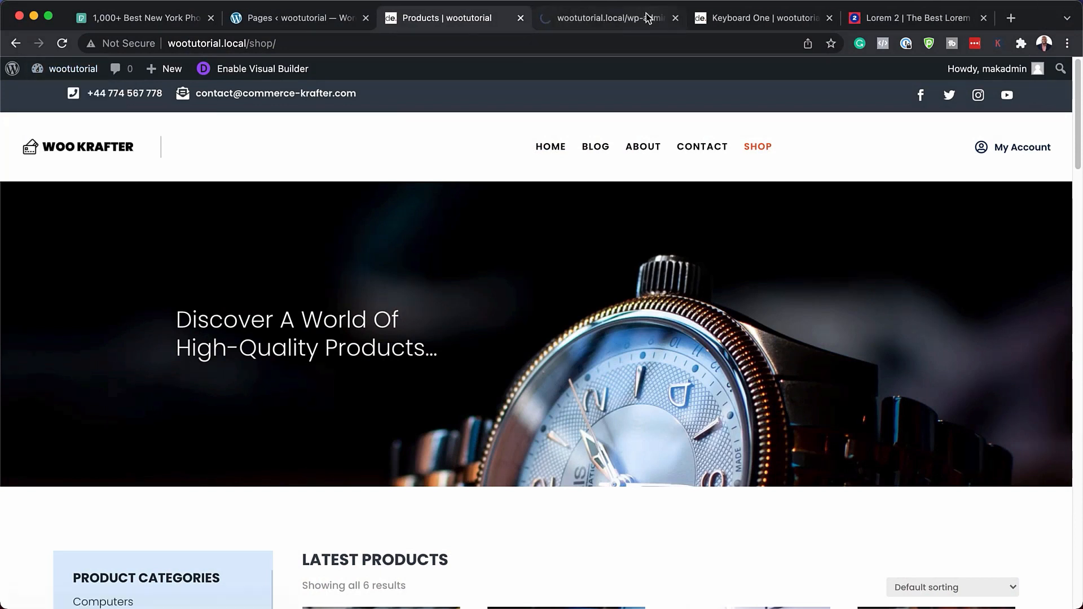
drag(635, 22, 505, 18)
scroll(68, 454, down, 4)
mouse_move(36, 571)
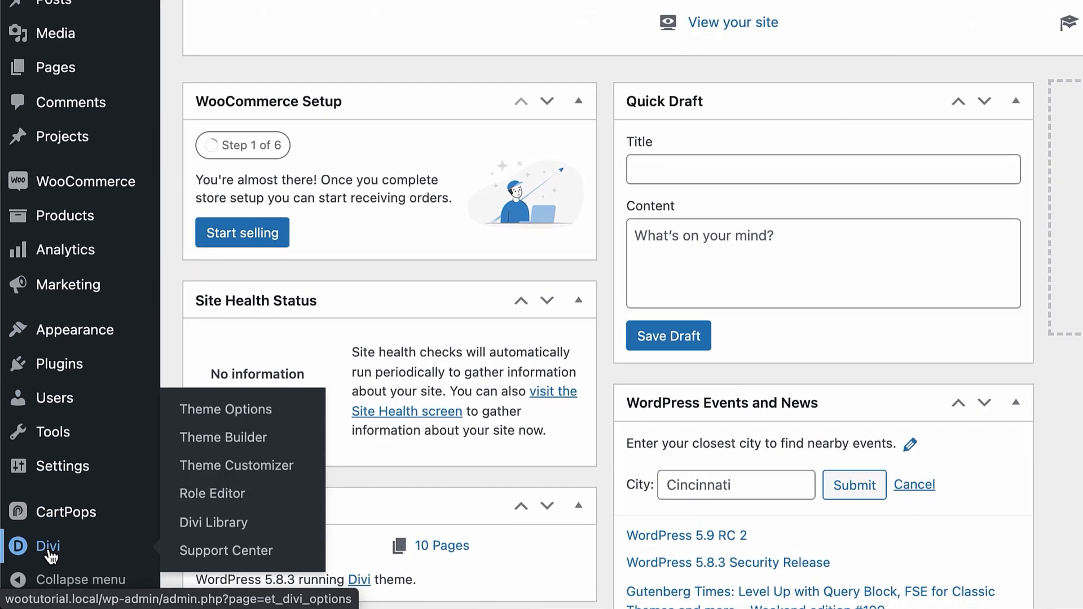
click(237, 440)
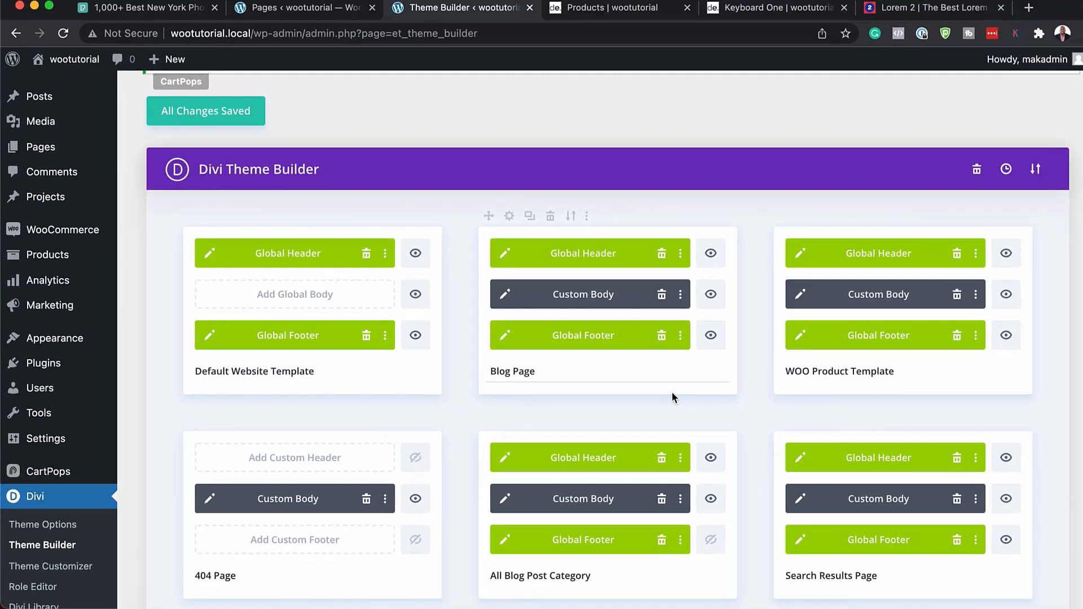
scroll(660, 395, down, 5)
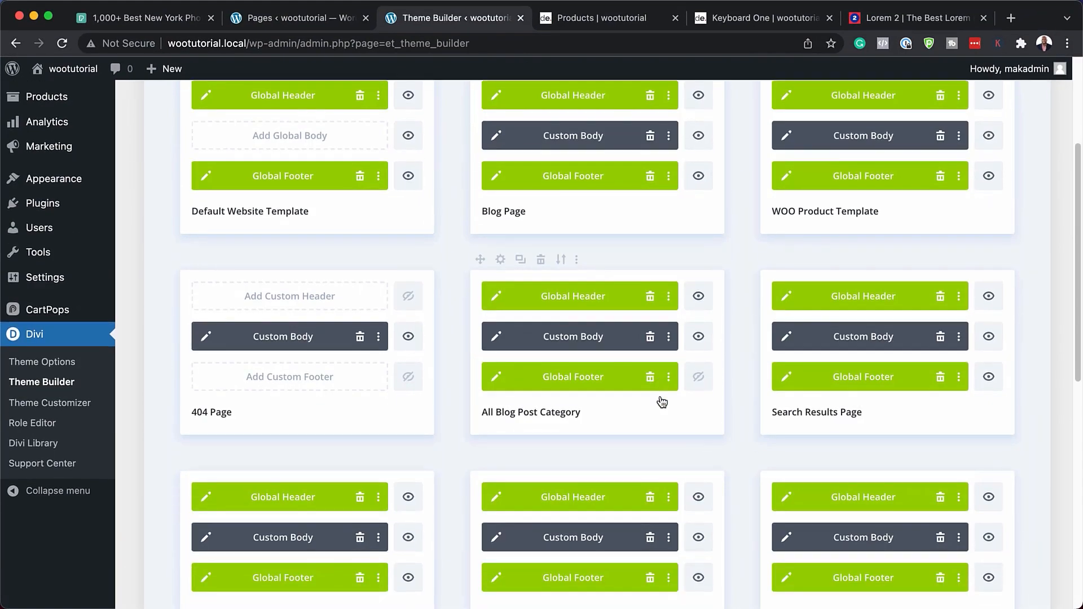
scroll(660, 398, down, 10)
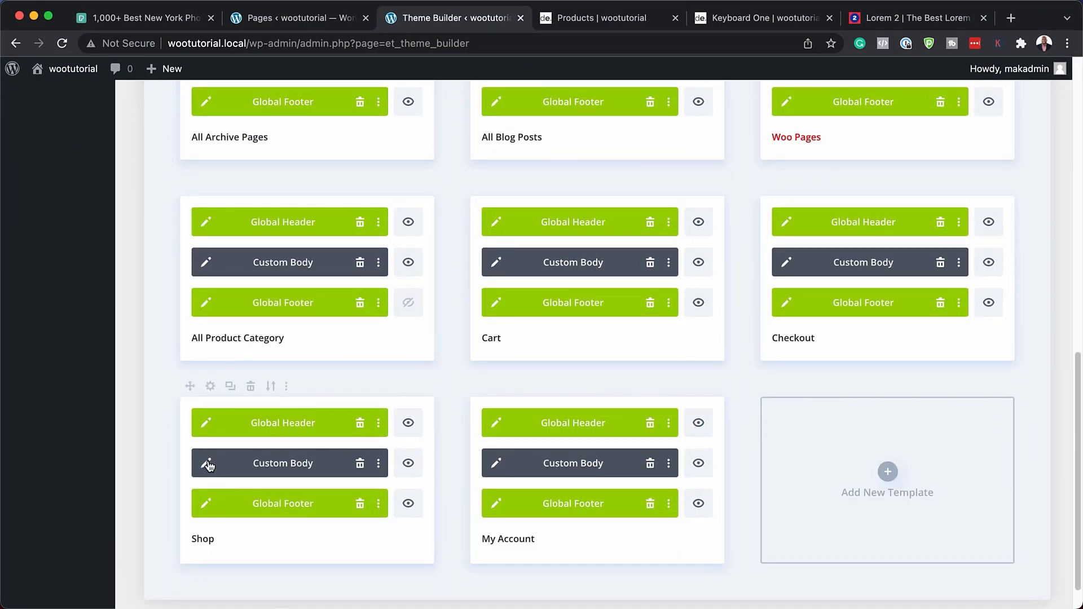
click(208, 463)
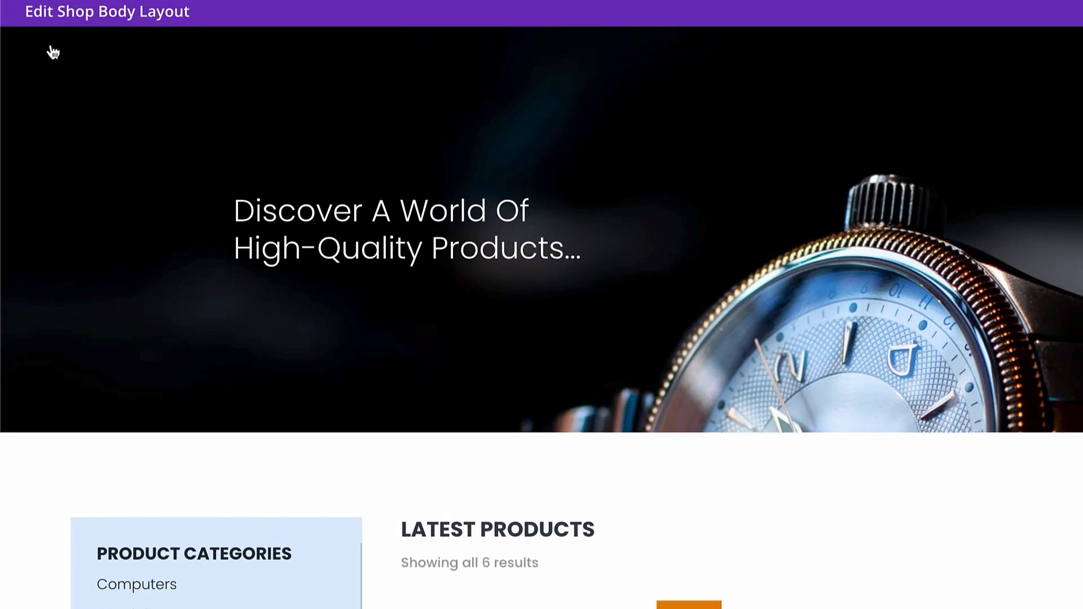
- Replace the background image of the hero section with the media library photo pexels-buro-millennial-1438072.jpg
click(51, 46)
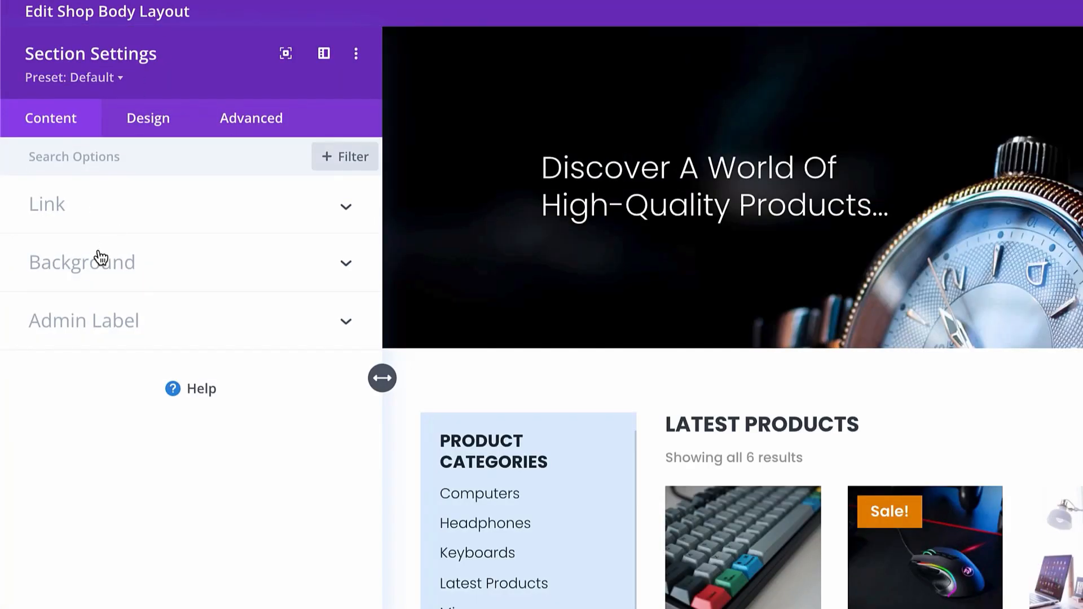
click(94, 274)
click(227, 251)
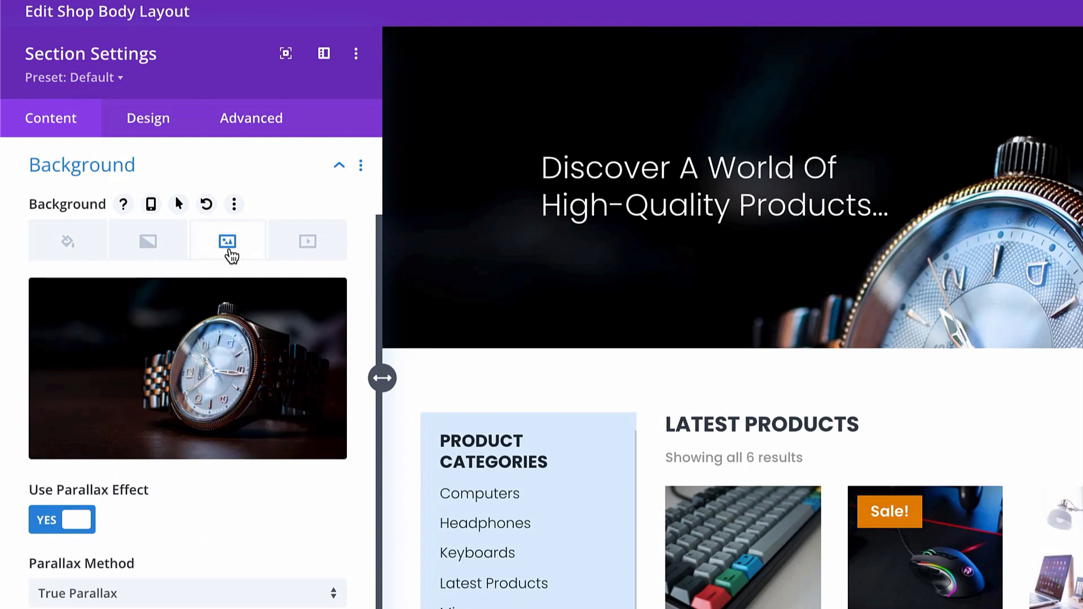
mouse_move(245, 341)
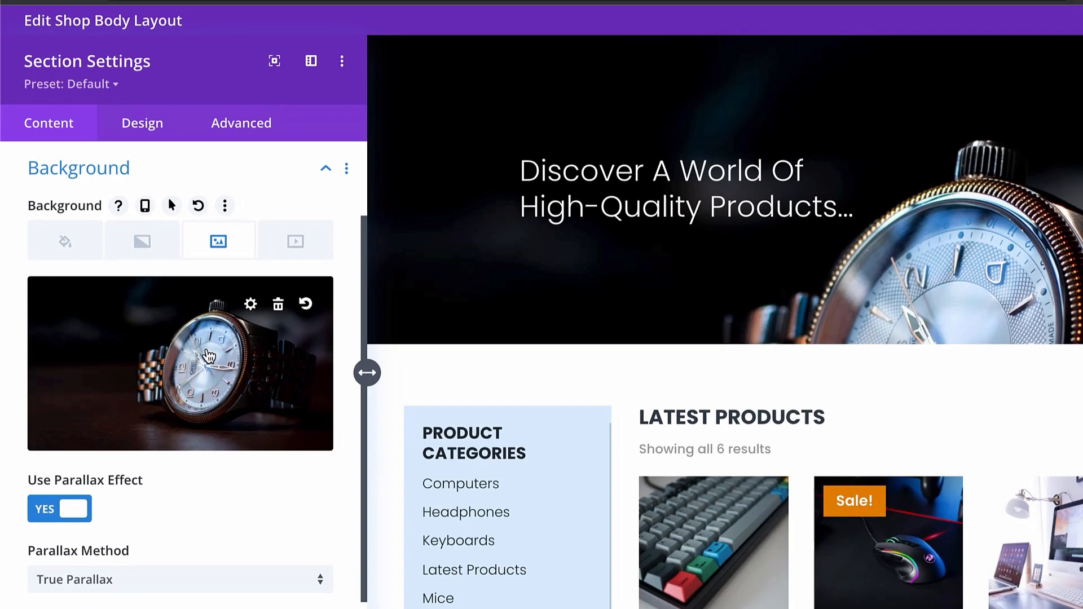
click(217, 359)
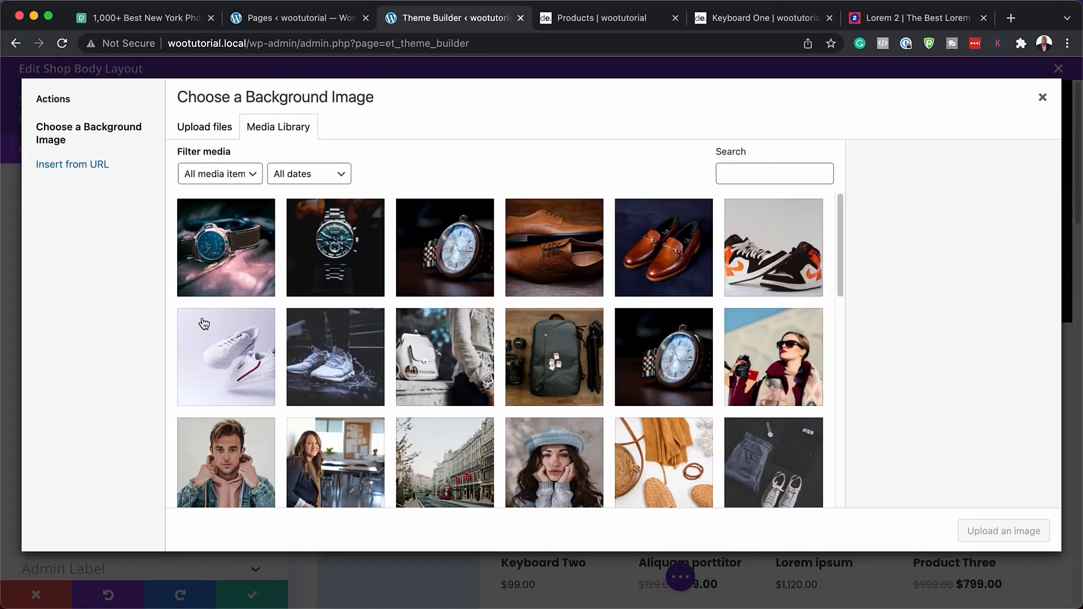
scroll(475, 371, down, 4)
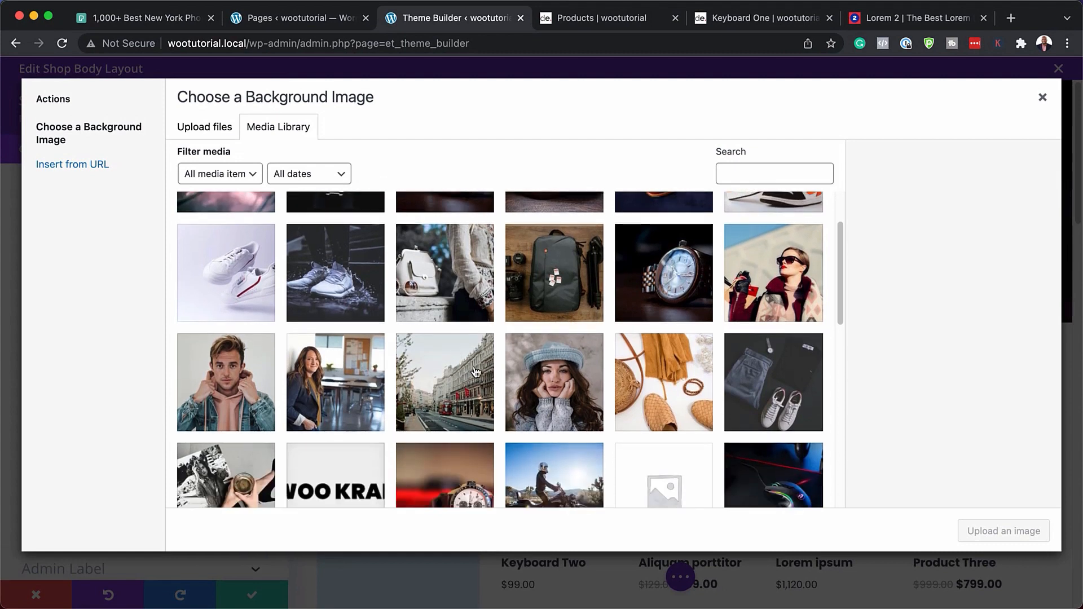
scroll(476, 371, down, 3)
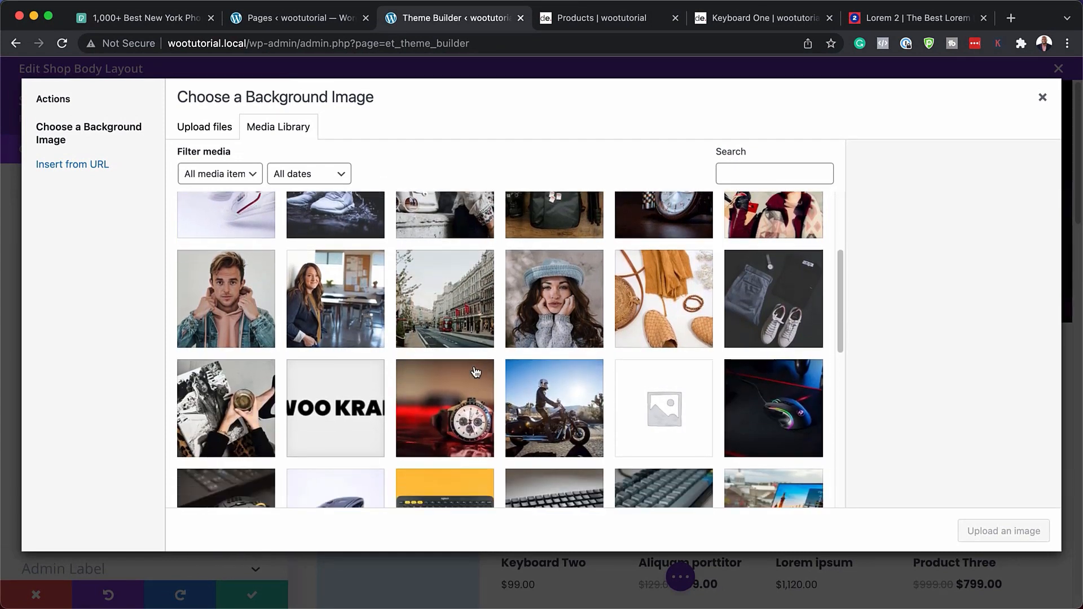
scroll(475, 372, down, 15)
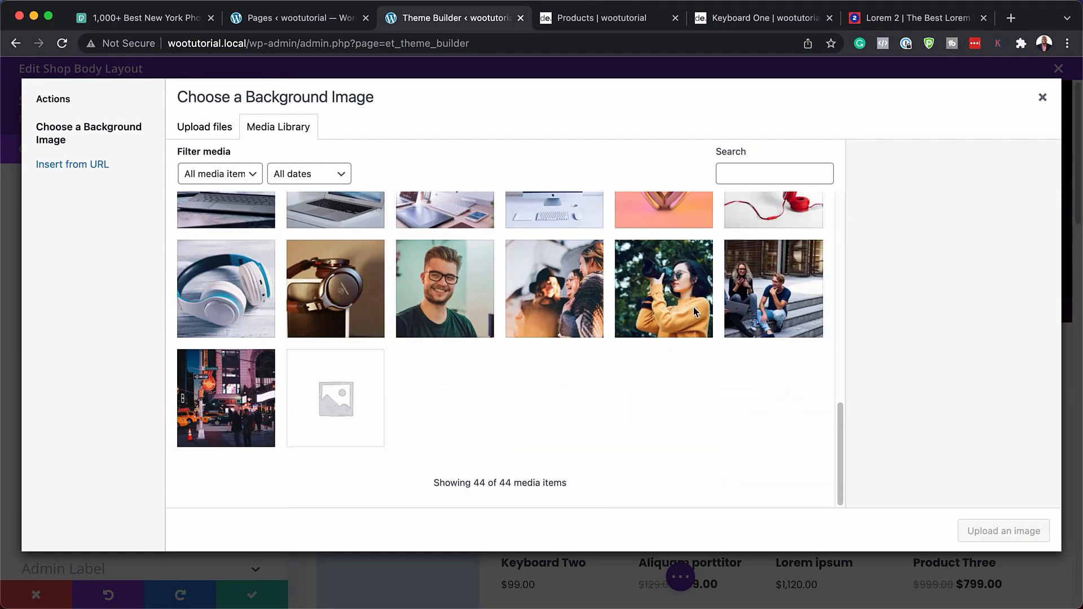
click(778, 285)
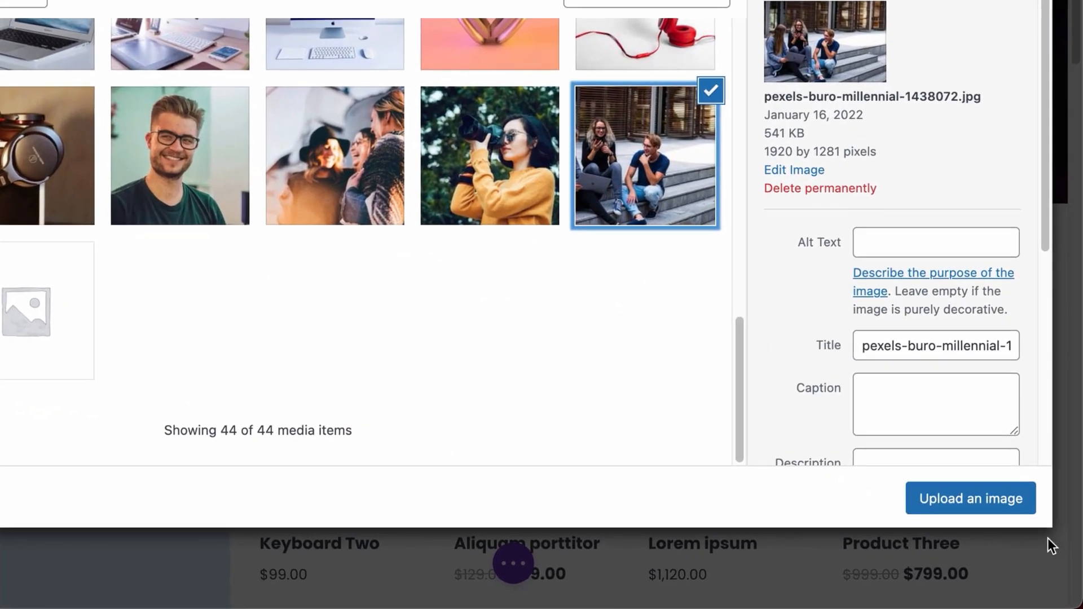
click(1004, 500)
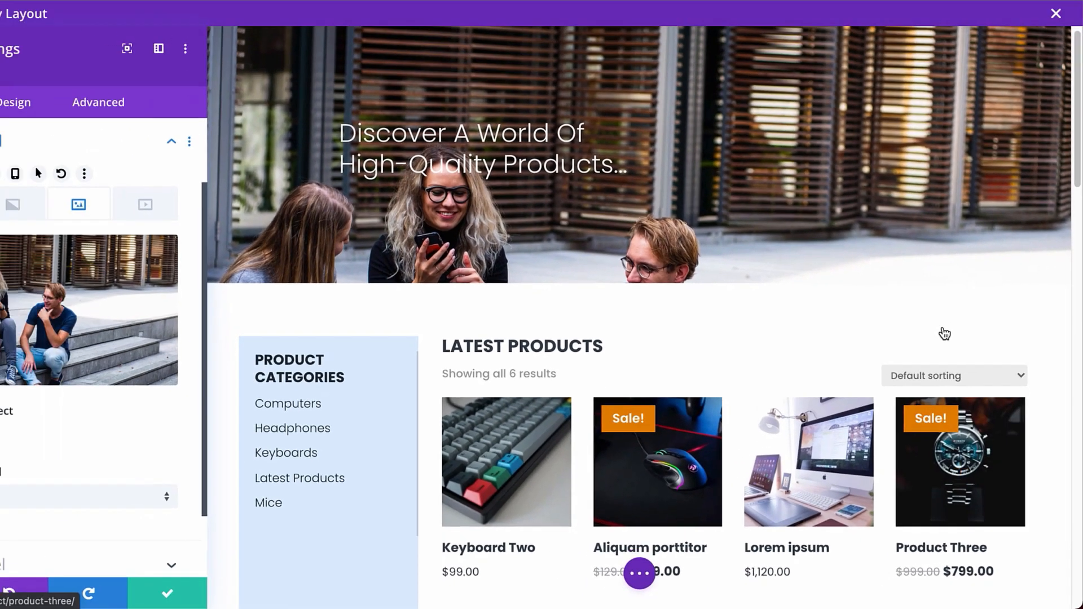
scroll(956, 353, up, 2)
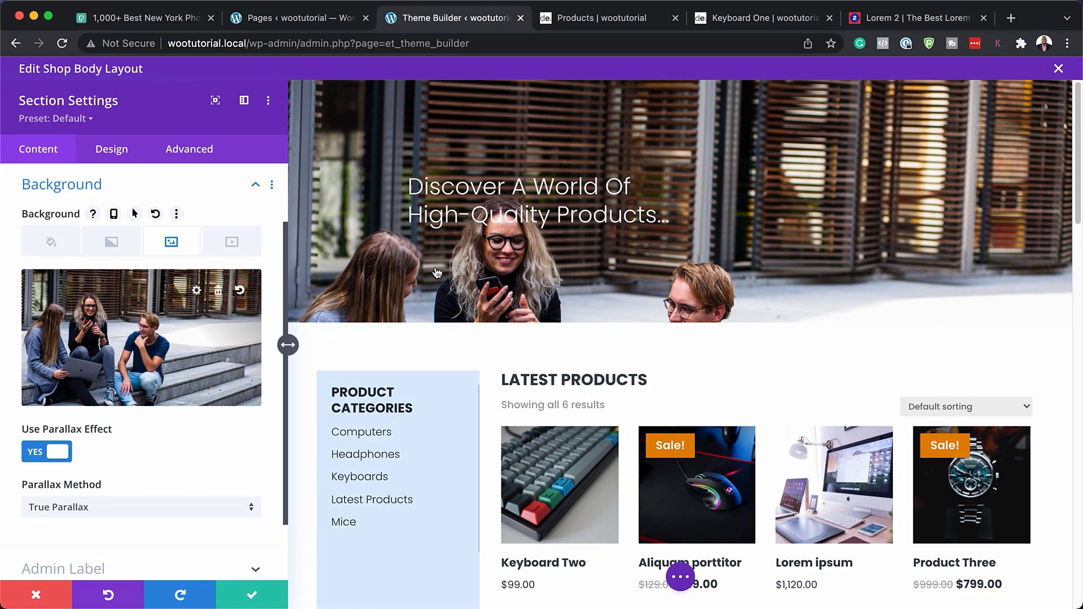
- Set the hero section's background image to the backpack photo samsung-memory-UePOidInpmM-unsplash.jpg and save the section settings
click(179, 336)
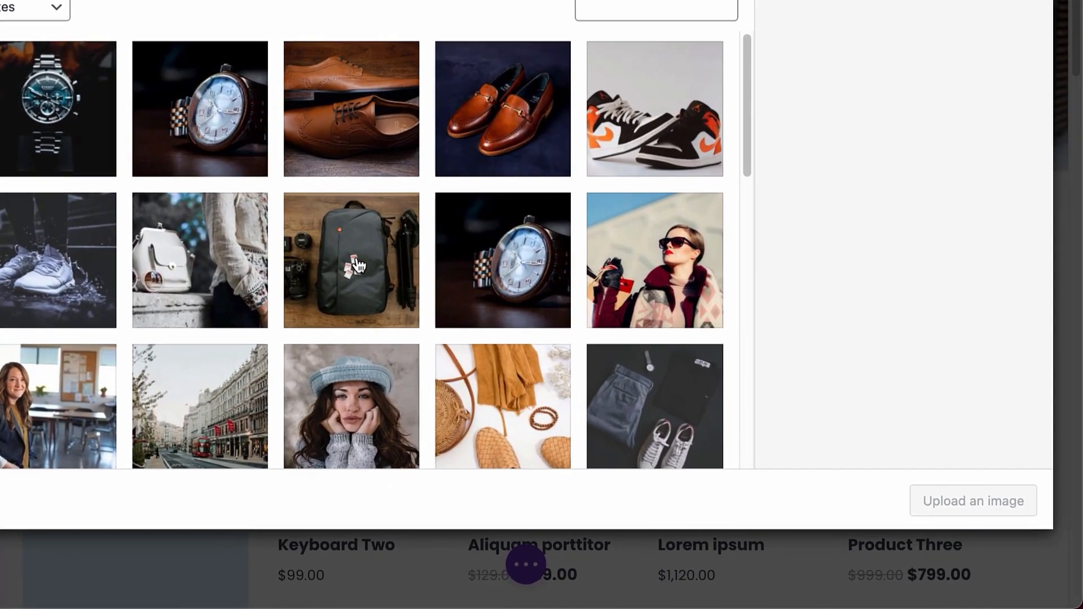
click(555, 408)
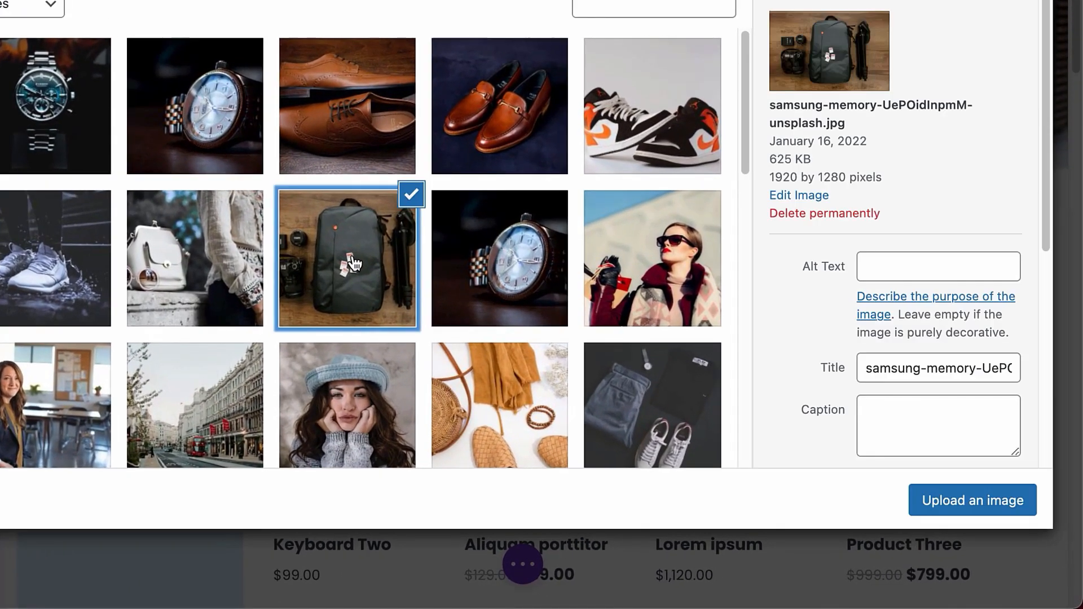
click(1023, 500)
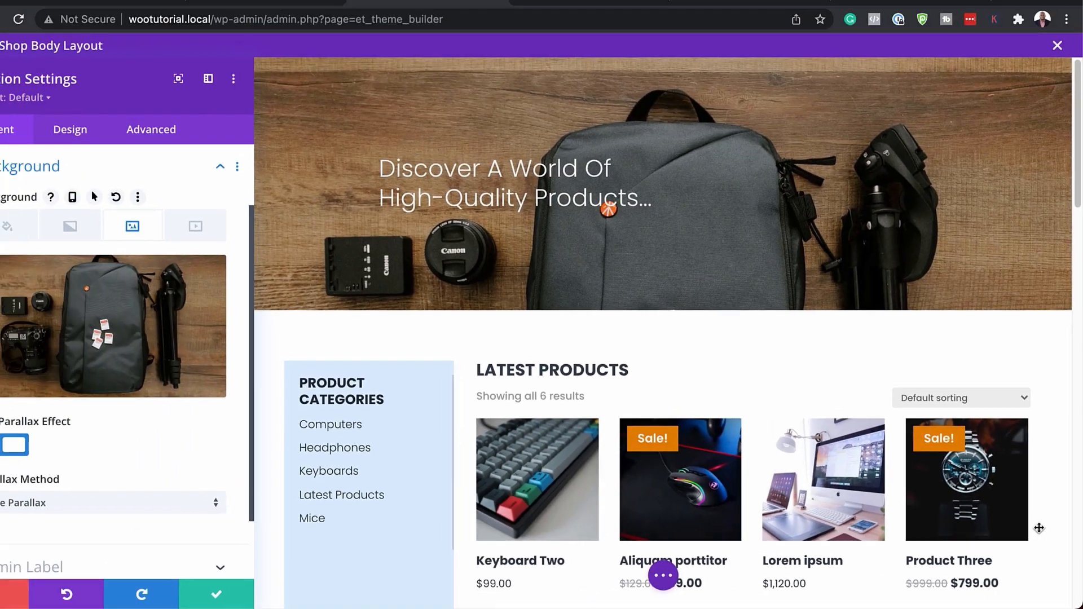
scroll(669, 357, down, 3)
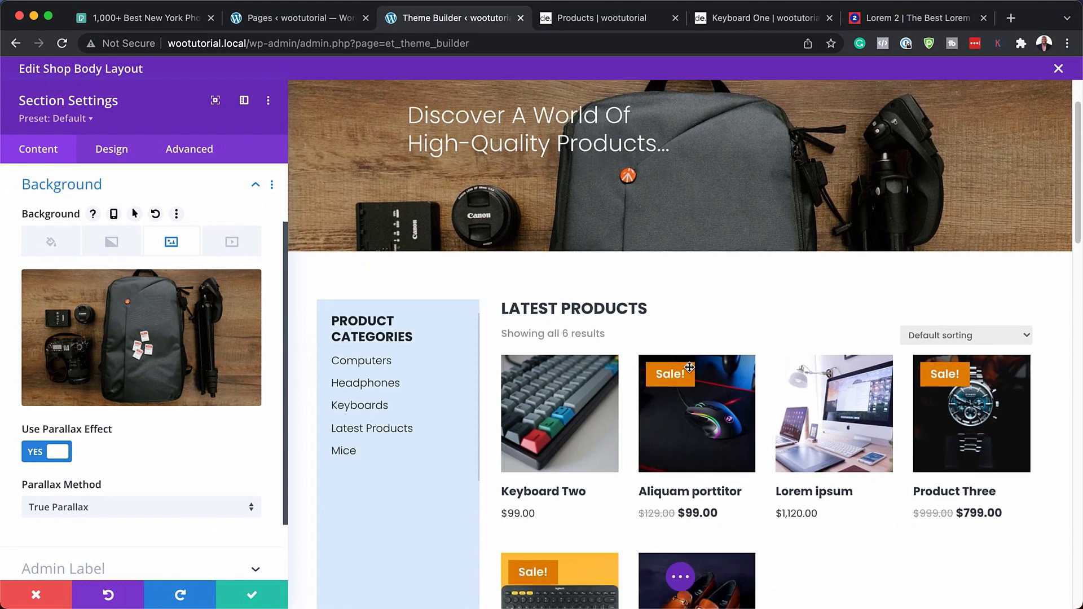
scroll(669, 357, up, 3)
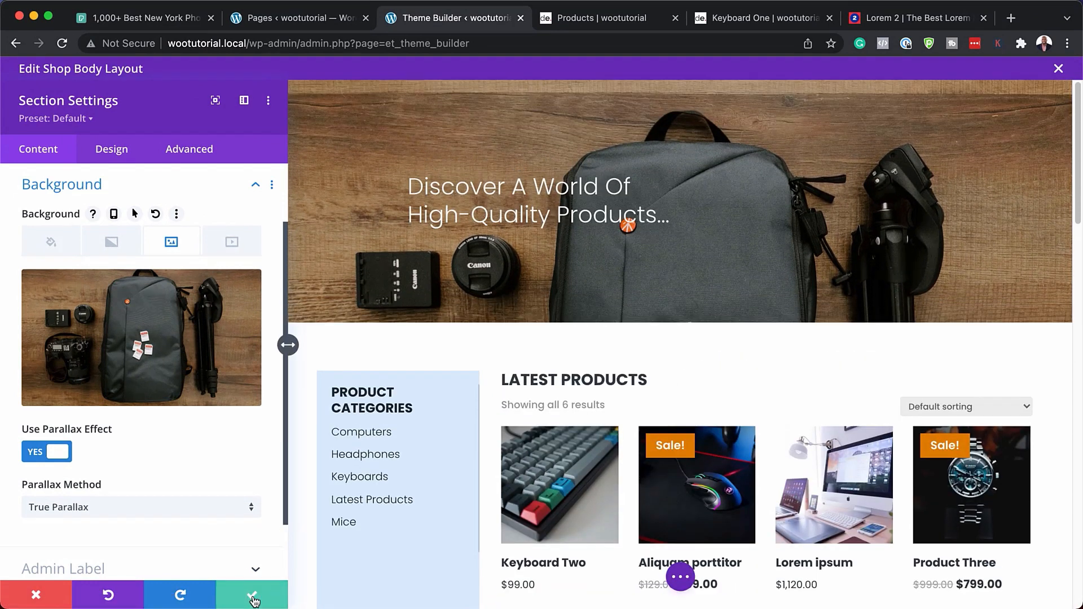
click(251, 595)
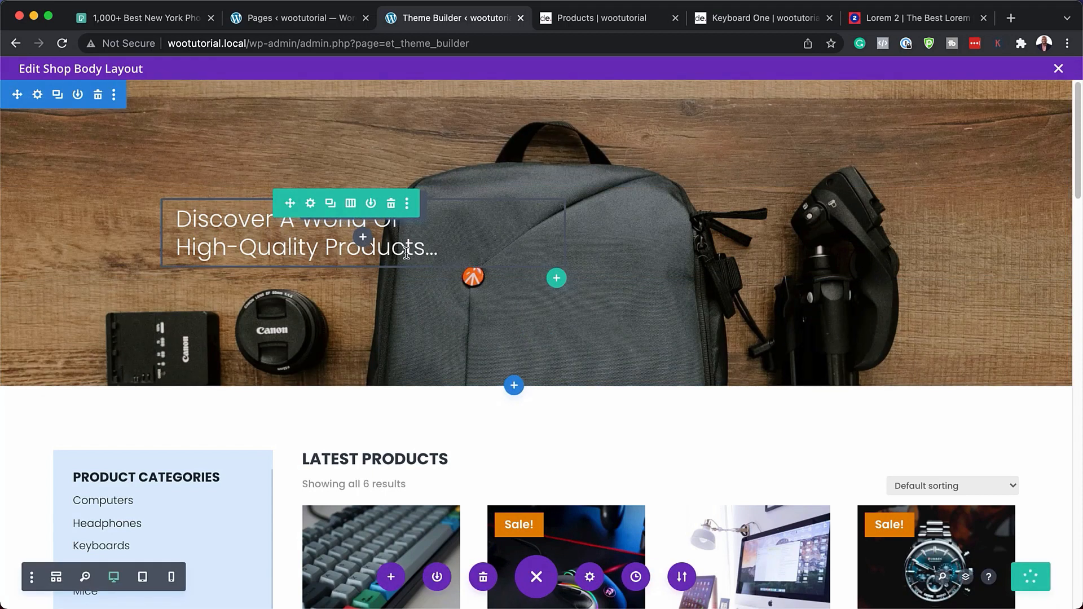
- Set the background colour of the first column, which holds the product categories, to the saved blue #95c1ed
scroll(284, 415, down, 1)
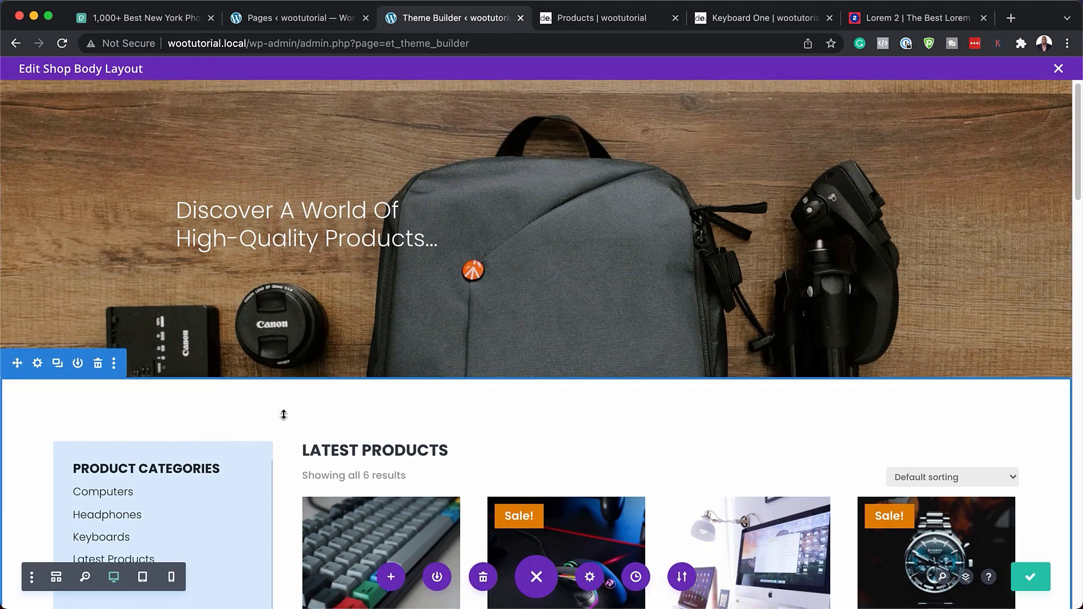
scroll(284, 414, down, 5)
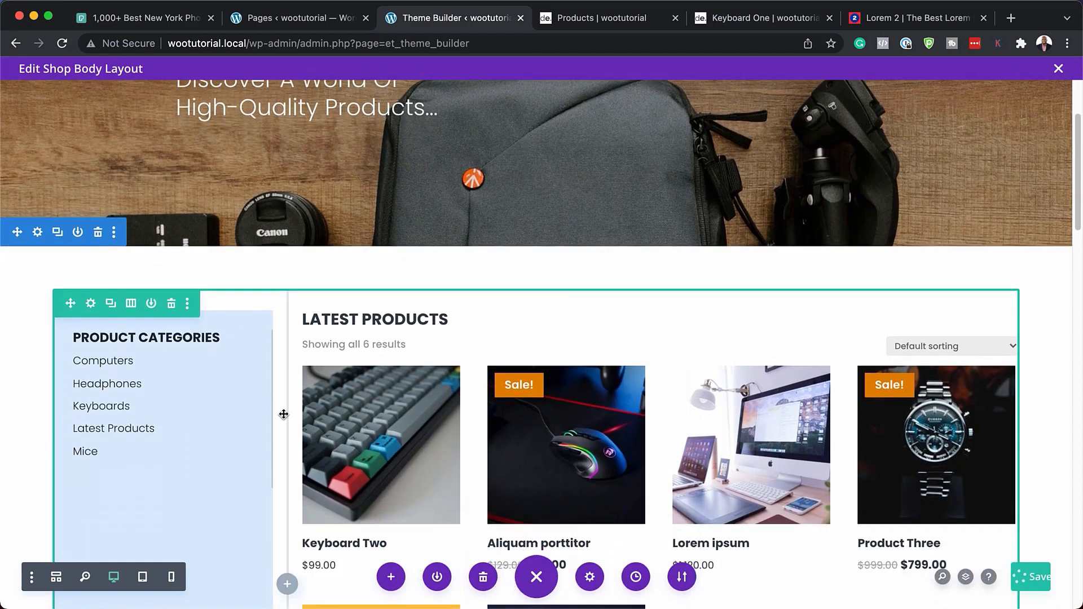
scroll(284, 415, down, 1)
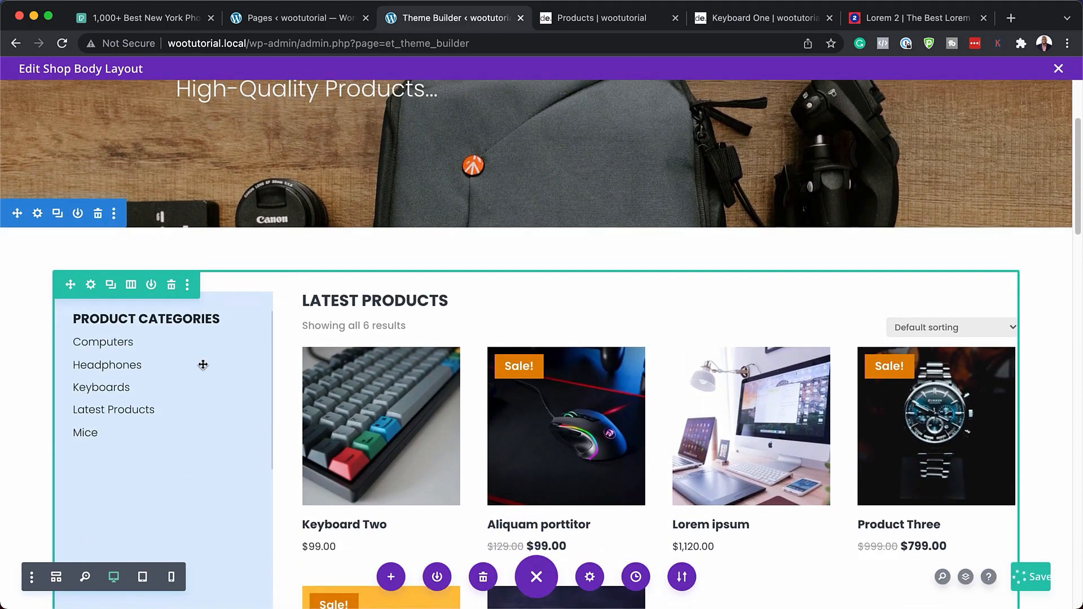
click(91, 286)
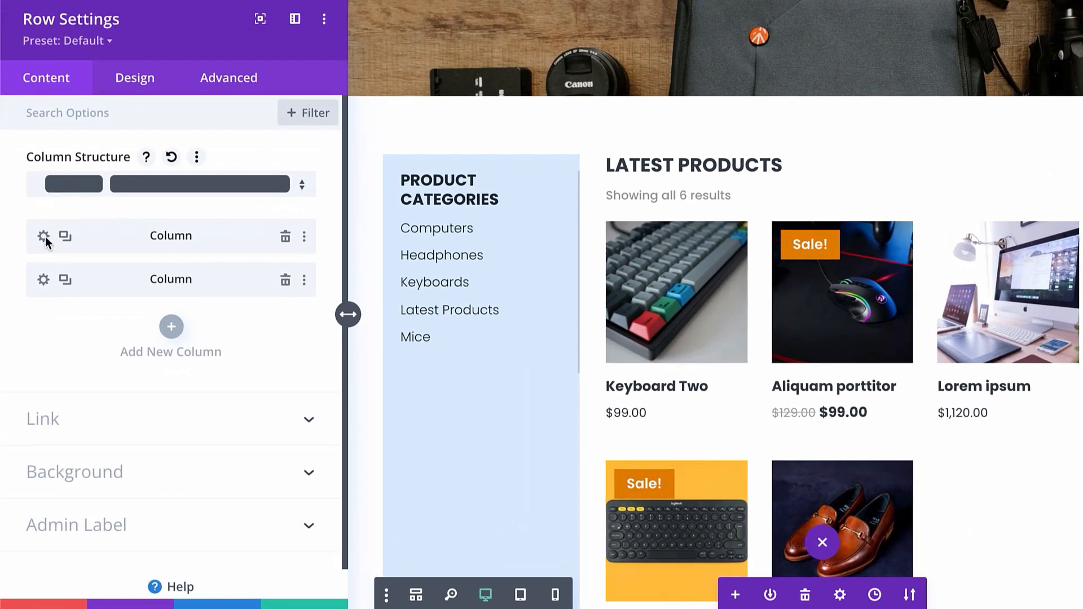
click(40, 262)
click(78, 361)
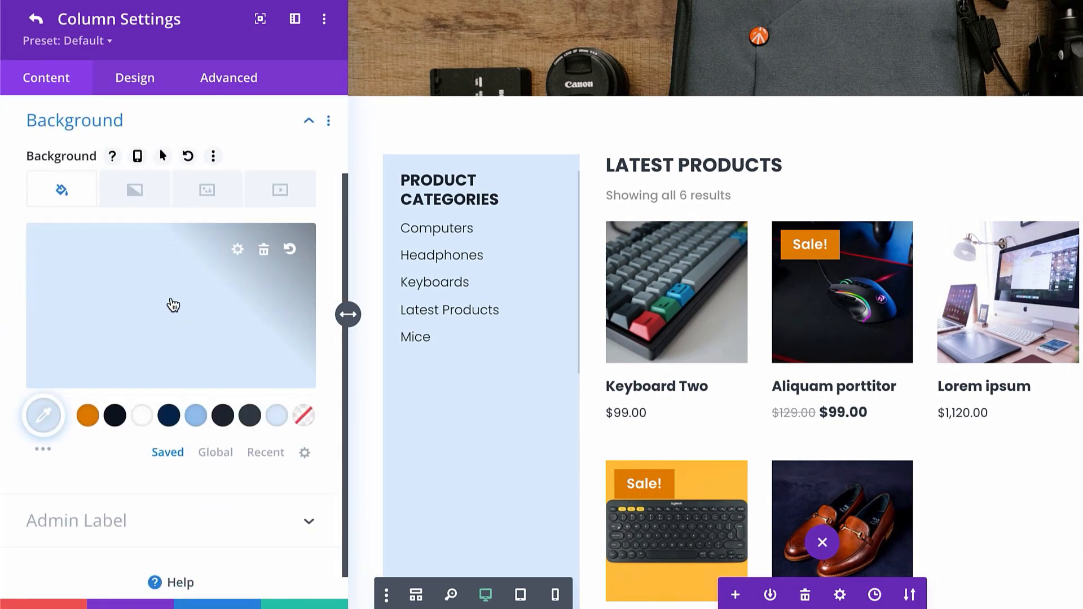
click(200, 417)
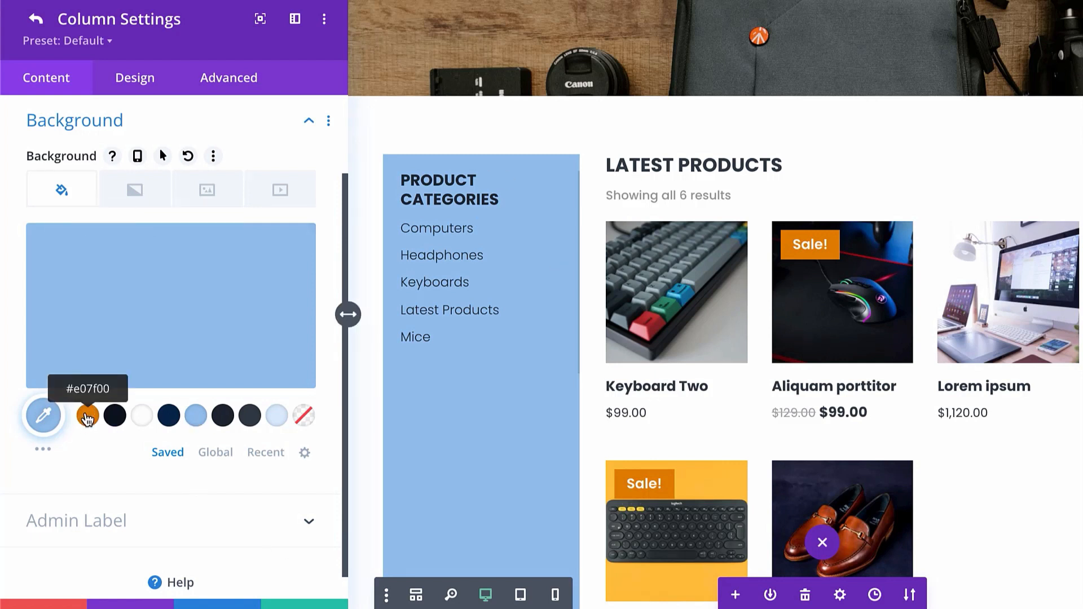
- Try orange #e07f00 and near-black on the categories column, settle on blue #95c1ed, and confirm the column and row settings
click(88, 417)
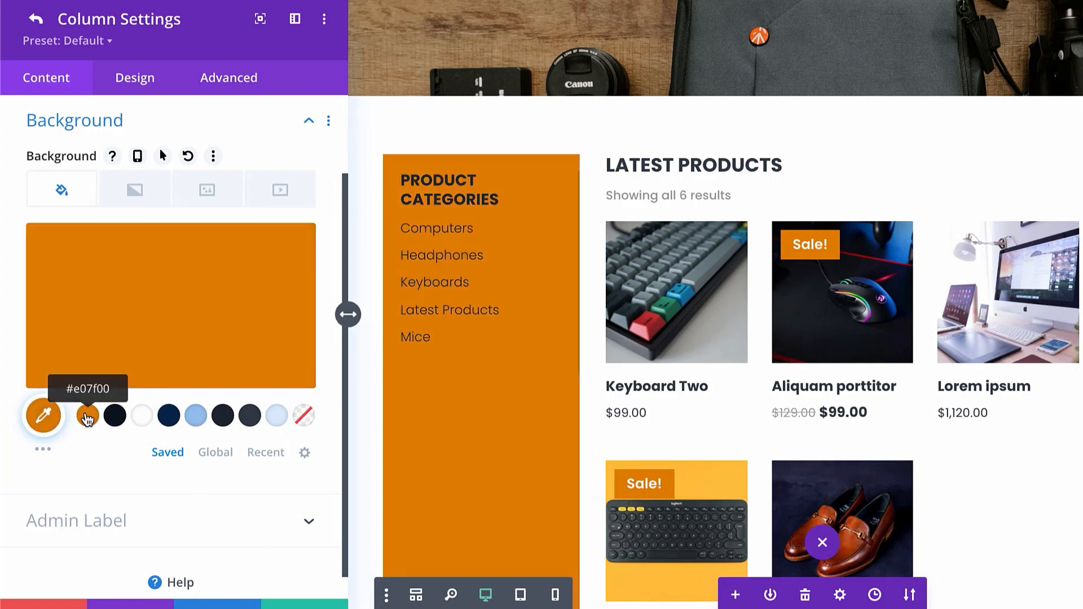
click(195, 416)
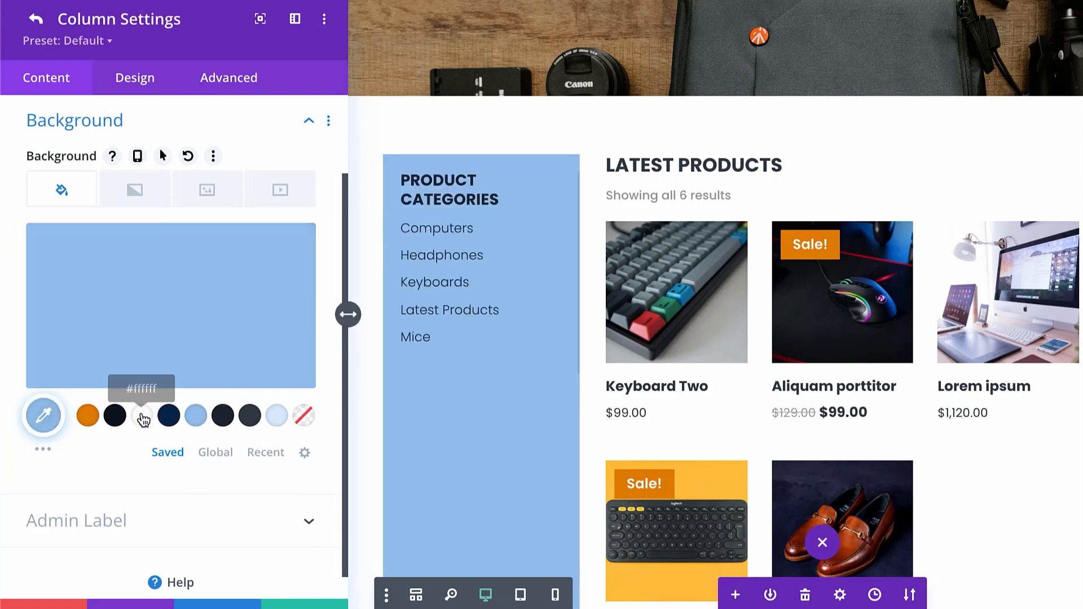
click(116, 417)
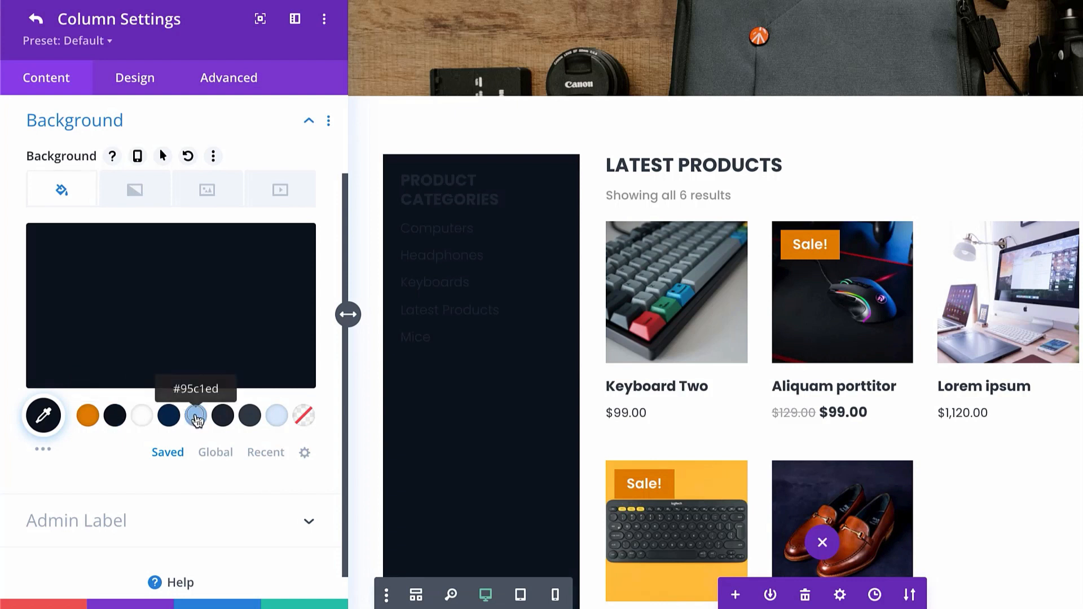
click(195, 416)
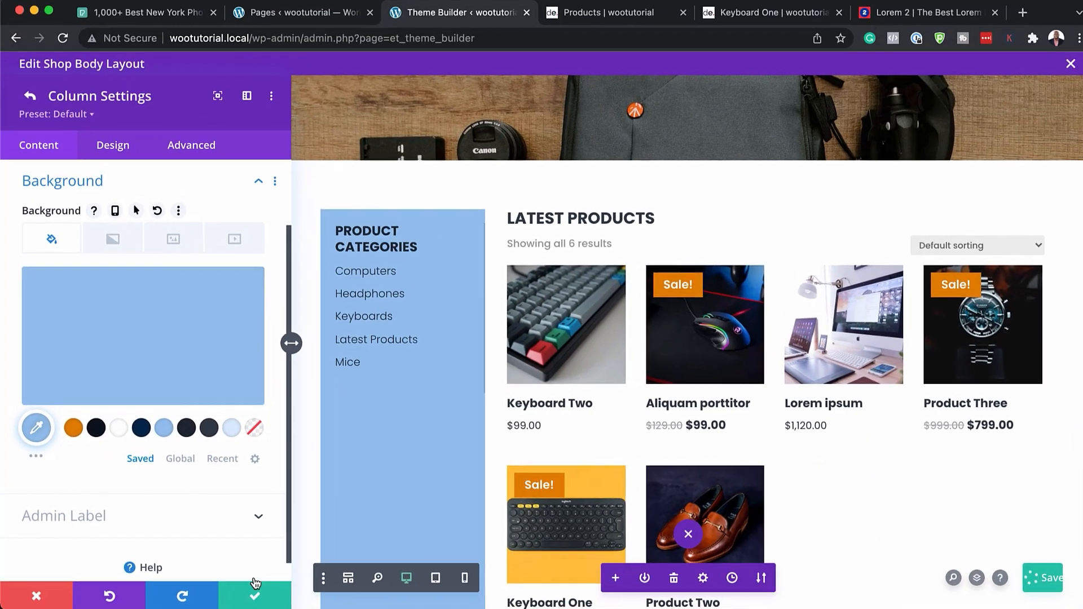
click(254, 587)
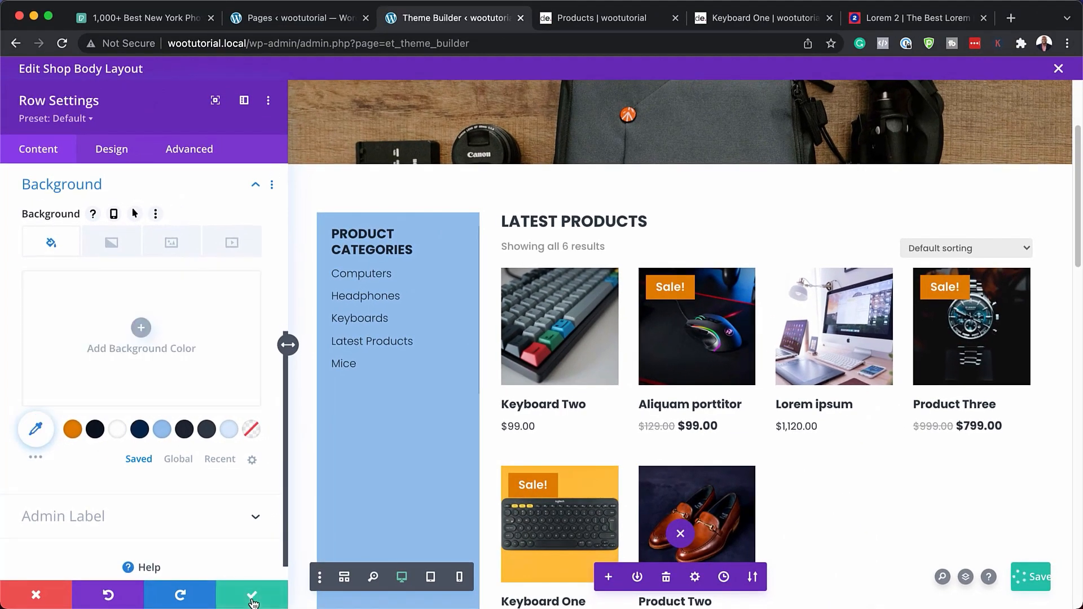
click(255, 596)
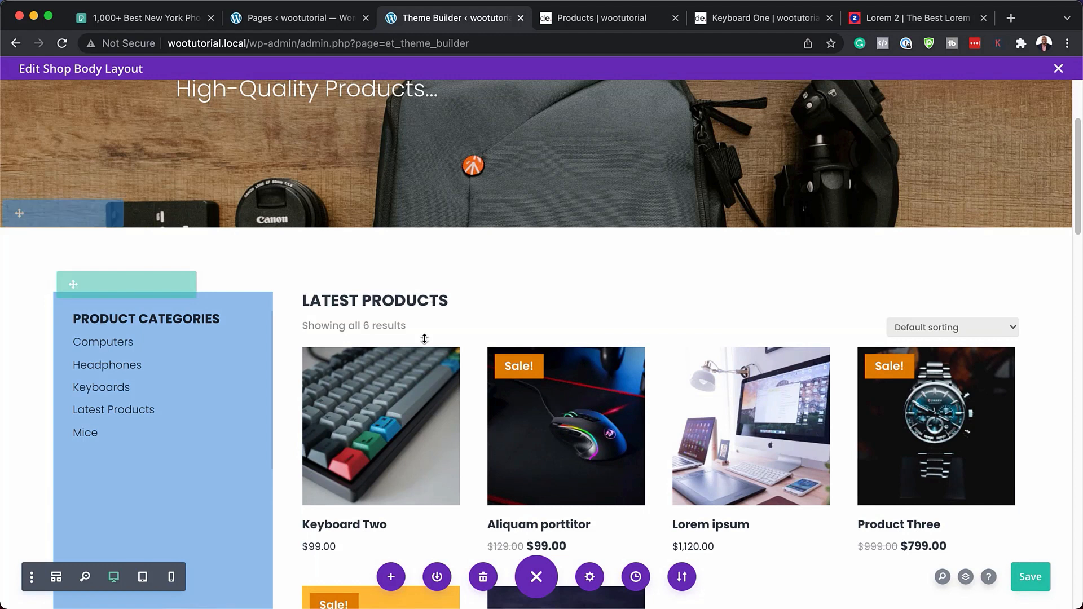
- Close the Shop body layout editor and make sure the Theme Builder changes are saved
scroll(429, 338, up, 2)
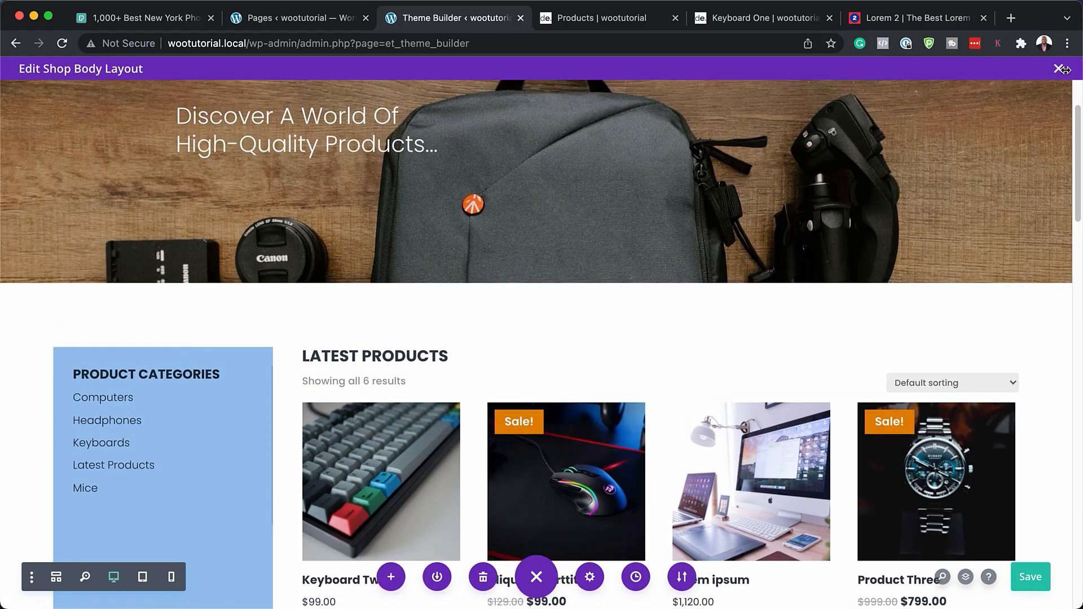
click(1059, 68)
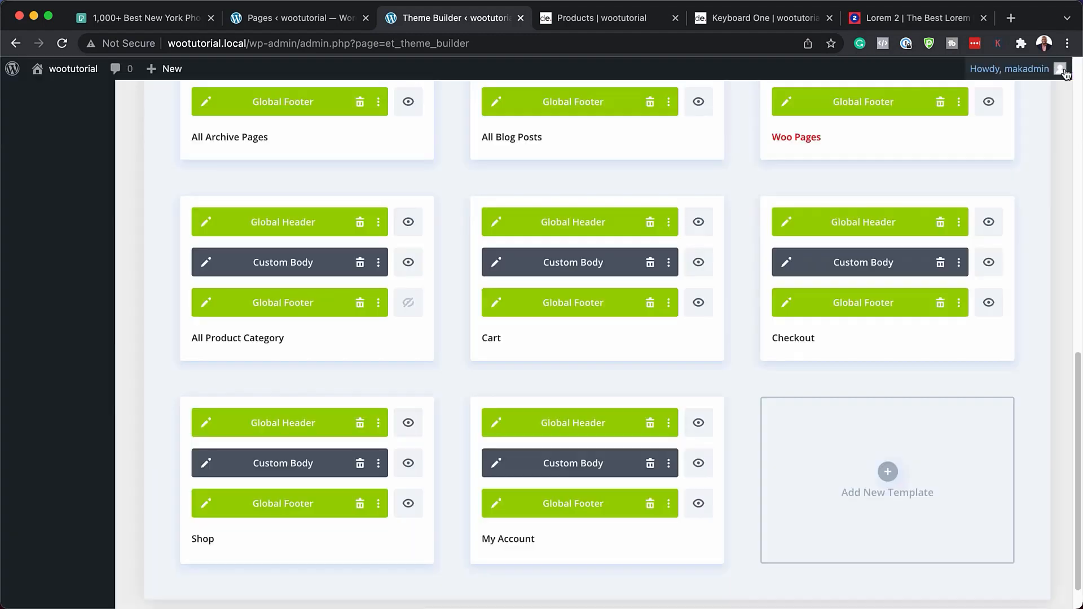
scroll(343, 357, up, 8)
scroll(343, 360, up, 5)
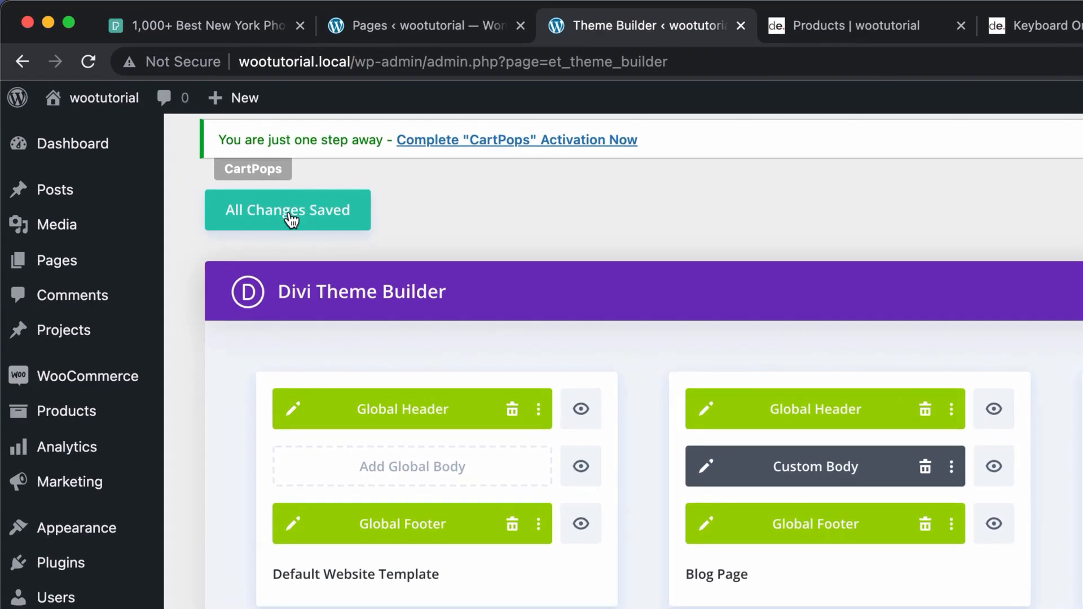
click(290, 218)
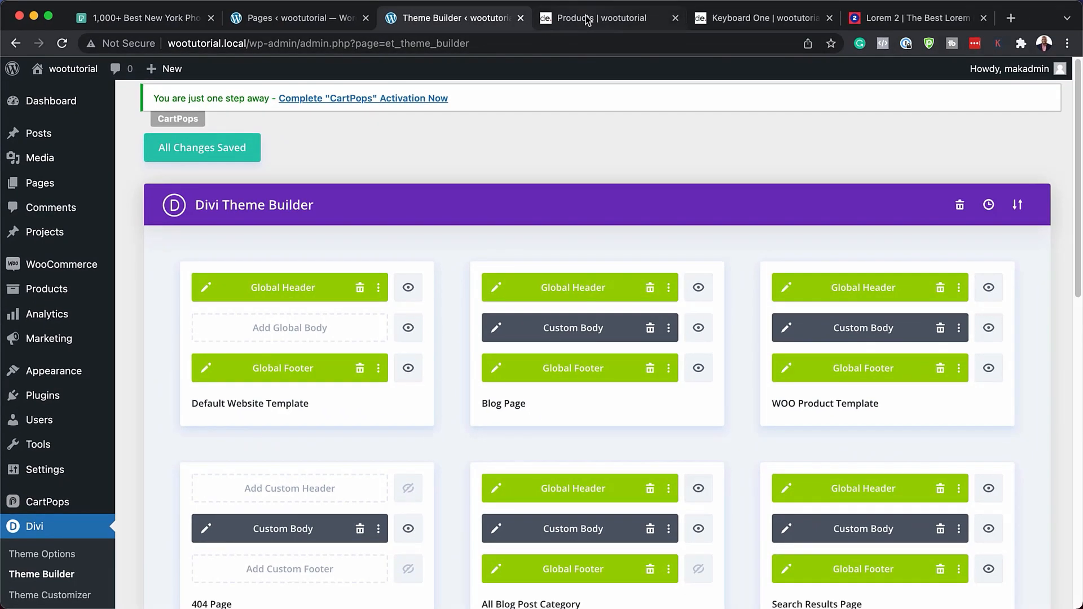
- Switch to the open live shop page and look through its hero, categories column and products
click(588, 20)
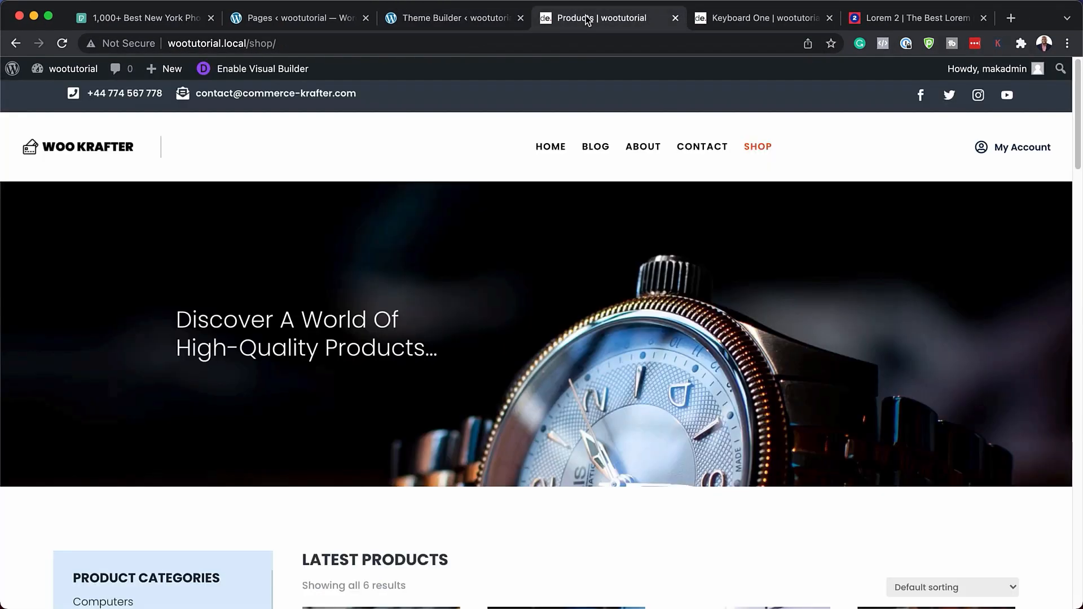
scroll(297, 380, down, 10)
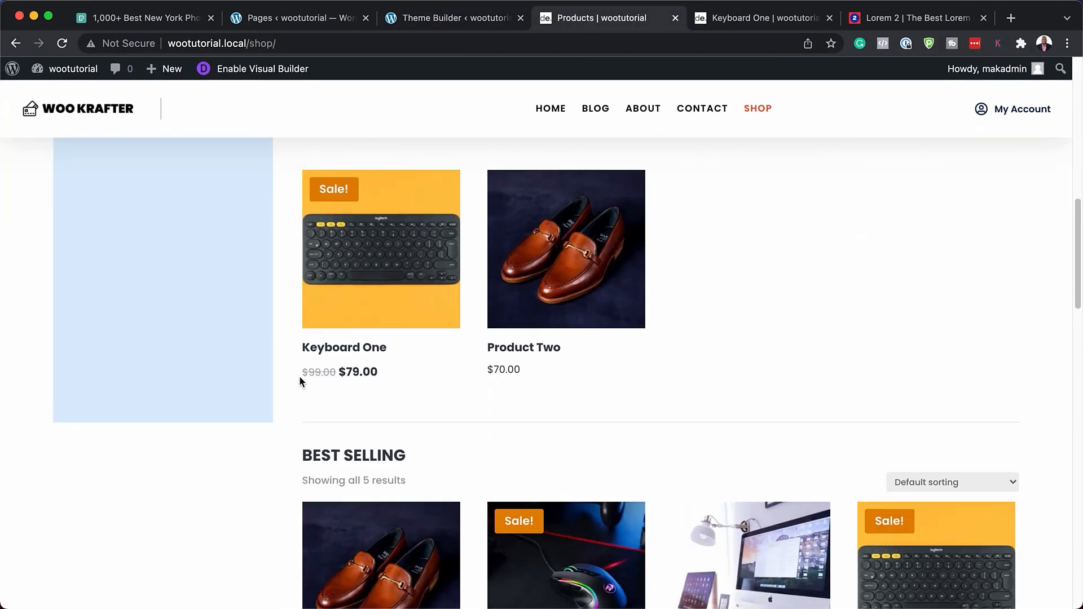
scroll(299, 381, up, 2)
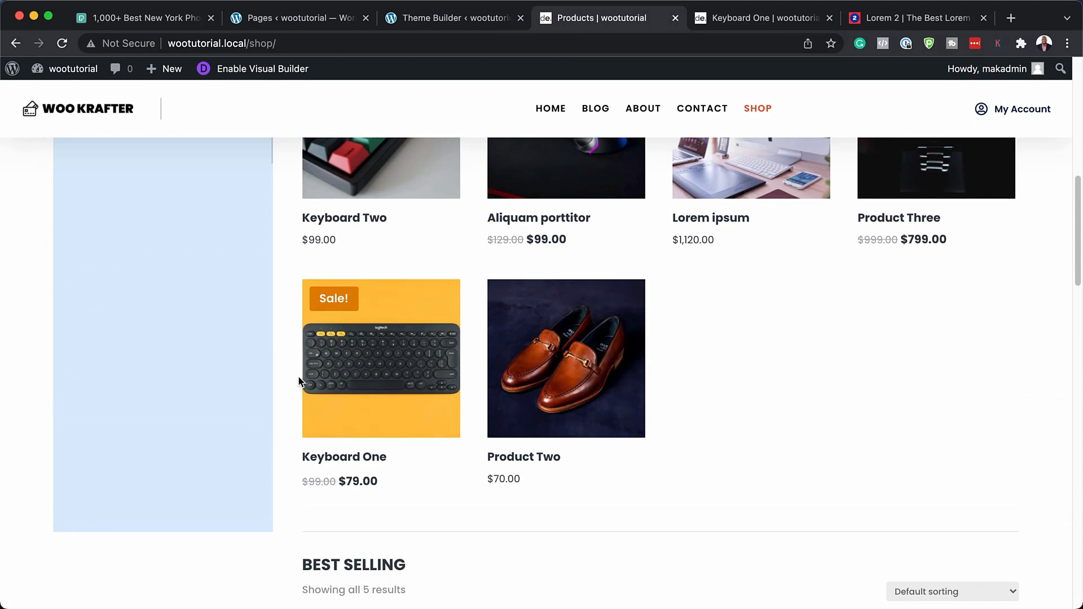
- Open the Keyboard One product page, add the product to the cart, and proceed to checkout
click(400, 365)
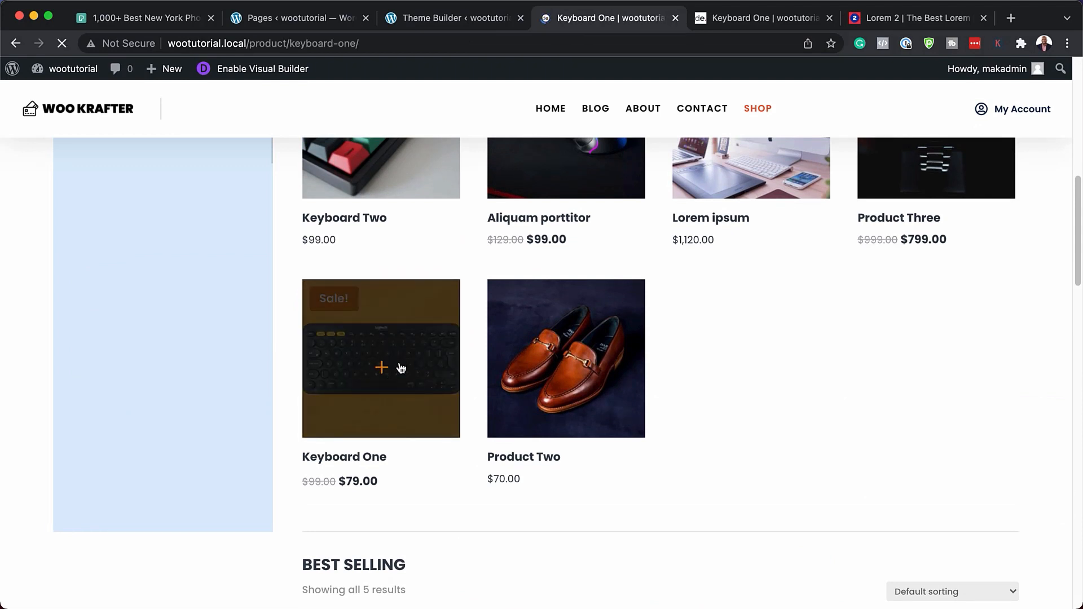
scroll(950, 414, down, 5)
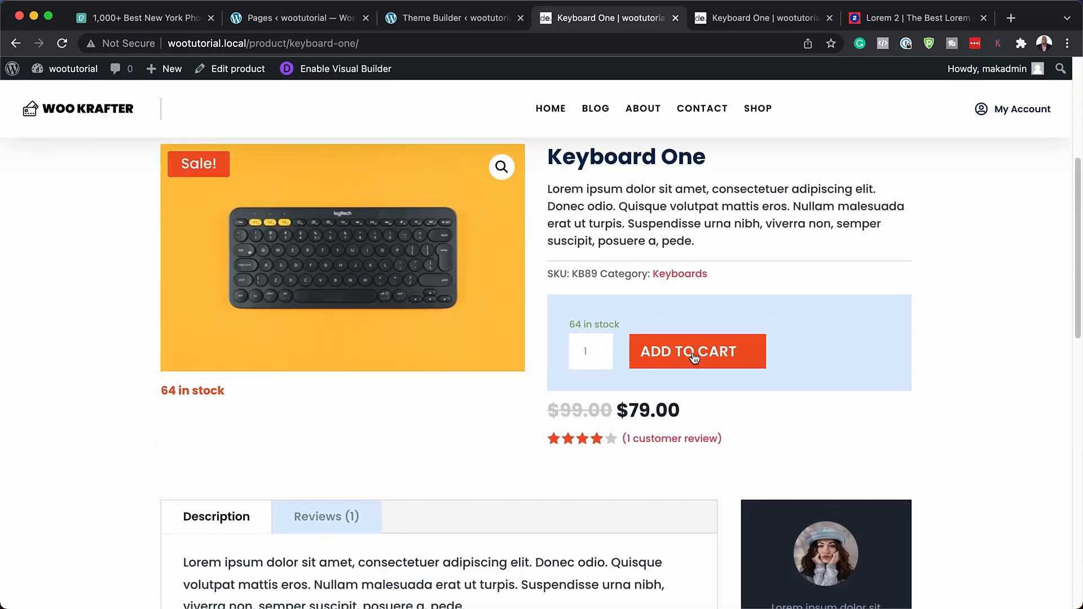
click(693, 355)
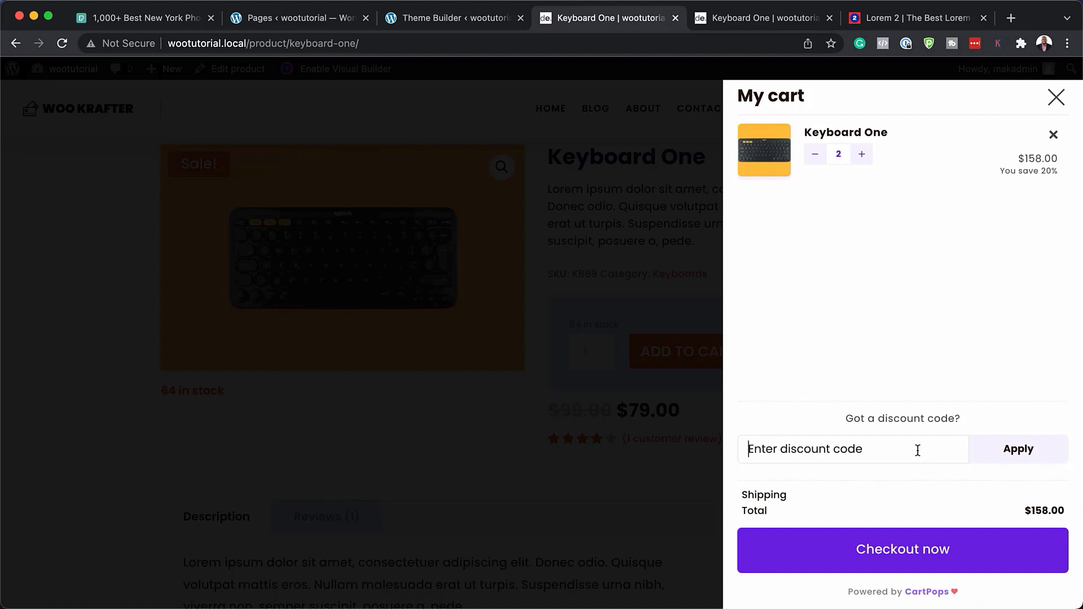
click(894, 559)
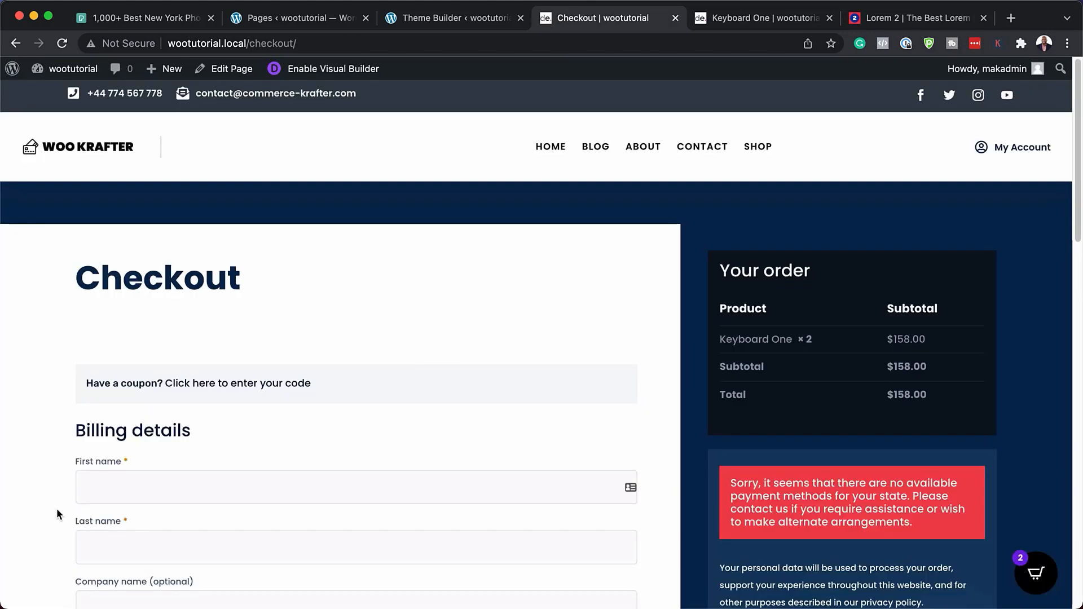
- Look through the checkout page's billing form and order summary, and check the contents of the floating cart
scroll(59, 503, down, 3)
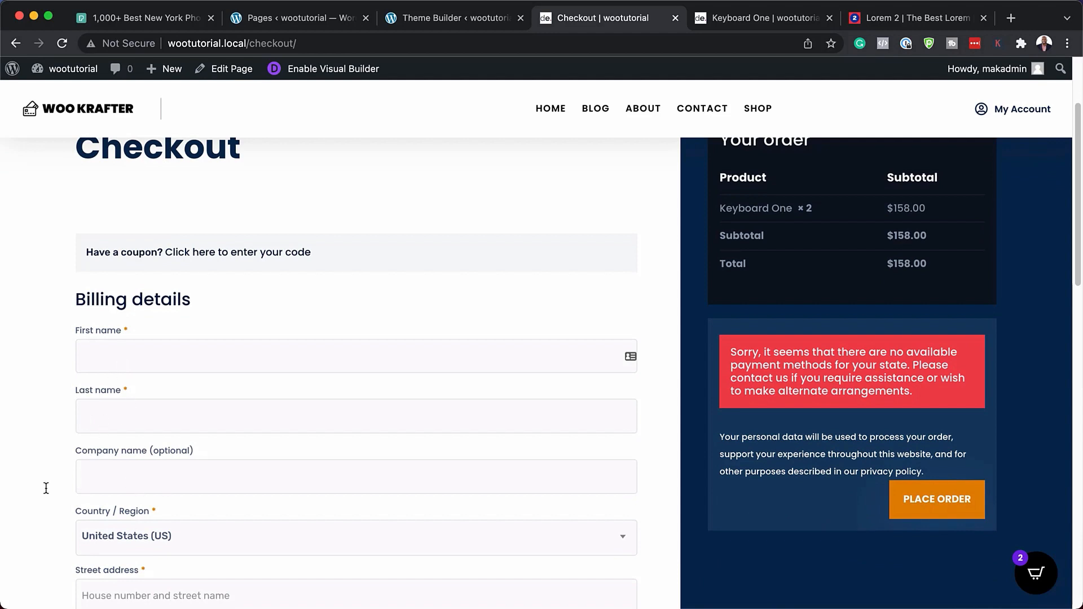
scroll(47, 488, down, 3)
scroll(708, 376, up, 3)
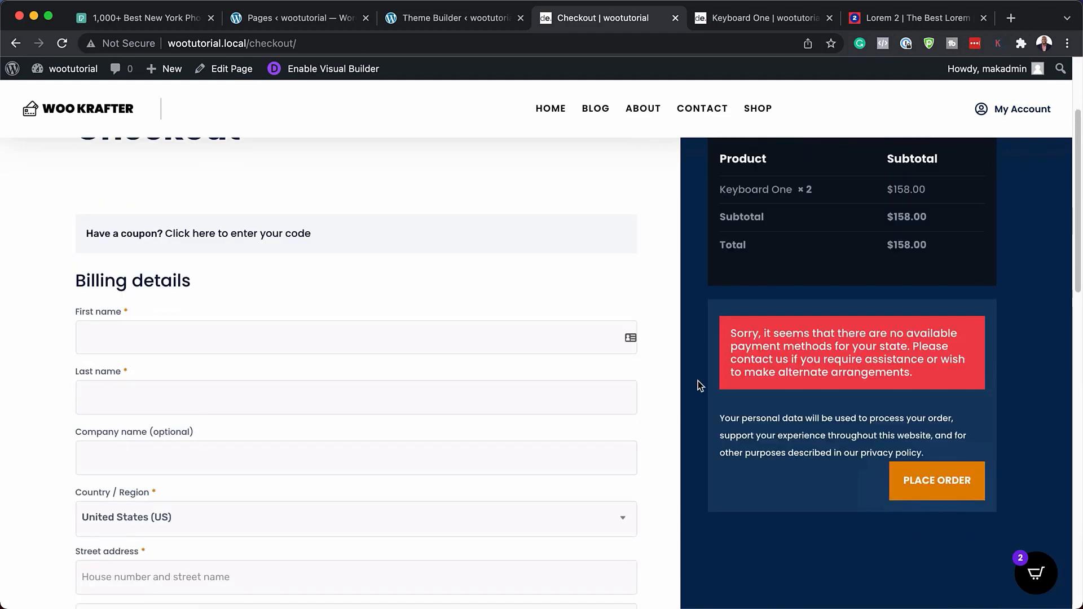
click(1037, 575)
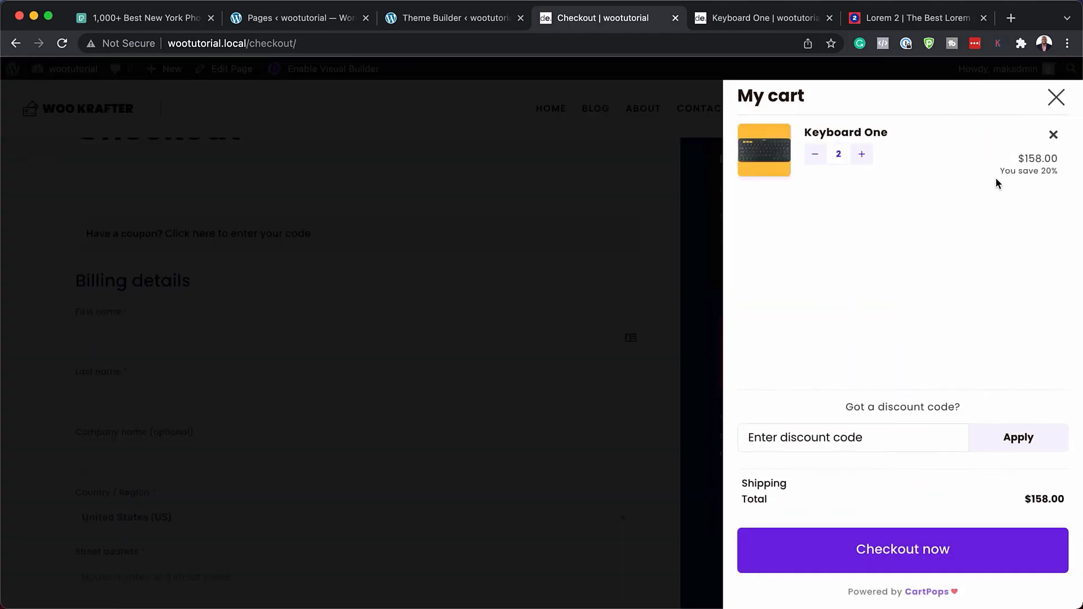
click(1058, 99)
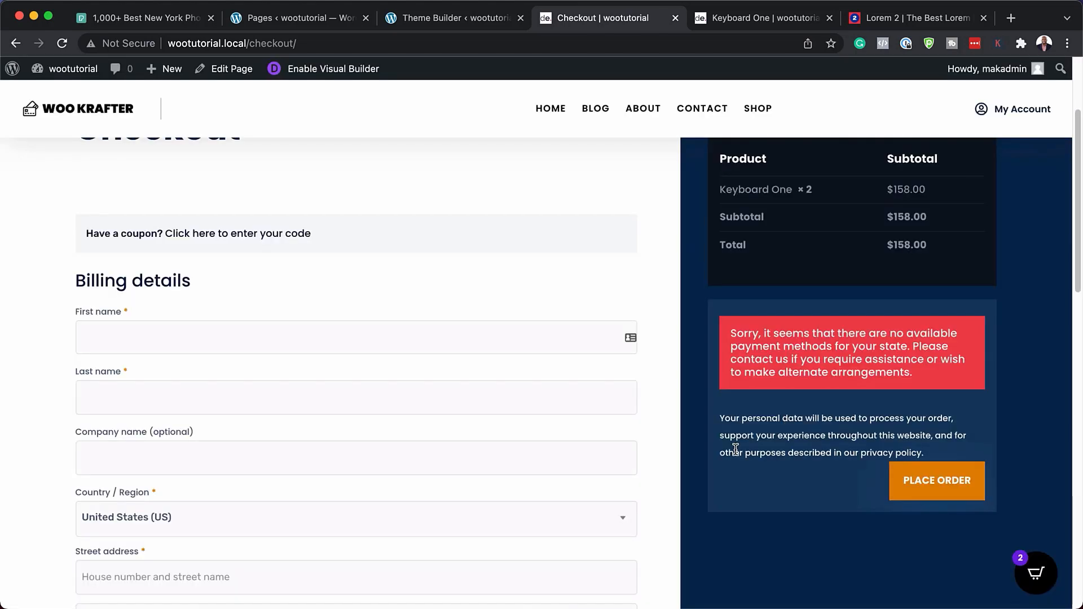
scroll(734, 450, up, 4)
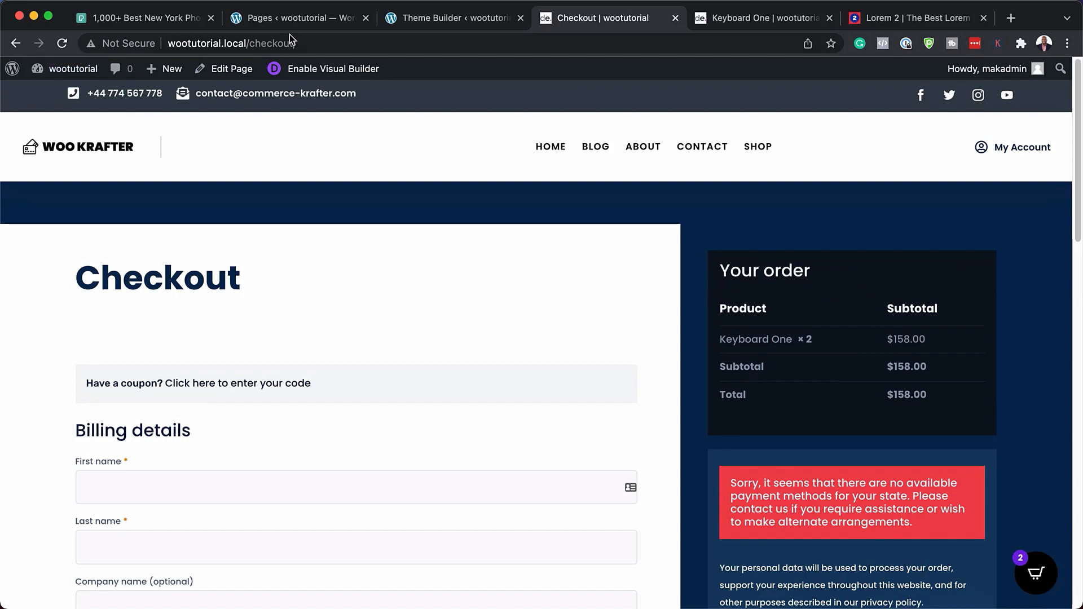
- Go to the CartPops plugin in the WordPress dashboard, skip its update opt-in, and open its color schemes
mouse_move(70, 72)
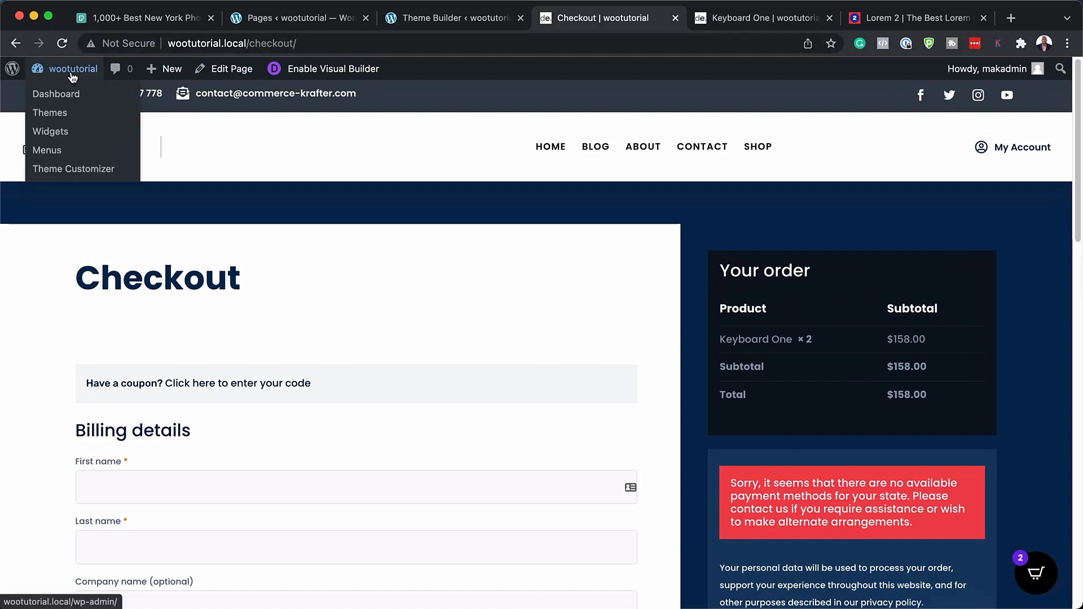
click(55, 95)
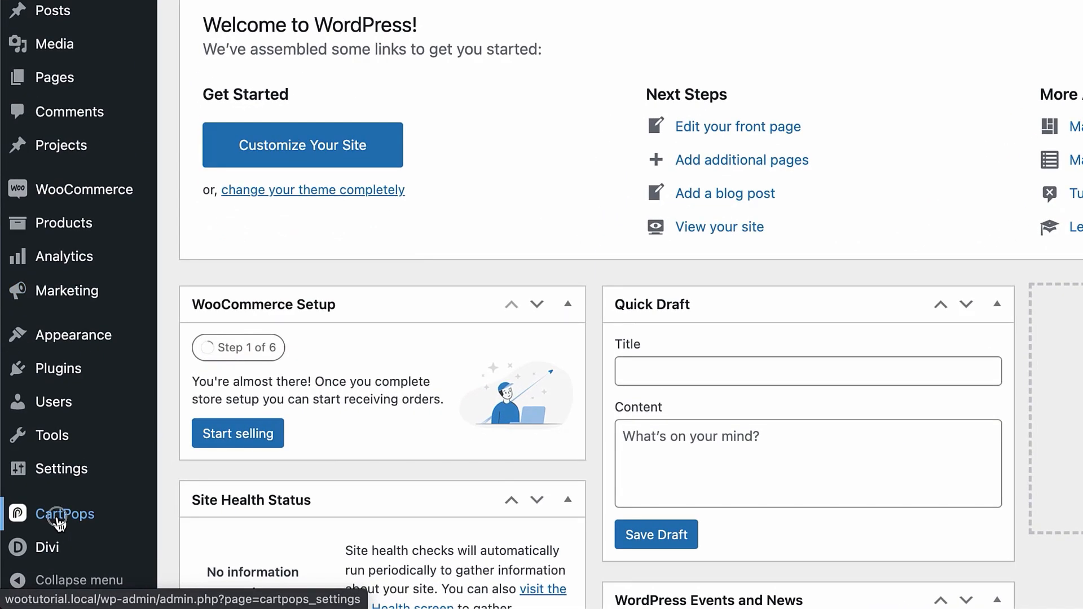
click(58, 516)
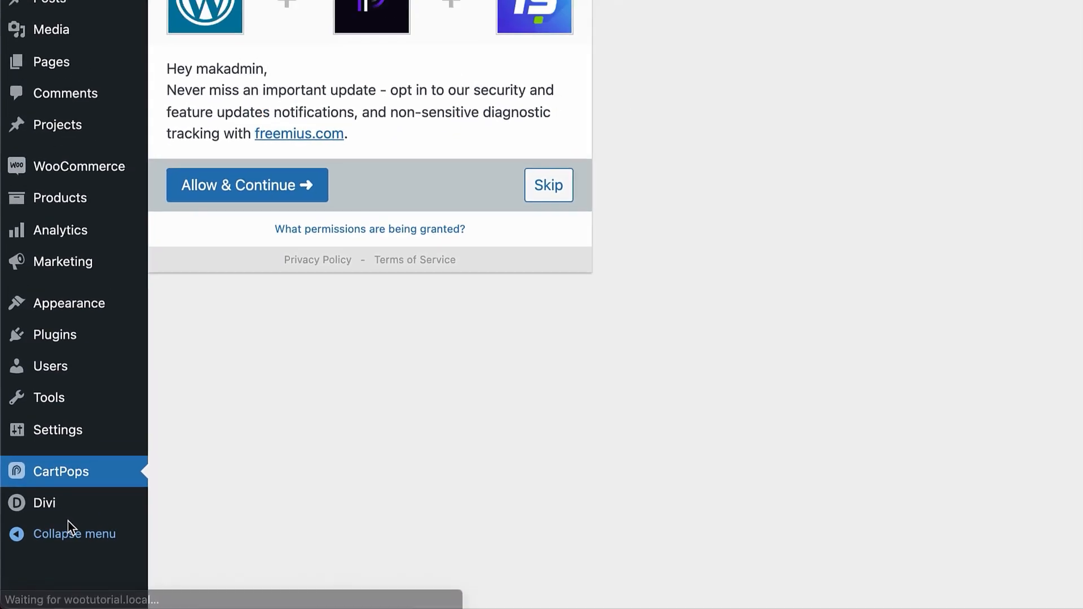
click(433, 284)
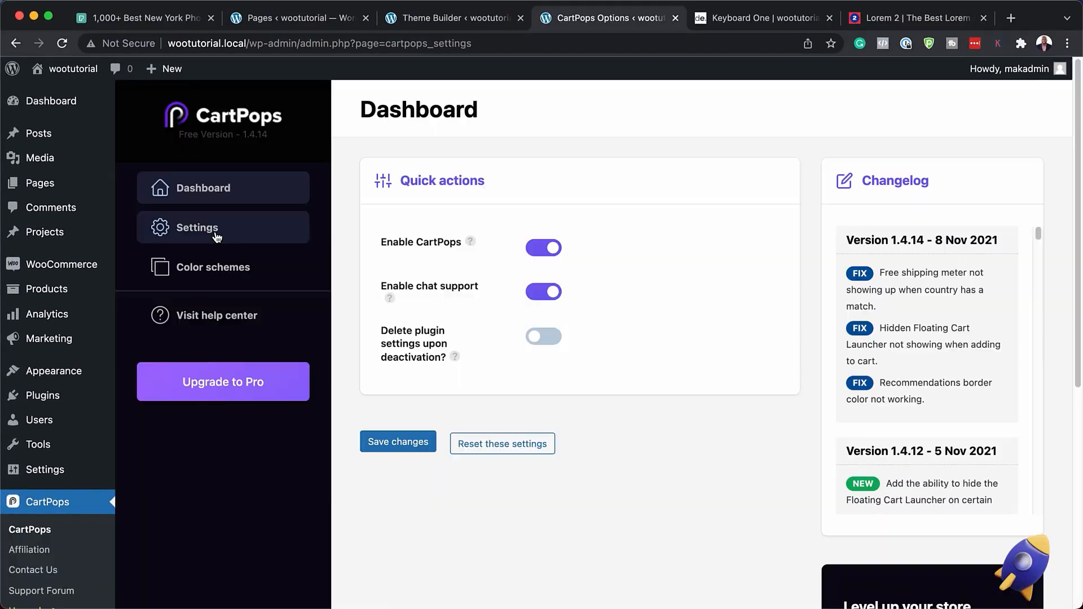
click(210, 267)
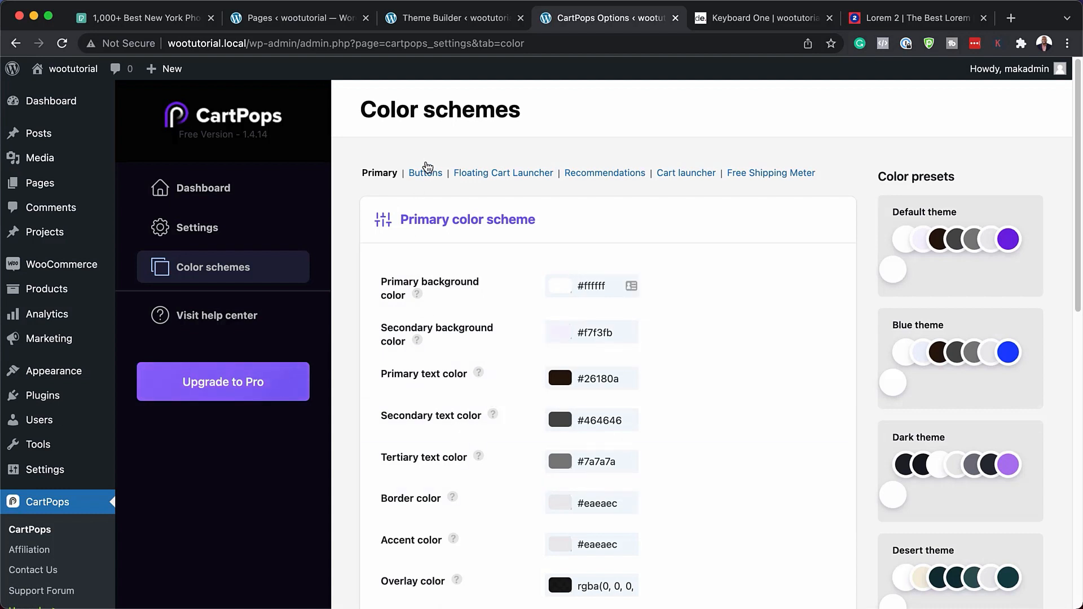
- Select the primary button background color value in the CartPops button color scheme and save the changes
click(426, 175)
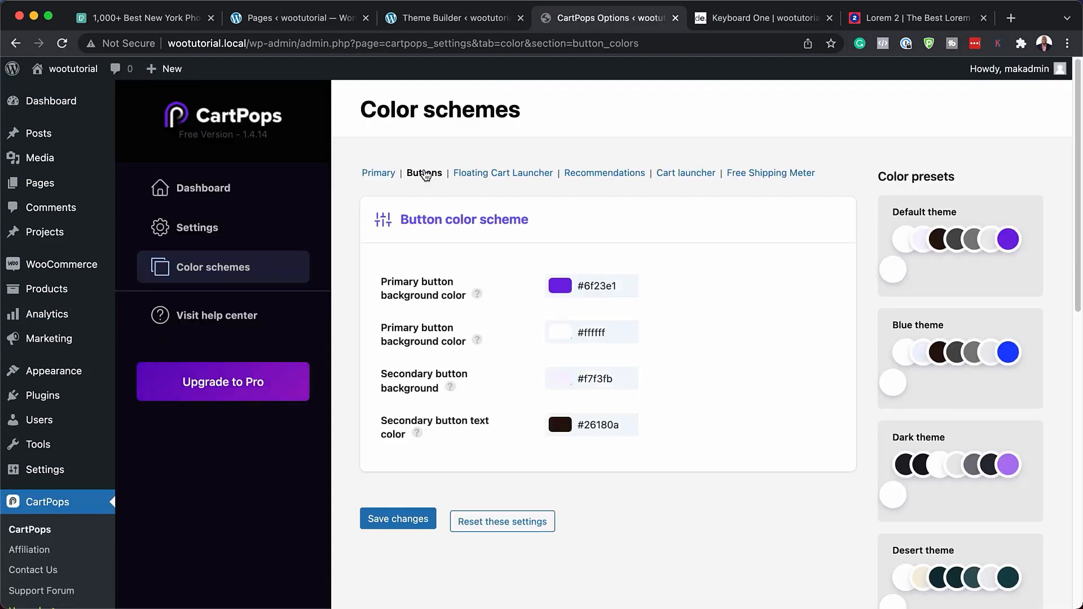
drag(577, 286, 634, 288)
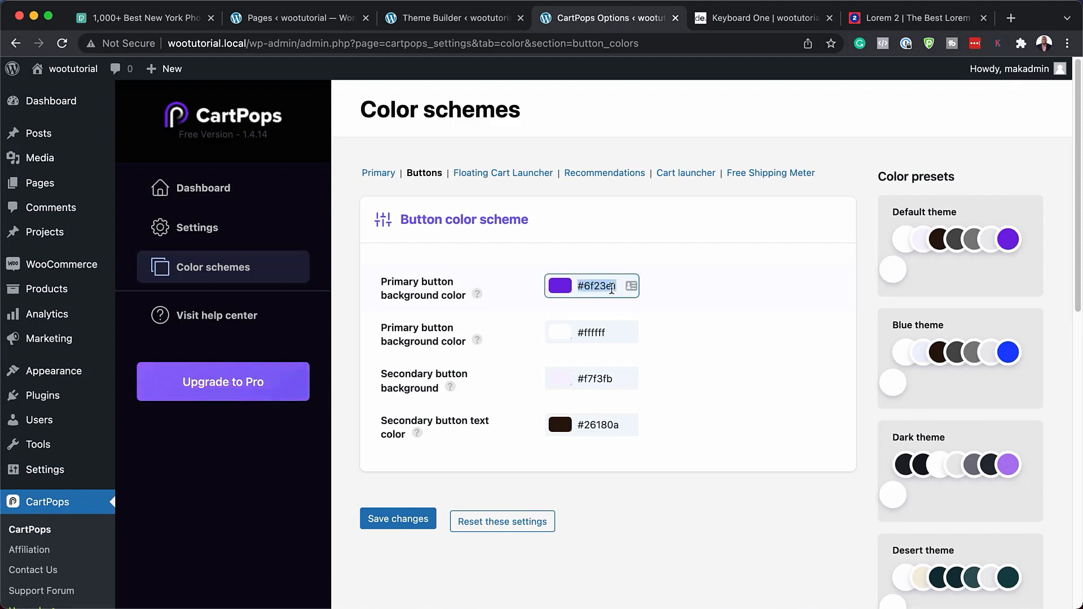
click(416, 525)
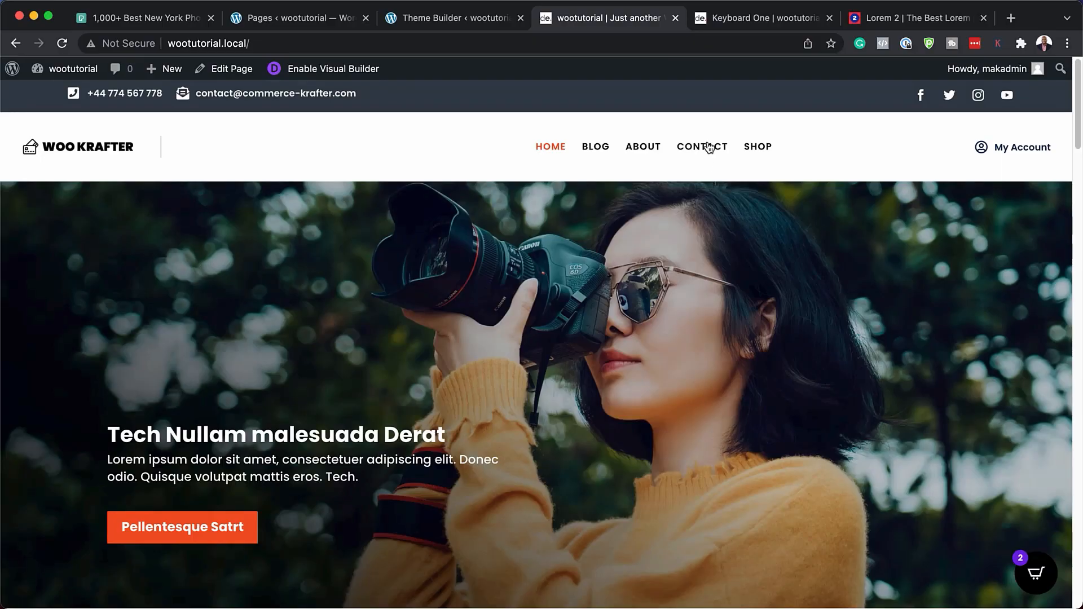
- Open the live Contact page and review its store address, chat details, working hours, street photo and message form
click(709, 148)
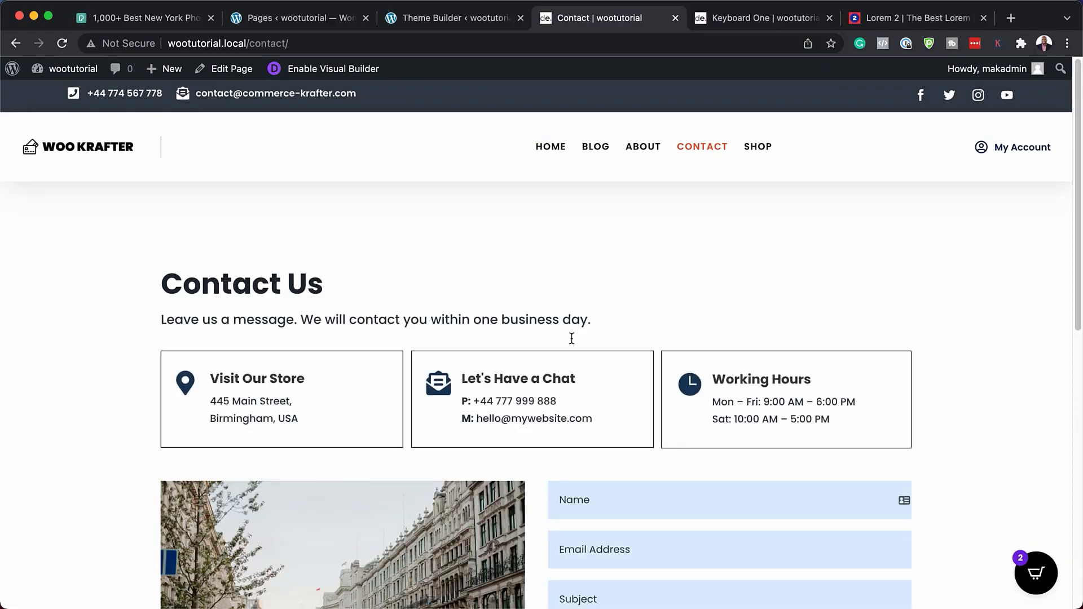
scroll(912, 302, down, 3)
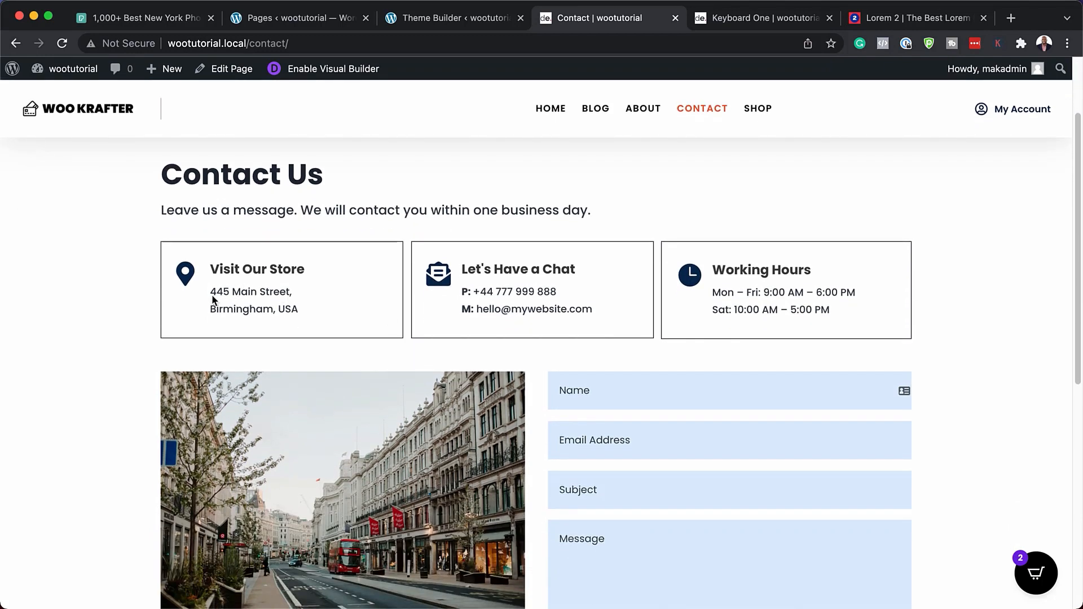
drag(210, 294, 328, 330)
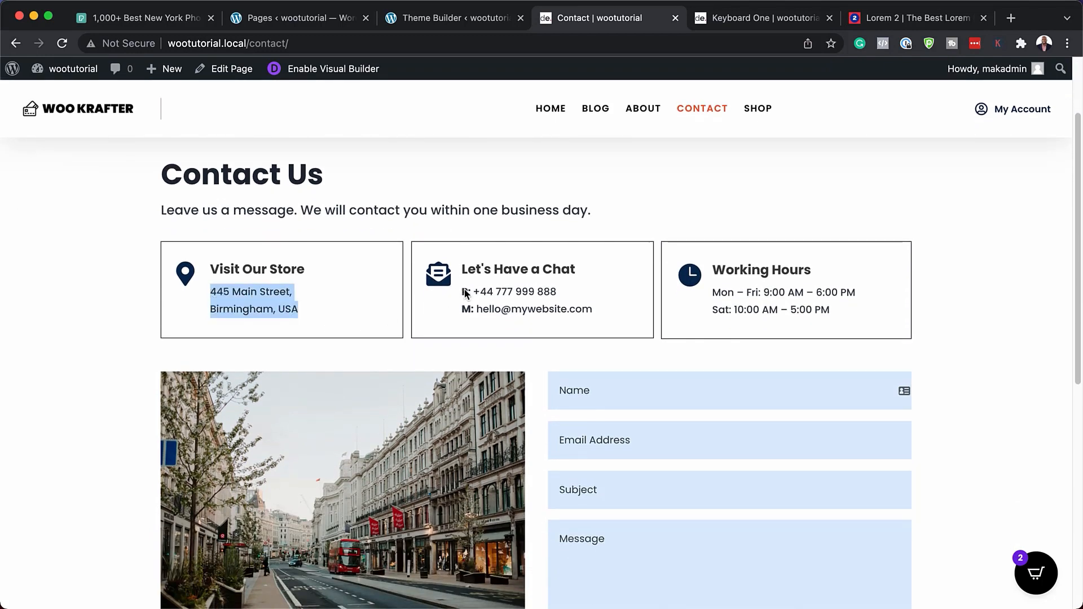
click(532, 289)
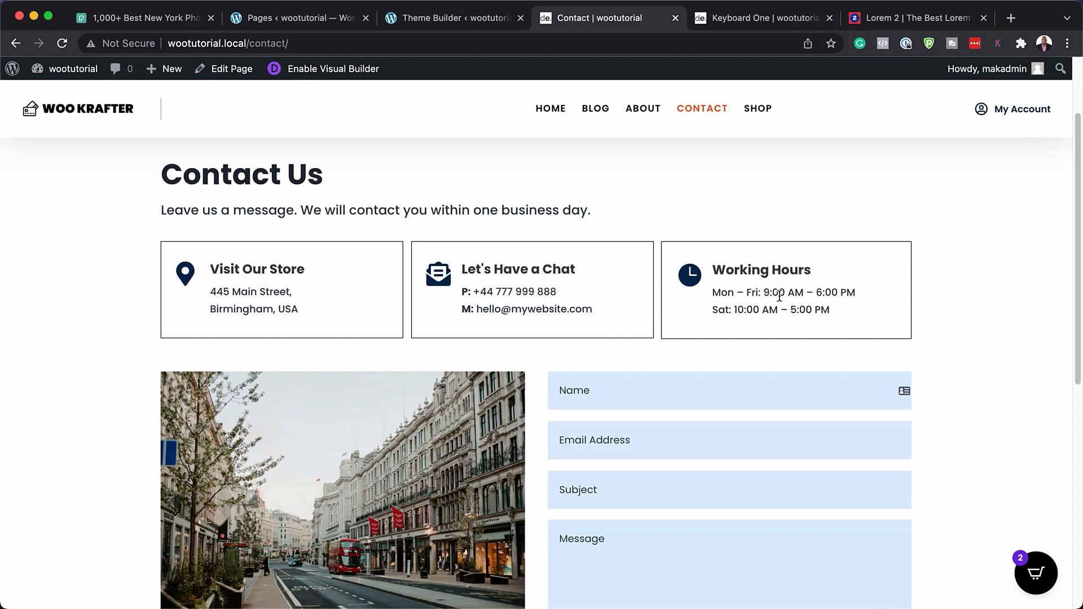
scroll(903, 359, down, 2)
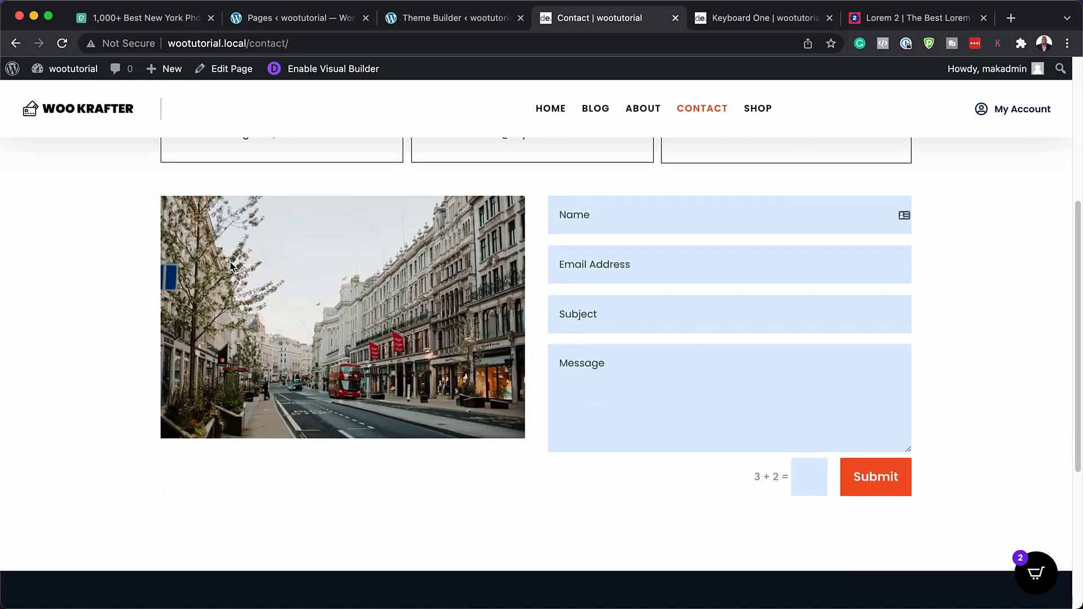